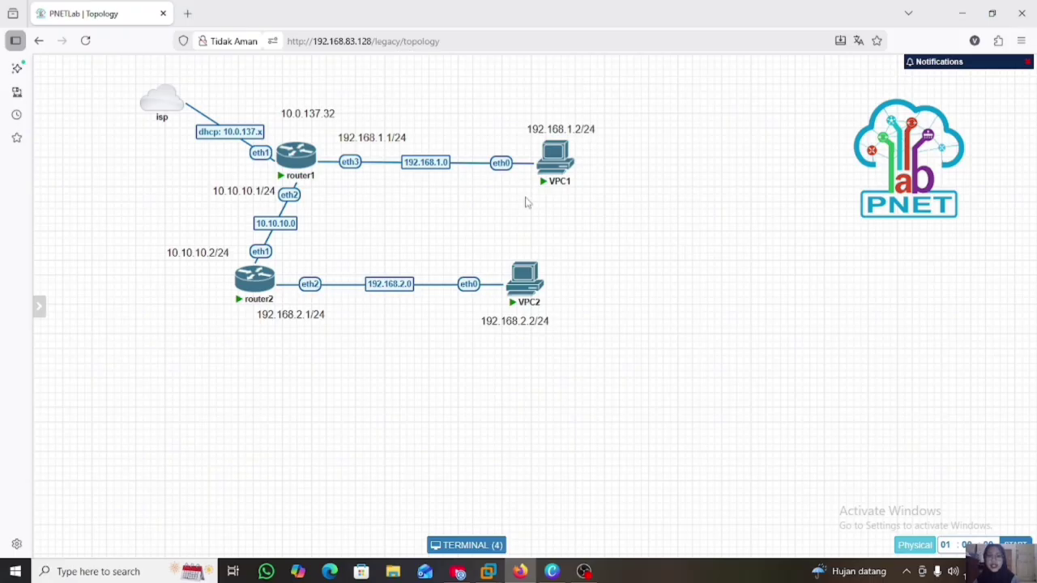
Open the isp cloud's network settings to review its name and Cloud_nat type, and close them without saving
{"action": "mouse_move", "coordinate": [168, 117]}
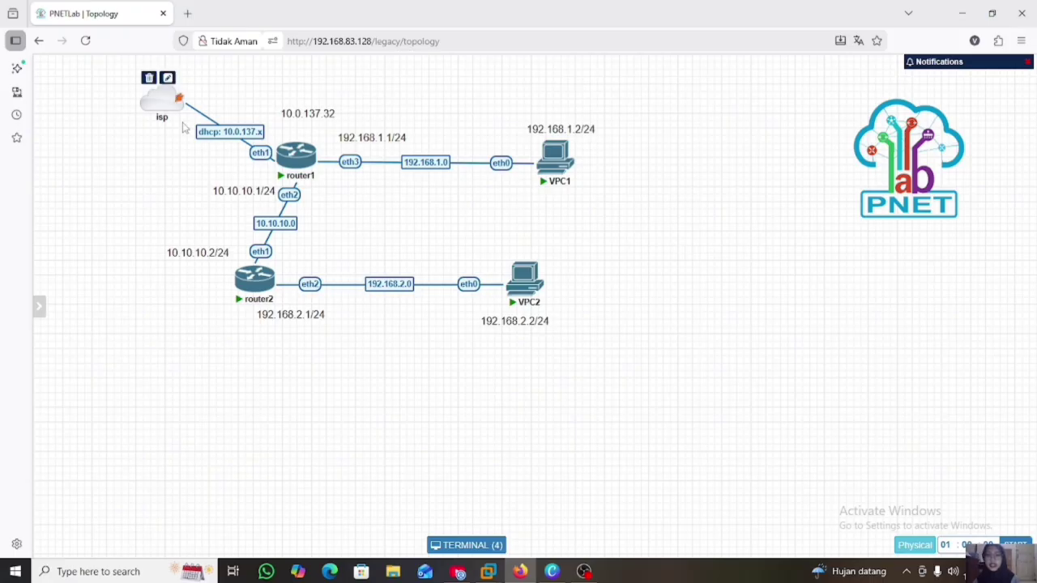
{"action": "left_click", "coordinate": [167, 77]}
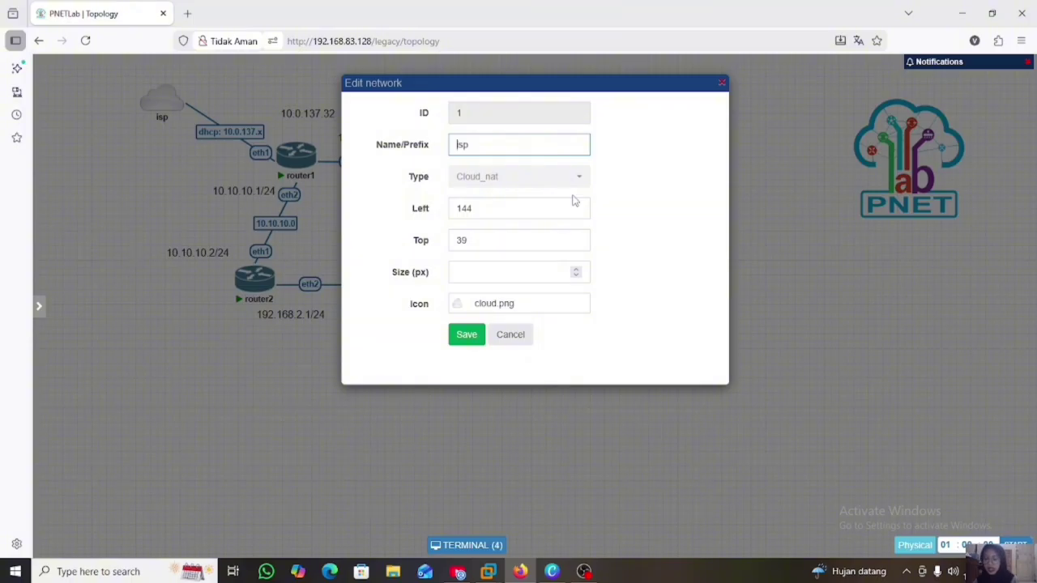
{"action": "left_click", "coordinate": [810, 221]}
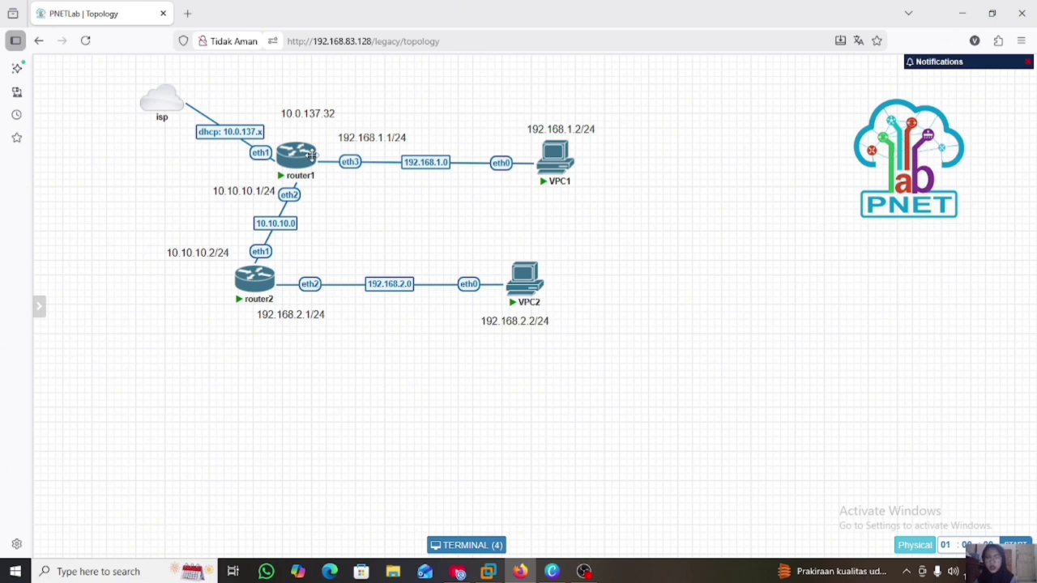
List router1's IP addresses in its terminal with the command ip address print and return to the topology
{"action": "left_click", "coordinate": [470, 545]}
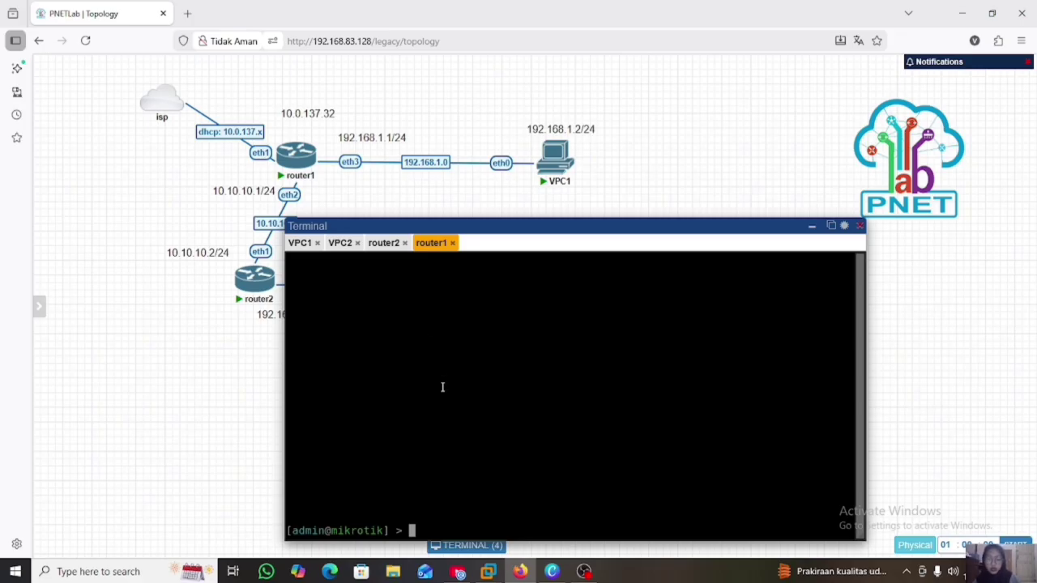
{"action": "type", "text": "i"}
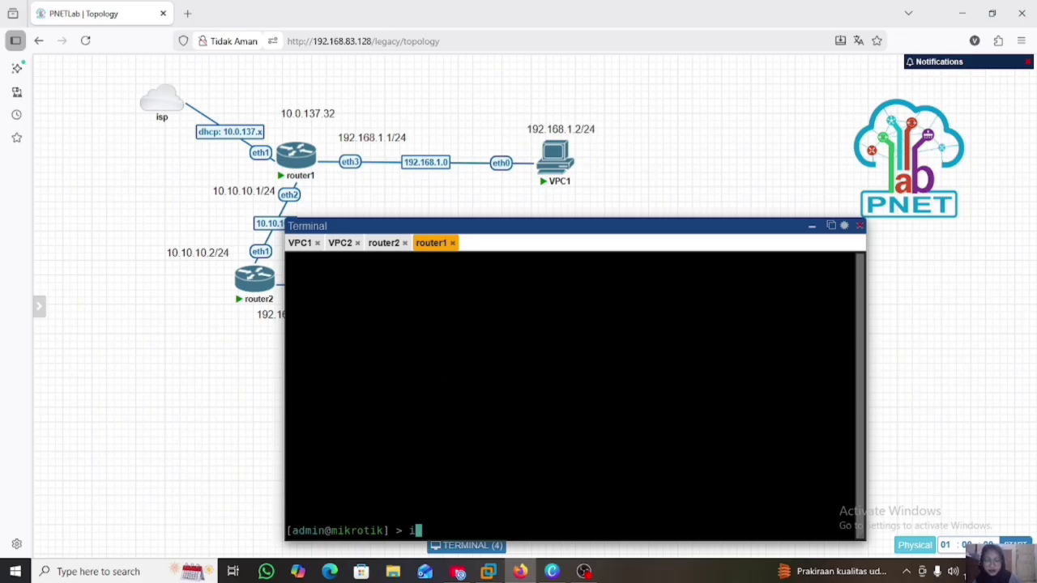
{"action": "type", "text": "p address print"}
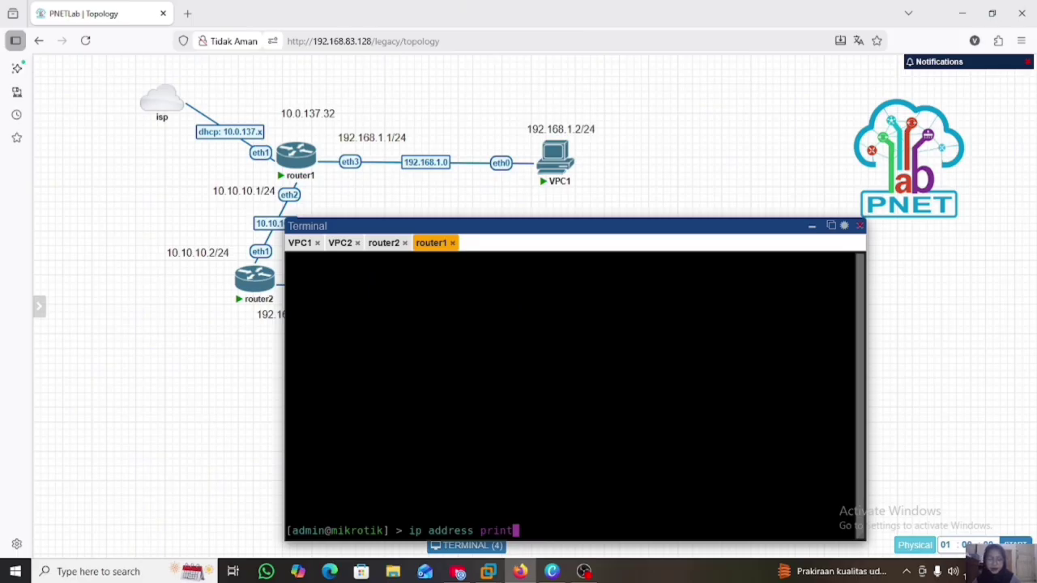
{"action": "key", "text": "Return"}
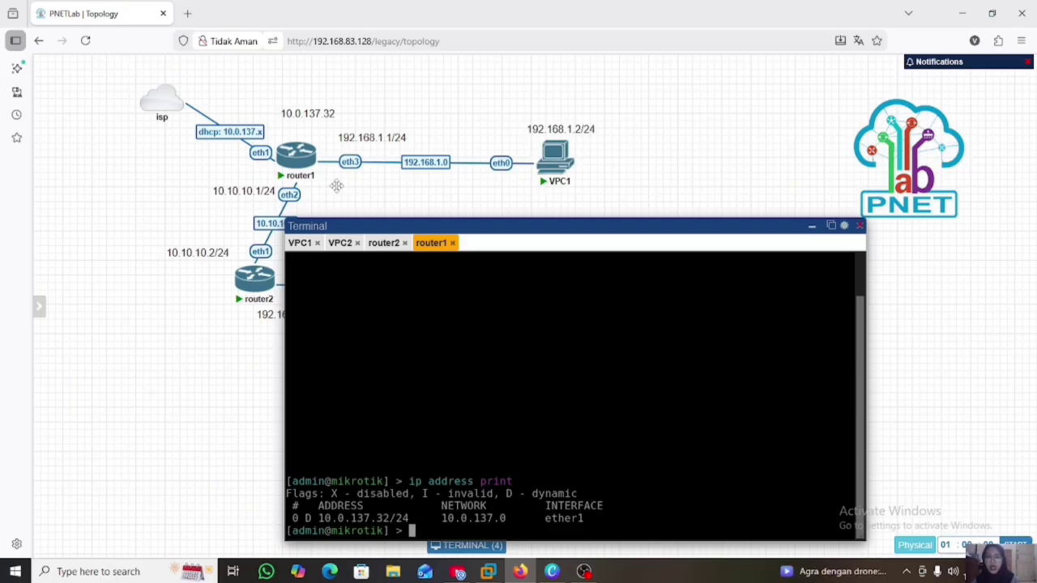
{"action": "mouse_move", "coordinate": [303, 157]}
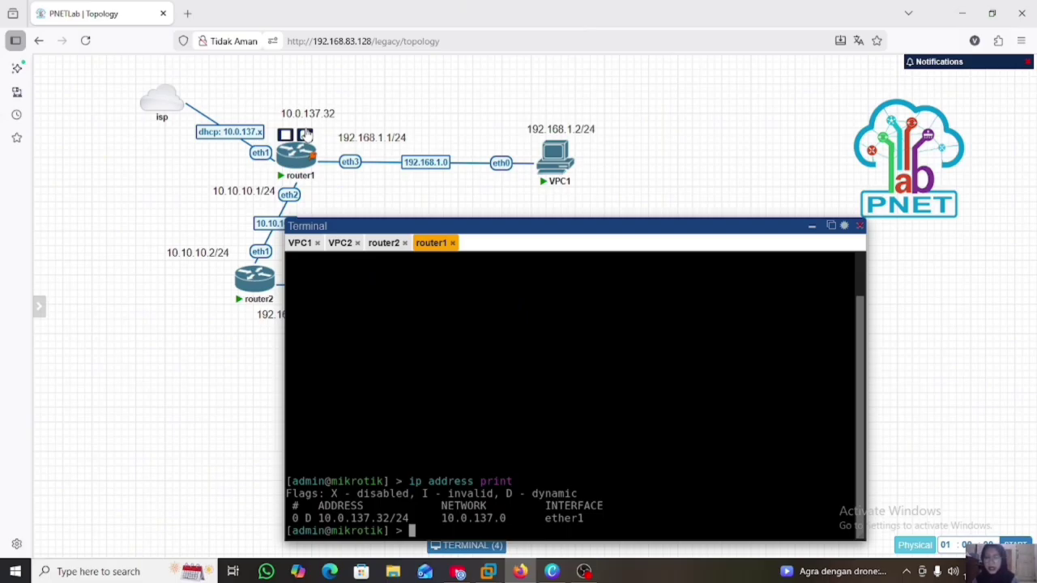
{"action": "left_click", "coordinate": [727, 193]}
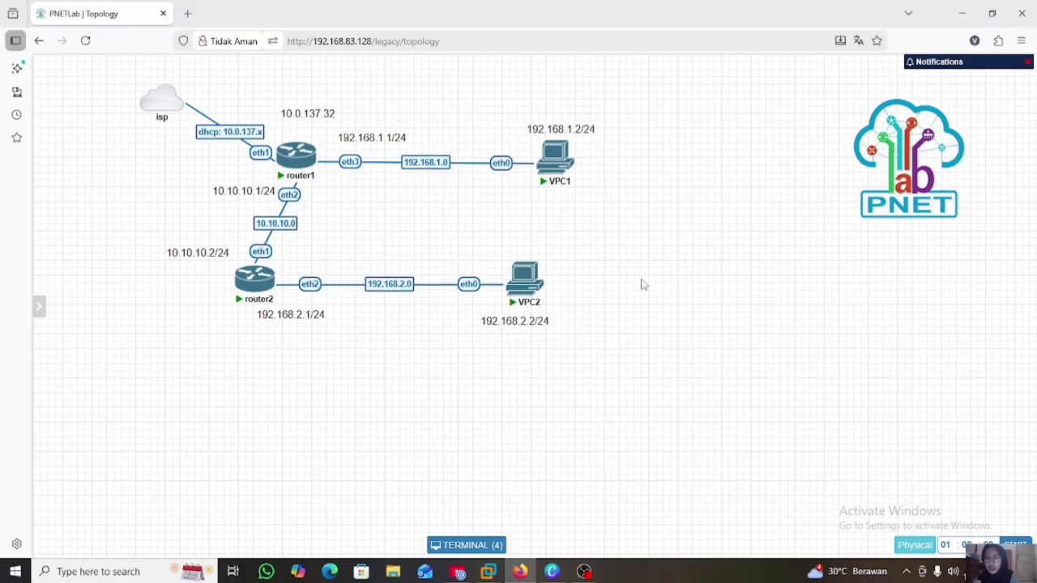
Set the system identity name of router1 to router1 in its terminal
{"action": "left_click", "coordinate": [476, 546]}
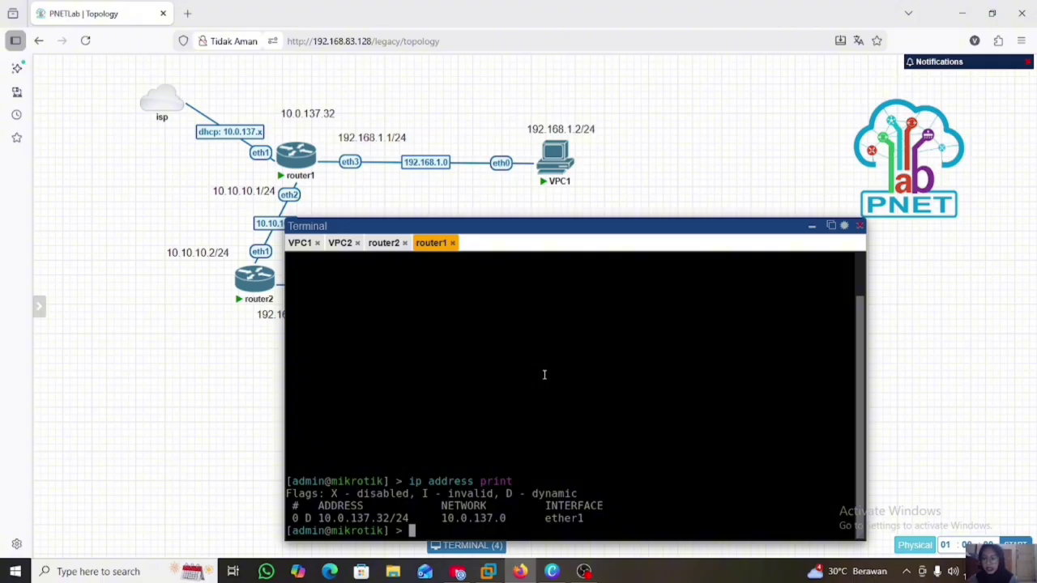
{"action": "type", "text": "sy"}
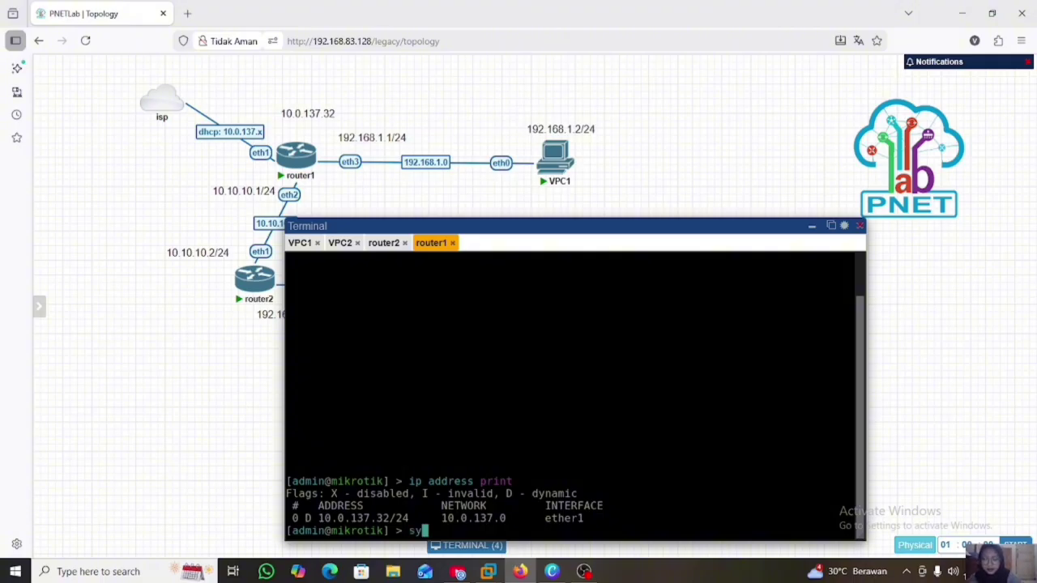
{"action": "type", "text": "stem identity "}
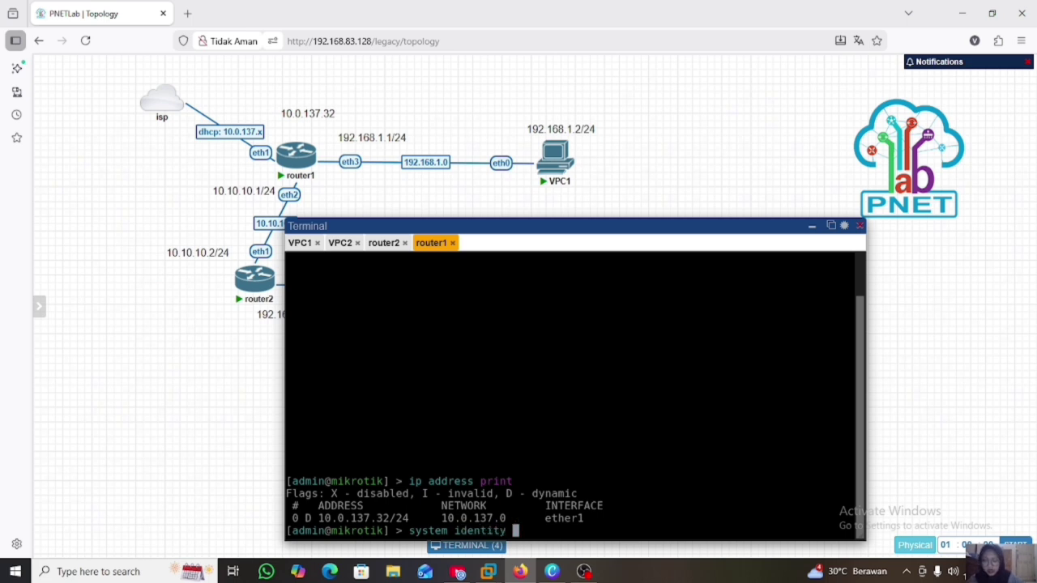
{"action": "type", "text": "set n"}
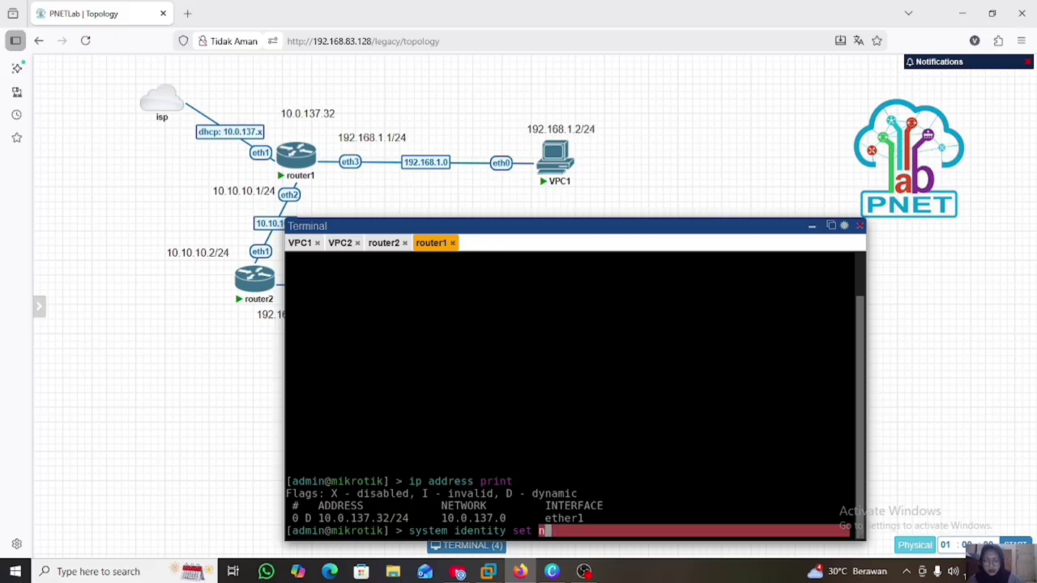
{"action": "type", "text": "ame"}
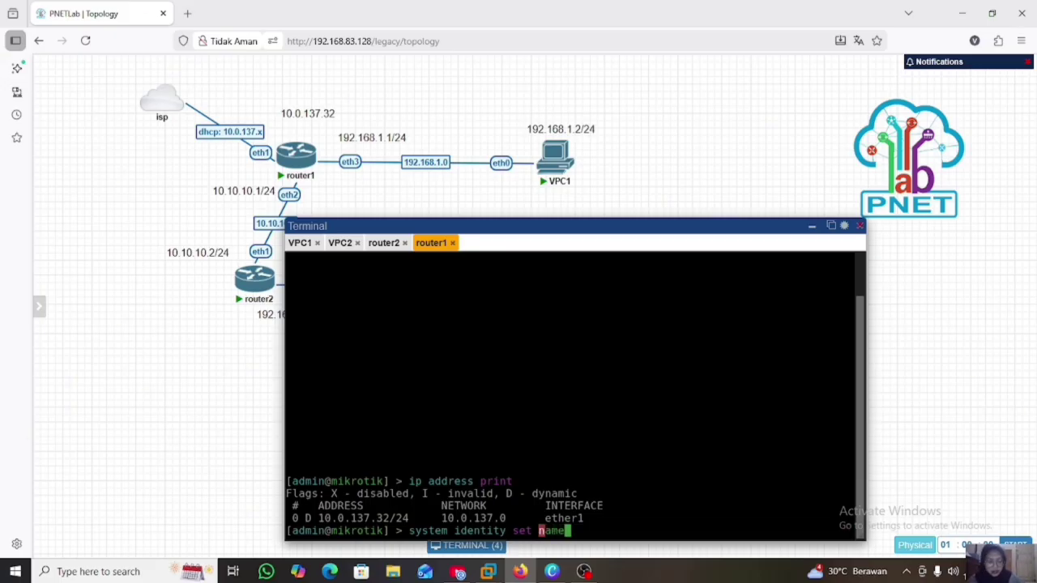
{"action": "type", "text": "="}
{"action": "key", "text": "BackSpace"}
{"action": "type", "text": "=r"}
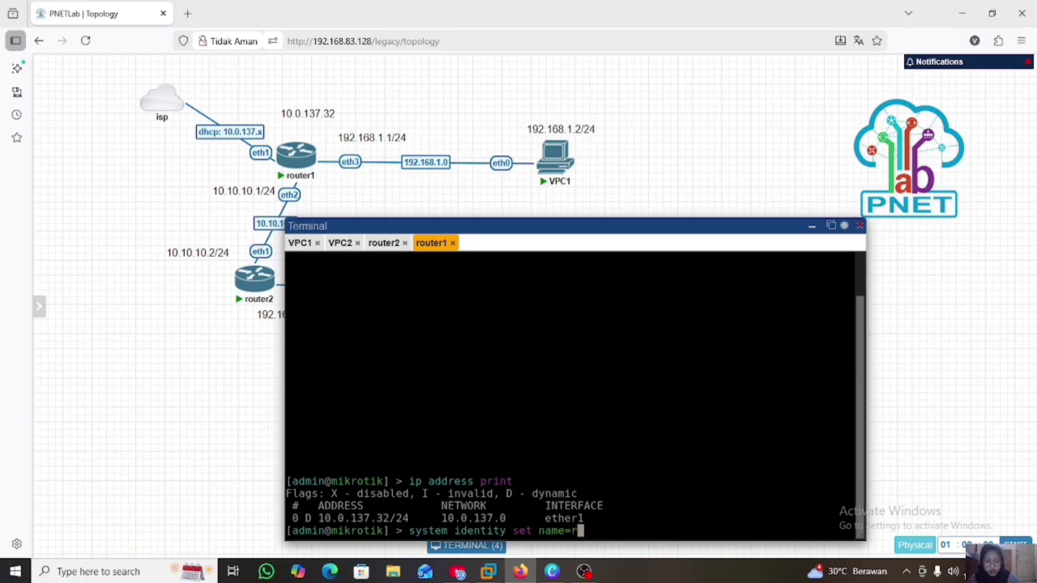
{"action": "type", "text": "outer1"}
{"action": "key", "text": "Return"}
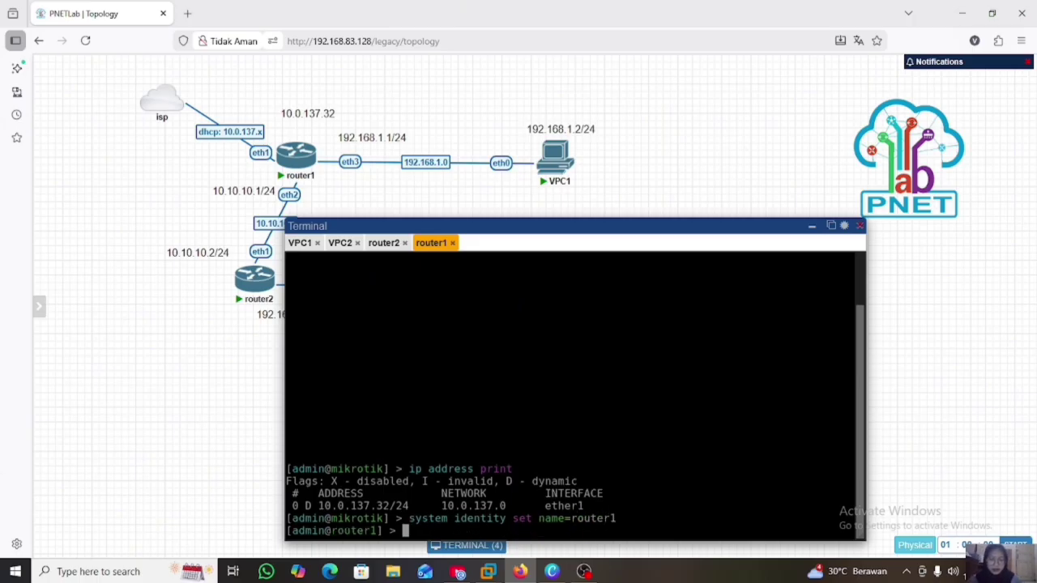
Print router1's system identity to check its name
{"action": "type", "text": "system identity "}
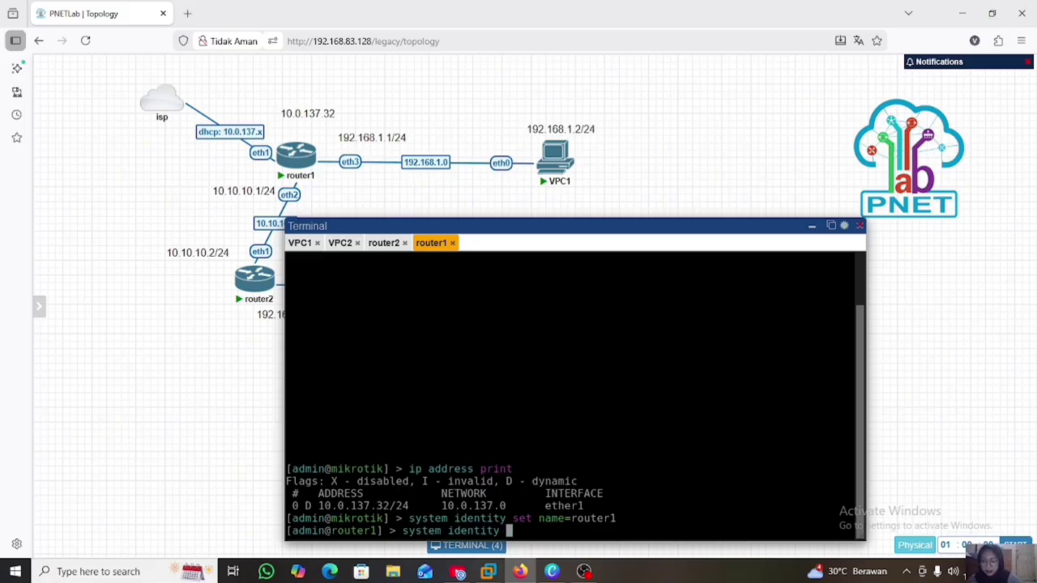
{"action": "type", "text": "print"}
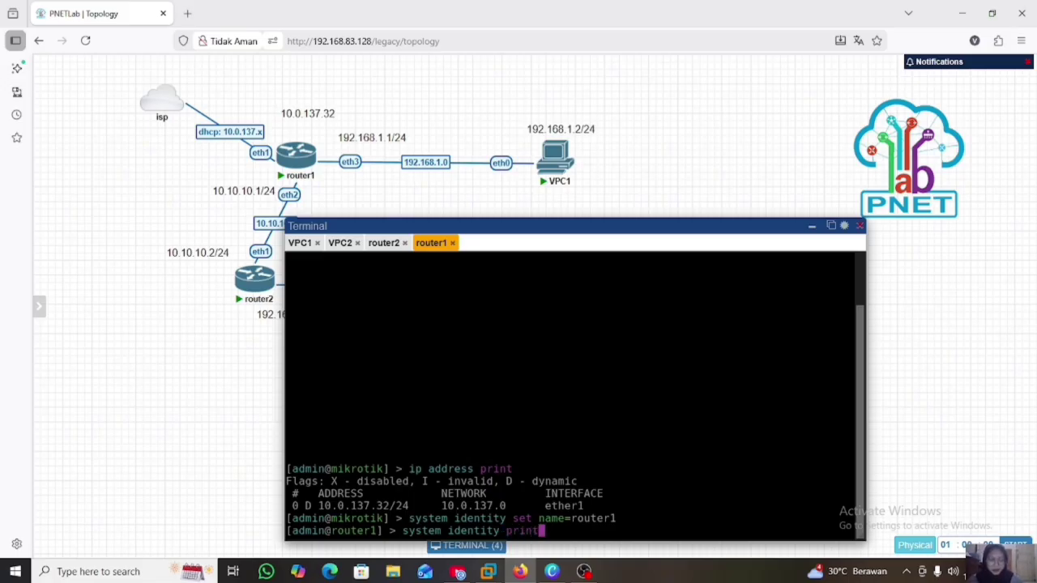
{"action": "key", "text": "Return"}
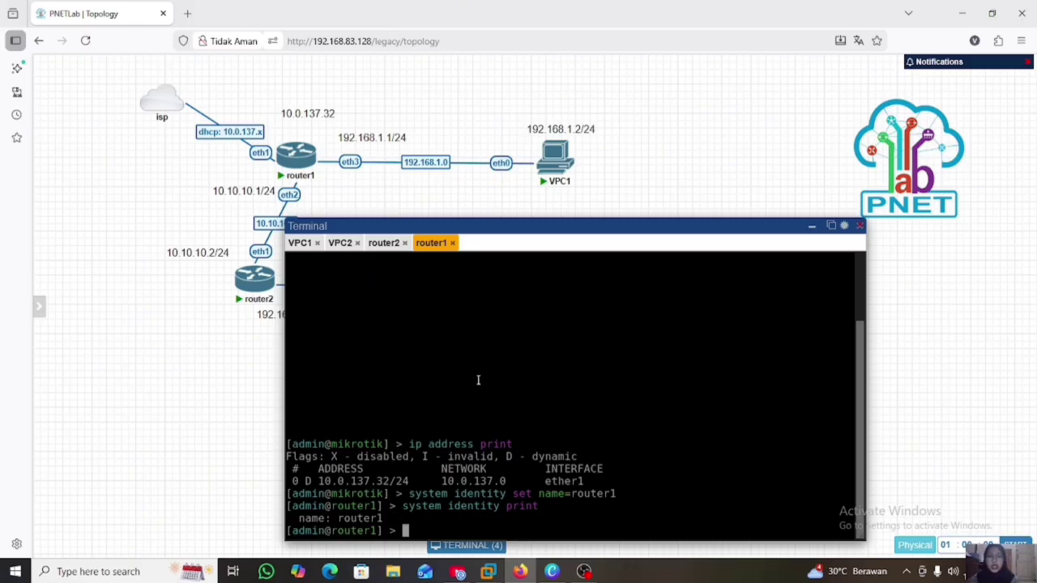
Switch to router2's terminal session and set its system identity name to router2
{"action": "left_click", "coordinate": [384, 243]}
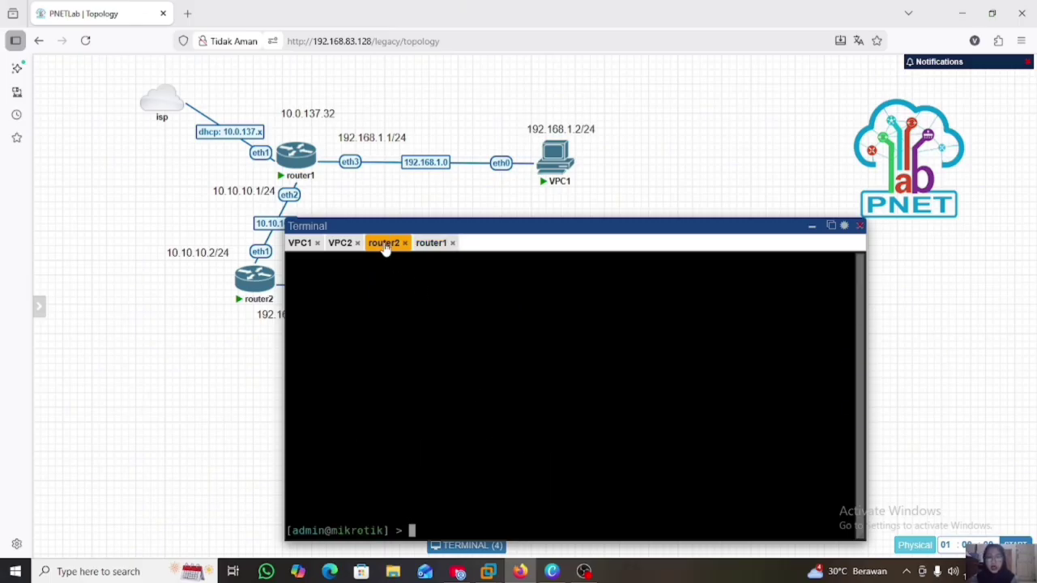
{"action": "type", "text": "s"}
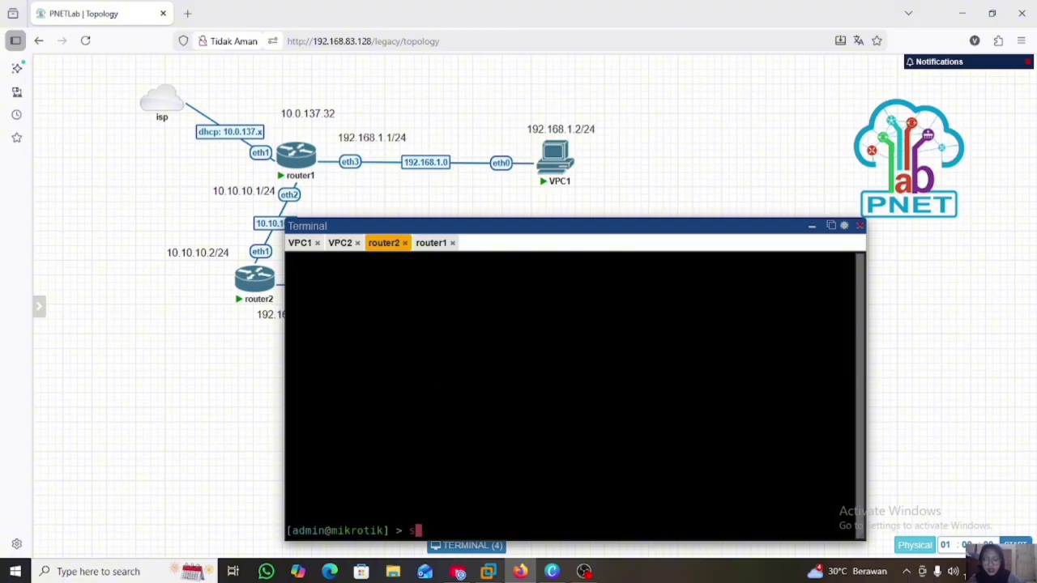
{"action": "type", "text": "ystem iden"}
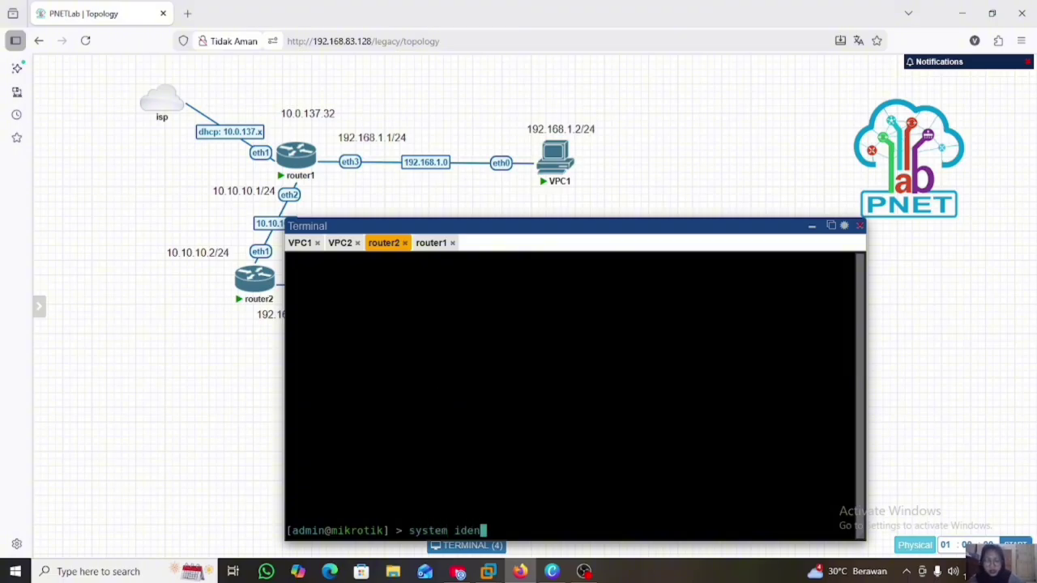
{"action": "type", "text": "tity set n"}
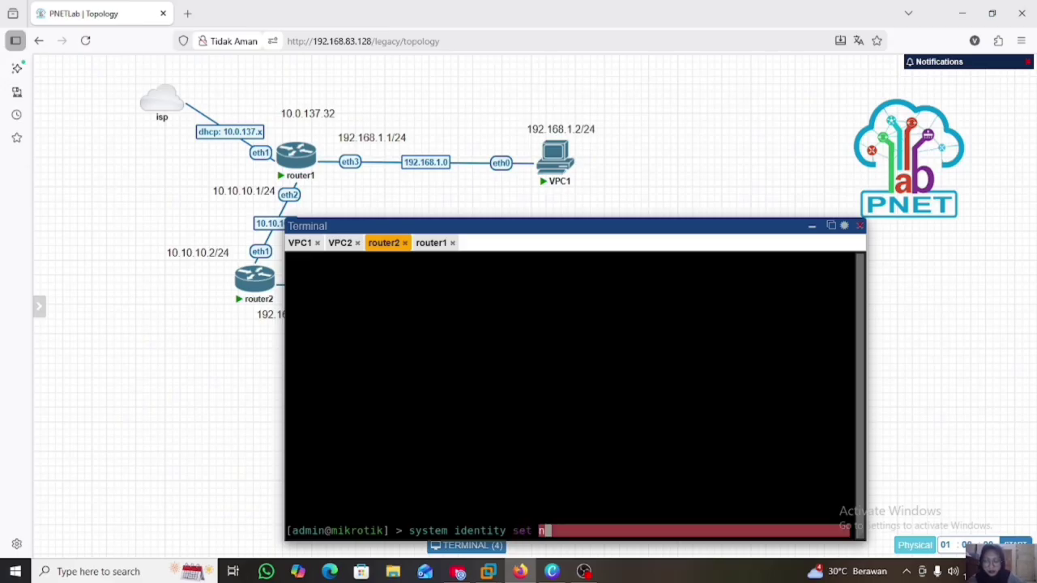
{"action": "type", "text": "ame=ro"}
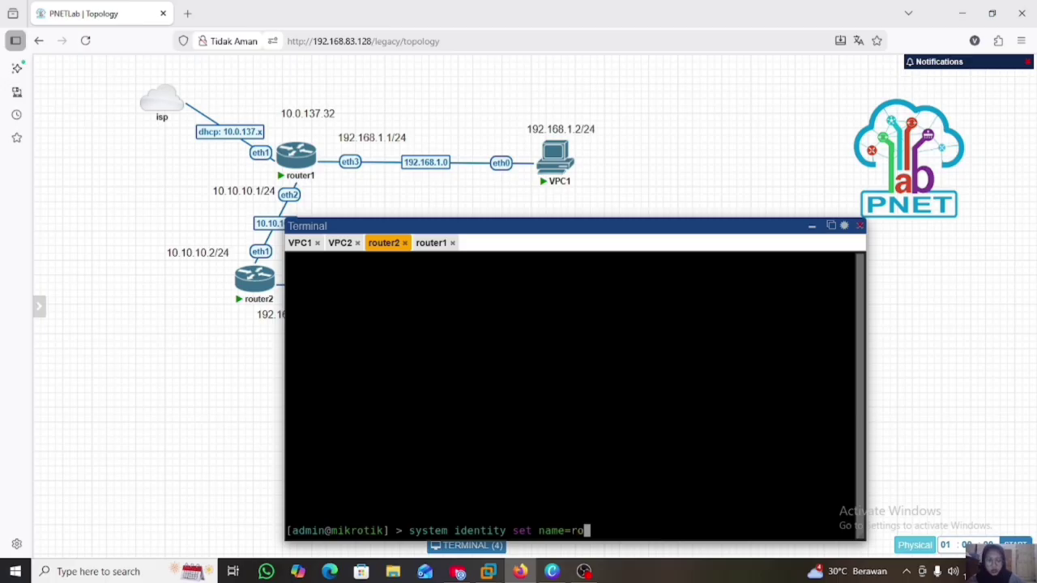
{"action": "type", "text": "uter2"}
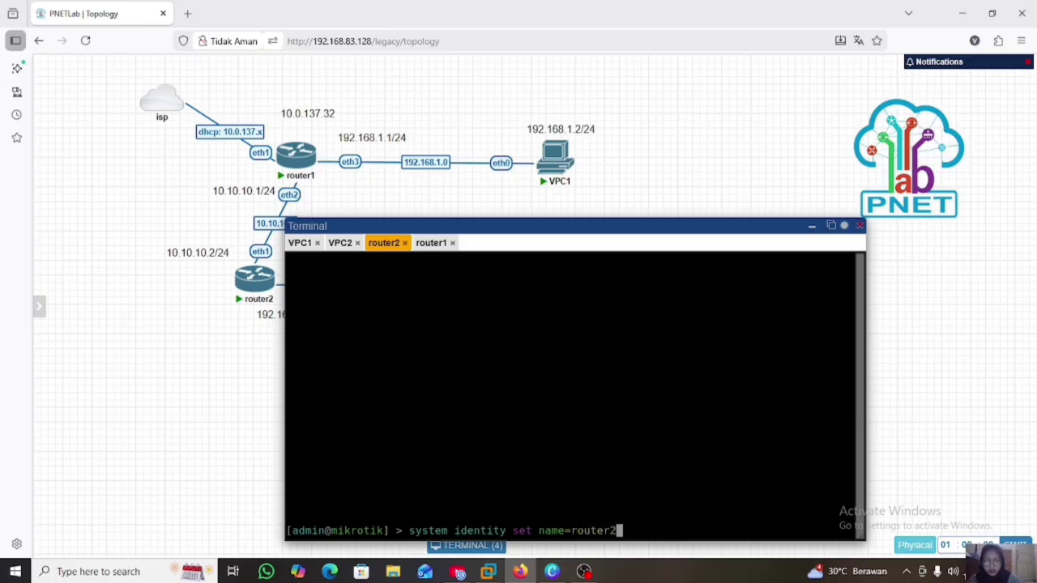
{"action": "key", "text": "Return"}
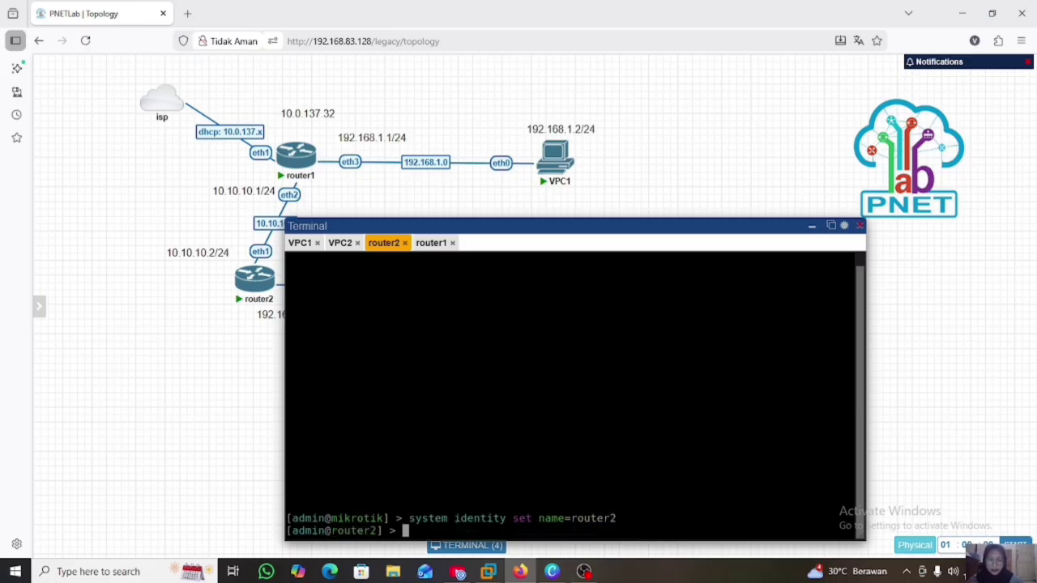
Print router2's system identity to check its name
{"action": "type", "text": "syste"}
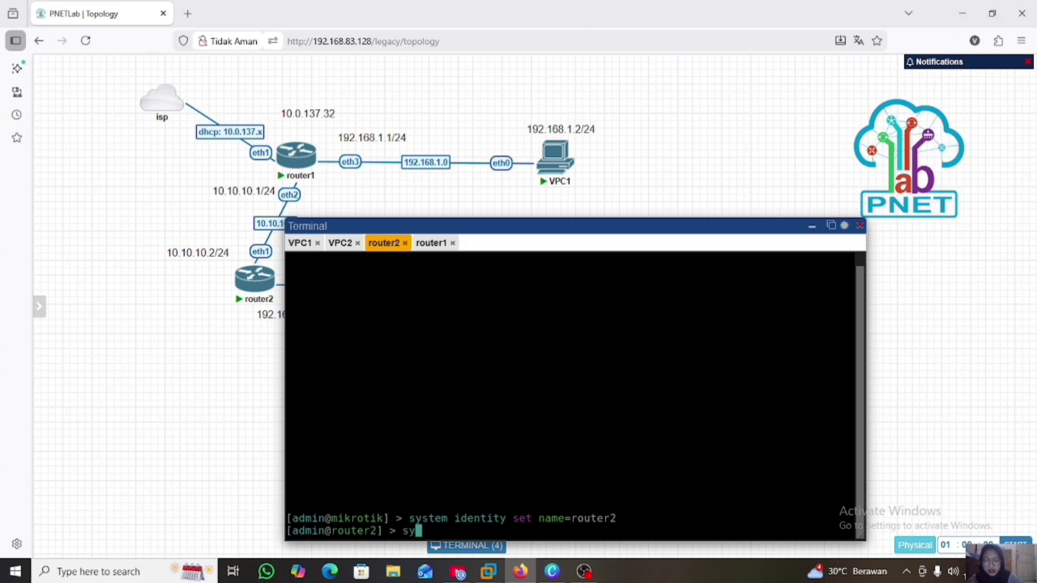
{"action": "type", "text": "m identity"}
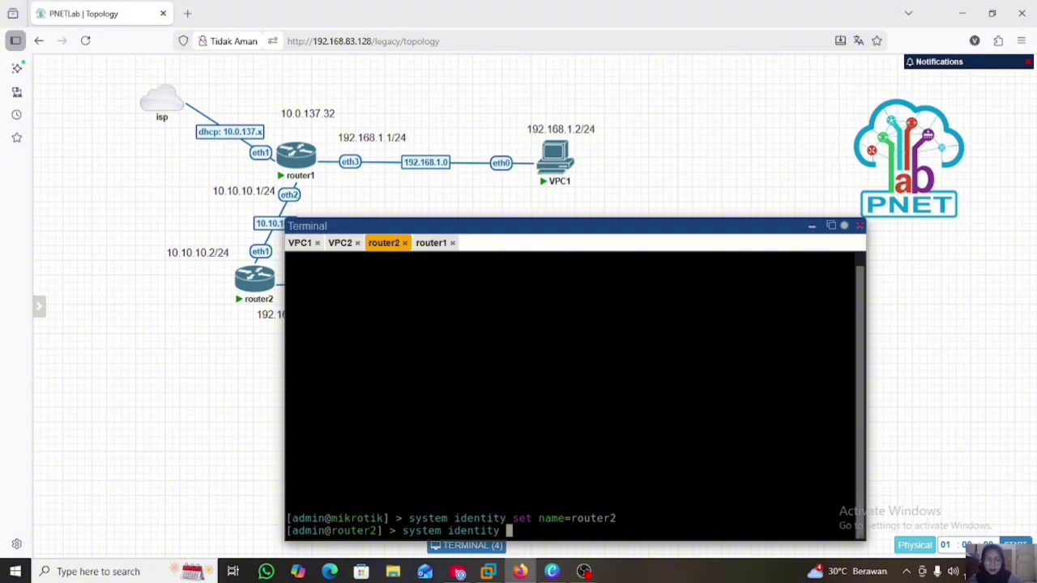
{"action": "type", "text": " print"}
{"action": "key", "text": "Return"}
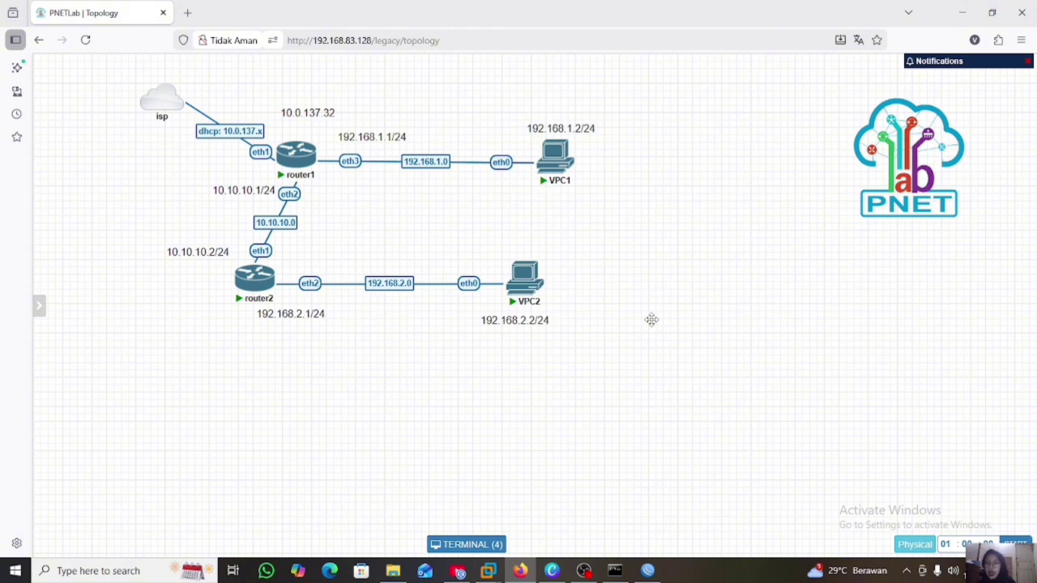
Search Windows for "com" and run Command Prompt as administrator
{"action": "left_click", "coordinate": [118, 571]}
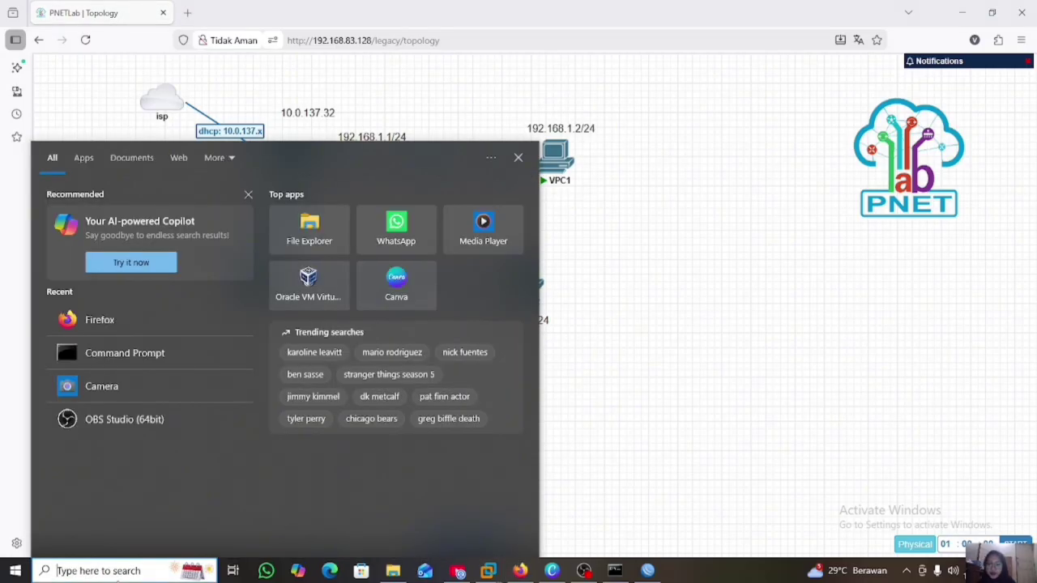
{"action": "type", "text": "com"}
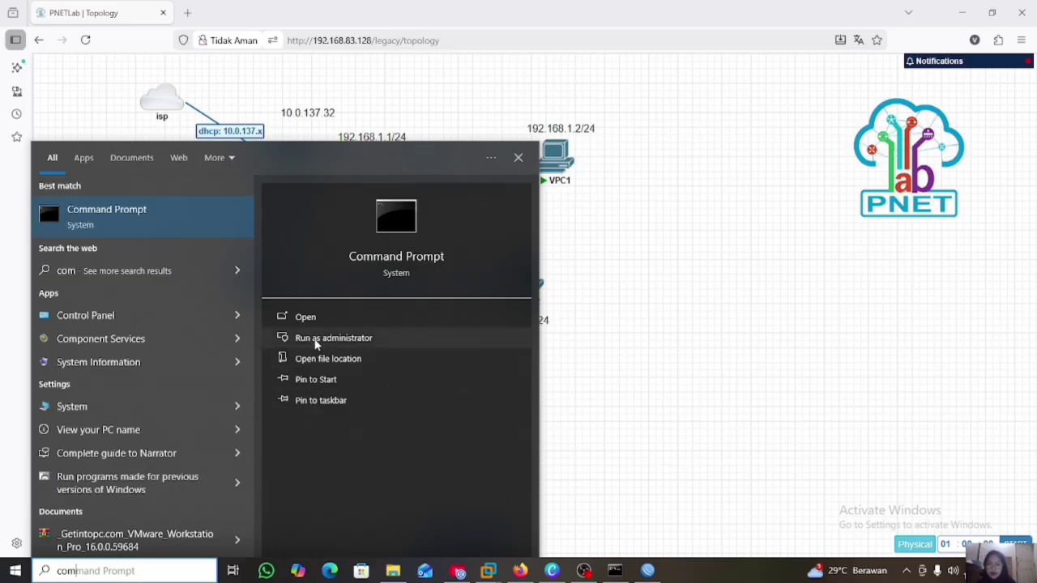
{"action": "left_click", "coordinate": [316, 339]}
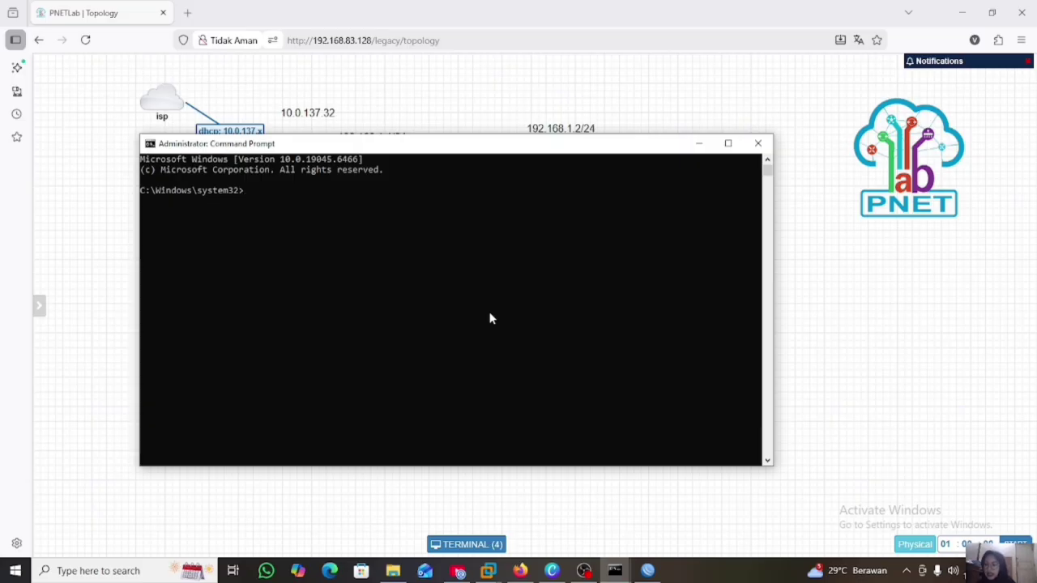
Add a Windows route to network 10.0.137.0 with mask 255.255.255.0 through gateway 192.168.83.128
{"action": "type", "text": "route add "}
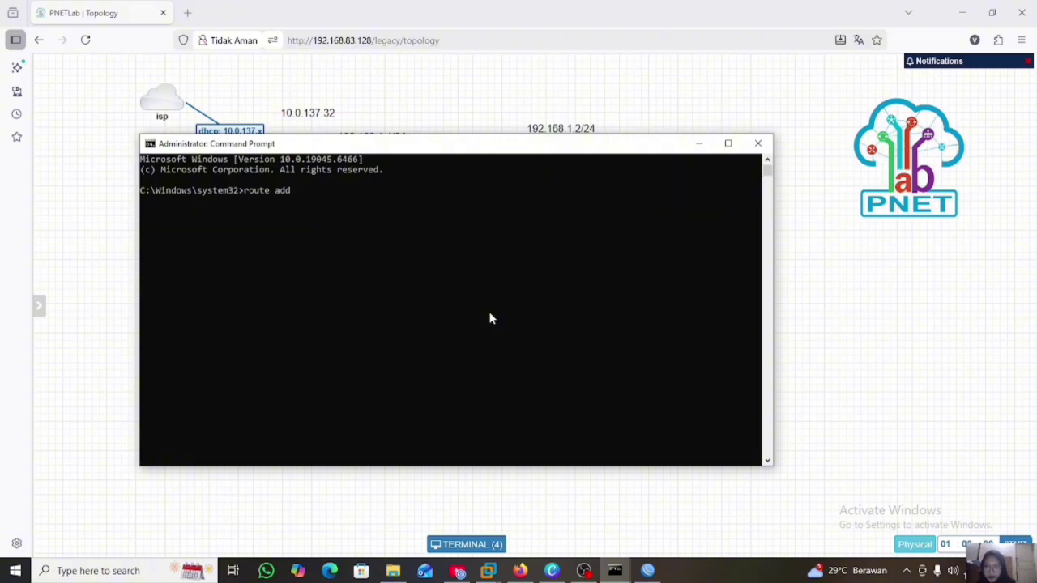
{"action": "type", "text": "1"}
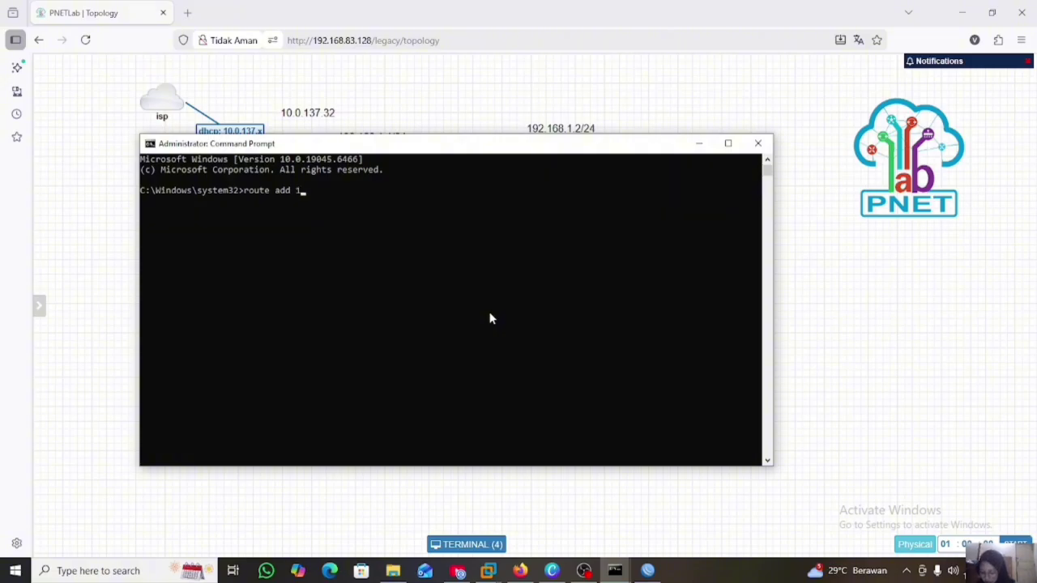
{"action": "type", "text": "0.0.13"}
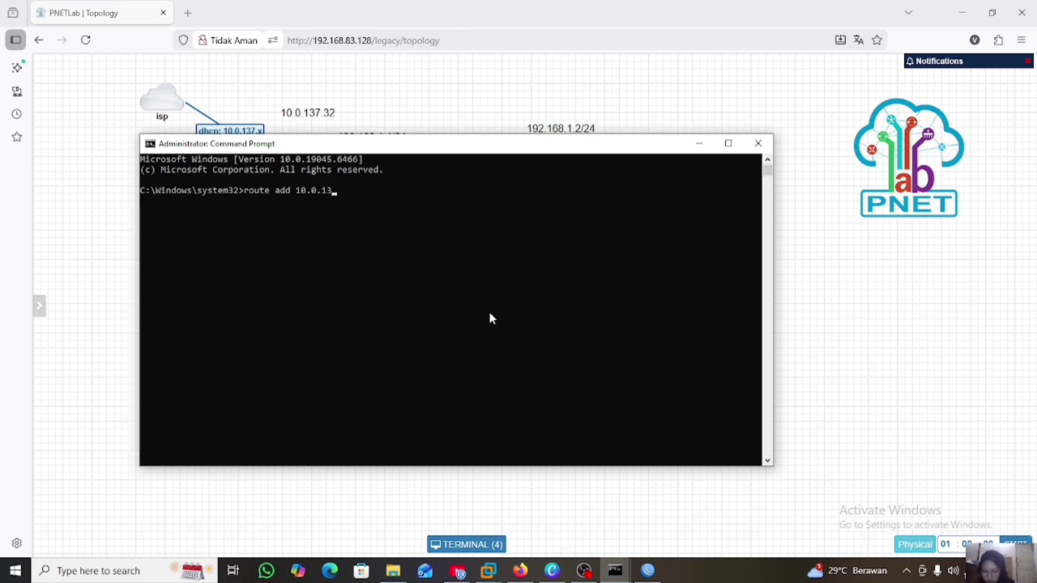
{"action": "type", "text": "7.0 "}
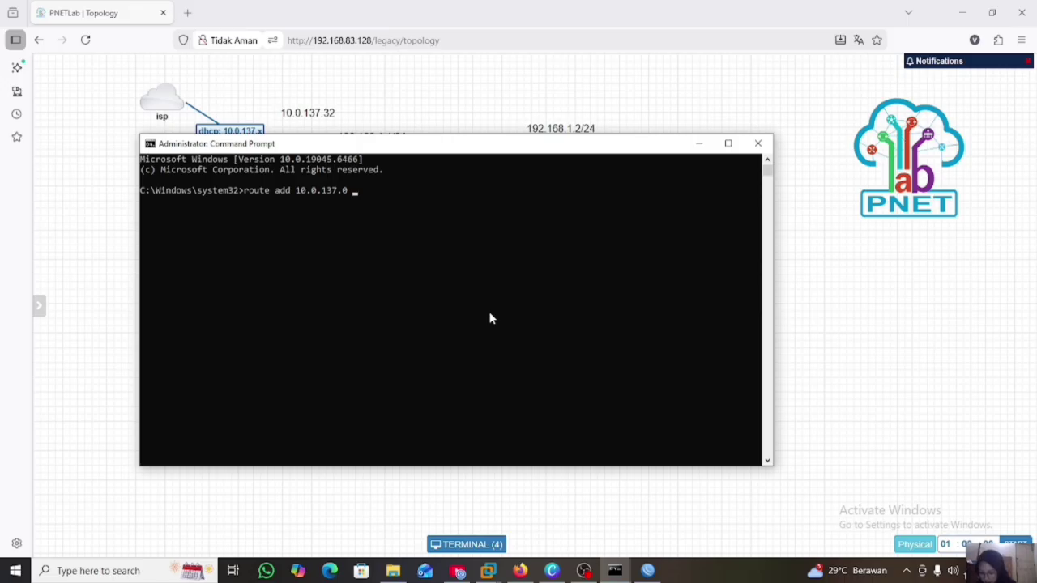
{"action": "type", "text": "mask"}
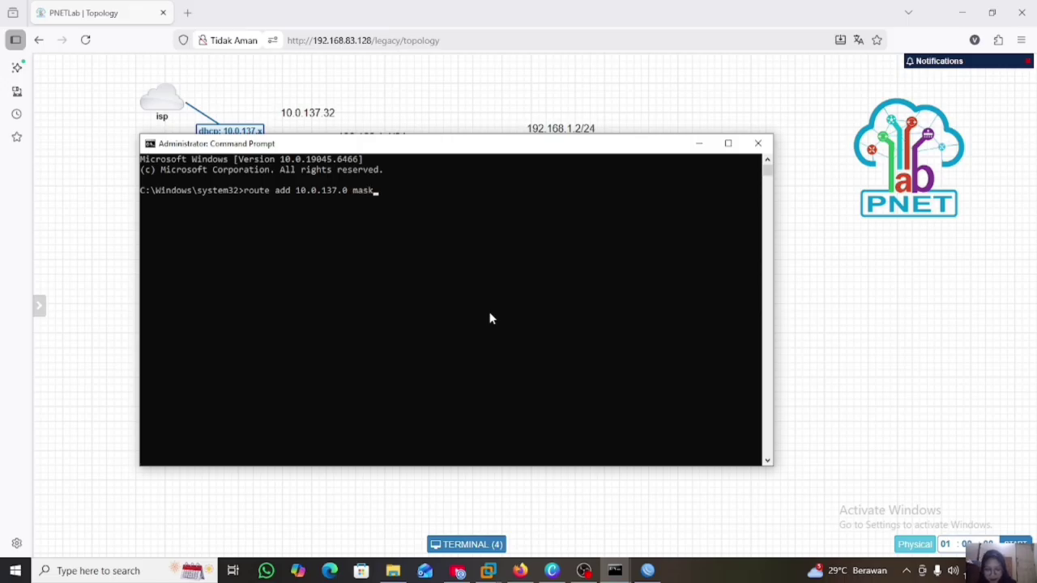
{"action": "type", "text": " 2"}
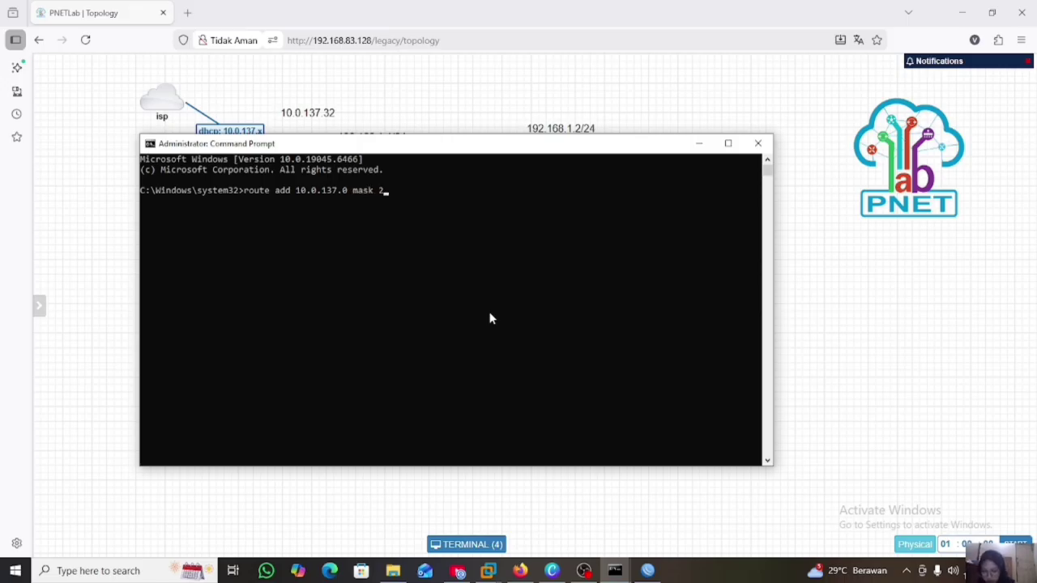
{"action": "type", "text": "55.25"}
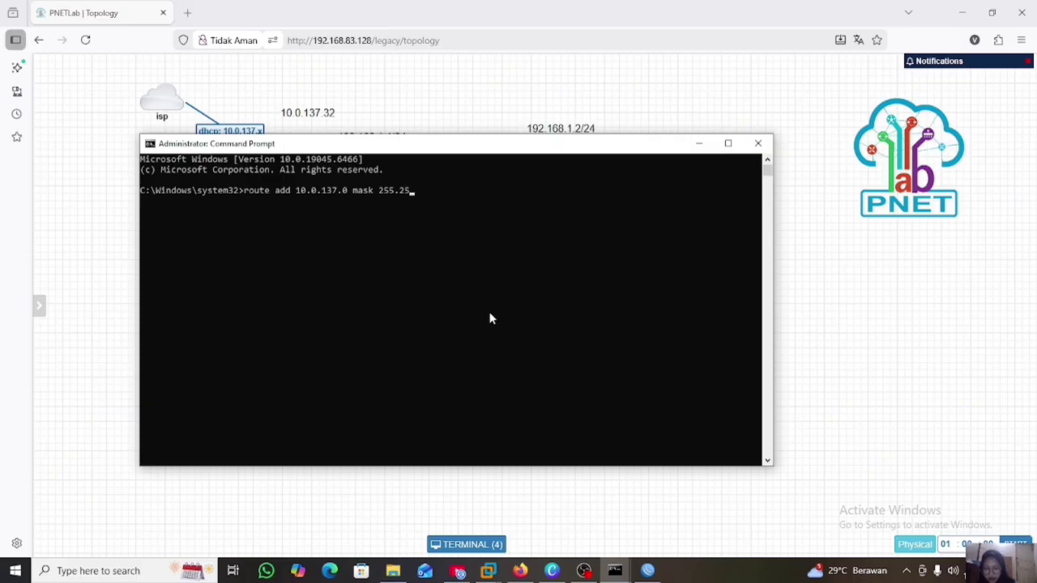
{"action": "type", "text": "5.255.0"}
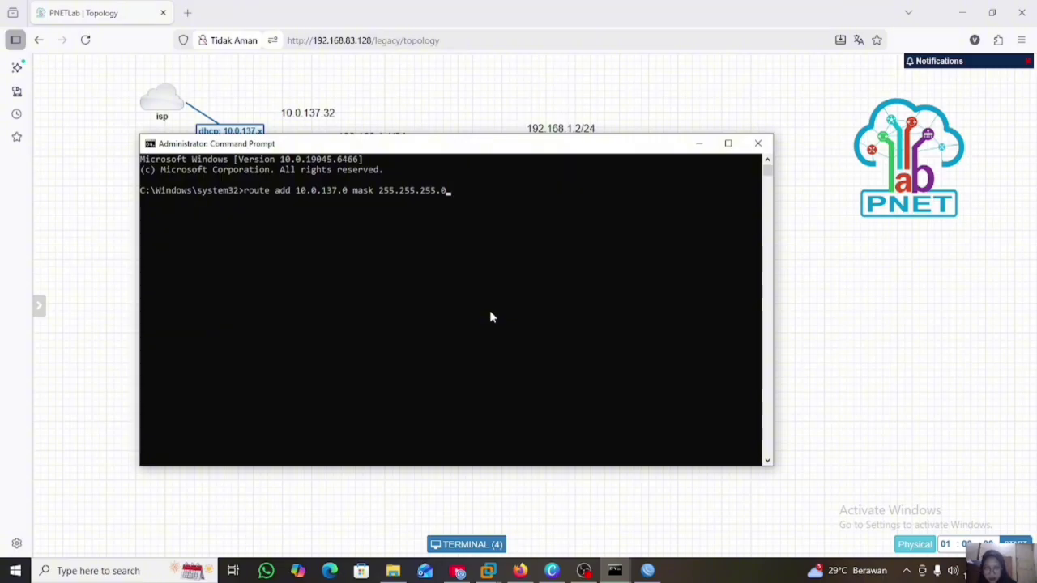
{"action": "type", "text": " 192."}
{"action": "type", "text": "16"}
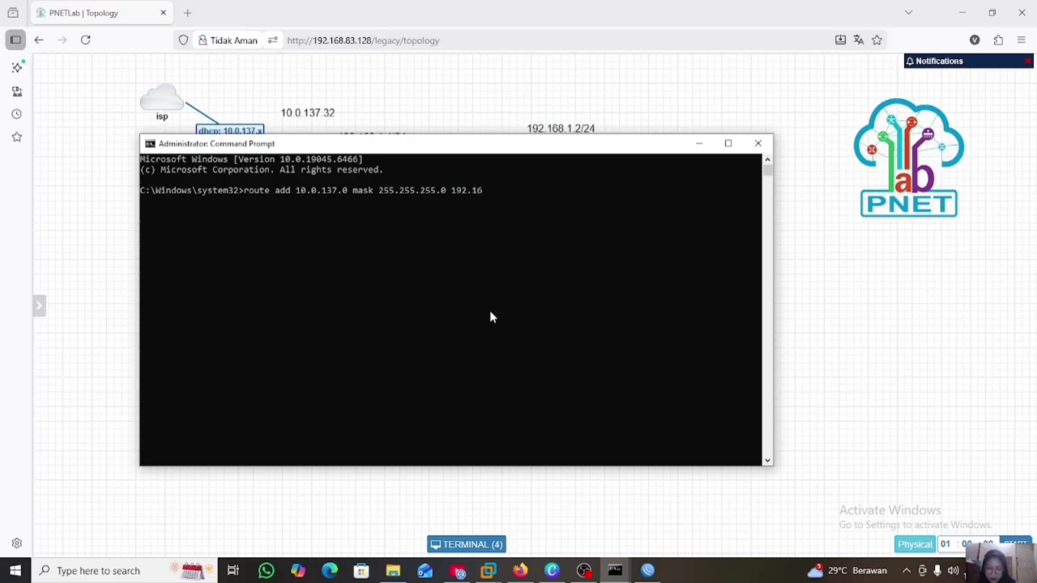
{"action": "type", "text": "8.83."}
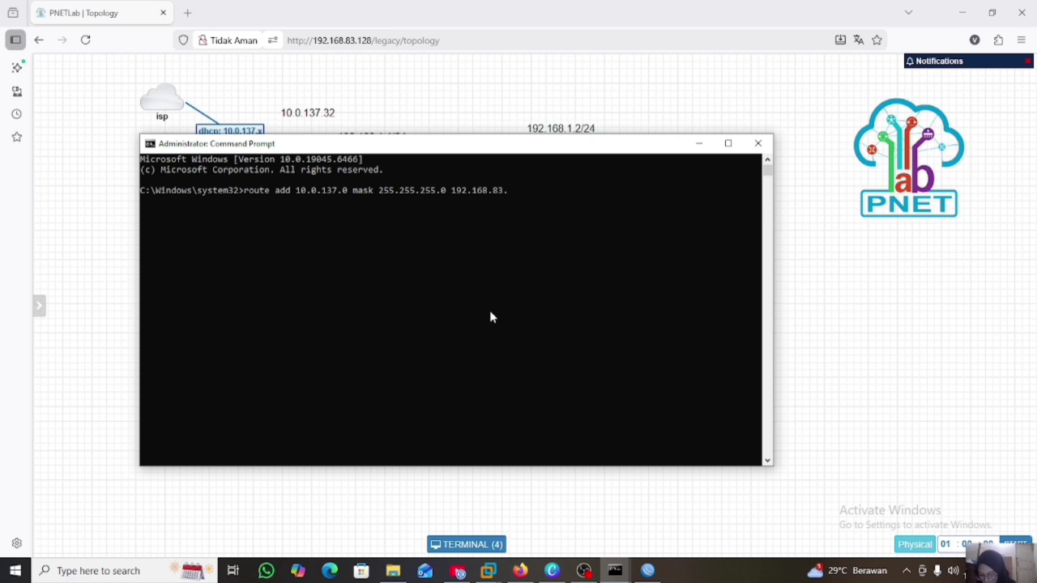
{"action": "type", "text": "128"}
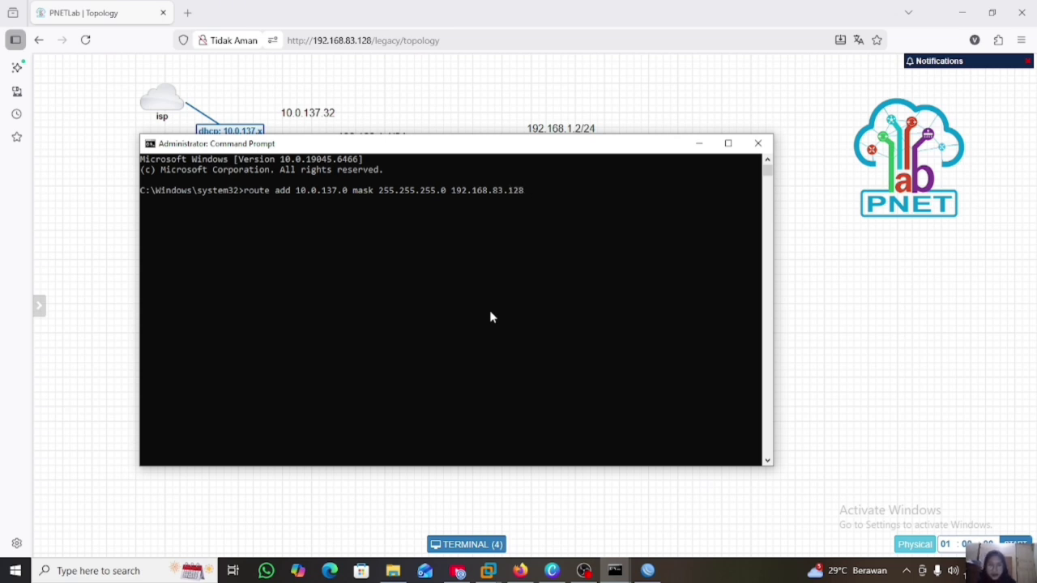
{"action": "key", "text": "Return"}
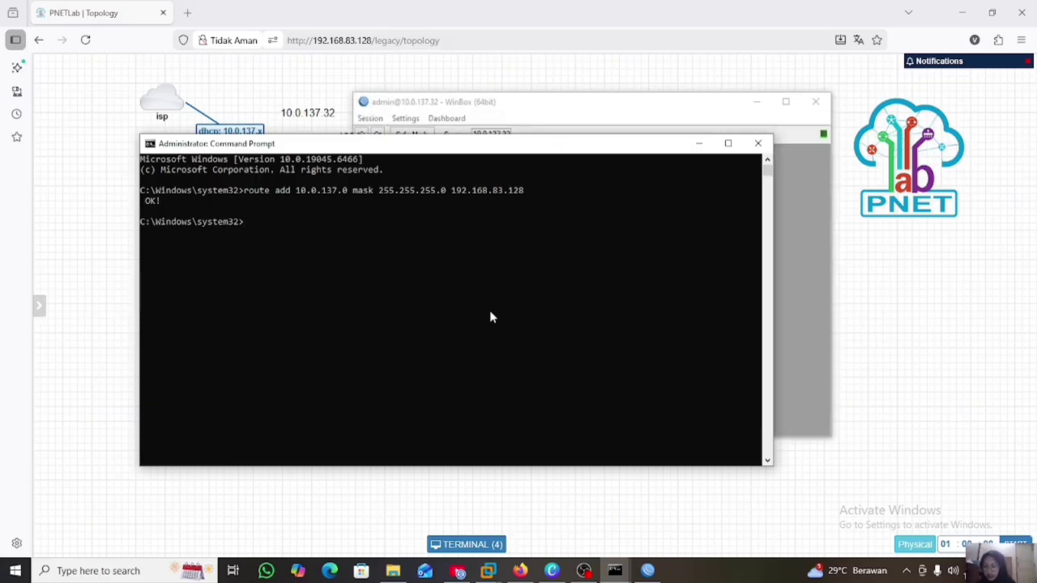
Ping router1 at 10.0.137.32 from the Command Prompt and minimize its window
{"action": "type", "text": "pin"}
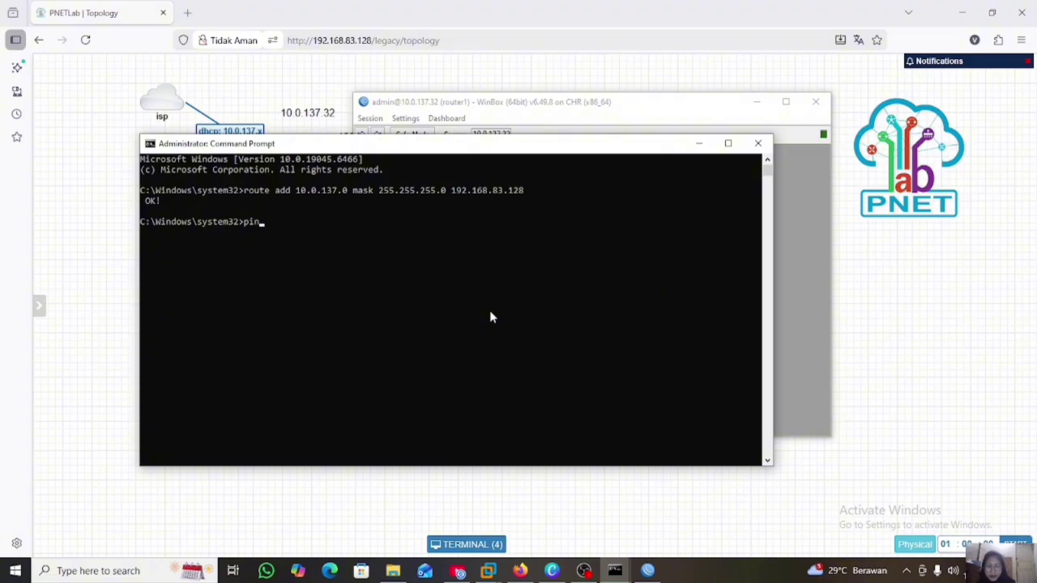
{"action": "type", "text": "g 1"}
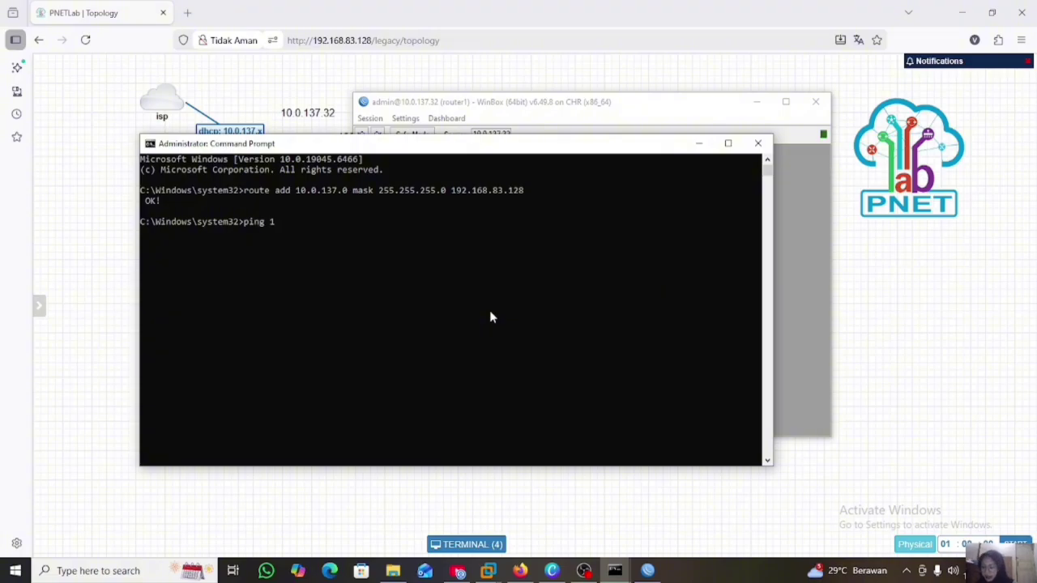
{"action": "type", "text": "0.0"}
{"action": "type", "text": "13"}
{"action": "type", "text": "7"}
{"action": "key", "text": "BackSpace"}
{"action": "key", "text": "BackSpace"}
{"action": "key", "text": "BackSpace"}
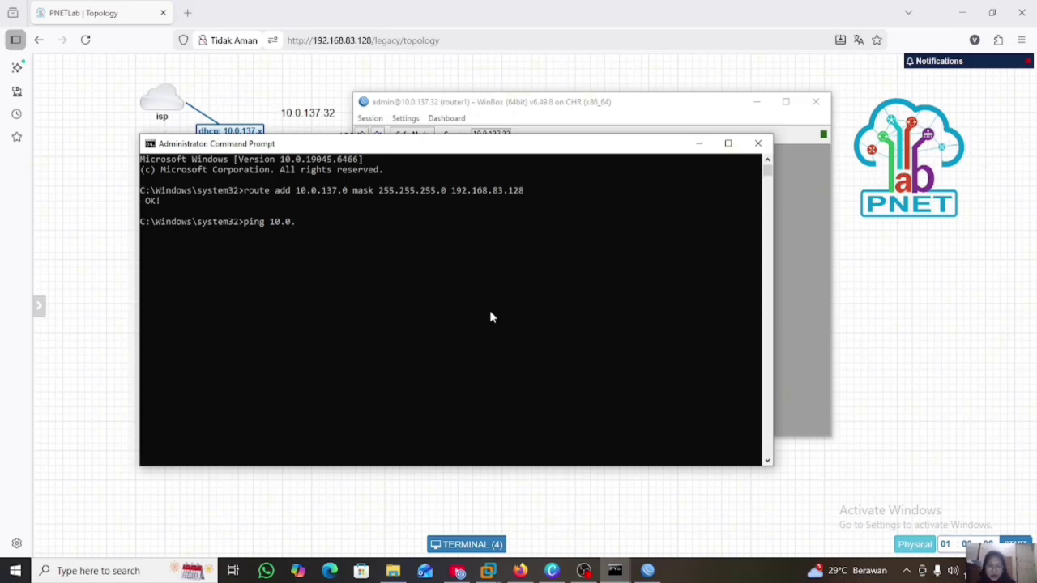
{"action": "type", "text": ".137.32"}
{"action": "key", "text": "Return"}
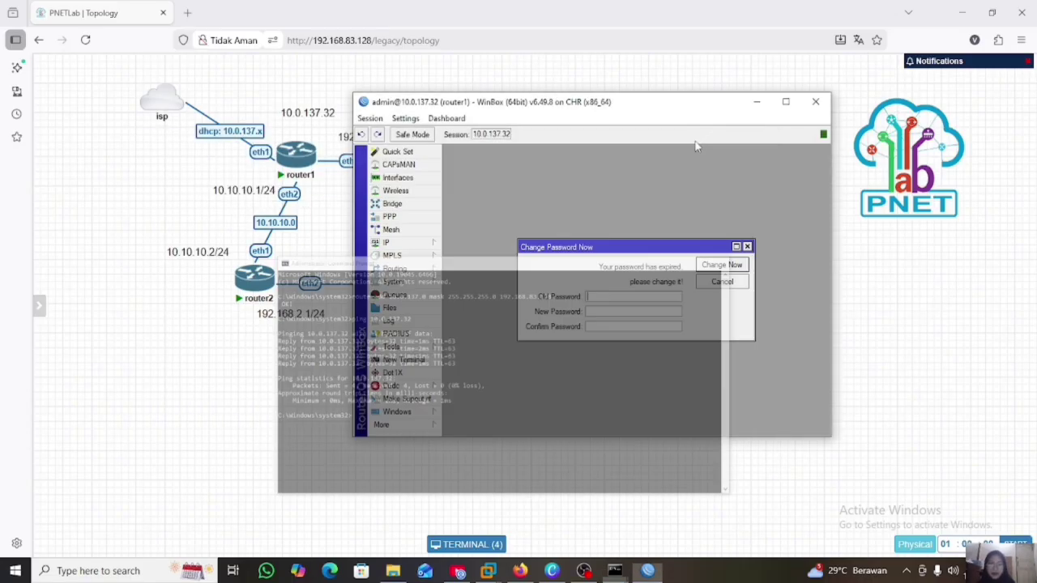
{"action": "left_click", "coordinate": [698, 143]}
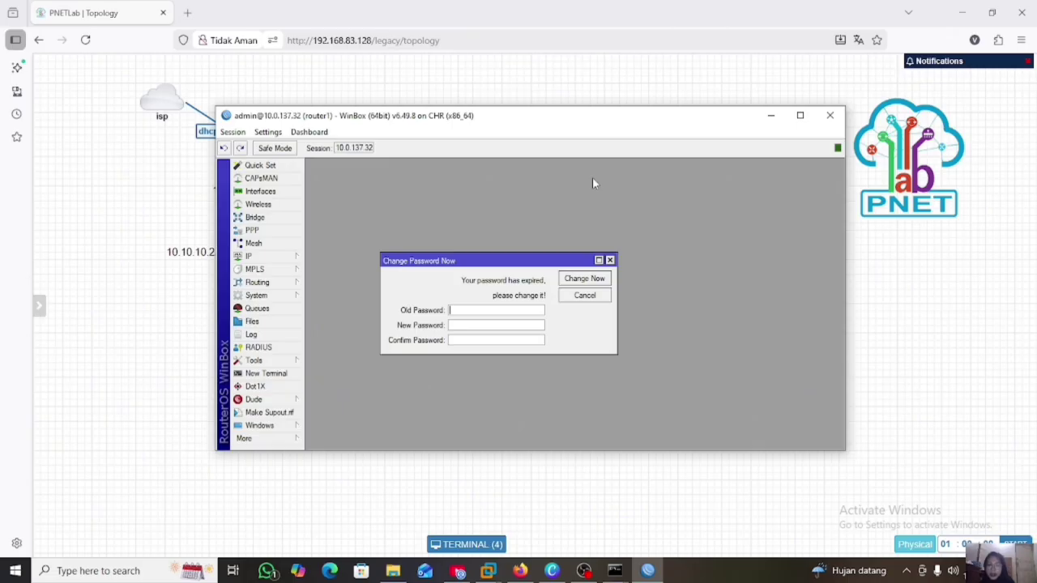
Dismiss the password change request in router1's WinBox session and enable RoMON on router1
{"action": "left_click", "coordinate": [609, 260]}
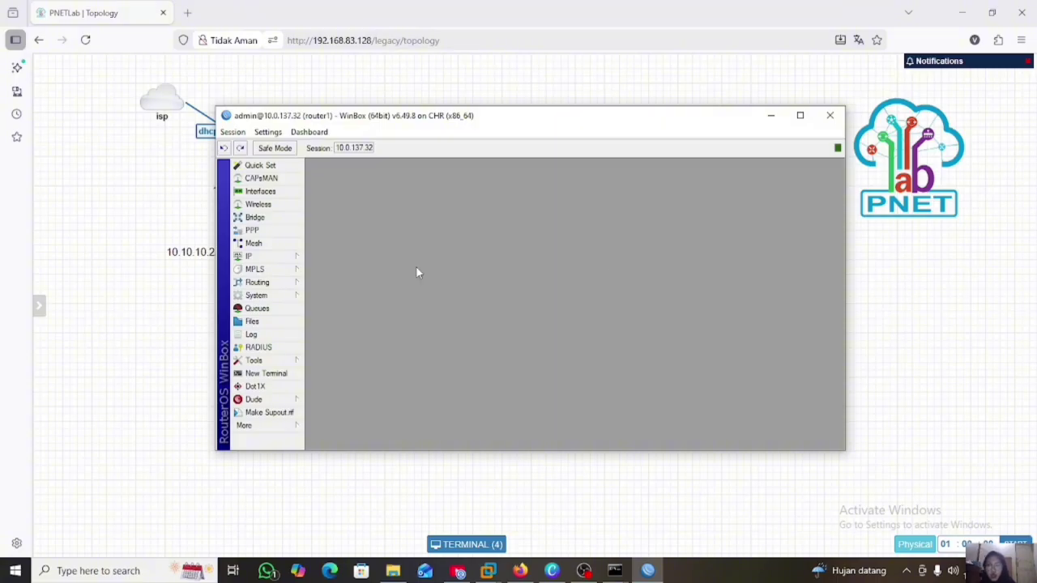
{"action": "left_click", "coordinate": [255, 361]}
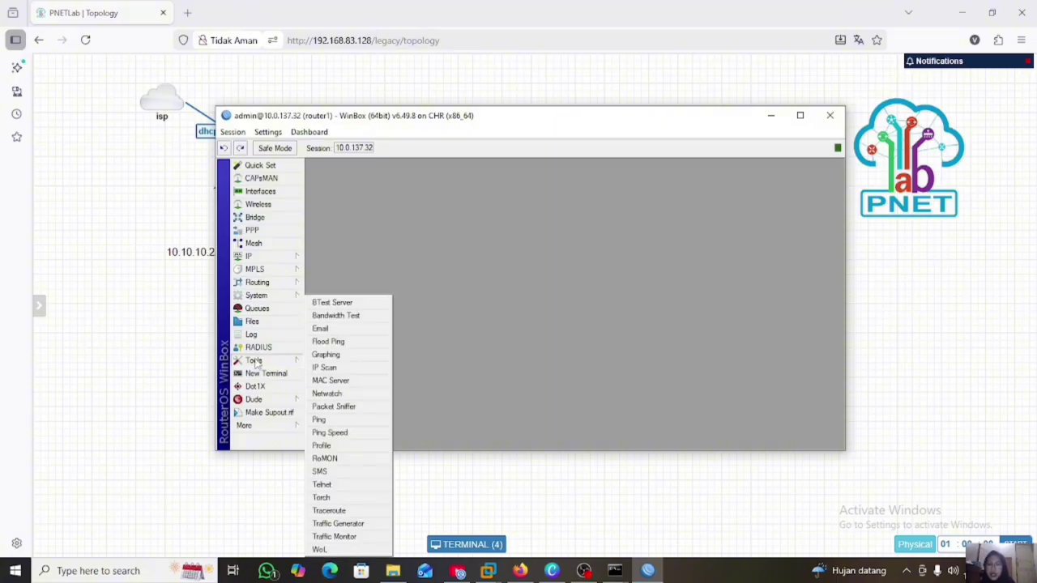
{"action": "left_click", "coordinate": [325, 458]}
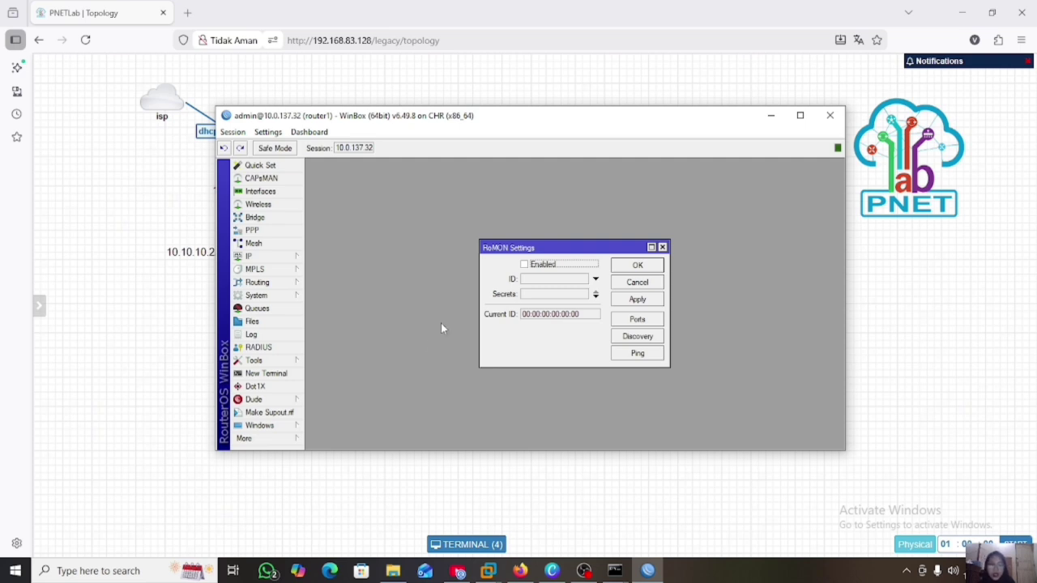
{"action": "left_click", "coordinate": [523, 266]}
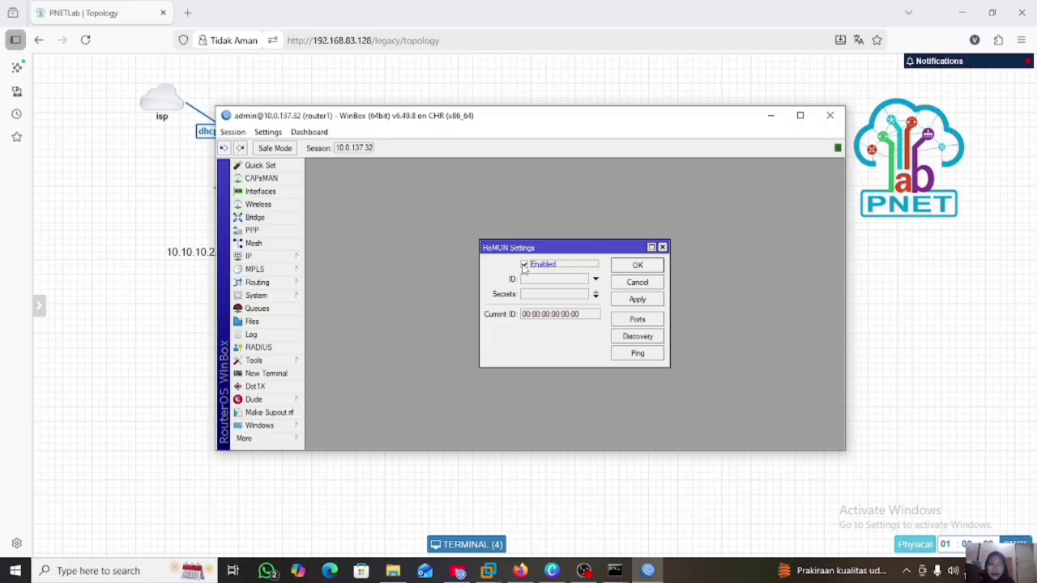
{"action": "left_click", "coordinate": [639, 301]}
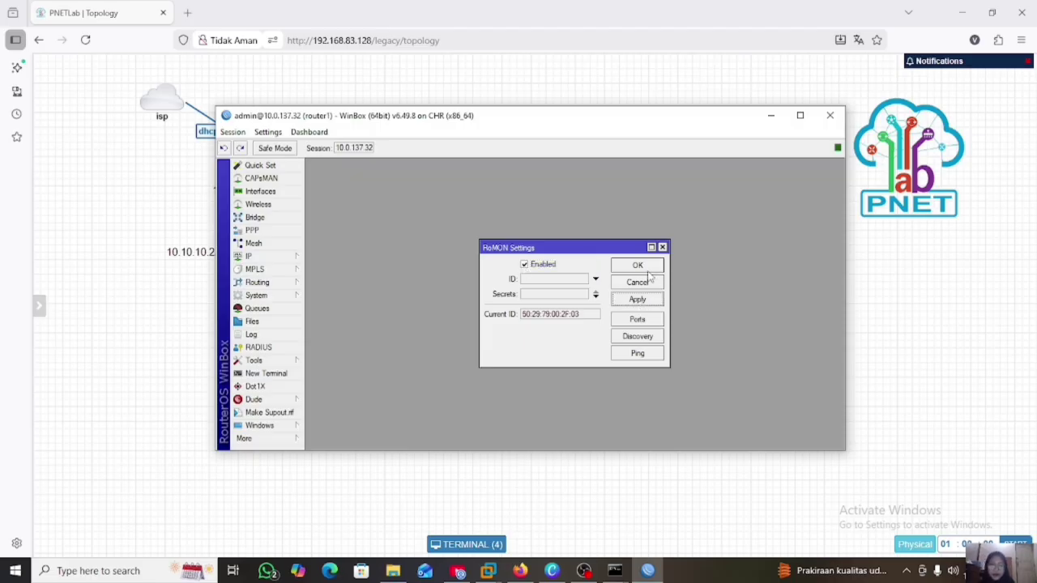
{"action": "left_click", "coordinate": [647, 263]}
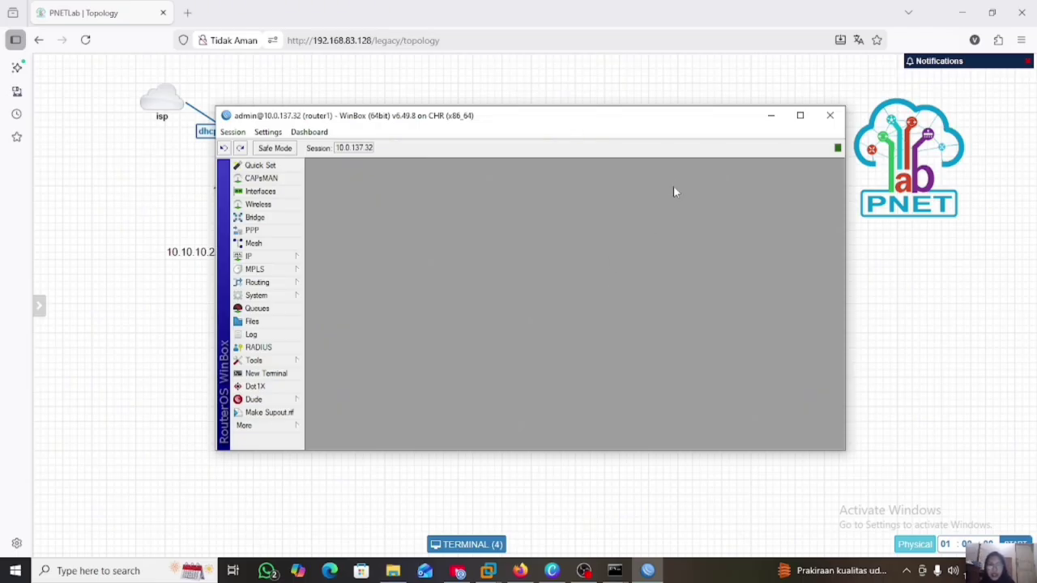
Switch to router2's terminal session in PNETLab and enable RoMON with enable=yes under tool romon
{"action": "left_click", "coordinate": [770, 115]}
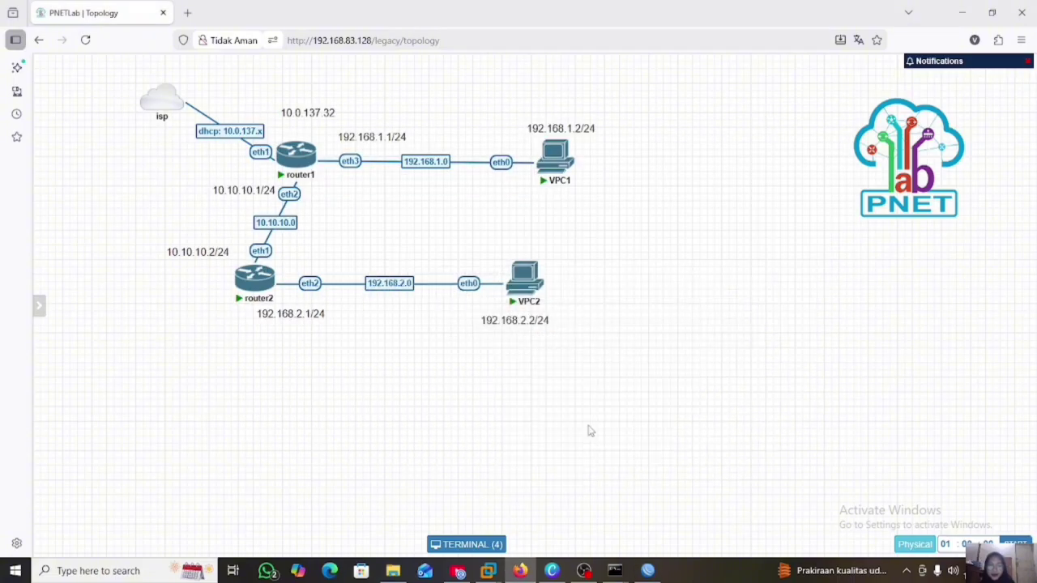
{"action": "left_click", "coordinate": [477, 543]}
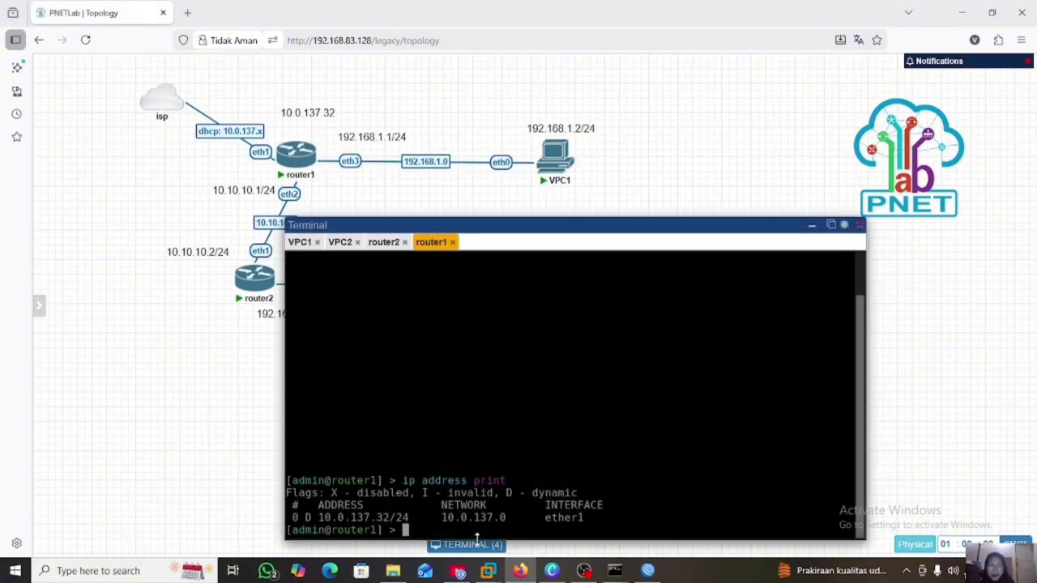
{"action": "left_click", "coordinate": [391, 245]}
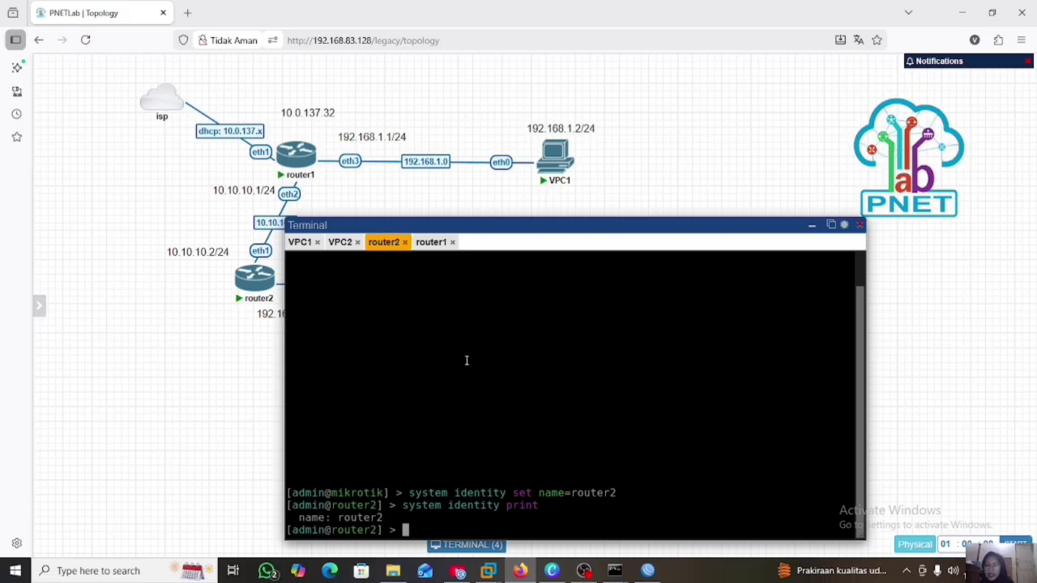
{"action": "type", "text": "t"}
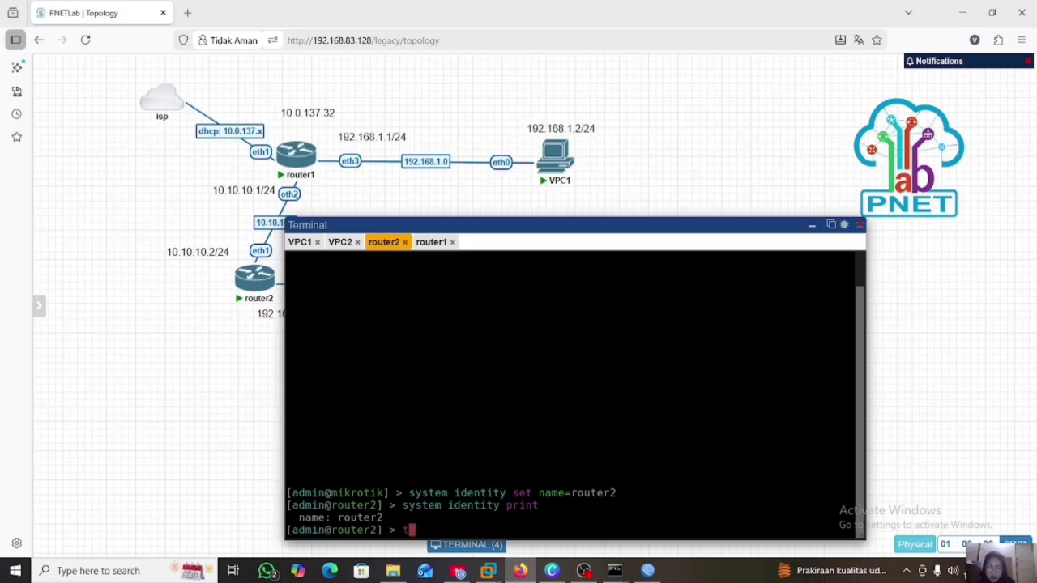
{"action": "type", "text": "ool romon"}
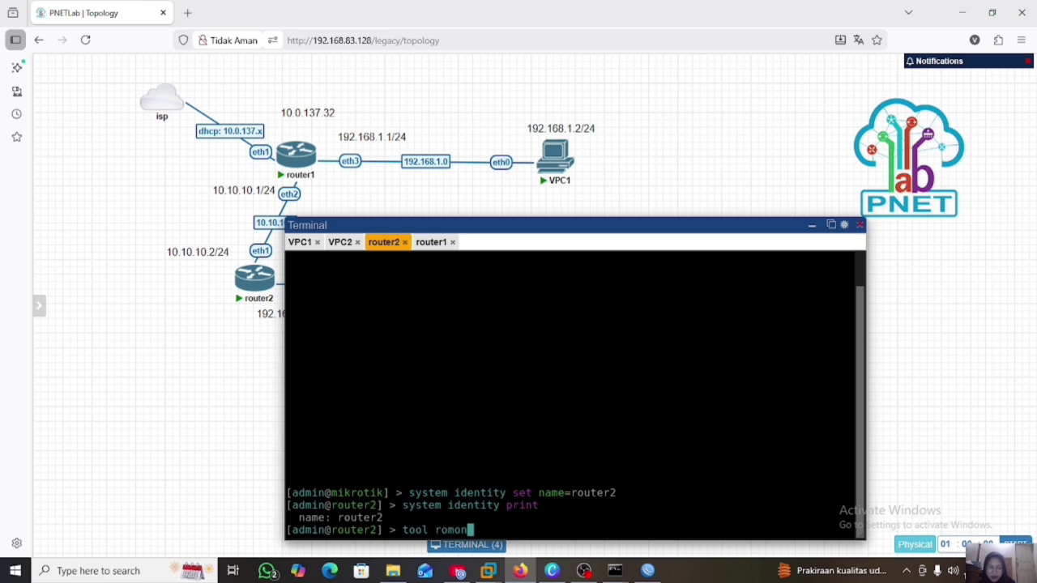
{"action": "key", "text": "Return"}
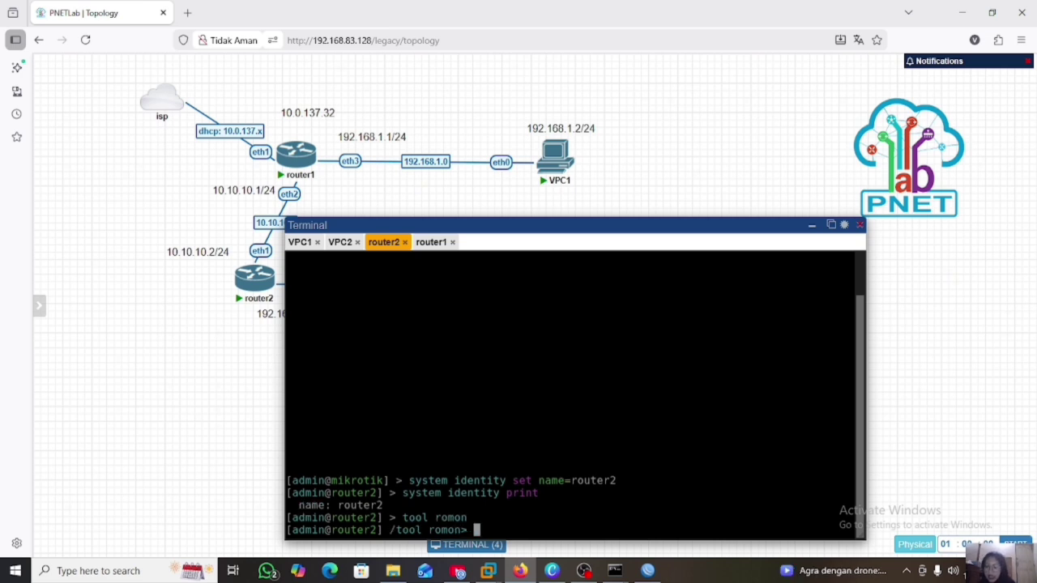
{"action": "type", "text": "set e"}
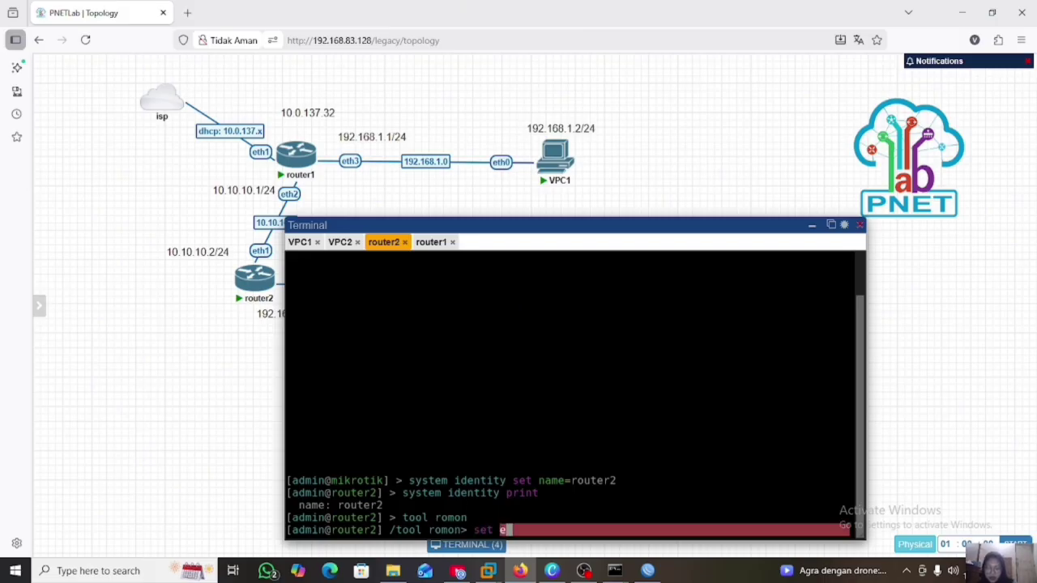
{"action": "type", "text": "nabled"}
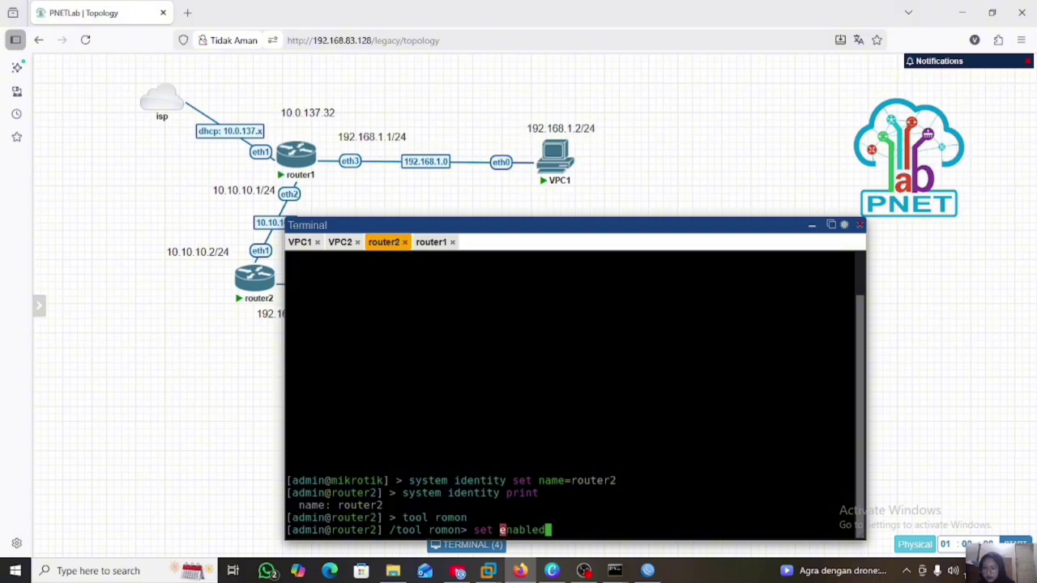
{"action": "key", "text": "BackSpace"}
{"action": "type", "text": "=yes"}
{"action": "key", "text": "Return"}
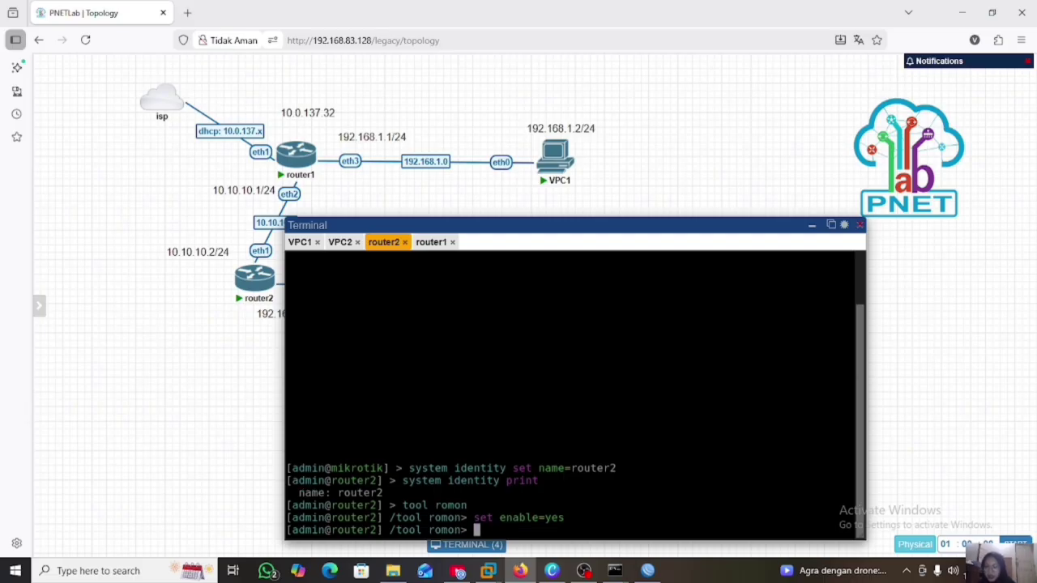
Print router2's RoMON settings and switch back to router1's WinBox window
{"action": "type", "text": "print"}
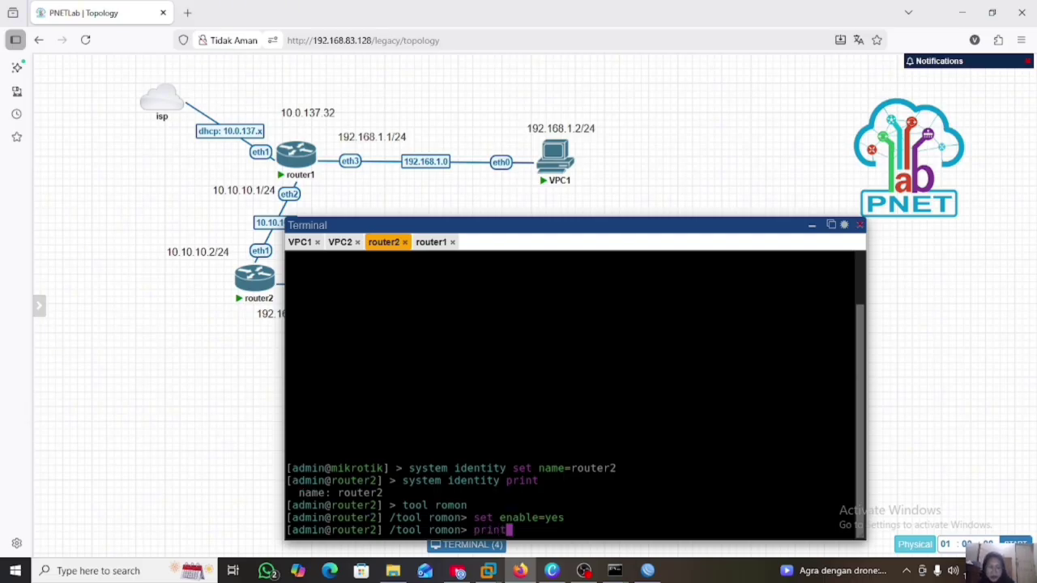
{"action": "key", "text": "Return"}
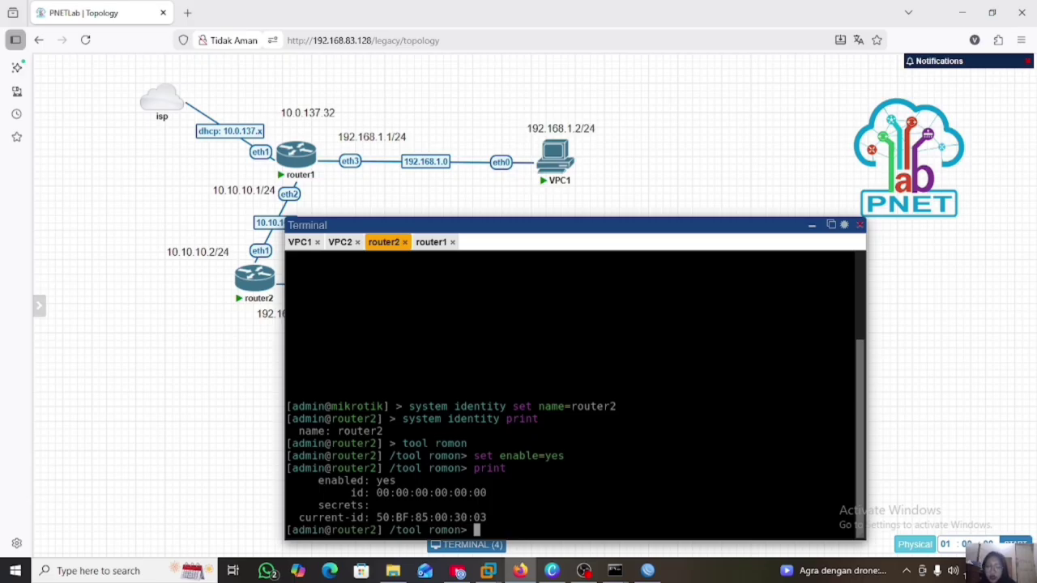
{"action": "key", "text": "alt+Tab"}
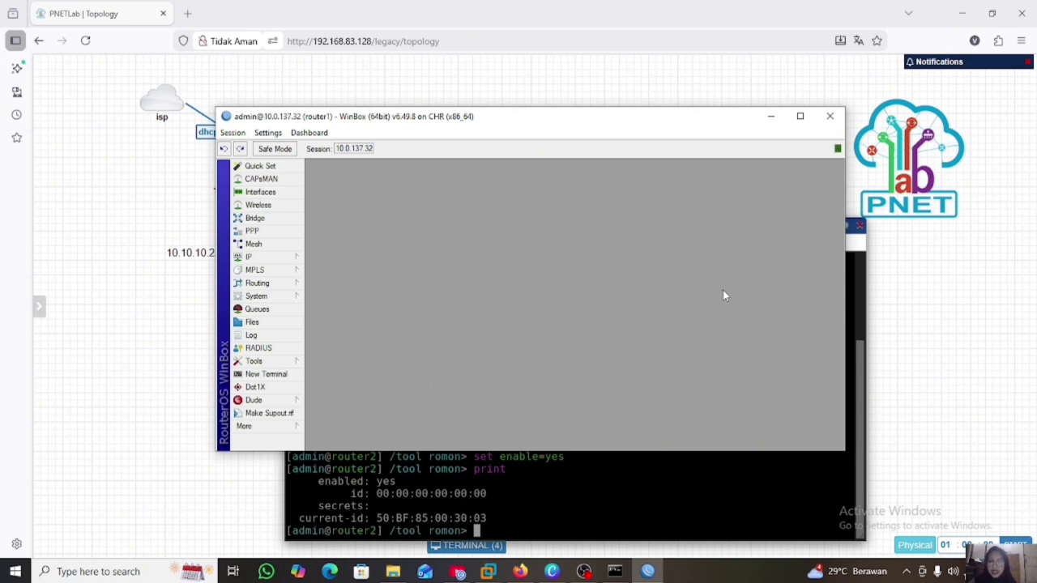
Open a new WinBox login window from router1's session and connect to RoMON with 10.0.137.32 as the agent
{"action": "left_click", "coordinate": [262, 428]}
{"action": "left_click", "coordinate": [326, 428]}
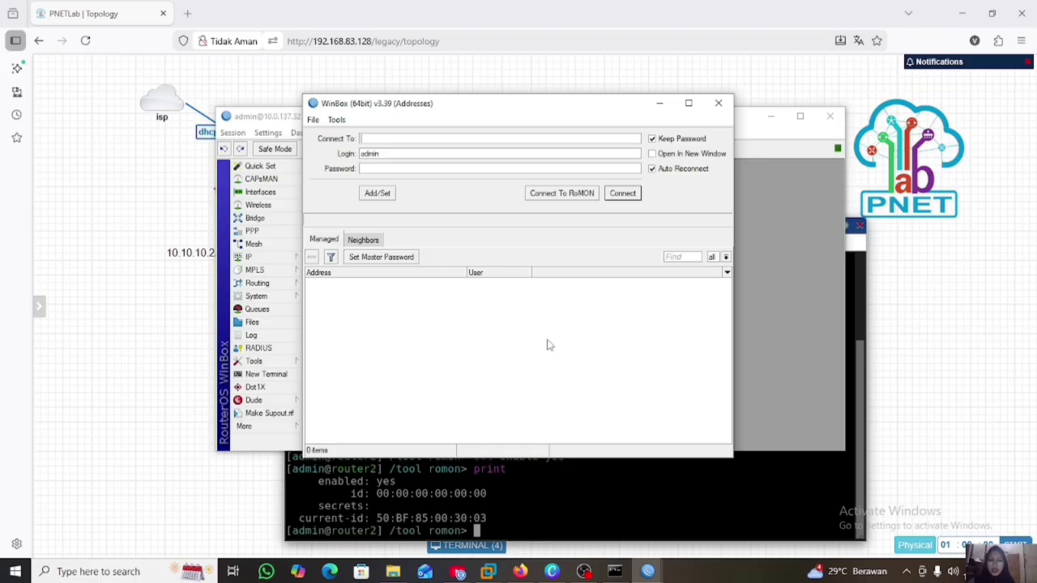
{"action": "type", "text": "10.0.13"}
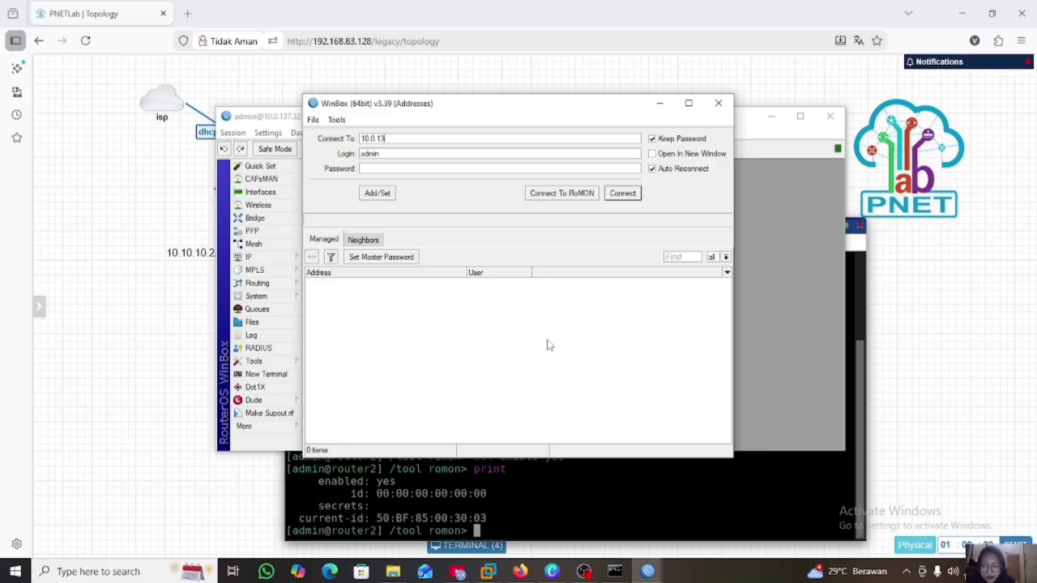
{"action": "type", "text": "7.32"}
{"action": "left_click", "coordinate": [570, 195]}
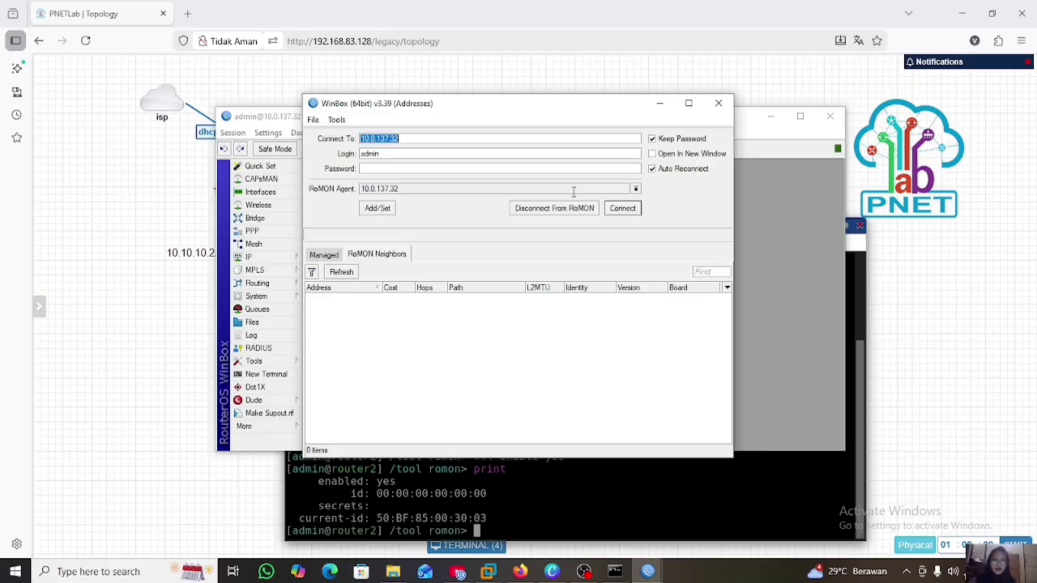
Connect to router2 from the RoMON neighbors with the admin login, and minimize its session window
{"action": "left_click", "coordinate": [490, 297]}
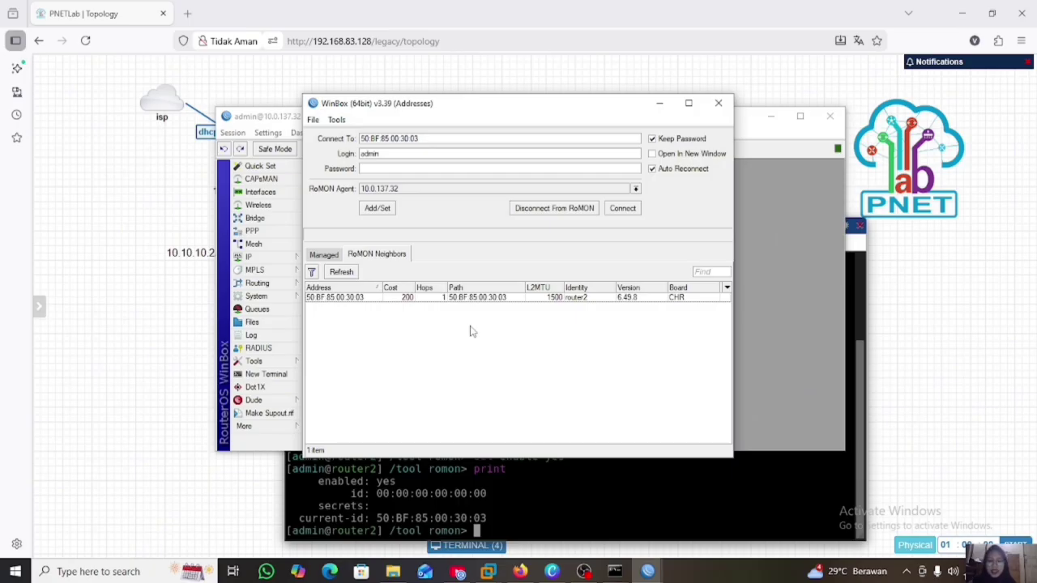
{"action": "left_click", "coordinate": [569, 298]}
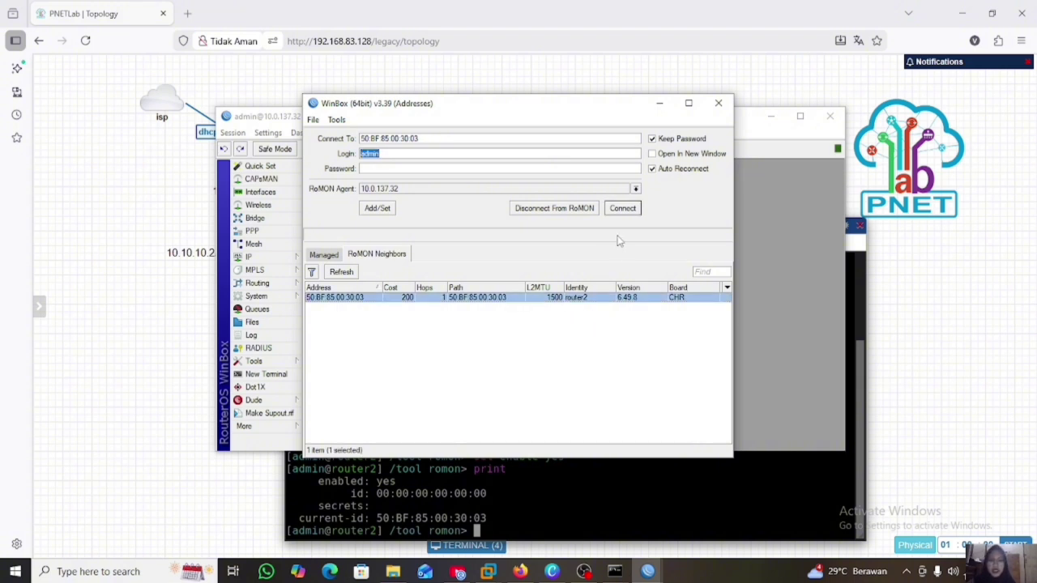
{"action": "left_click", "coordinate": [625, 211]}
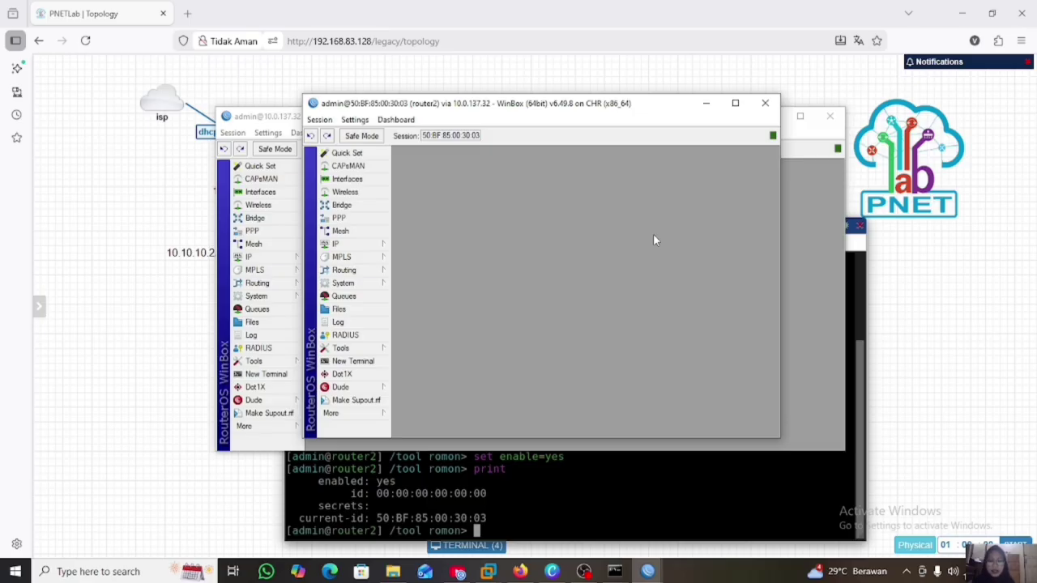
{"action": "left_click", "coordinate": [706, 105]}
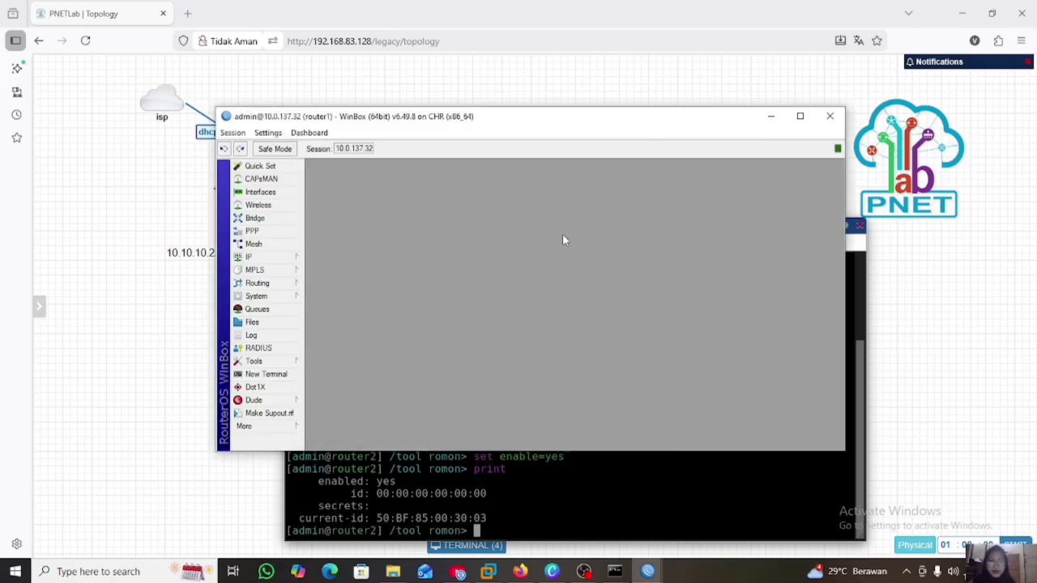
Add the IP address 192.168.1.1/24 on interface ether3 to router1's address list
{"action": "left_click", "coordinate": [273, 259]}
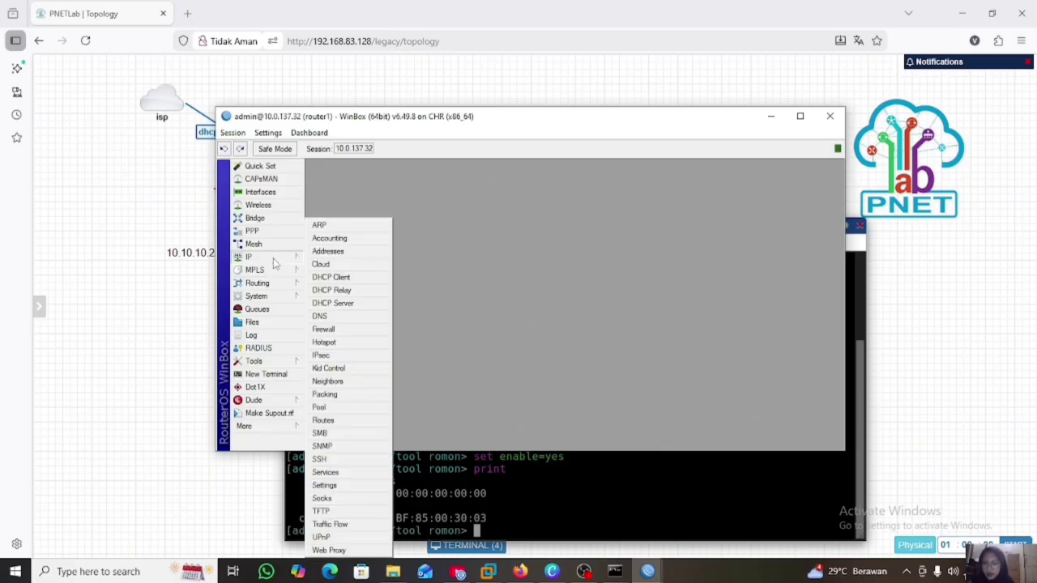
{"action": "left_click", "coordinate": [331, 251]}
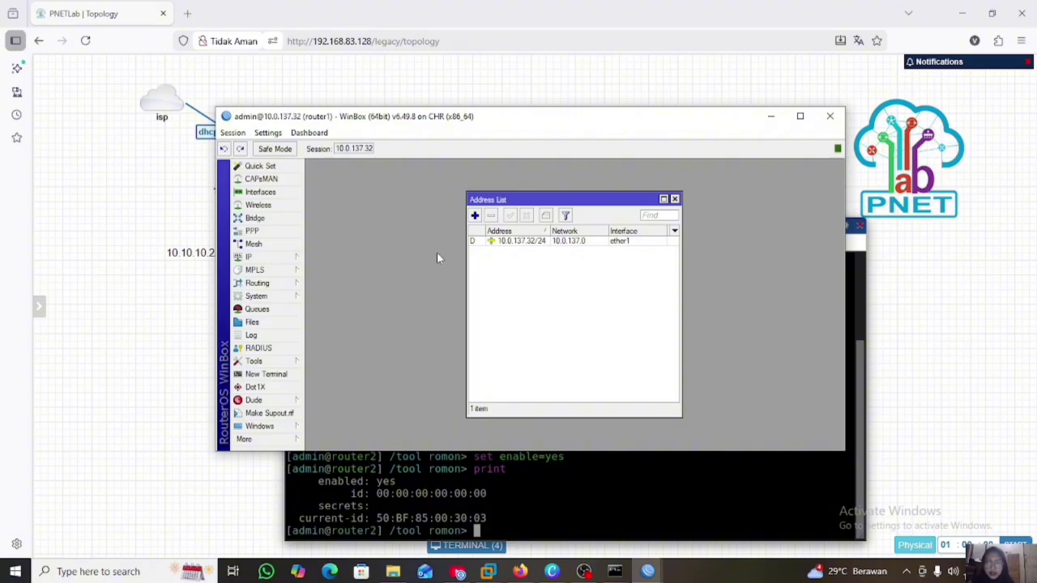
{"action": "left_click", "coordinate": [475, 216]}
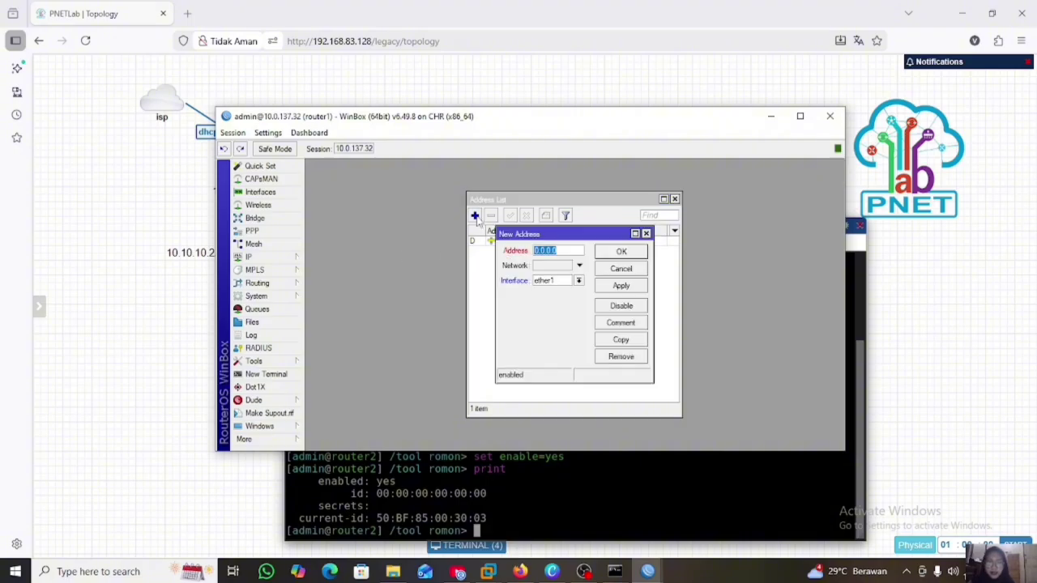
{"action": "left_click", "coordinate": [568, 253]}
{"action": "key", "text": "BackSpace"}
{"action": "key", "text": "BackSpace"}
{"action": "key", "text": "BackSpace"}
{"action": "key", "text": "BackSpace"}
{"action": "key", "text": "BackSpace"}
{"action": "key", "text": "BackSpace"}
{"action": "key", "text": "BackSpace"}
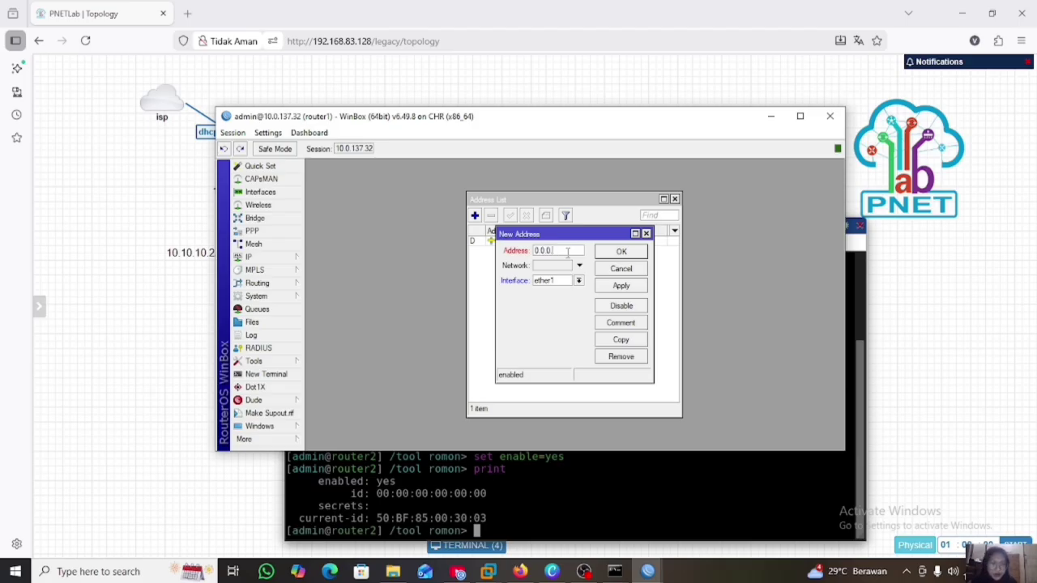
{"action": "type", "text": "19"}
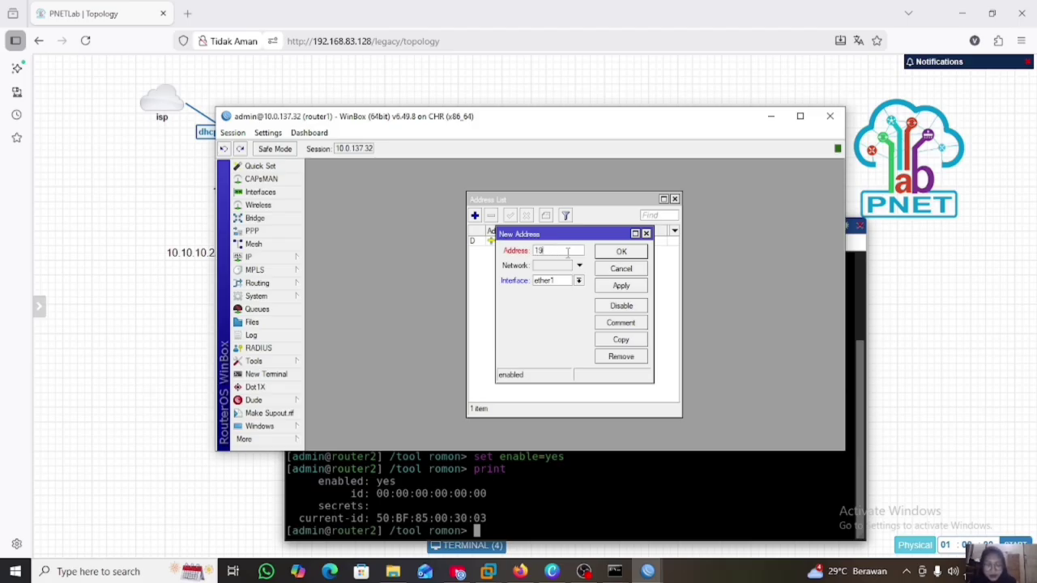
{"action": "type", "text": "2.168.1.1/"}
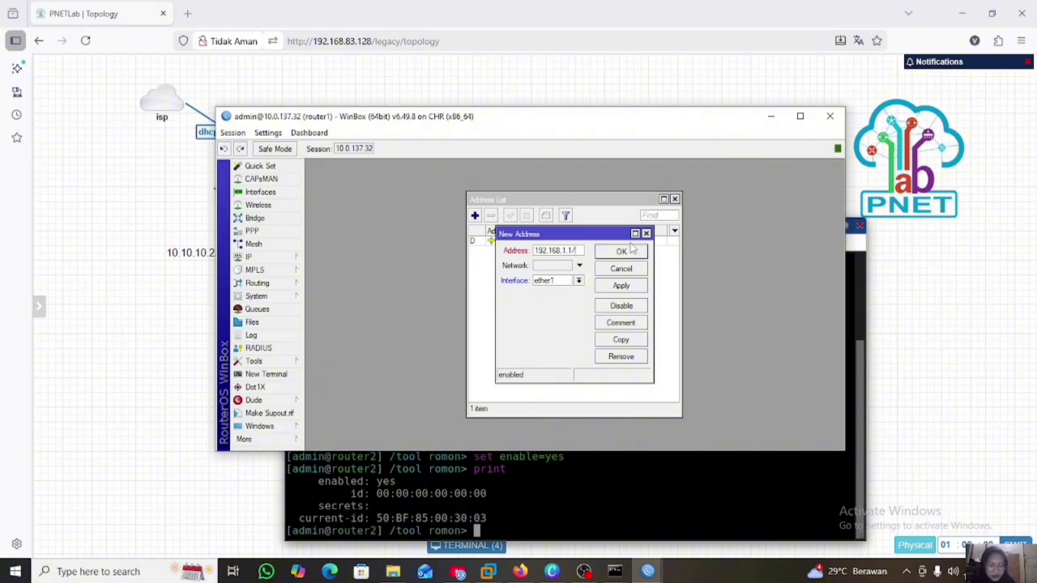
{"action": "type", "text": "24"}
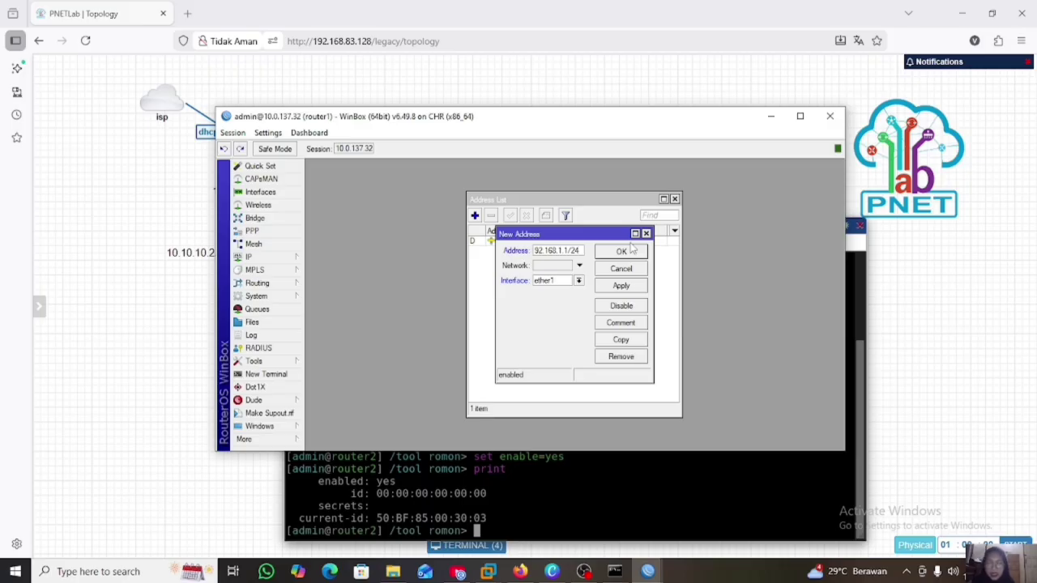
{"action": "left_click", "coordinate": [579, 280]}
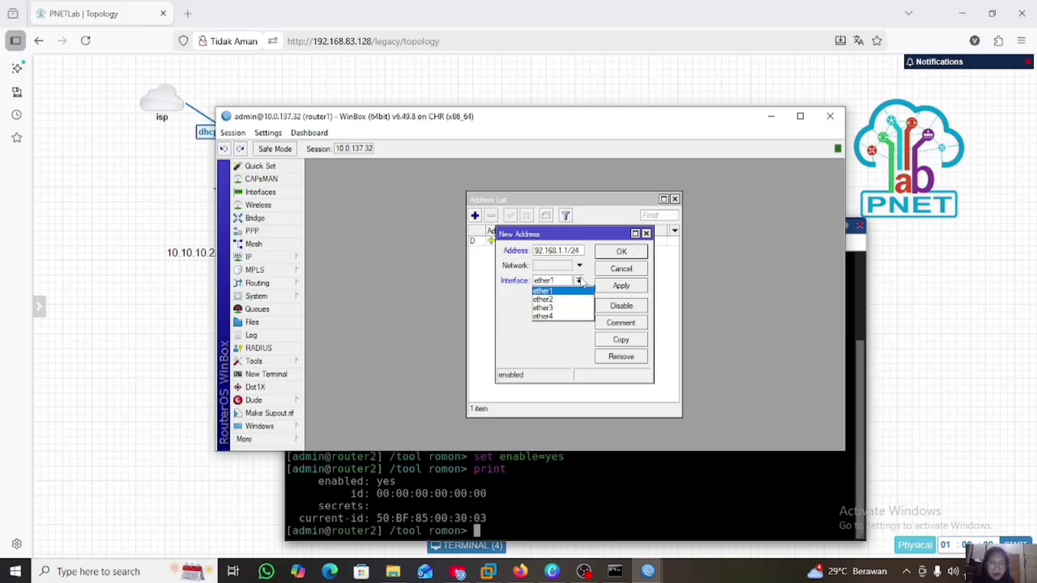
{"action": "left_click", "coordinate": [569, 308]}
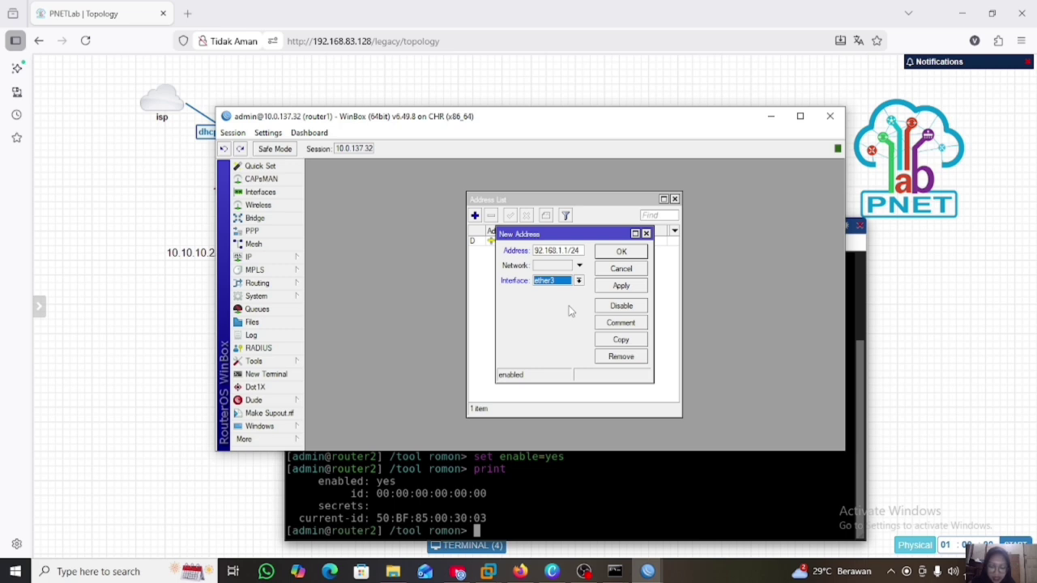
{"action": "left_click", "coordinate": [619, 287]}
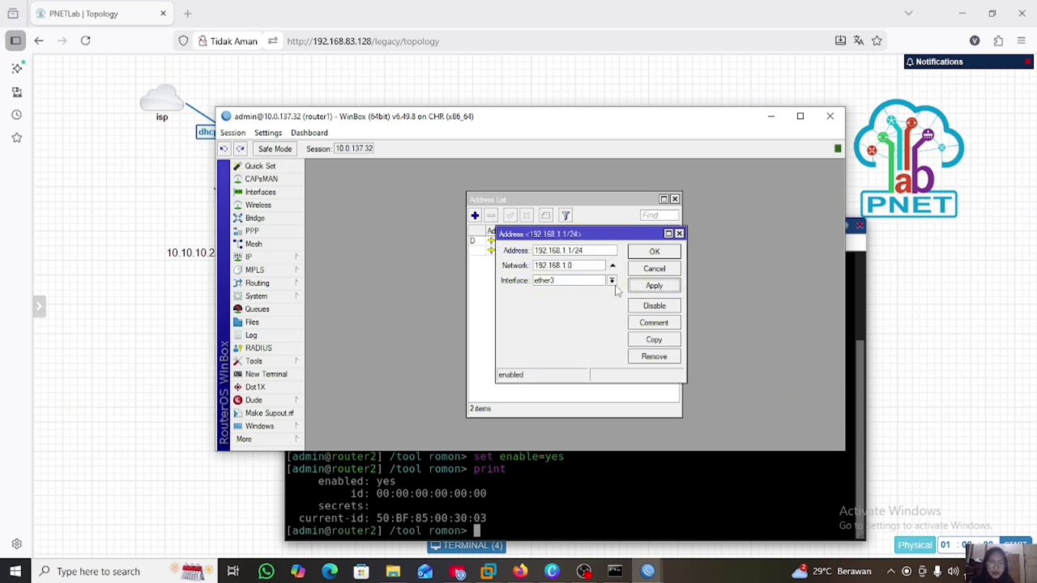
{"action": "left_click", "coordinate": [653, 253]}
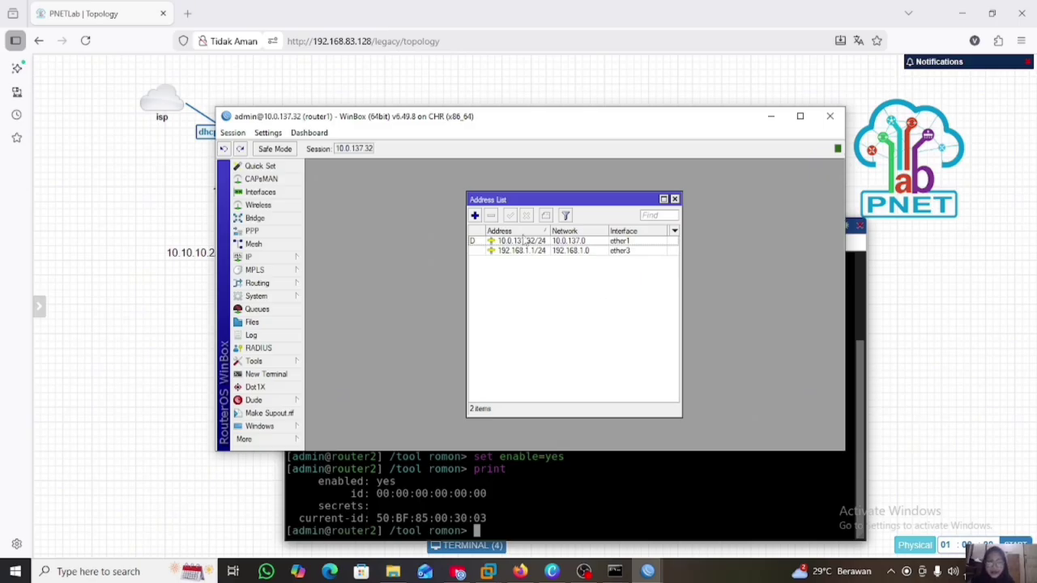
Add the IP address 10.10.10.1/24 on interface ether2 to router1's address list
{"action": "left_click", "coordinate": [475, 215]}
{"action": "key", "text": "BackSpace"}
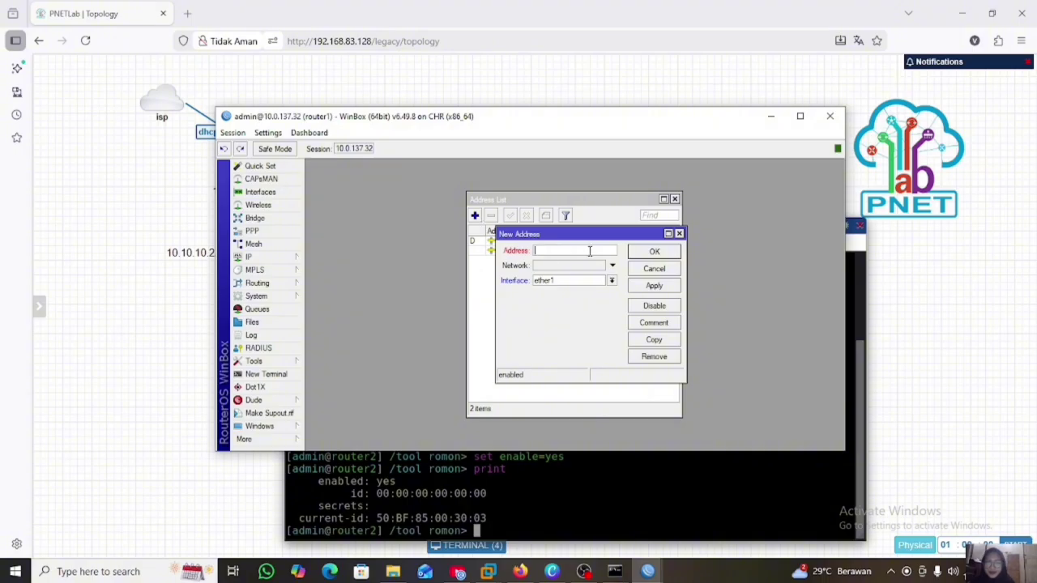
{"action": "type", "text": "10.10.190.10"}
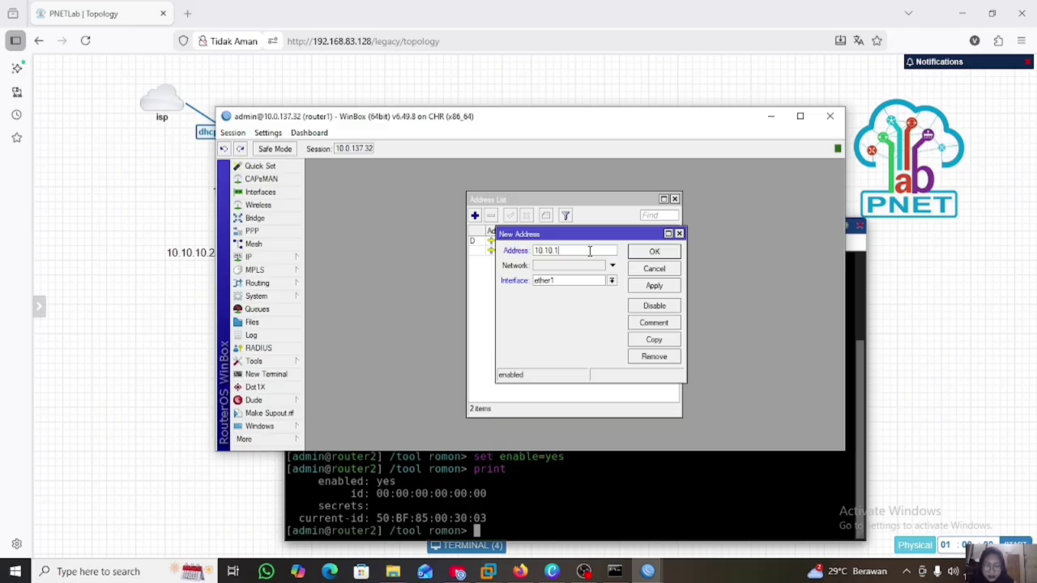
{"action": "type", "text": ".1/24"}
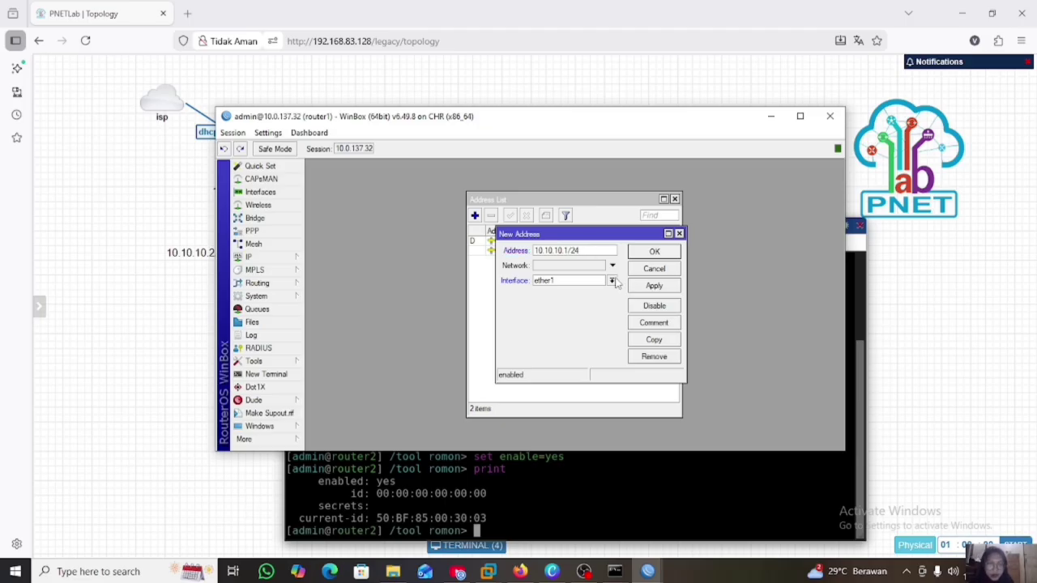
{"action": "left_click", "coordinate": [611, 281]}
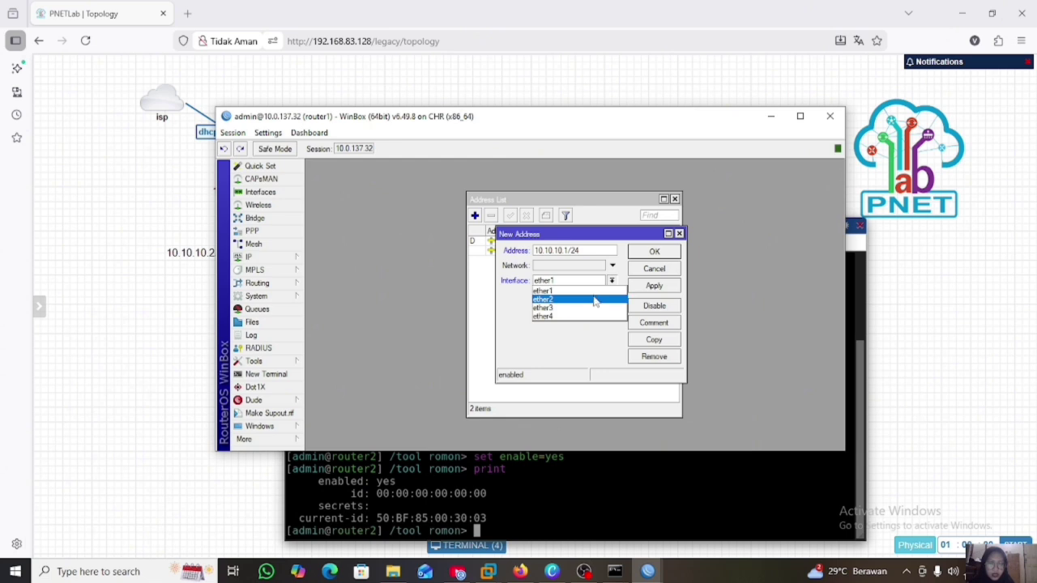
{"action": "left_click", "coordinate": [596, 300]}
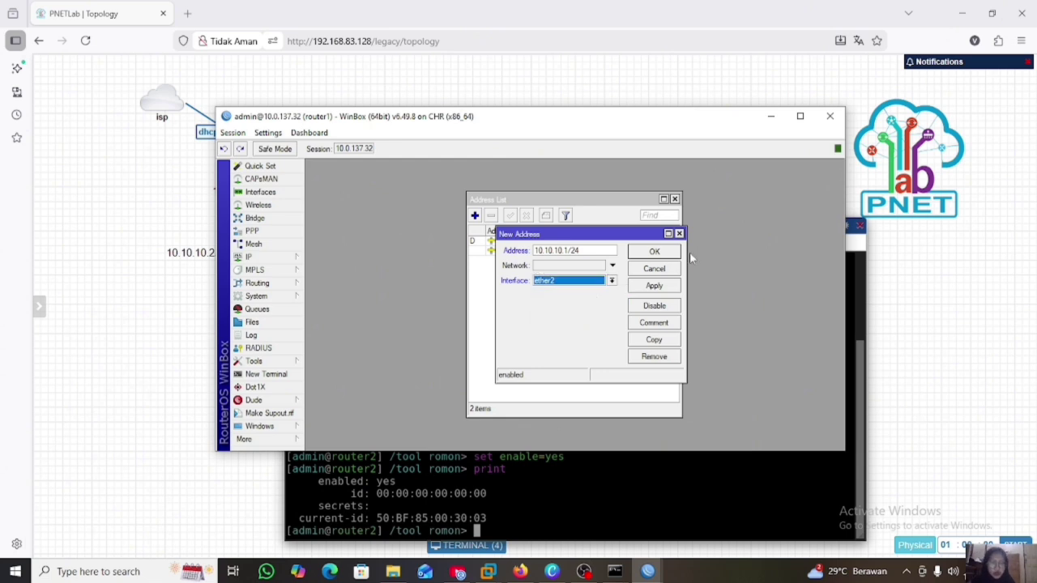
{"action": "left_click", "coordinate": [658, 286]}
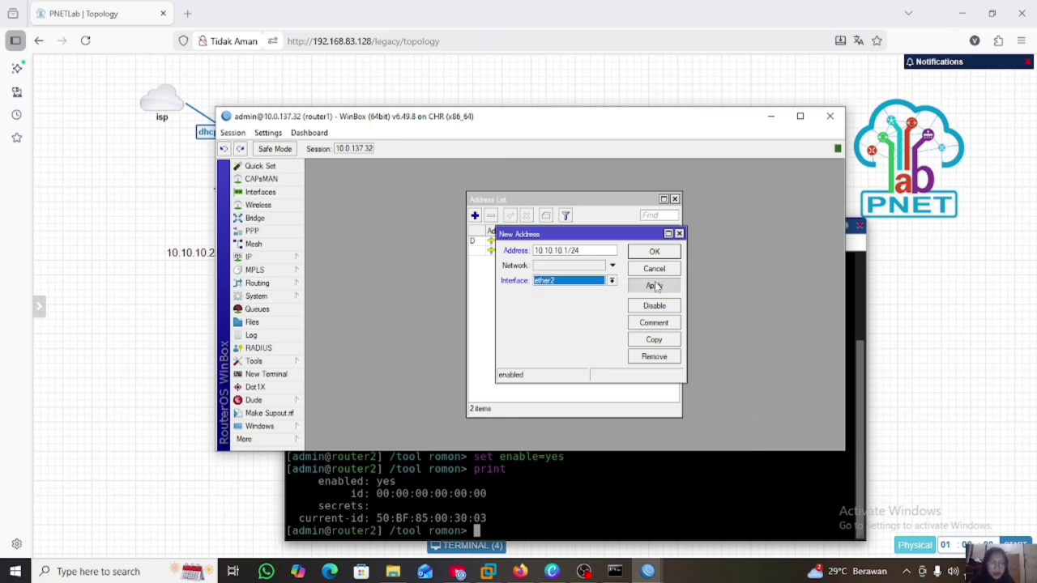
{"action": "left_click", "coordinate": [664, 253]}
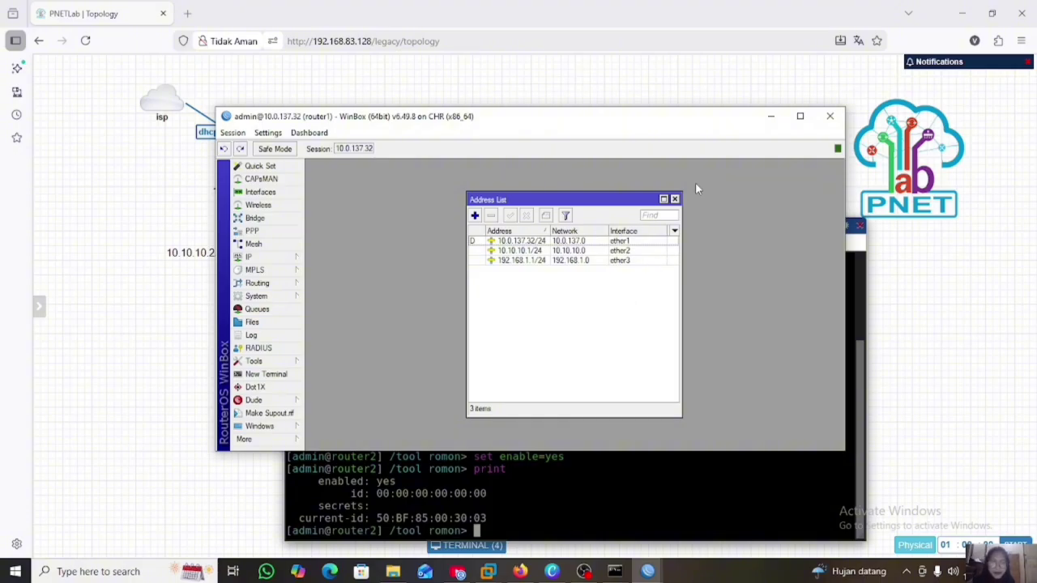
Switch to router2's WinBox session and add the IP address 10.10.10.2/24 on interface ether1
{"action": "left_click", "coordinate": [771, 119]}
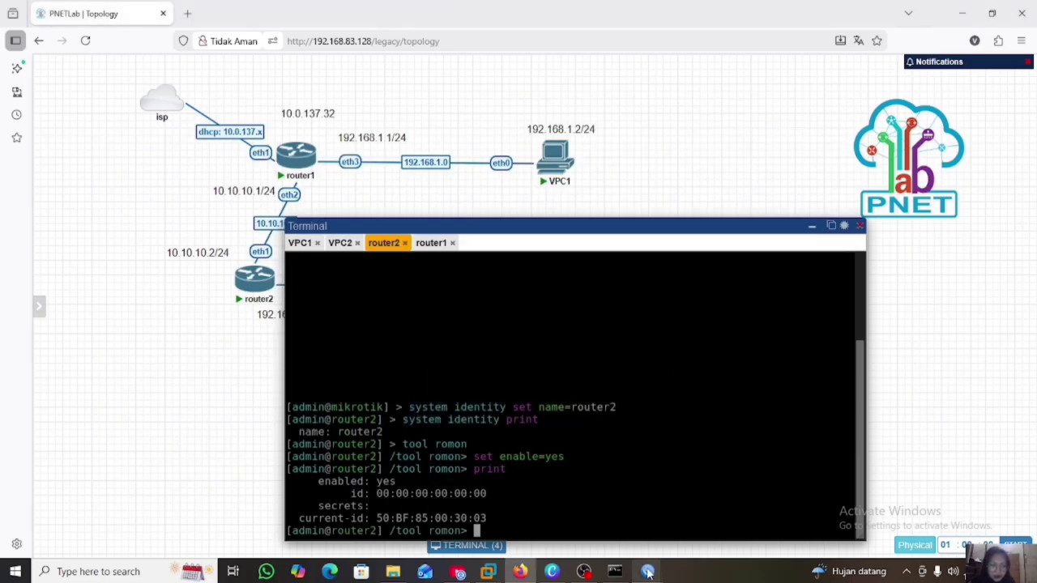
{"action": "mouse_move", "coordinate": [650, 569]}
{"action": "left_click", "coordinate": [700, 516]}
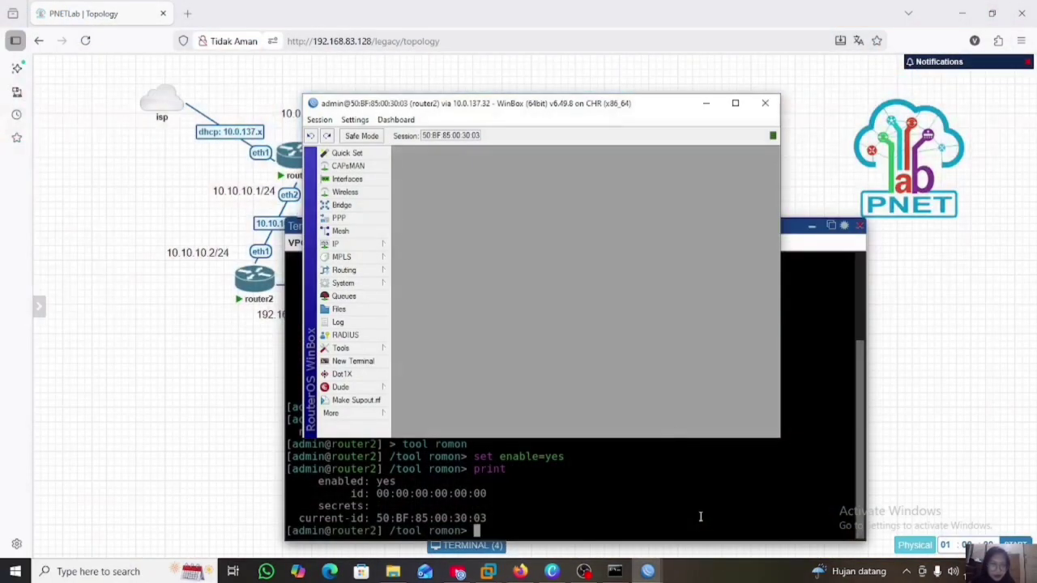
{"action": "left_click", "coordinate": [356, 245]}
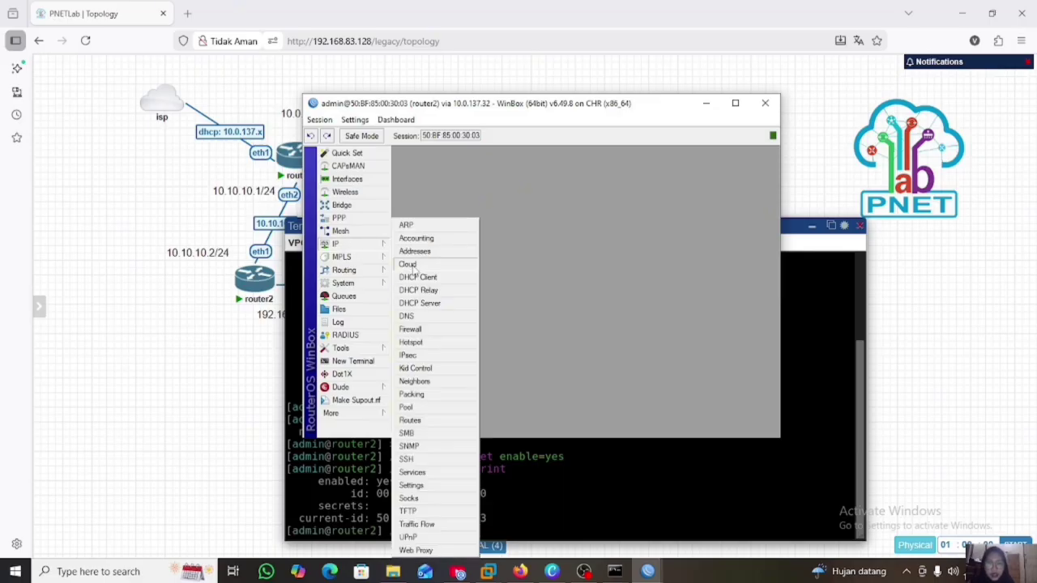
{"action": "left_click", "coordinate": [421, 252]}
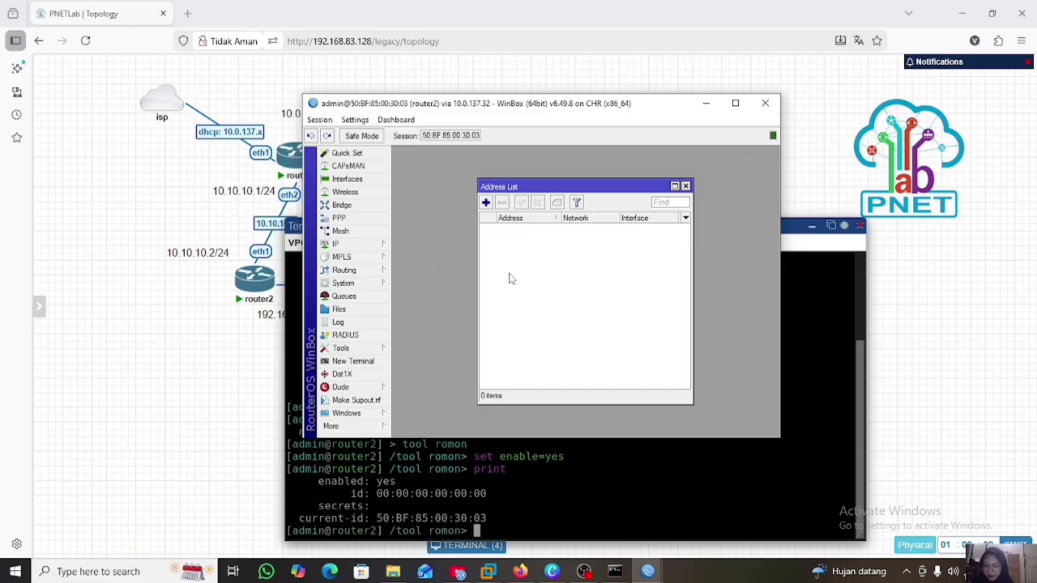
{"action": "left_click", "coordinate": [486, 202]}
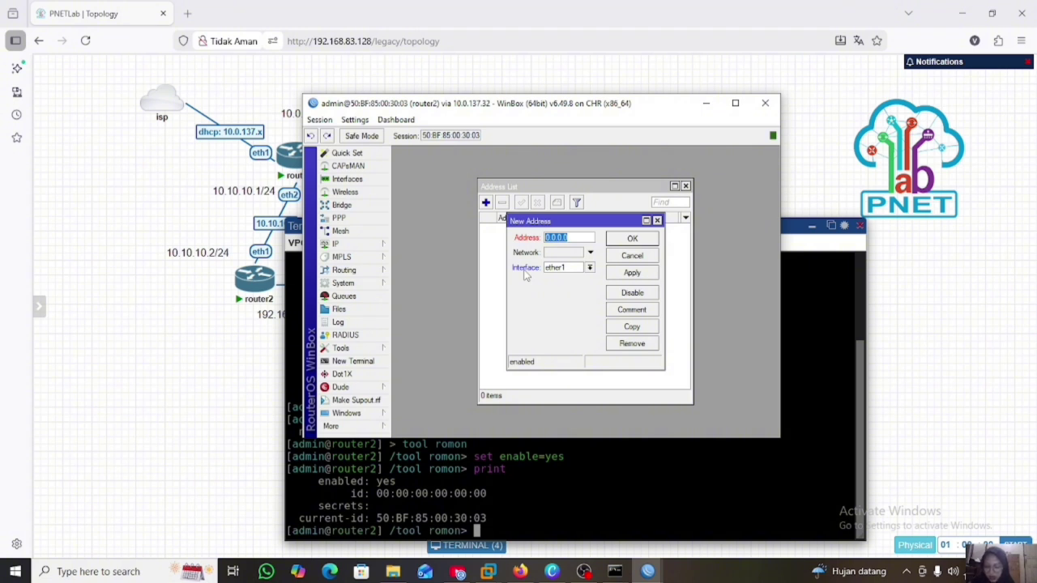
{"action": "left_click", "coordinate": [573, 237]}
{"action": "key", "text": "BackSpace"}
{"action": "key", "text": "BackSpace"}
{"action": "key", "text": "BackSpace"}
{"action": "key", "text": "BackSpace"}
{"action": "key", "text": "BackSpace"}
{"action": "key", "text": "BackSpace"}
{"action": "key", "text": "BackSpace"}
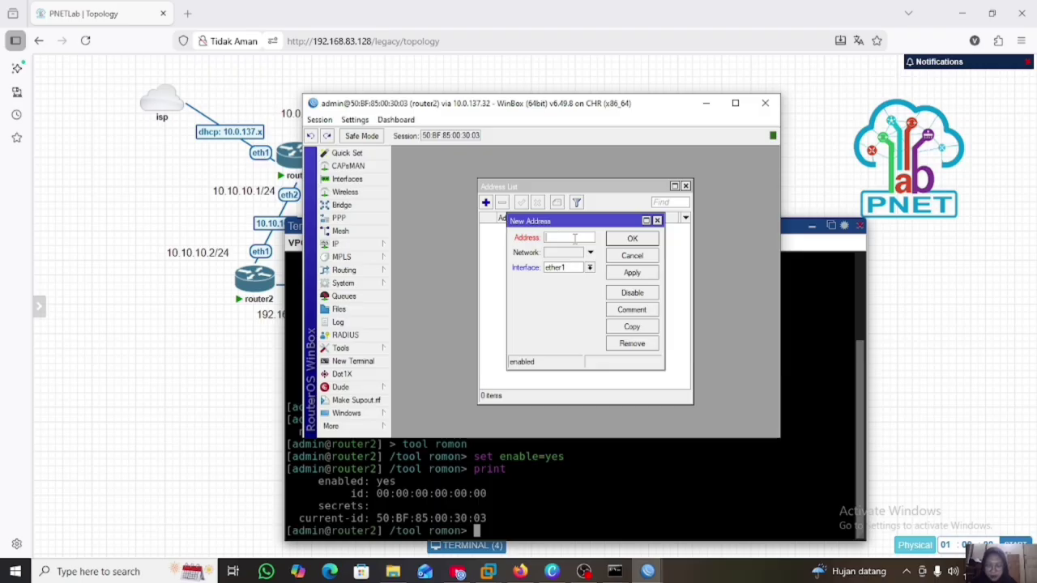
{"action": "type", "text": "10.10.10"}
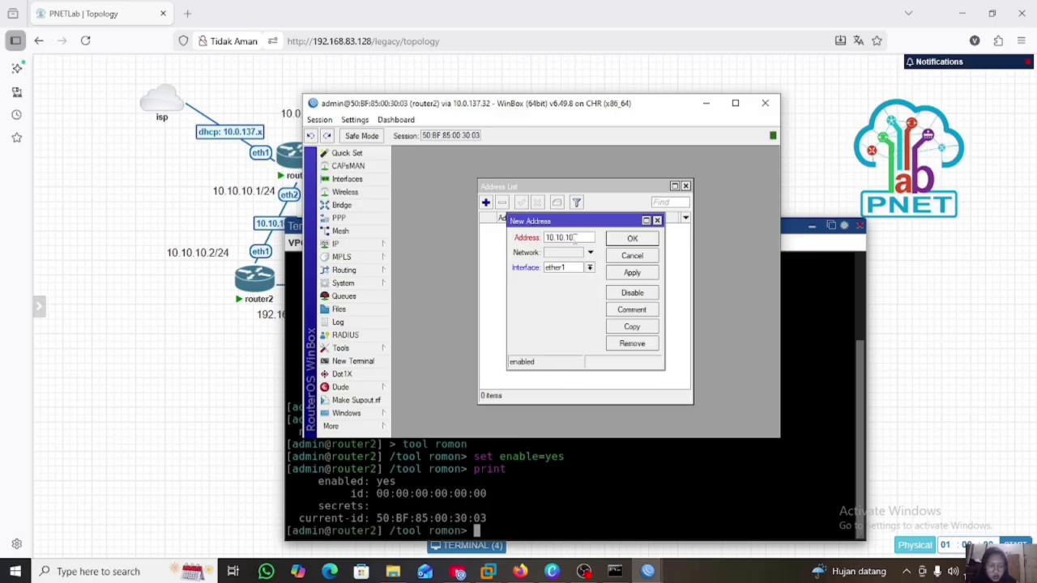
{"action": "type", "text": ".2/24"}
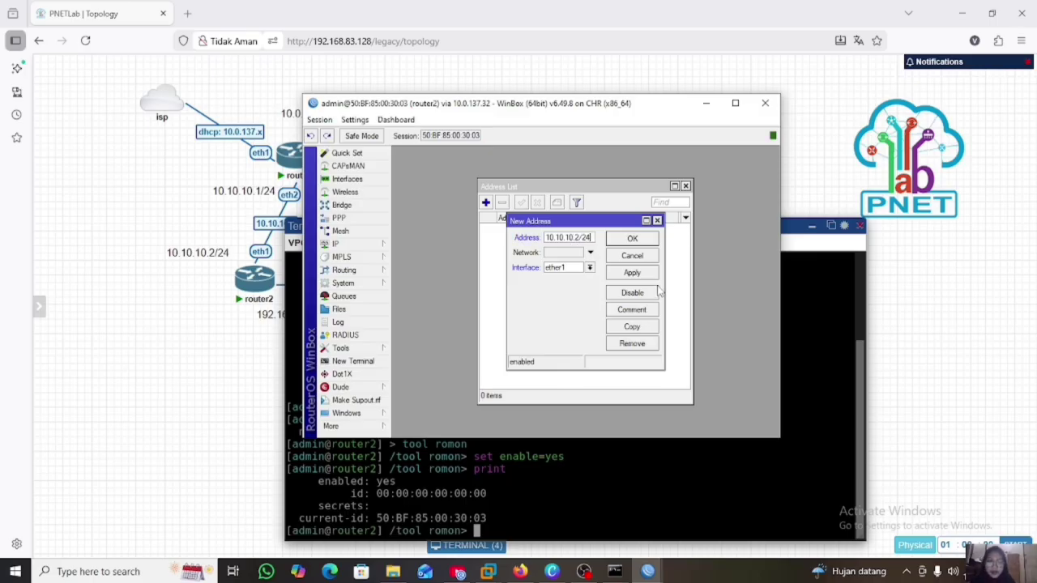
{"action": "left_click", "coordinate": [647, 273]}
{"action": "left_click", "coordinate": [664, 240]}
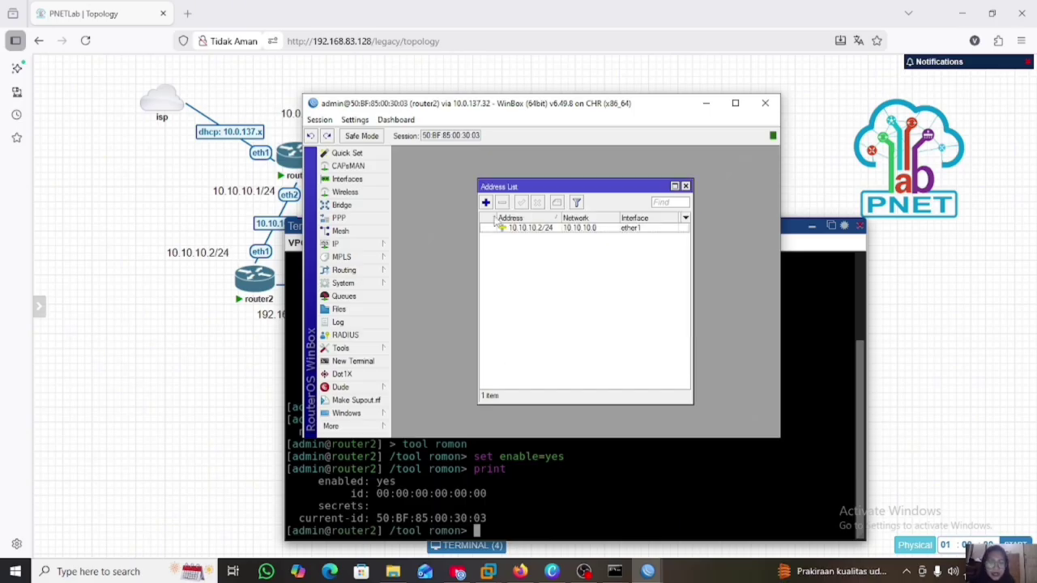
Add the IP address 192.168.2.1/24 on interface ether2 to router2's address list
{"action": "left_click", "coordinate": [486, 203]}
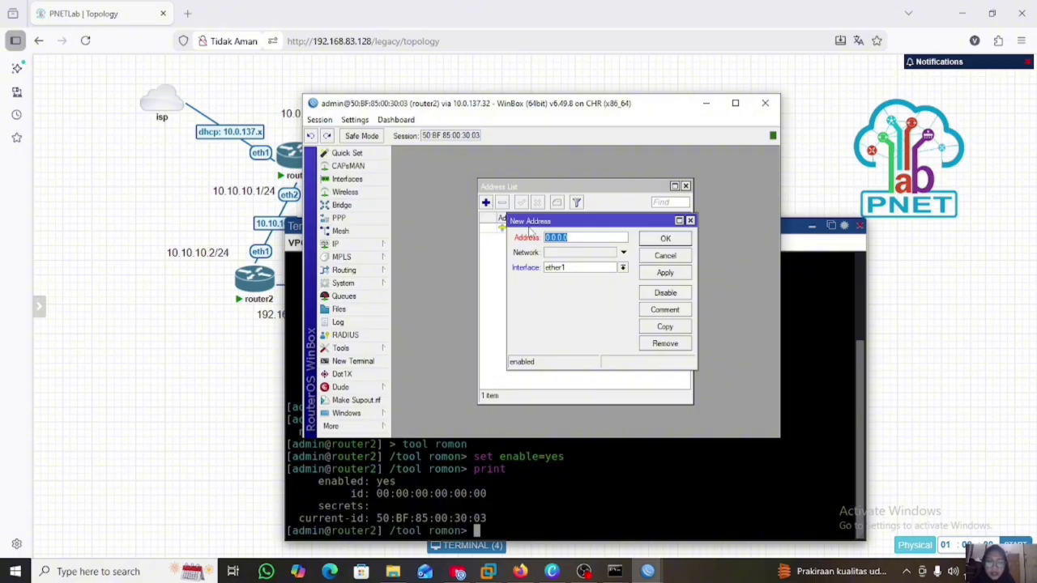
{"action": "left_click", "coordinate": [601, 236]}
{"action": "key", "text": "BackSpace"}
{"action": "key", "text": "BackSpace"}
{"action": "key", "text": "BackSpace"}
{"action": "key", "text": "BackSpace"}
{"action": "key", "text": "BackSpace"}
{"action": "key", "text": "BackSpace"}
{"action": "key", "text": "BackSpace"}
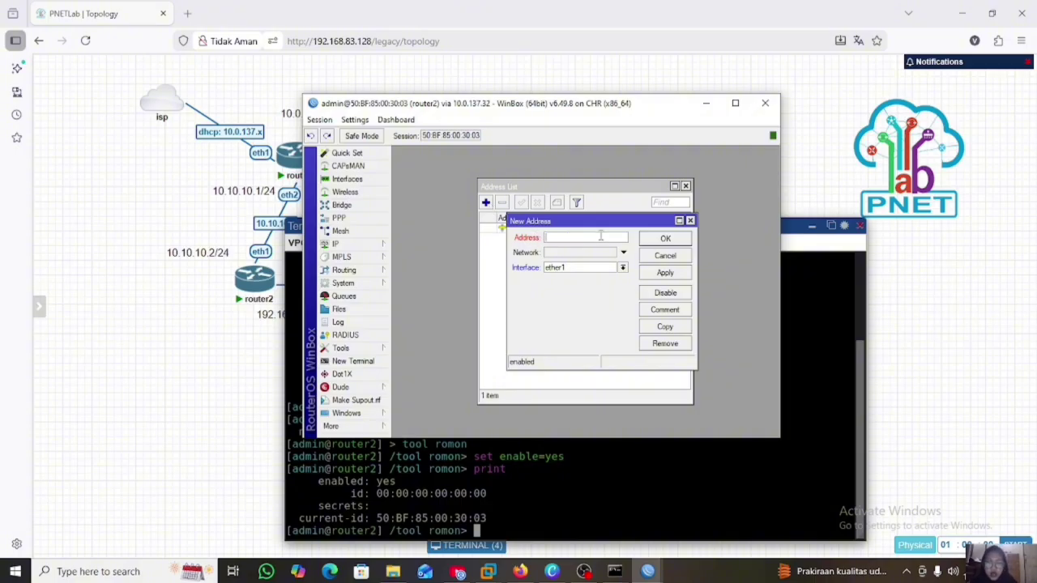
{"action": "type", "text": "192"}
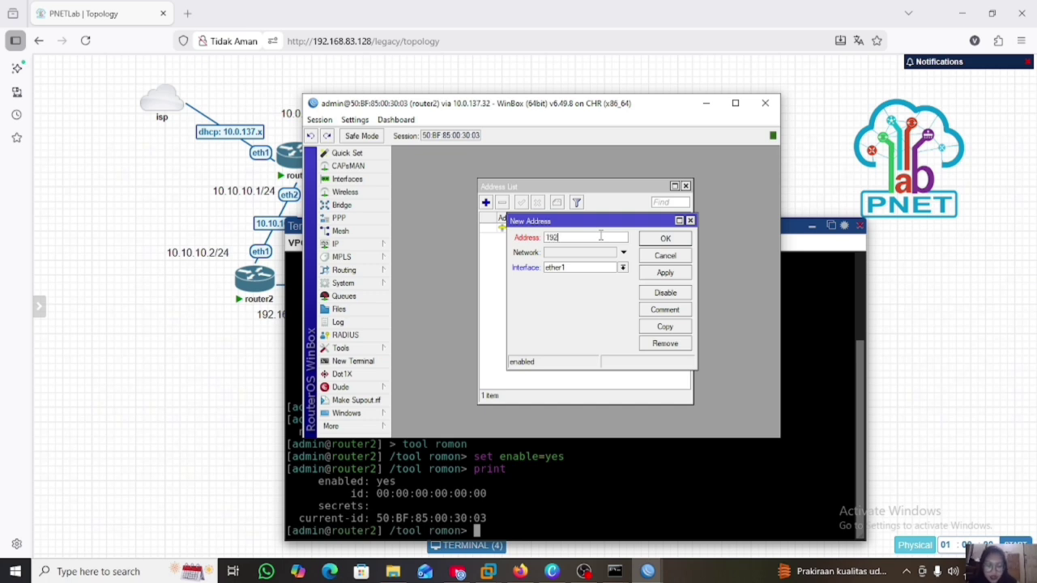
{"action": "type", "text": ".168.2.1/24"}
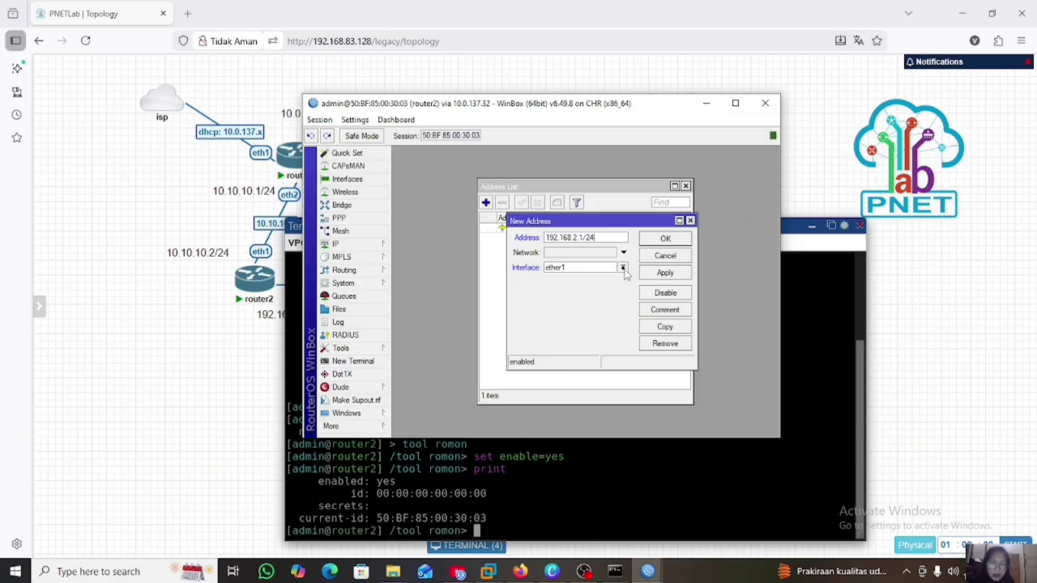
{"action": "left_click", "coordinate": [623, 267]}
{"action": "left_click", "coordinate": [611, 286]}
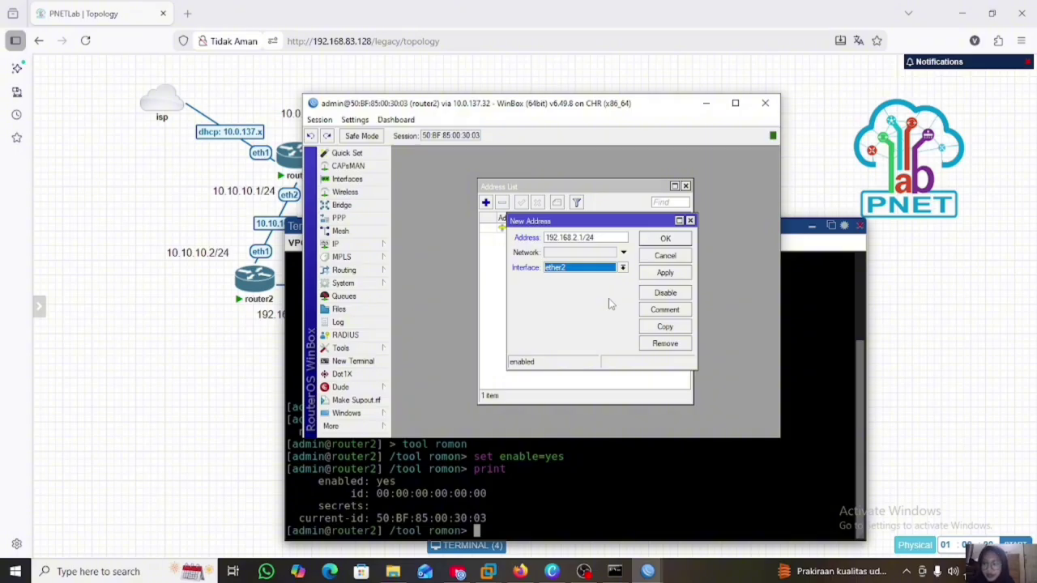
{"action": "left_click", "coordinate": [671, 274]}
{"action": "left_click", "coordinate": [681, 241]}
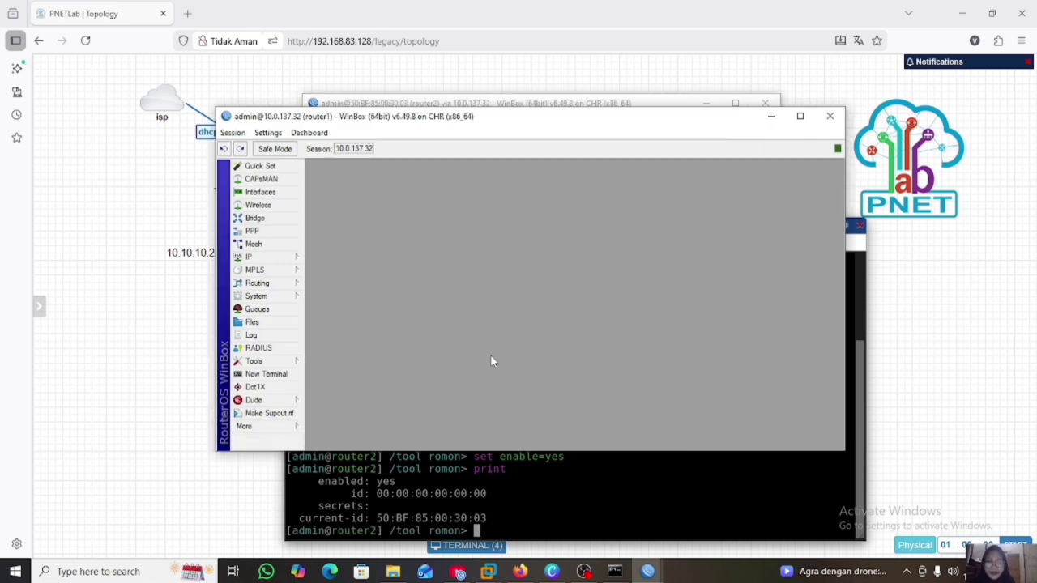
Start a new static route in router1's route list with destination address 192.168.2.0/24
{"action": "left_click", "coordinate": [293, 258]}
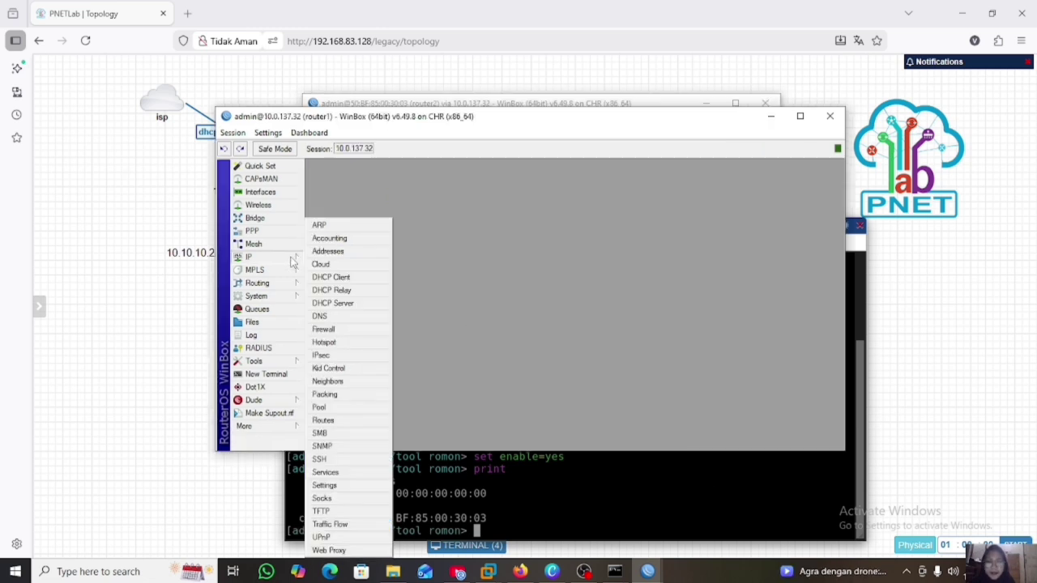
{"action": "left_click", "coordinate": [335, 422]}
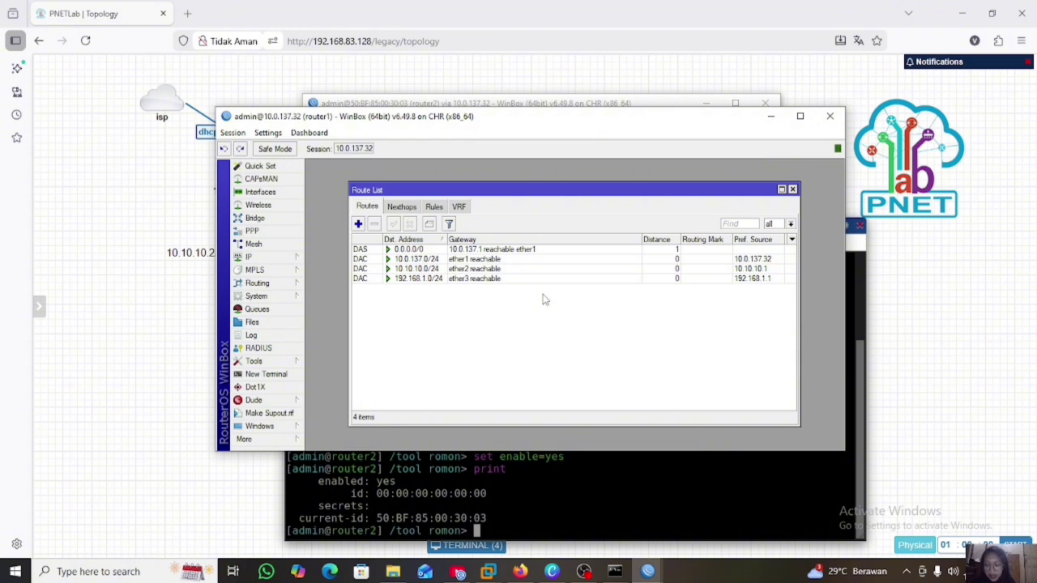
{"action": "left_click", "coordinate": [358, 224]}
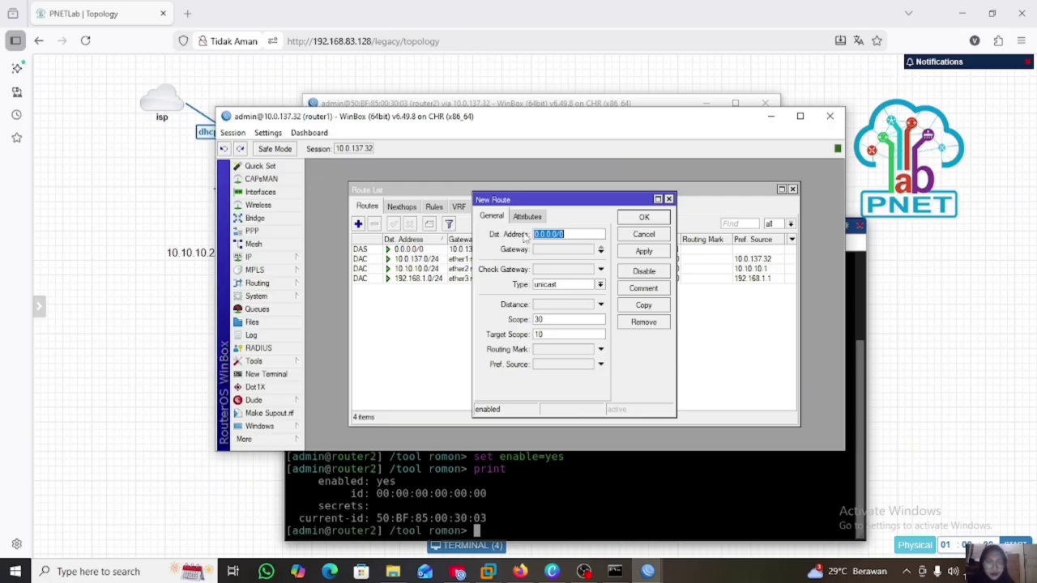
{"action": "left_click", "coordinate": [585, 234]}
{"action": "key", "text": "BackSpace"}
{"action": "key", "text": "BackSpace"}
{"action": "key", "text": "BackSpace"}
{"action": "key", "text": "BackSpace"}
{"action": "key", "text": "BackSpace"}
{"action": "key", "text": "BackSpace"}
{"action": "key", "text": "BackSpace"}
{"action": "key", "text": "BackSpace"}
{"action": "key", "text": "BackSpace"}
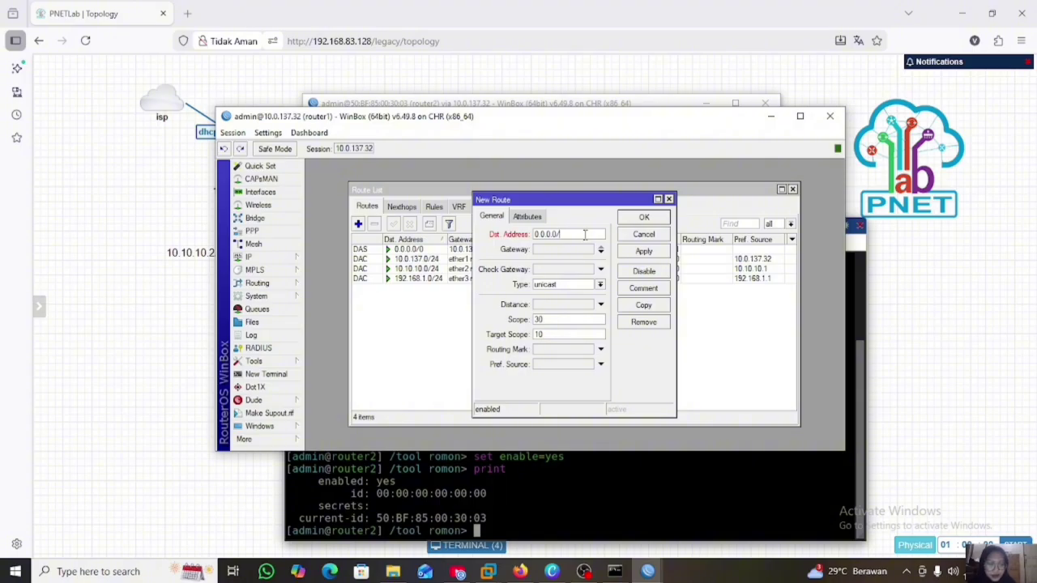
{"action": "type", "text": "1"}
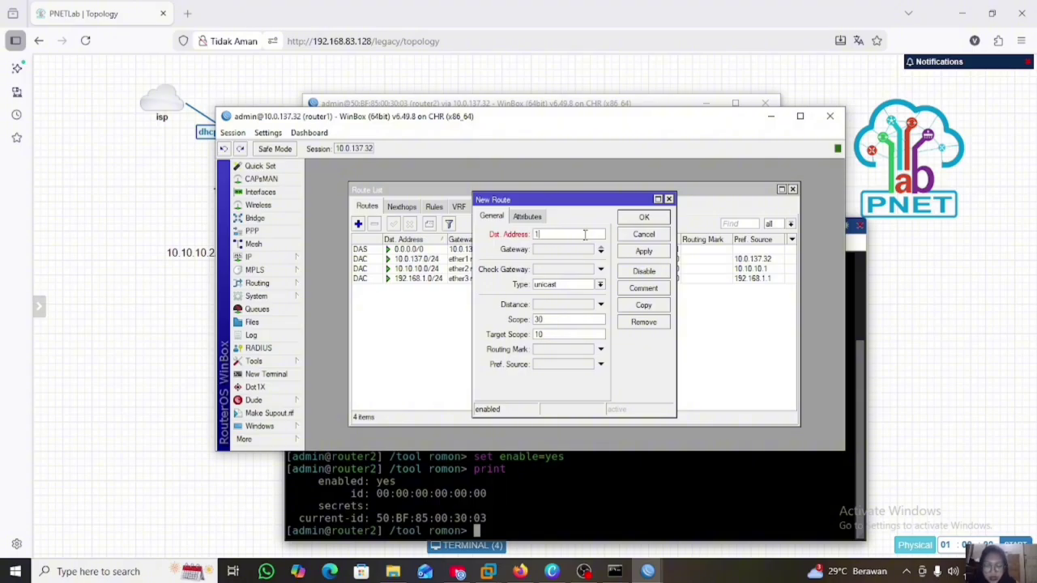
{"action": "type", "text": "92.168."}
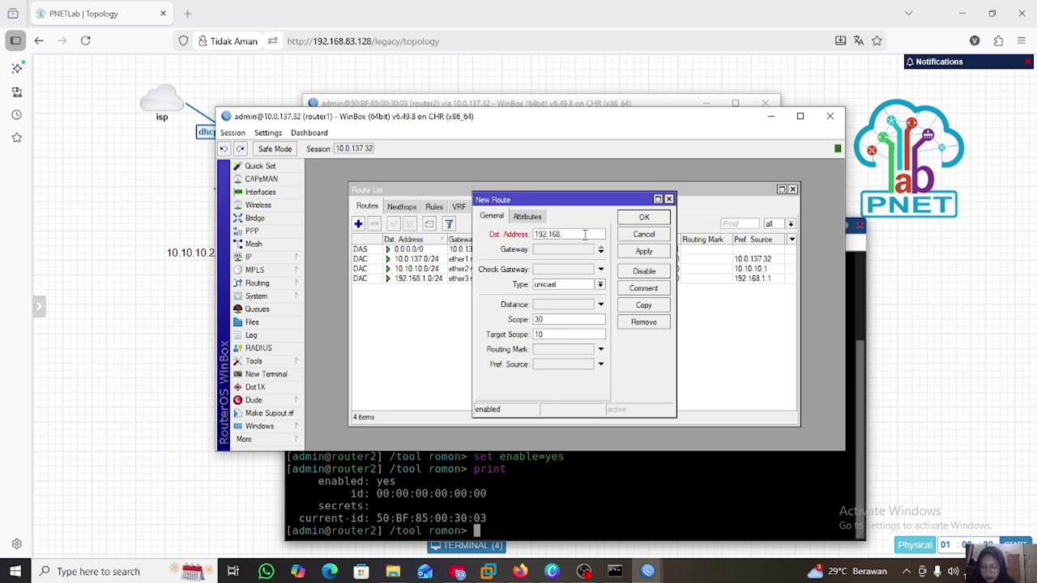
{"action": "type", "text": "2.0/24"}
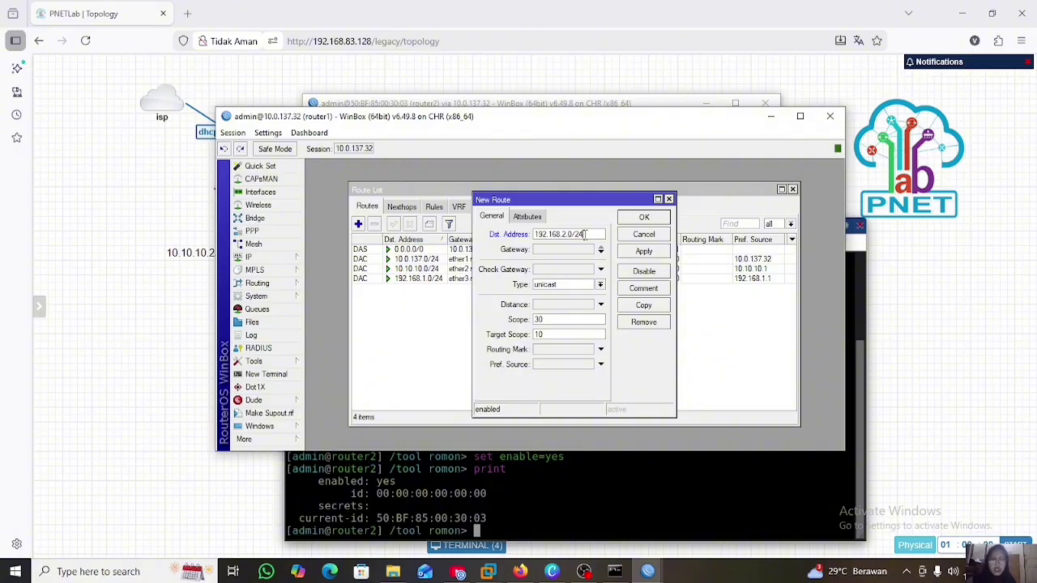
Set the new router1 route's gateway to 10.10.10.2 and save the route
{"action": "left_click", "coordinate": [563, 249]}
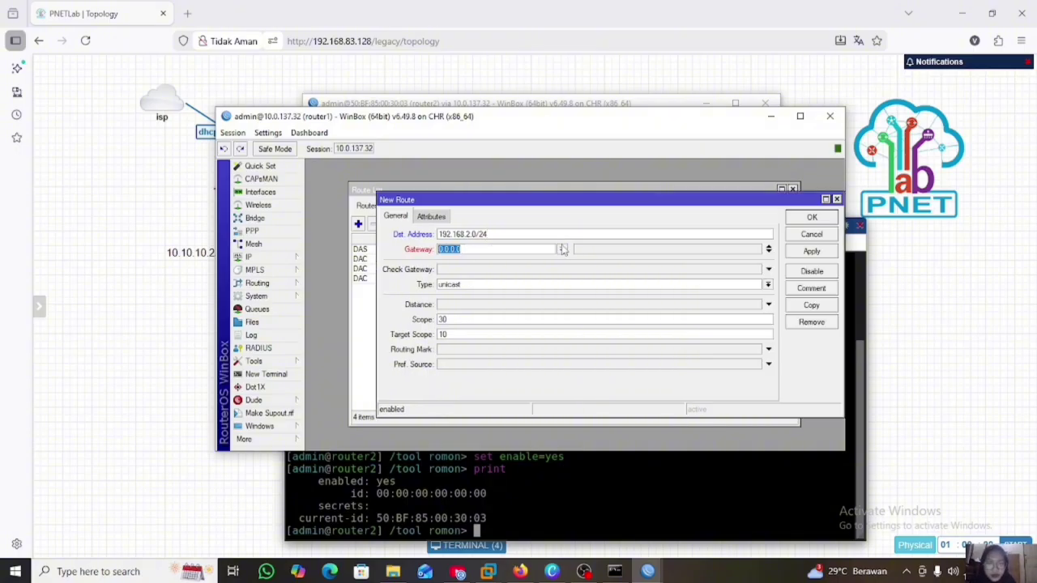
{"action": "key", "text": "BackSpace"}
{"action": "type", "text": "10."}
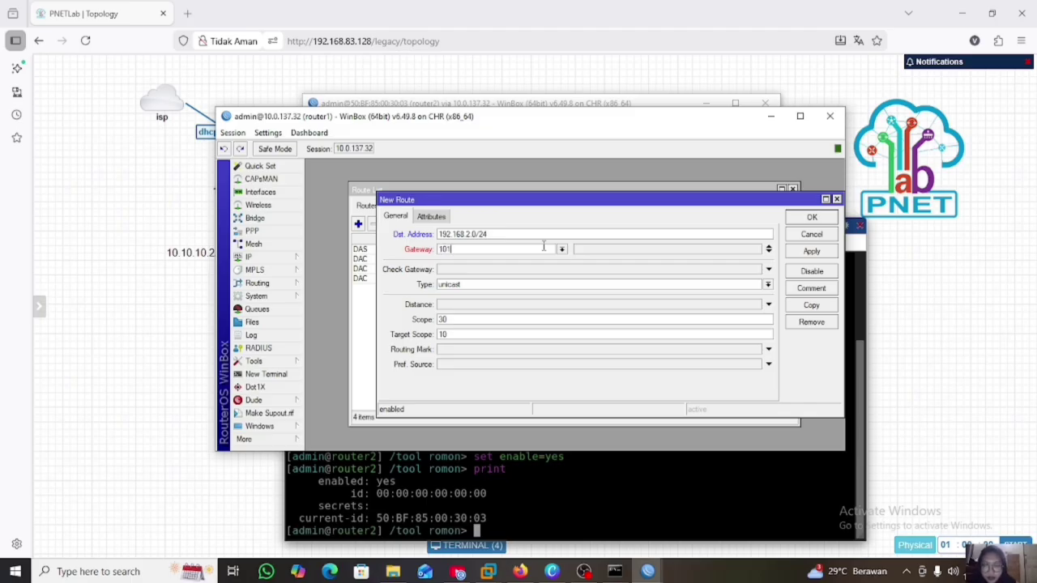
{"action": "type", "text": "10.10.2"}
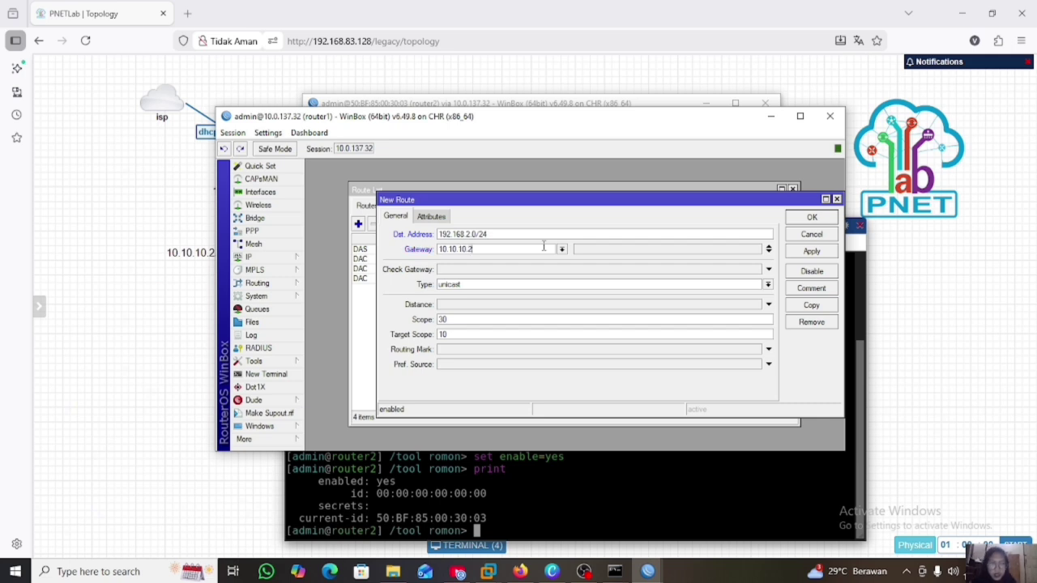
{"action": "left_click", "coordinate": [805, 252]}
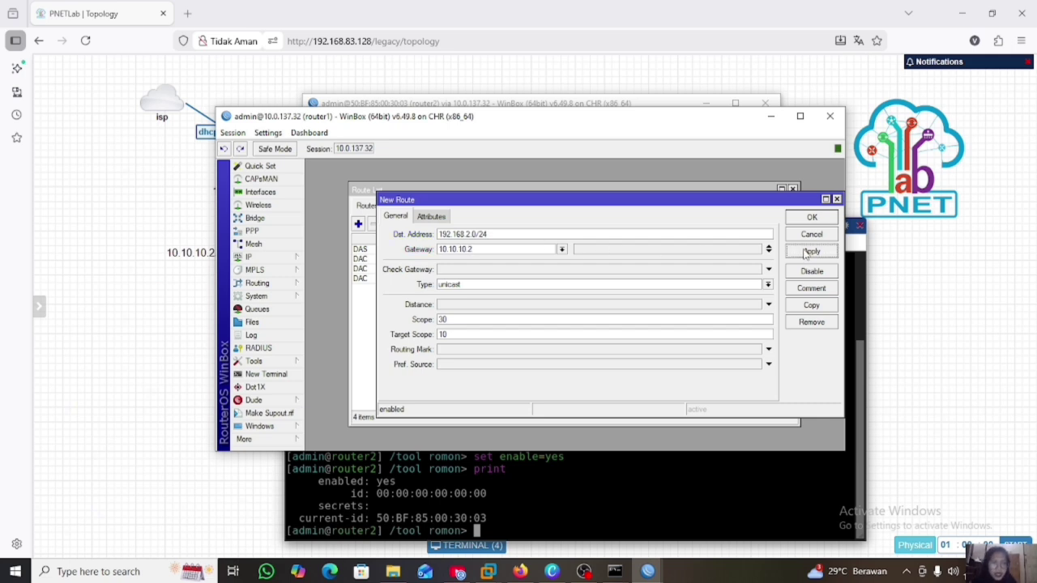
{"action": "left_click", "coordinate": [811, 217]}
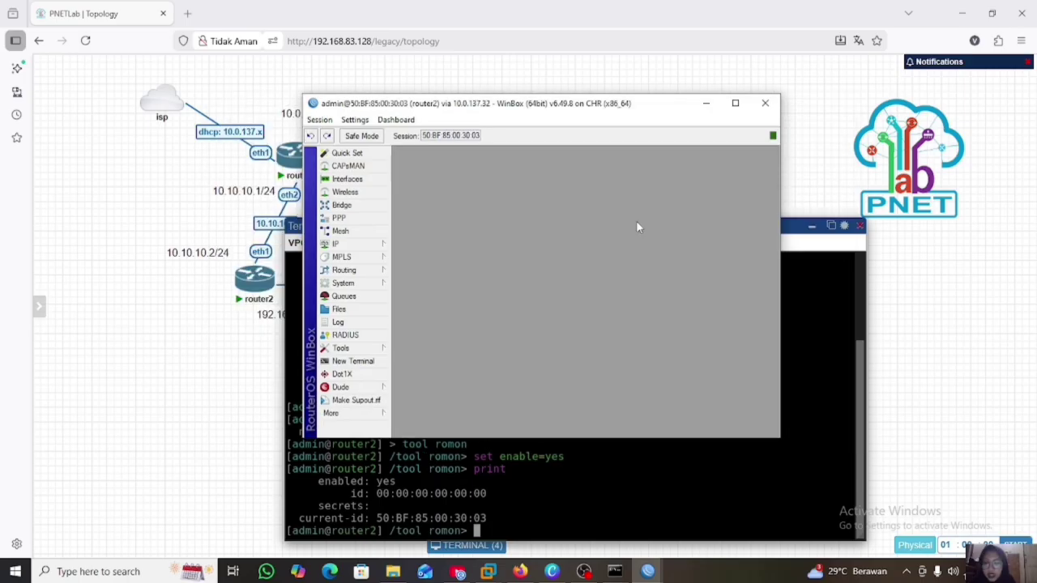
Start a new static route in router2's route list with destination address 192.168.1.0/24
{"action": "left_click", "coordinate": [353, 246]}
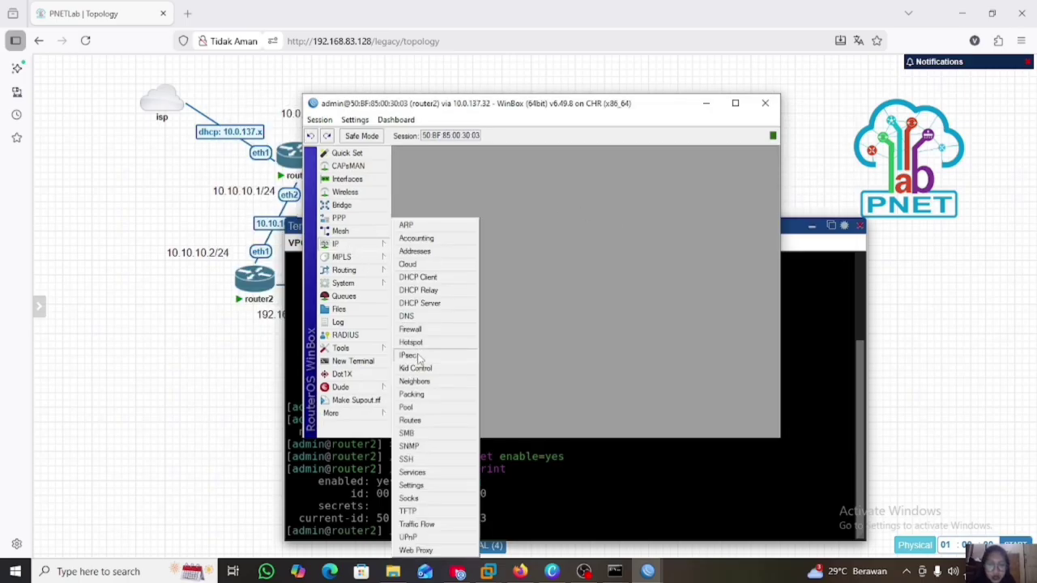
{"action": "left_click", "coordinate": [410, 421]}
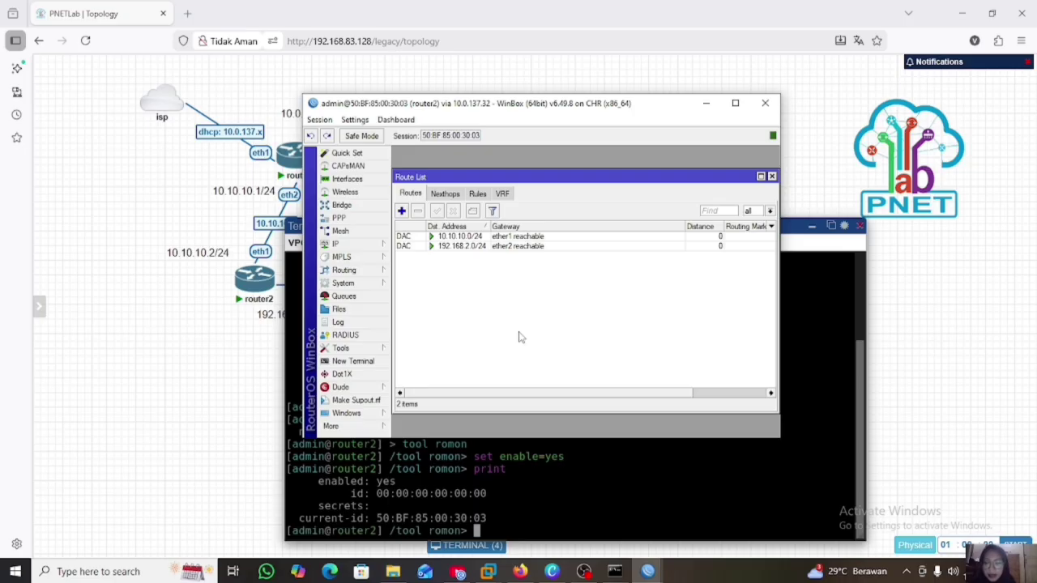
{"action": "left_click", "coordinate": [402, 211]}
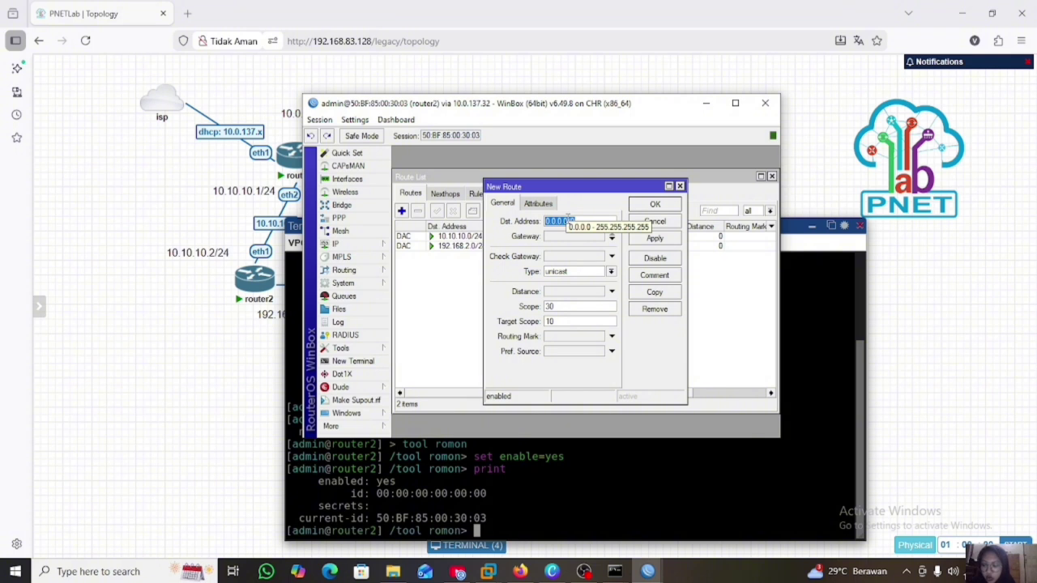
{"action": "left_click", "coordinate": [602, 219]}
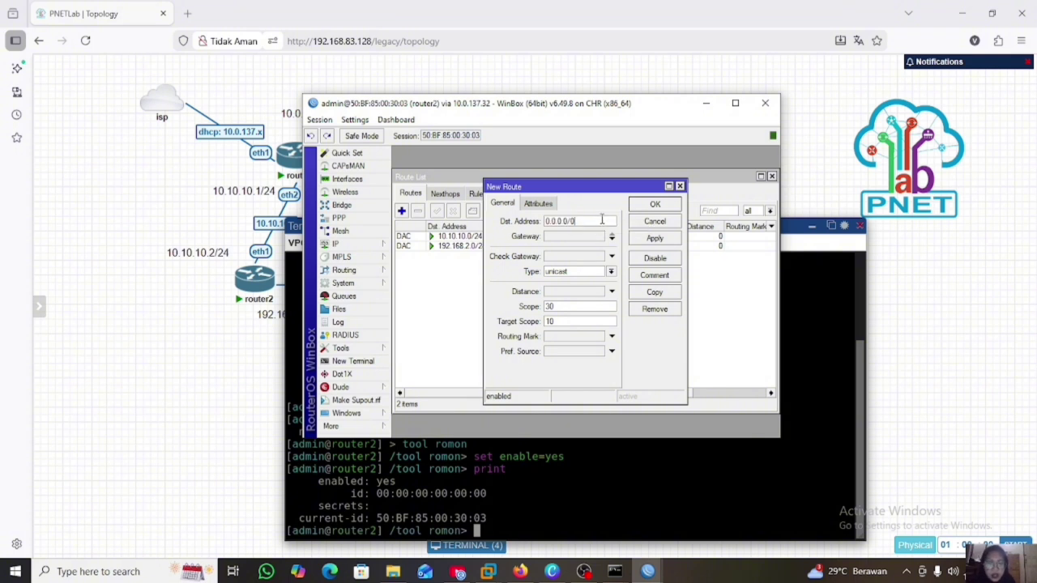
{"action": "key", "text": "BackSpace"}
{"action": "key", "text": "BackSpace"}
{"action": "key", "text": "BackSpace"}
{"action": "key", "text": "BackSpace"}
{"action": "key", "text": "BackSpace"}
{"action": "key", "text": "BackSpace"}
{"action": "key", "text": "BackSpace"}
{"action": "key", "text": "BackSpace"}
{"action": "key", "text": "BackSpace"}
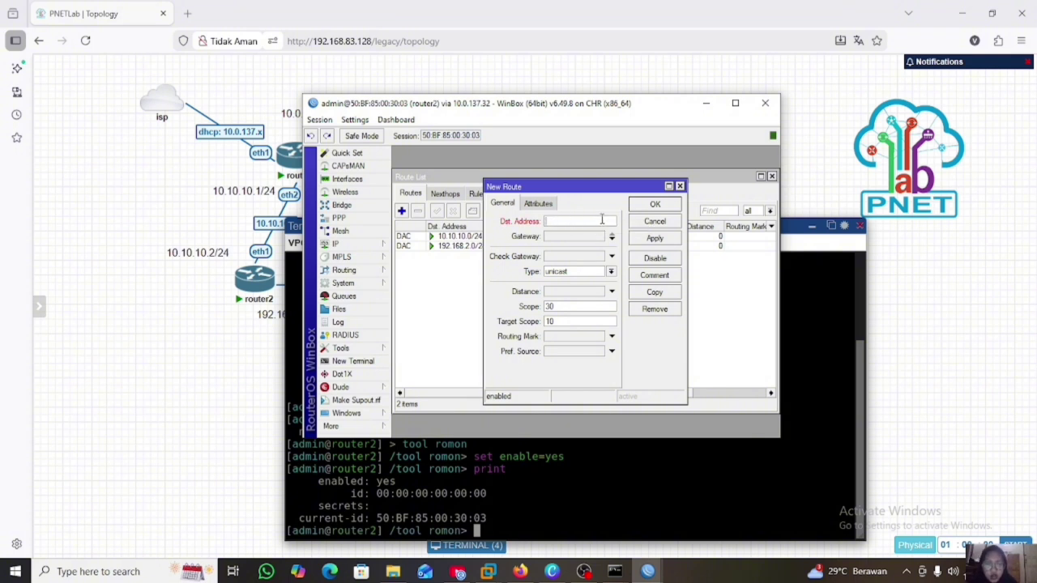
{"action": "type", "text": "192.168."}
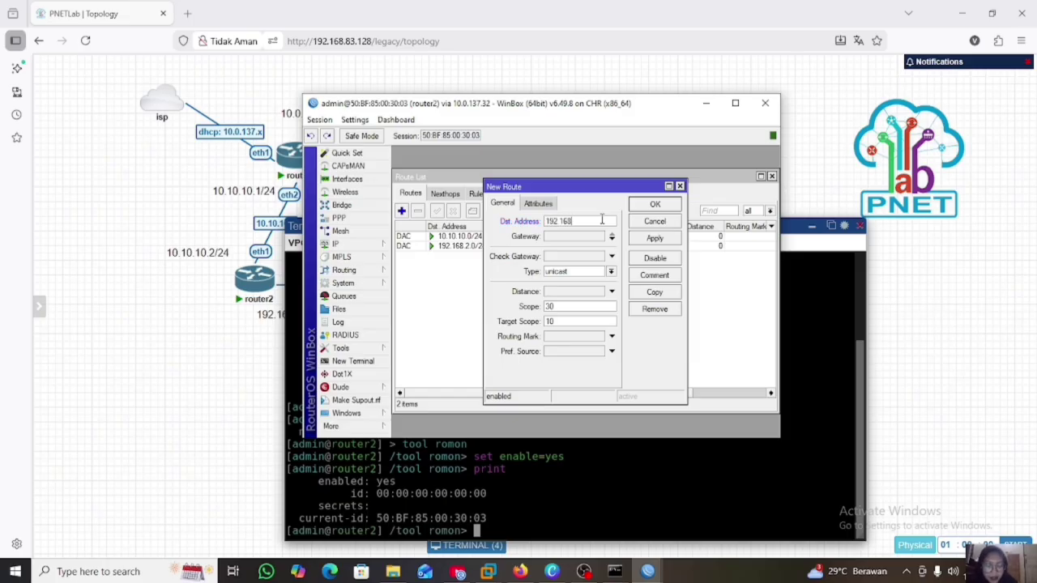
{"action": "type", "text": "1.0/24"}
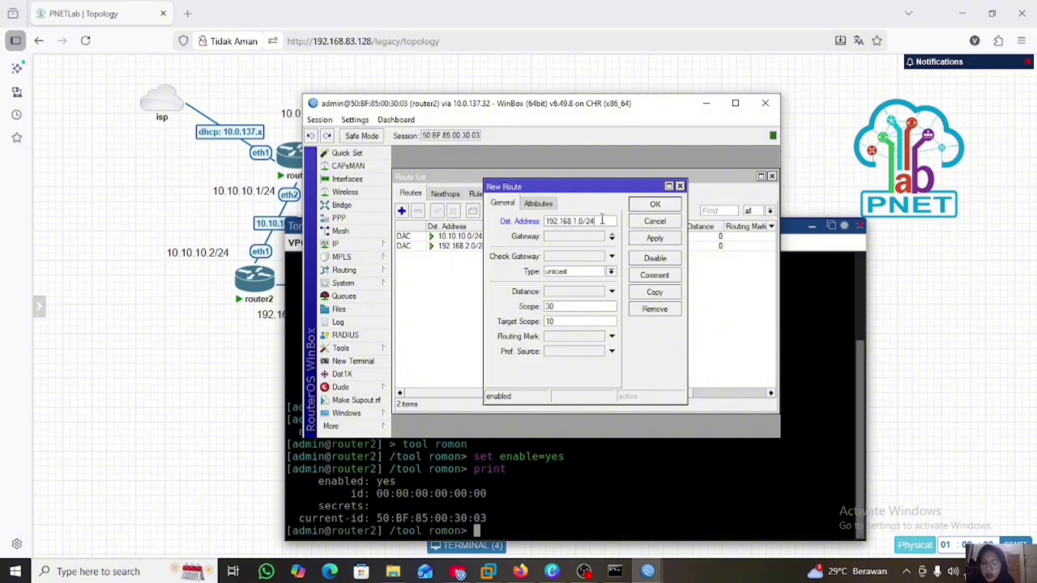
Set the new router2 route's gateway to 10.10.10.1, maximize the session window, and save the route
{"action": "left_click", "coordinate": [584, 235]}
{"action": "type", "text": "10"}
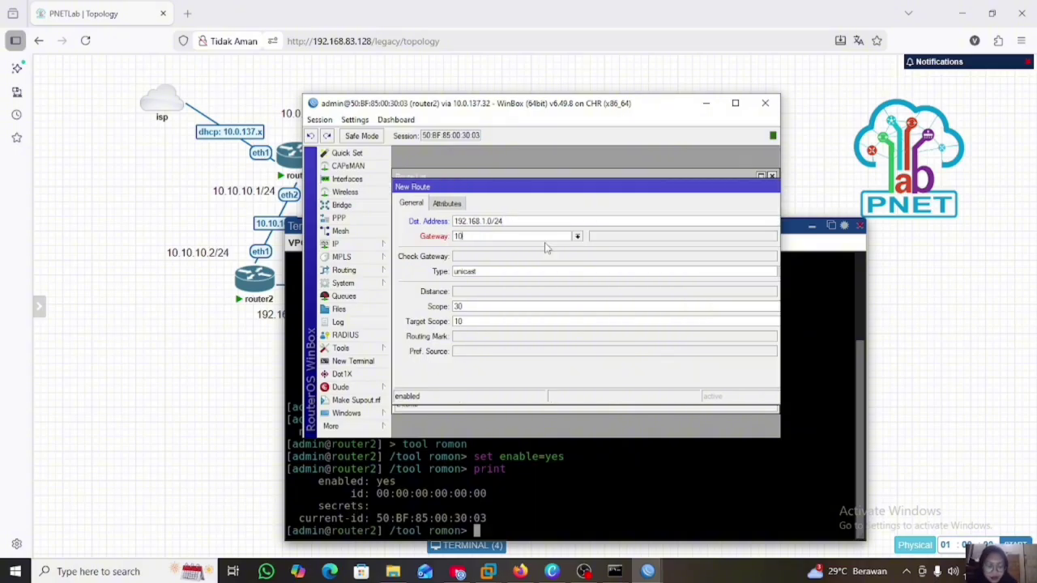
{"action": "type", "text": ".10"}
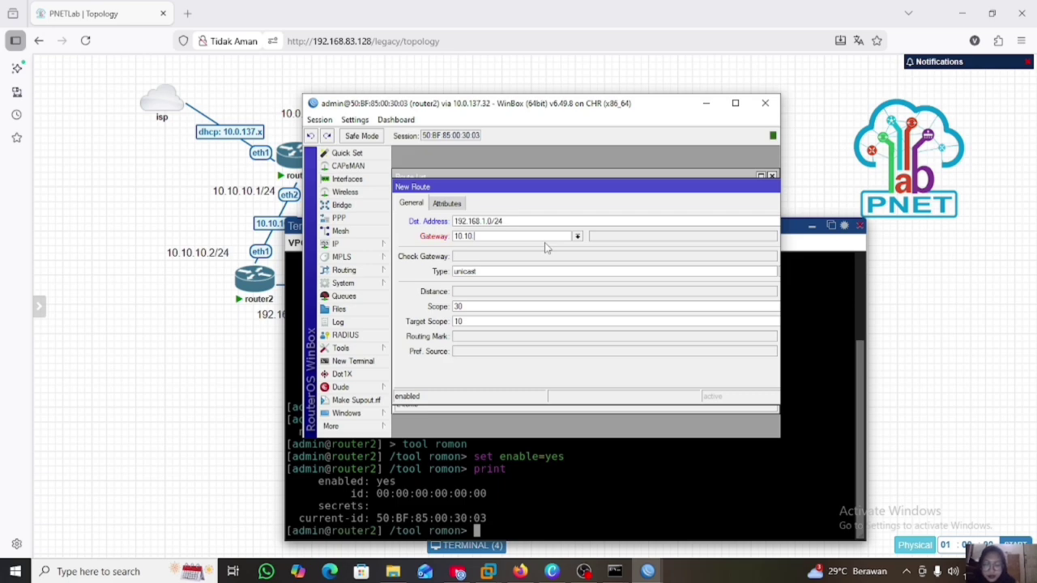
{"action": "type", "text": ".10.10."}
{"action": "left_click", "coordinate": [735, 103]}
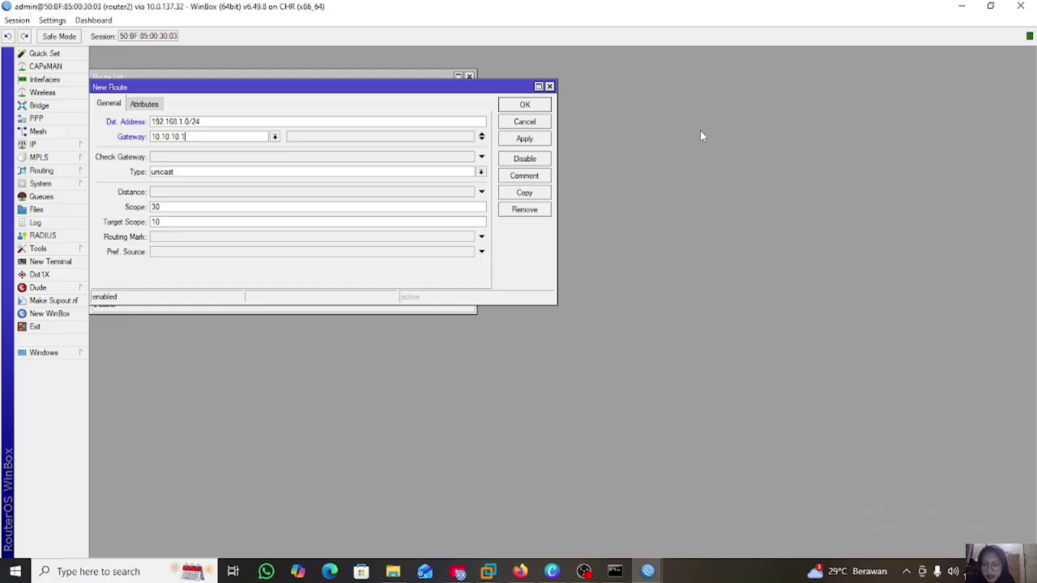
{"action": "left_click", "coordinate": [535, 140]}
{"action": "left_click", "coordinate": [539, 106]}
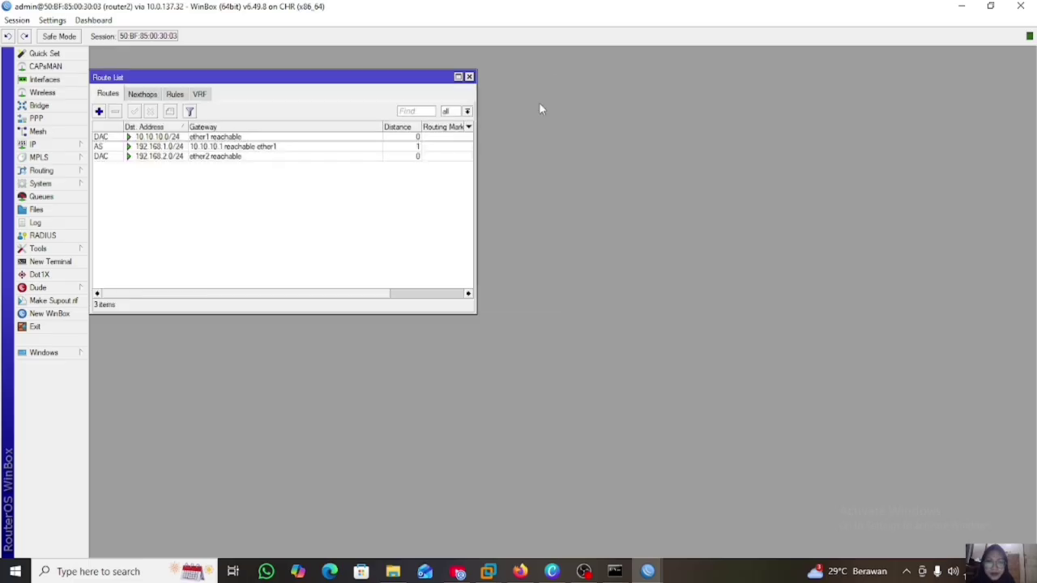
Minimize router2's WinBox session and switch to VPC1's console in the PNETLab terminal
{"action": "key", "text": "super+Down"}
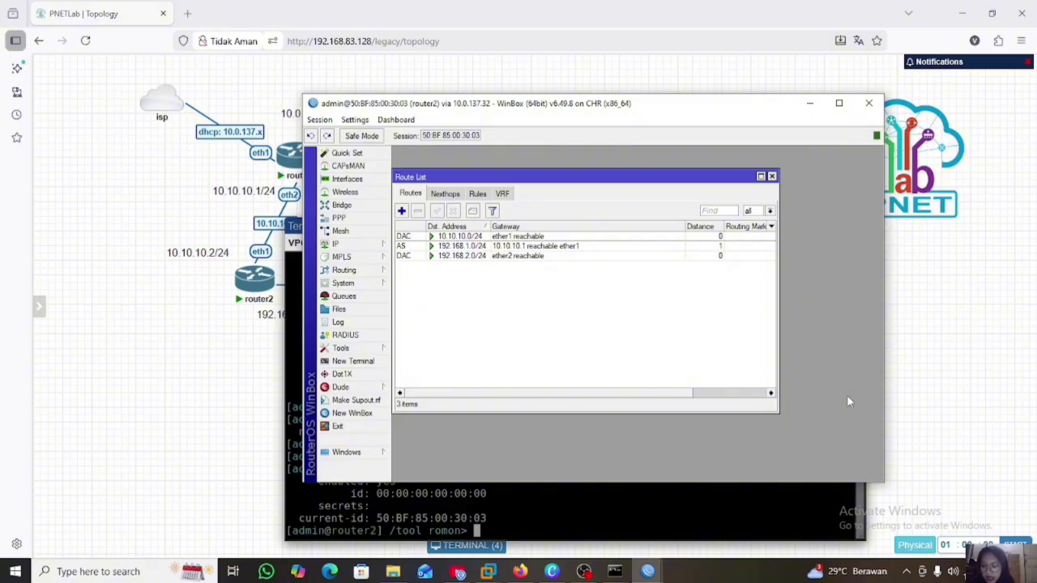
{"action": "left_click", "coordinate": [810, 104]}
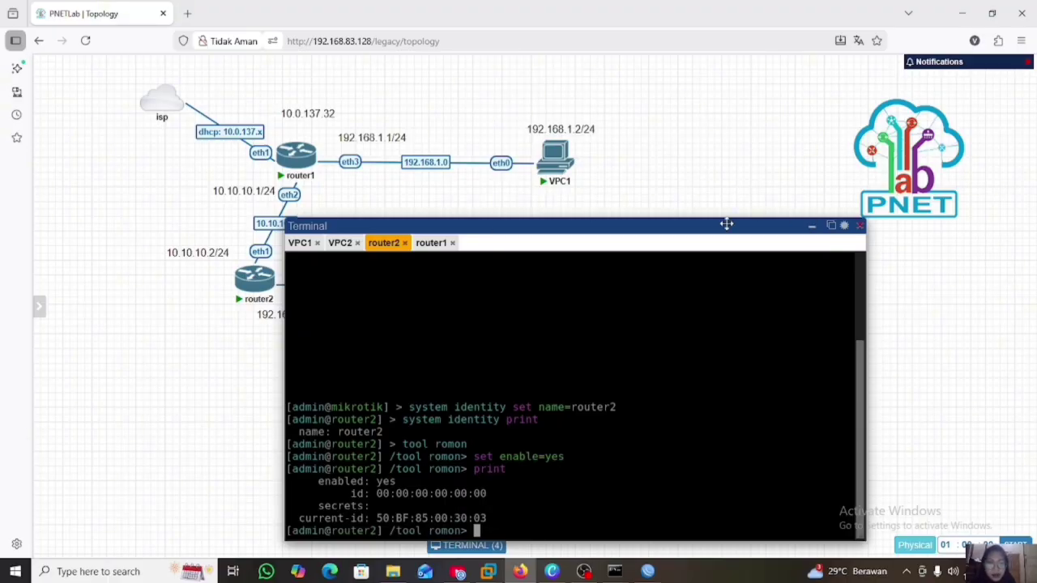
{"action": "left_click", "coordinate": [299, 242]}
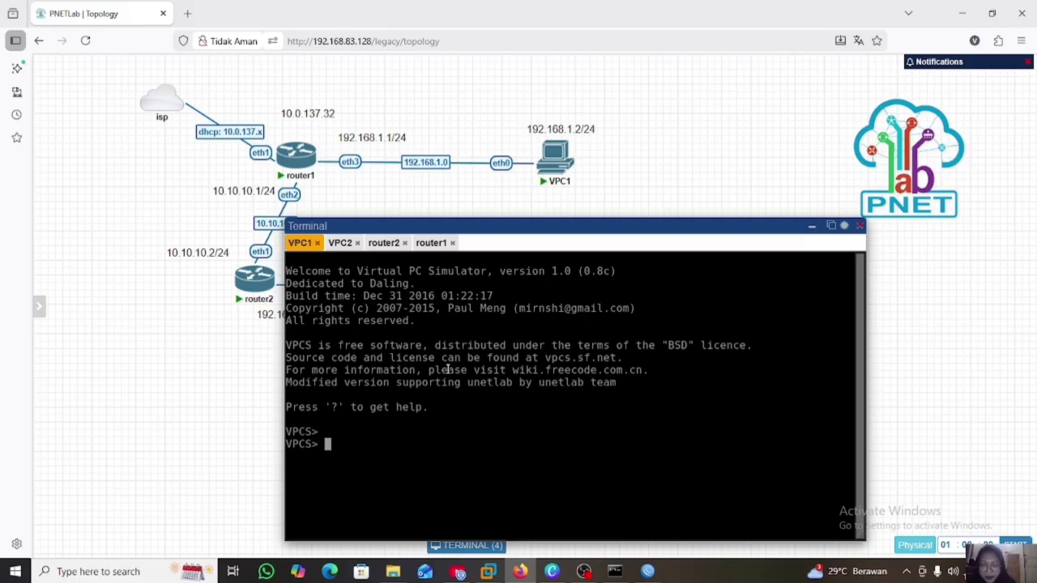
Assign VPC1 the IP address 192.168.1.2/24 with gateway 192.168.1.1/24
{"action": "type", "text": "ip 1"}
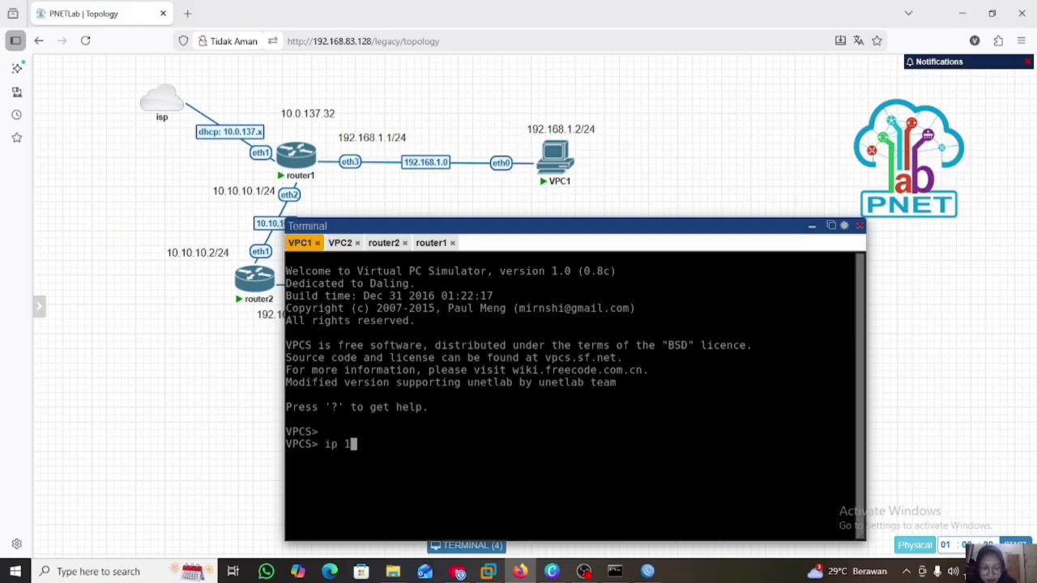
{"action": "type", "text": "92.1"}
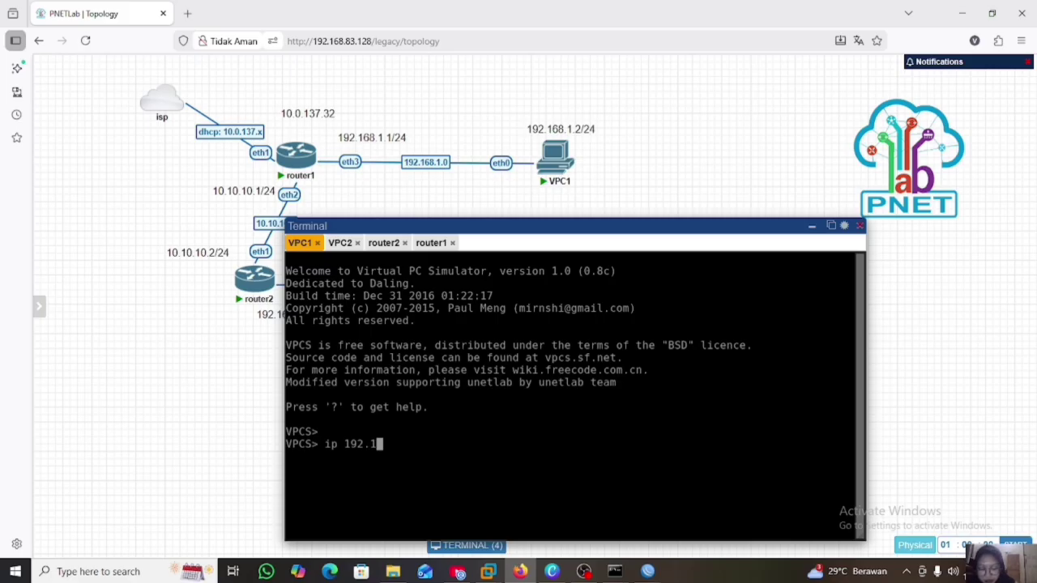
{"action": "type", "text": "68."}
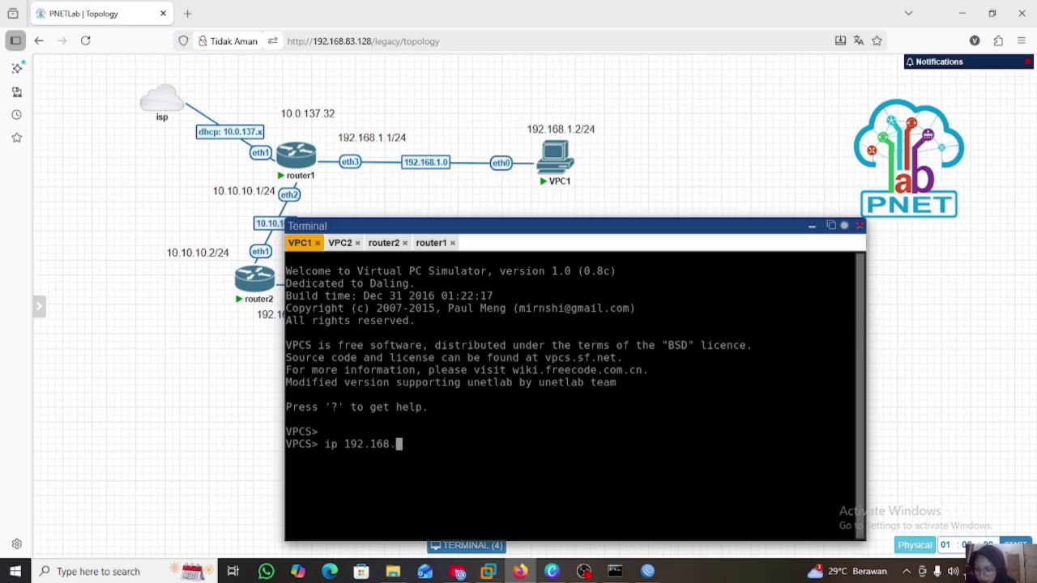
{"action": "type", "text": "1."}
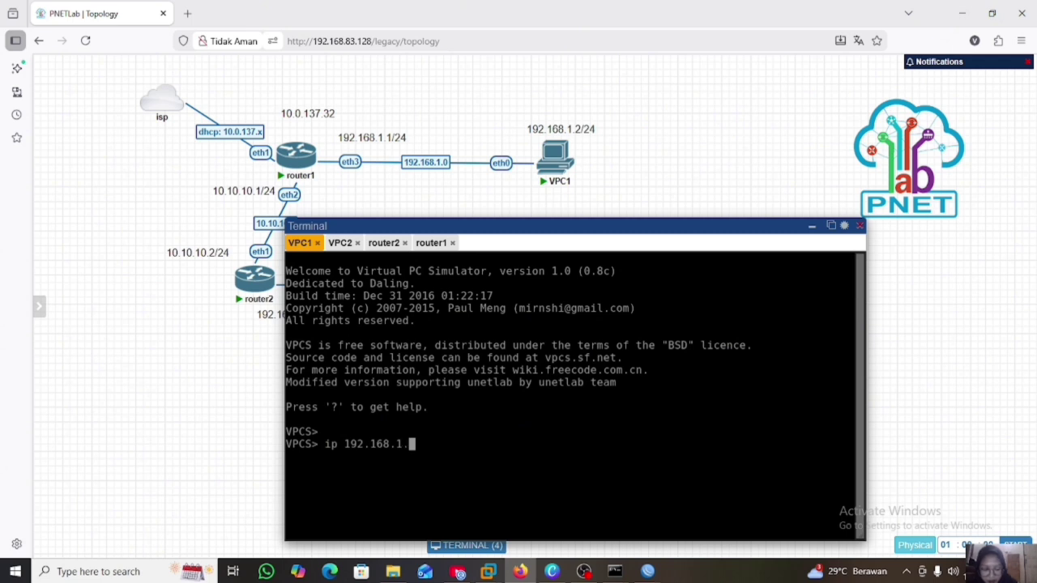
{"action": "type", "text": "2/24 192.168."}
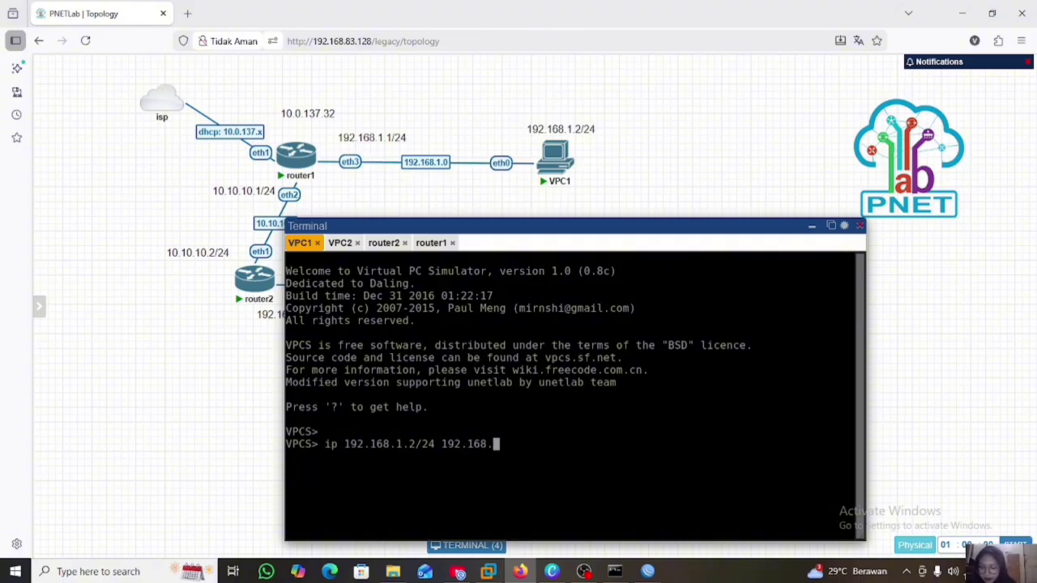
{"action": "type", "text": "2.1"}
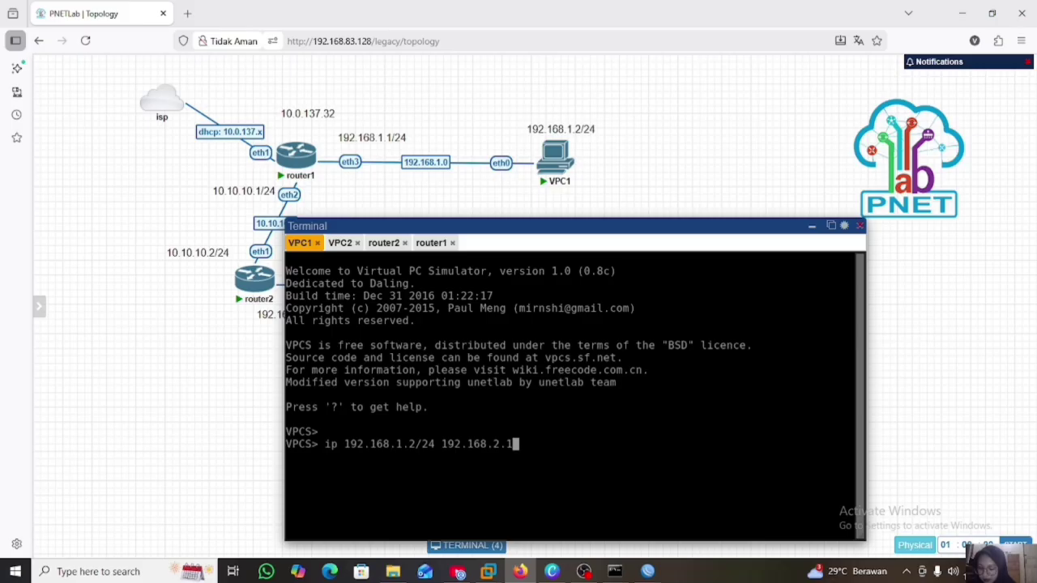
{"action": "key", "text": "BackSpace"}
{"action": "key", "text": "BackSpace"}
{"action": "key", "text": "BackSpace"}
{"action": "key", "text": "BackSpace"}
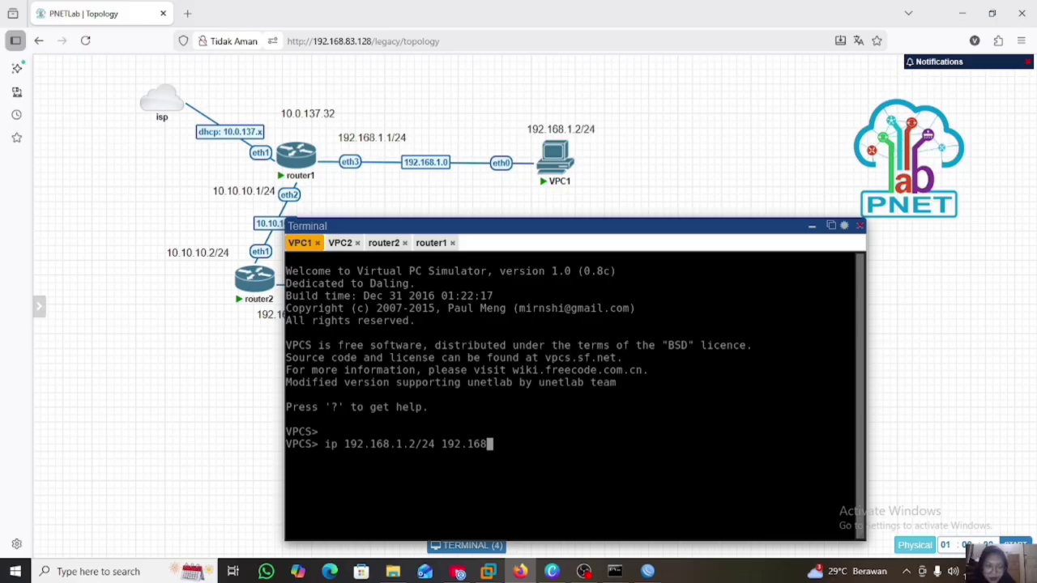
{"action": "type", "text": ".1."}
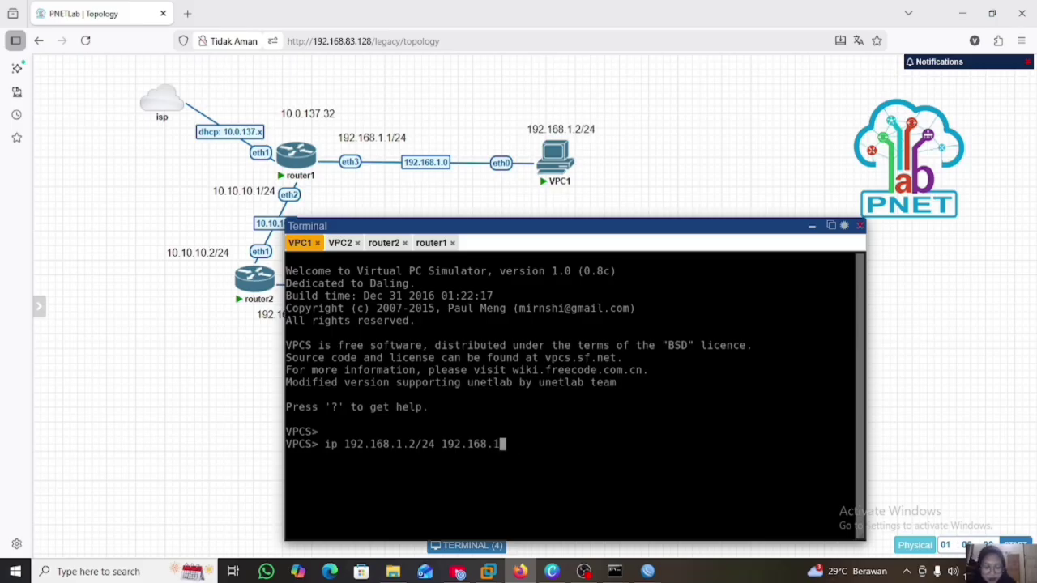
{"action": "type", "text": "1/24"}
{"action": "key", "text": "Return"}
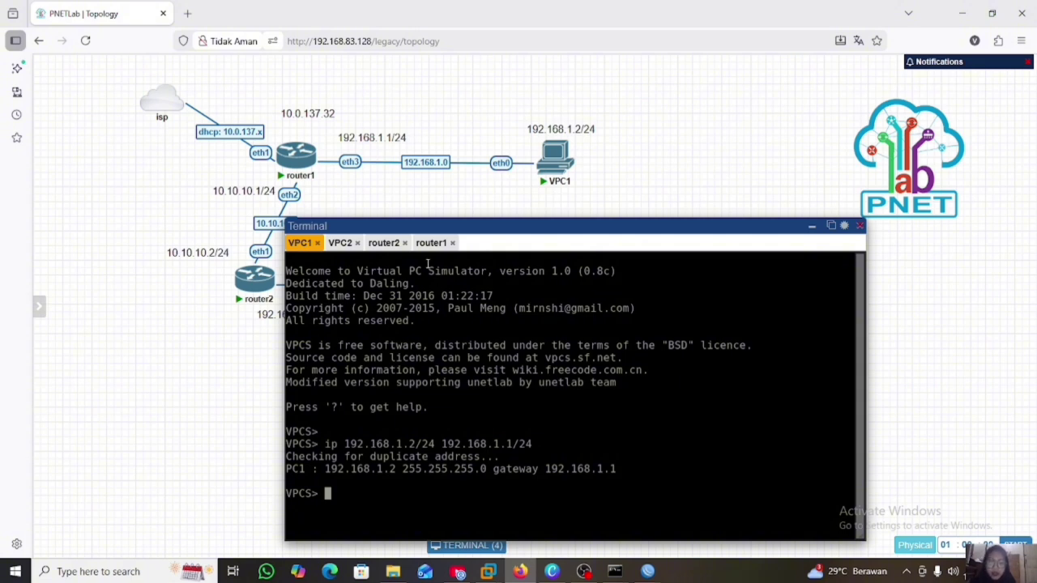
Assign VPC2 the IP address 192.168.2.2/24 with gateway 192.168.2.1/24 in its console
{"action": "left_click", "coordinate": [342, 243]}
{"action": "type", "text": "ip 192.1"}
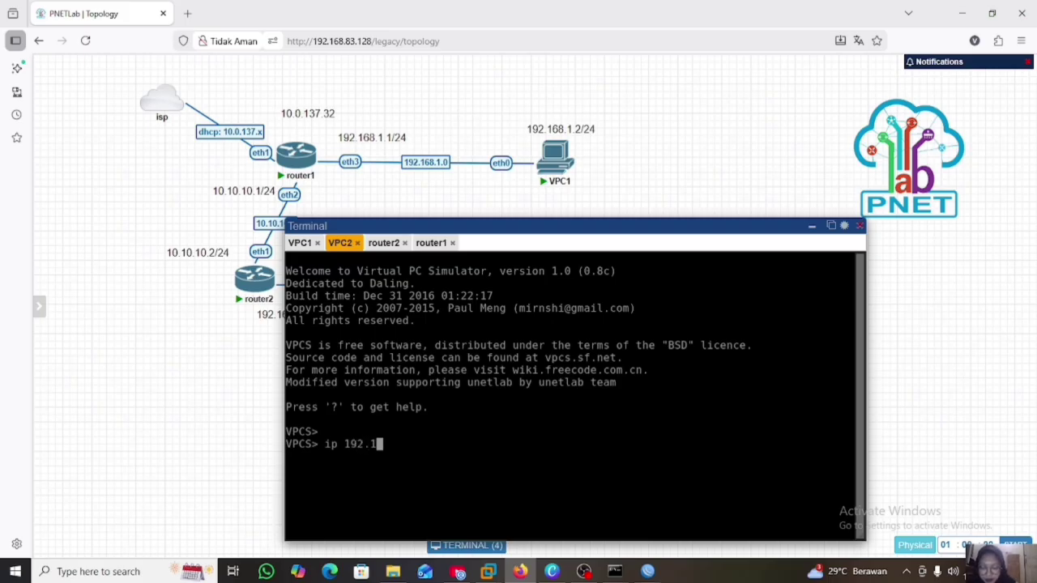
{"action": "type", "text": "68.2.2"}
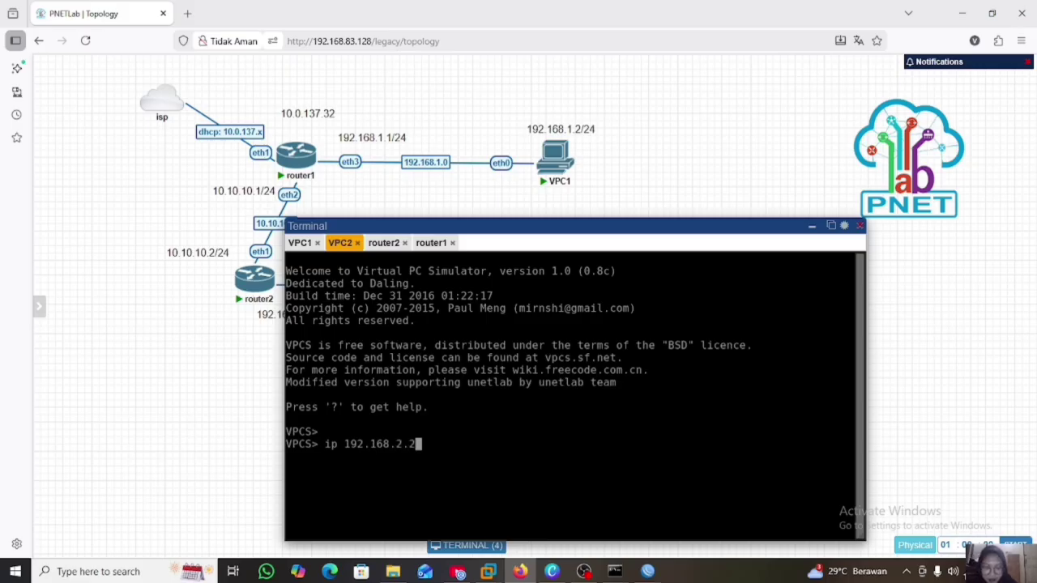
{"action": "type", "text": "/24 "}
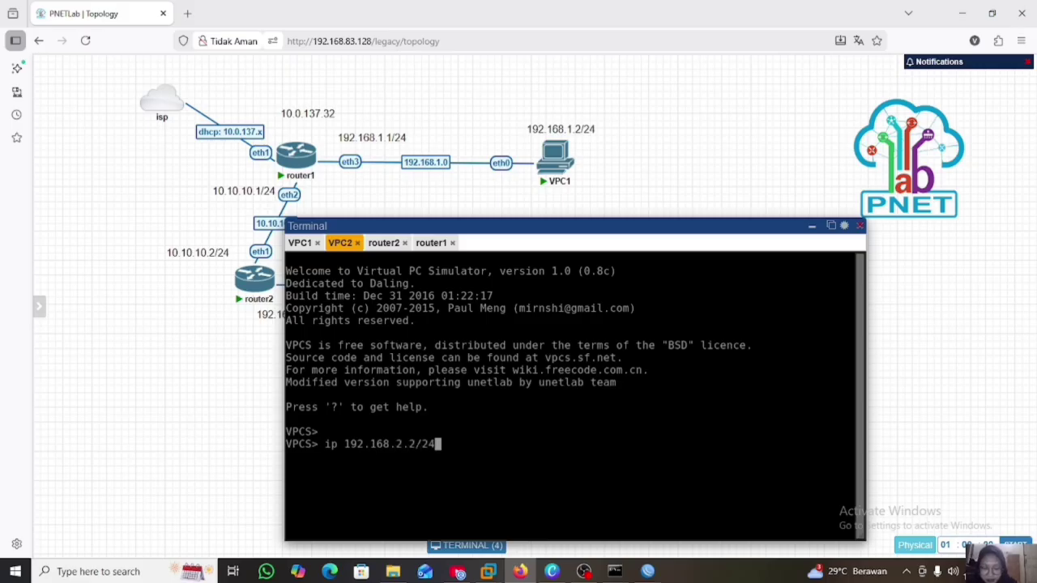
{"action": "type", "text": "192."}
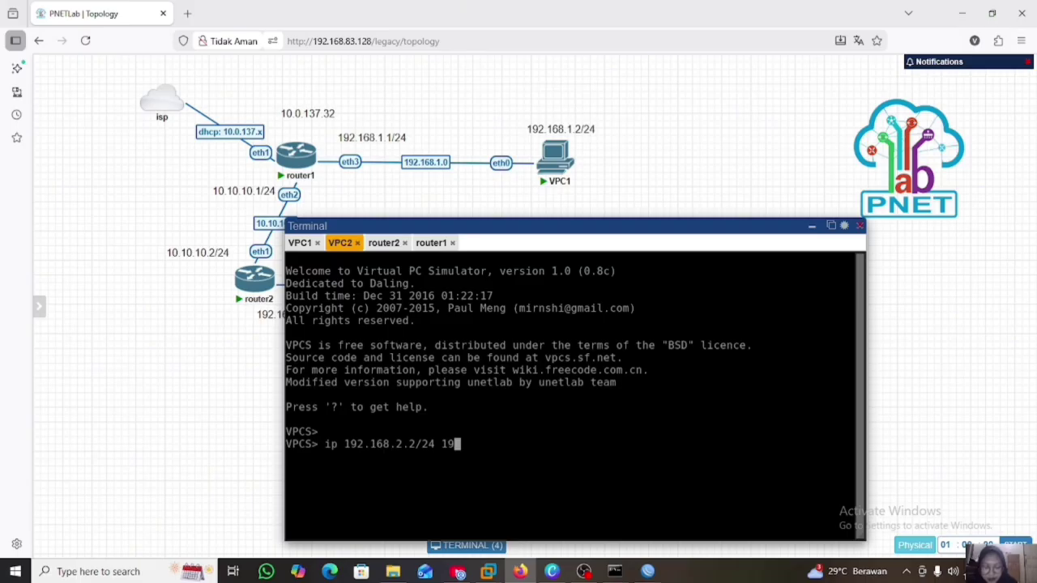
{"action": "type", "text": "168."}
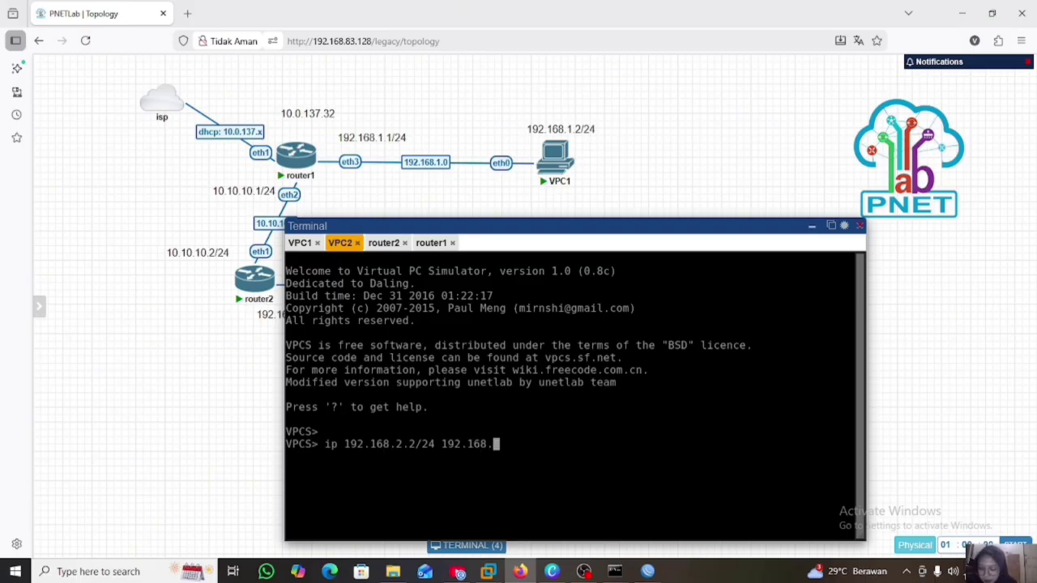
{"action": "type", "text": "2."}
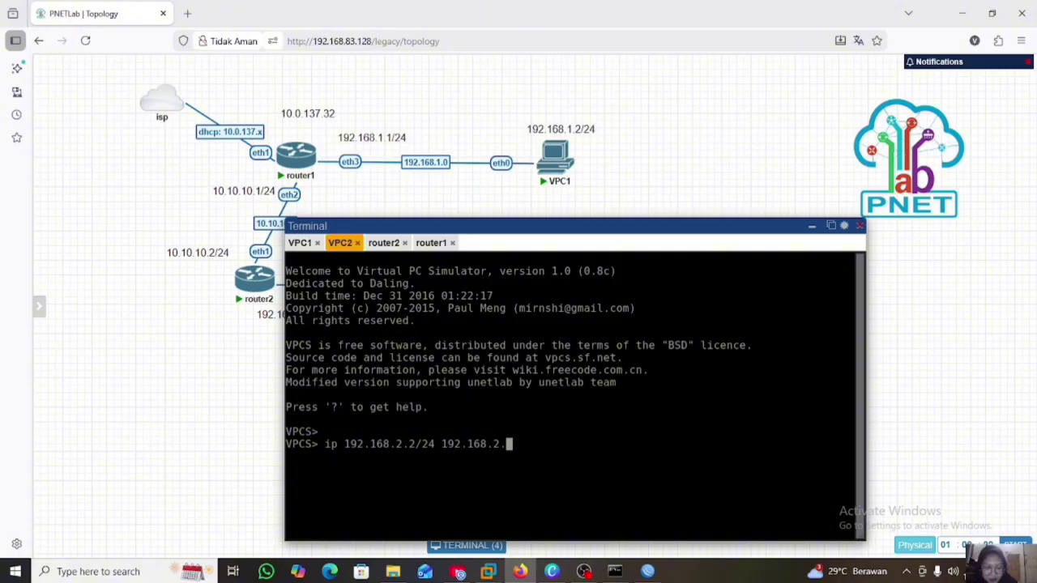
{"action": "type", "text": "1/24"}
{"action": "key", "text": "Return"}
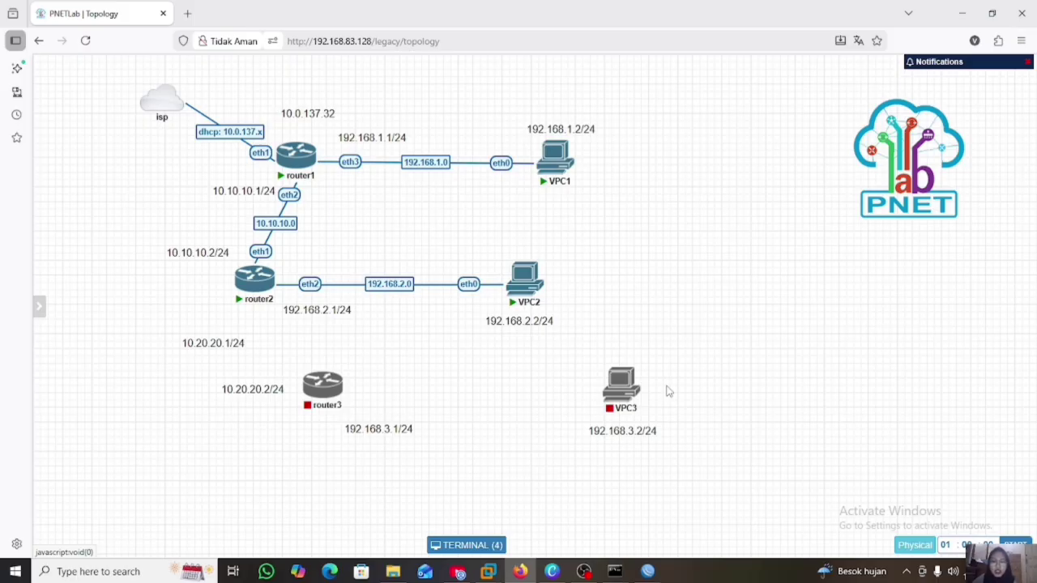
Connect router2's eth3 to router3's eth1, and router3's eth2 to VPC3's eth0 in the topology
{"action": "mouse_move", "coordinate": [261, 289]}
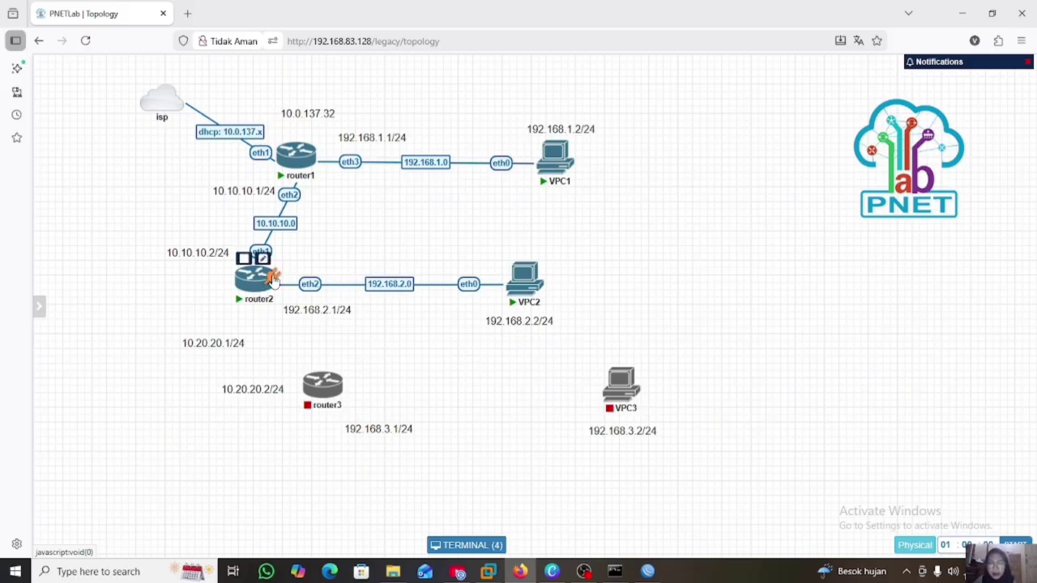
{"action": "left_click_drag", "start_coordinate": [275, 278], "coordinate": [325, 403]}
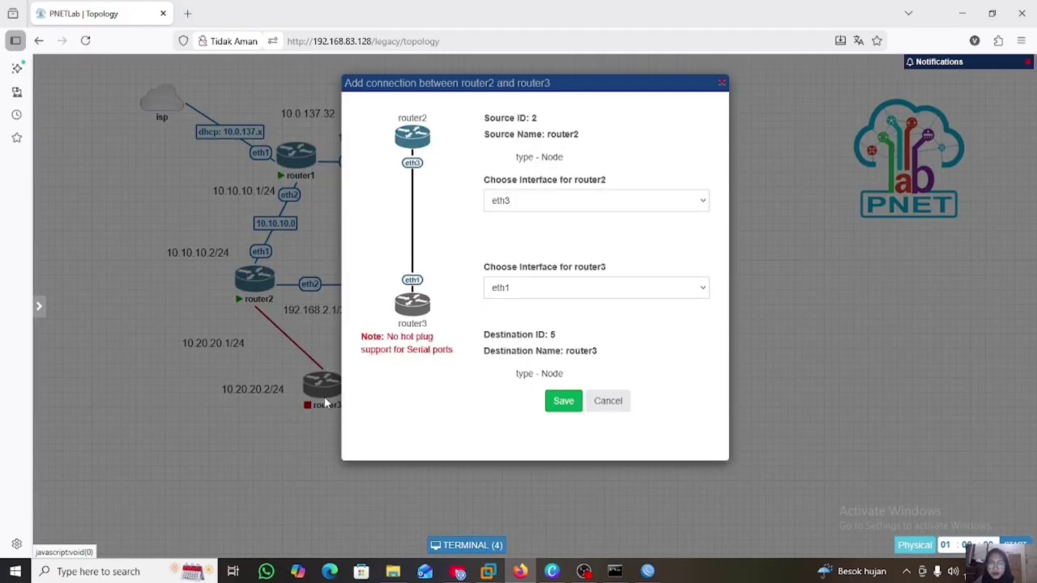
{"action": "left_click", "coordinate": [562, 402]}
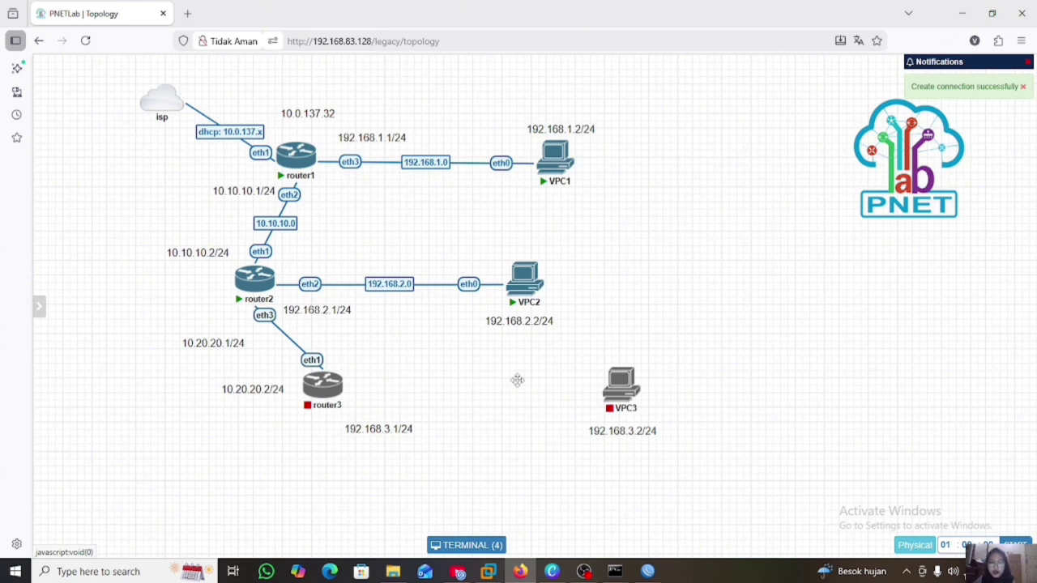
{"action": "mouse_move", "coordinate": [339, 390]}
{"action": "left_click_drag", "start_coordinate": [339, 390], "coordinate": [620, 397]}
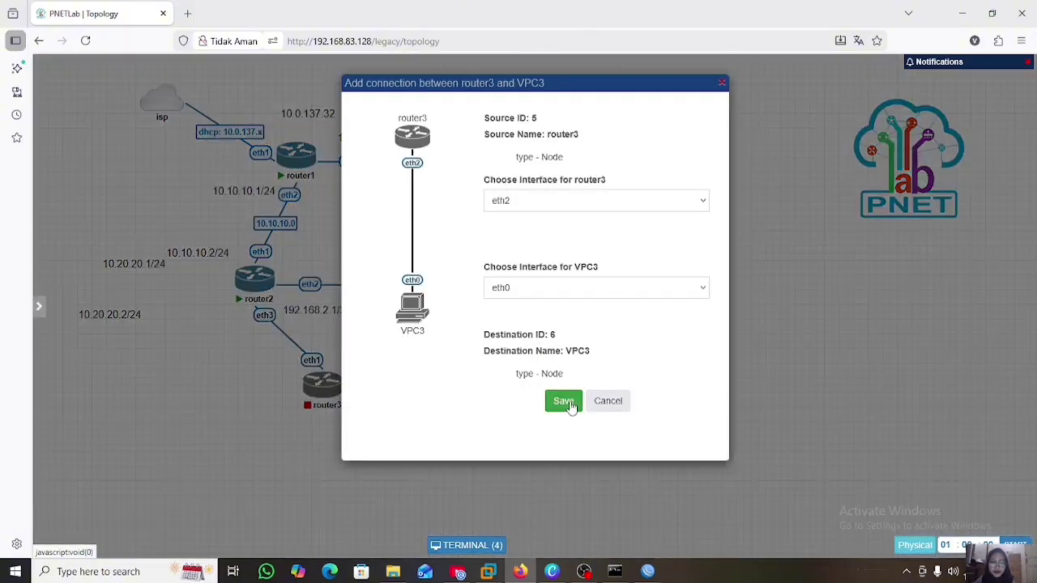
{"action": "left_click", "coordinate": [565, 401]}
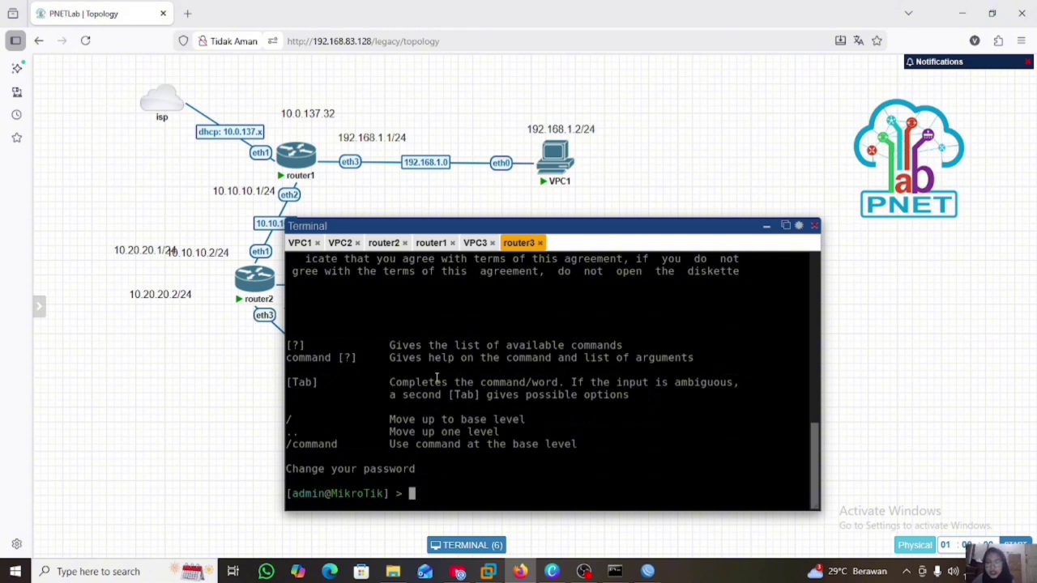
Enable RoMON on router3 from its console with tool romon, set enabled=yes, and print the RoMON settings
{"action": "type", "text": "too"}
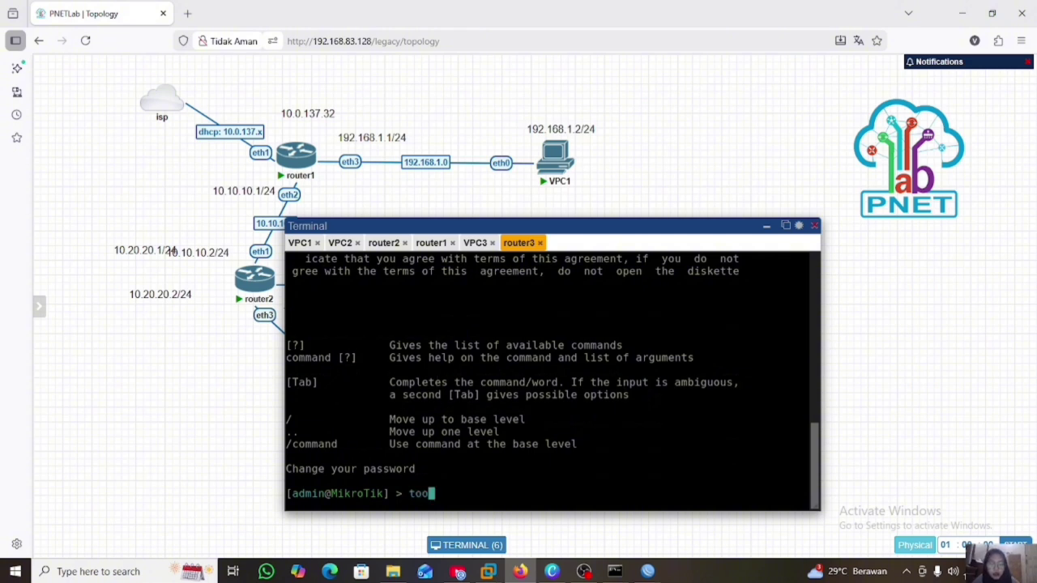
{"action": "type", "text": "l romon"}
{"action": "key", "text": "Return"}
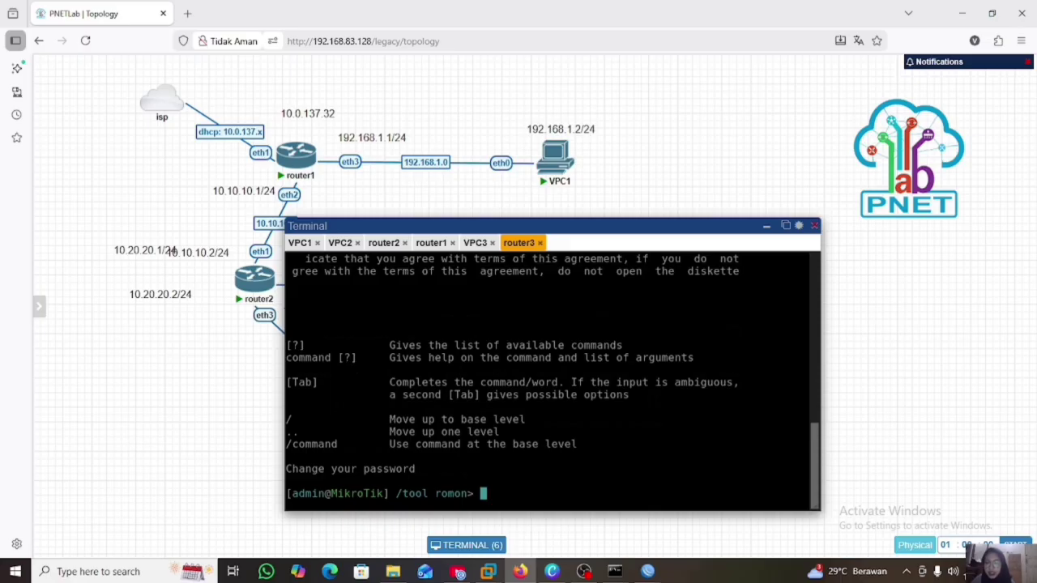
{"action": "type", "text": "set enabled=yes"}
{"action": "key", "text": "Return"}
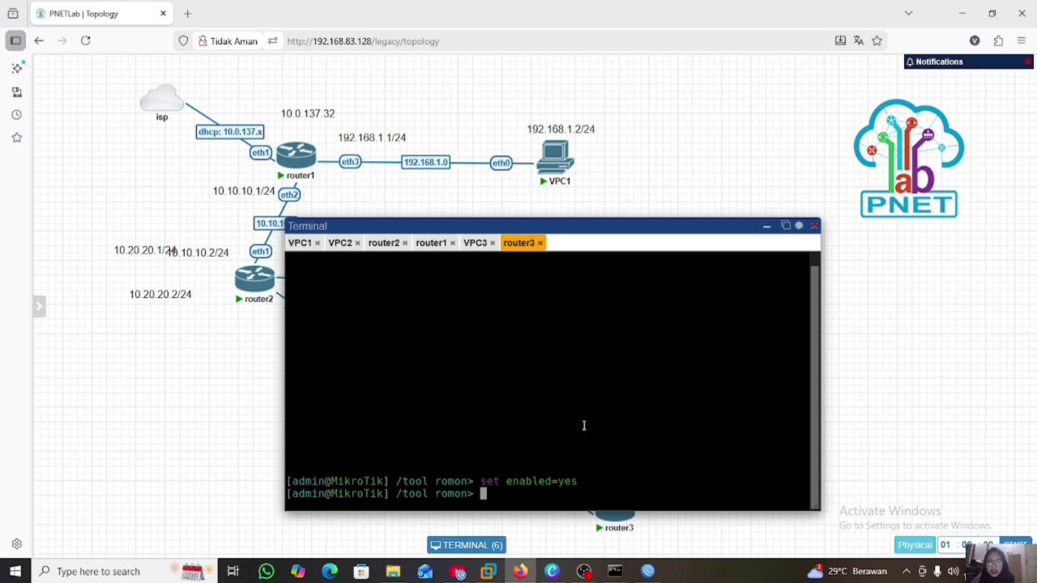
{"action": "type", "text": "pr"}
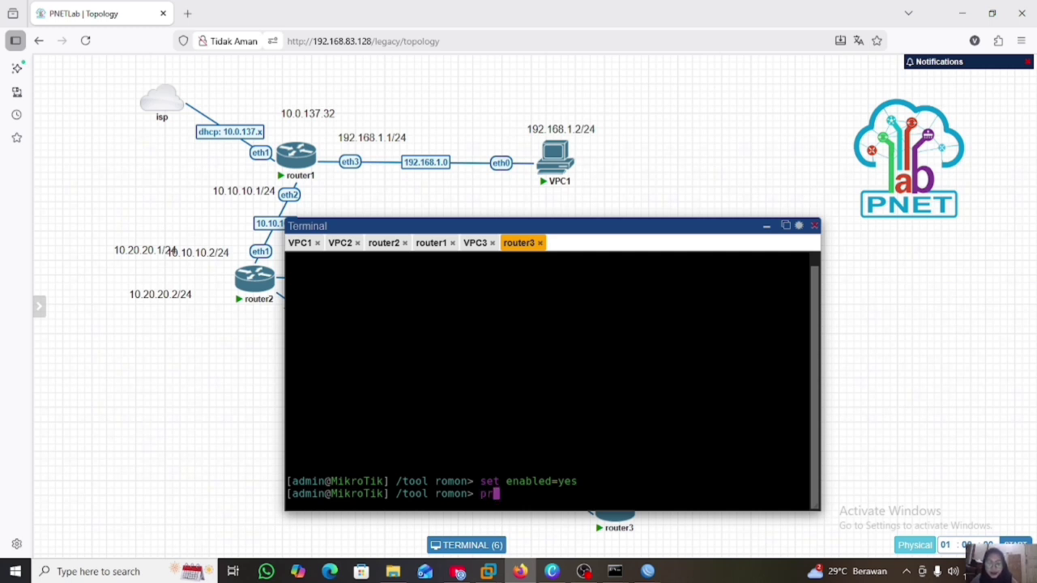
{"action": "type", "text": "int"}
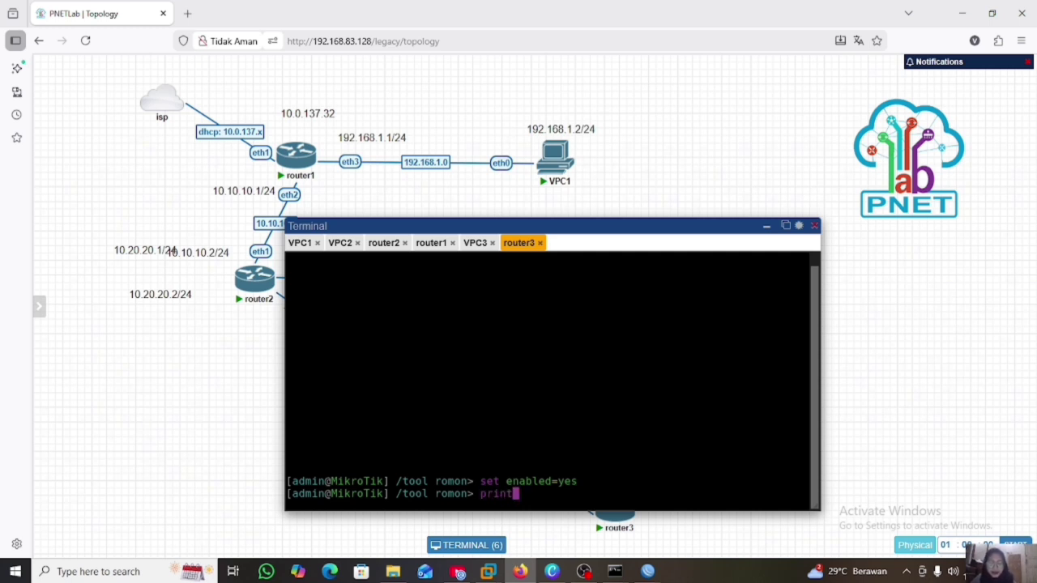
{"action": "key", "text": "Return"}
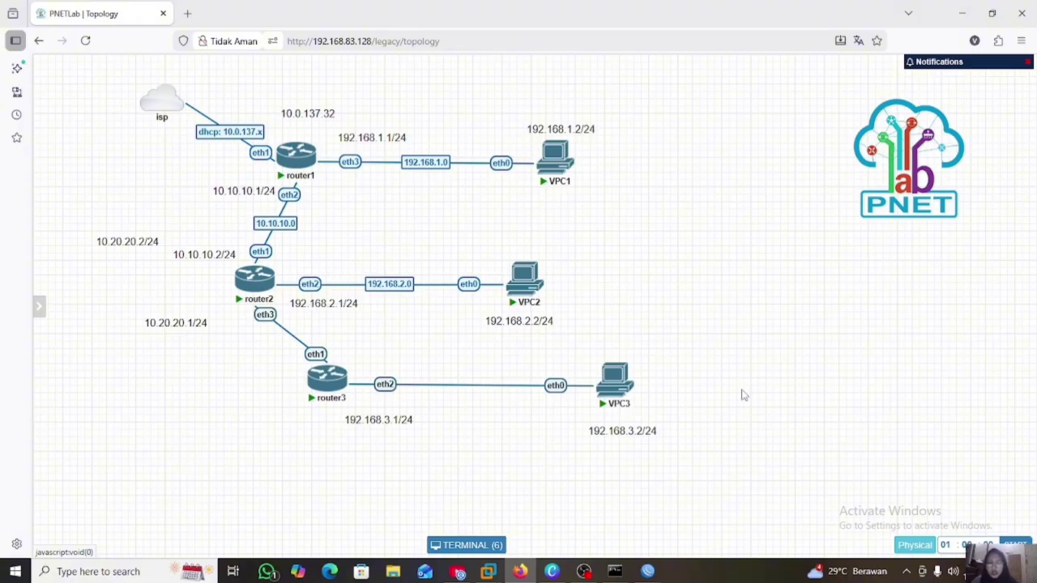
Switch to router3's WinBox session and add the IP address 192.168.3.1/24 on interface ether2
{"action": "mouse_move", "coordinate": [647, 572]}
{"action": "left_click", "coordinate": [778, 514]}
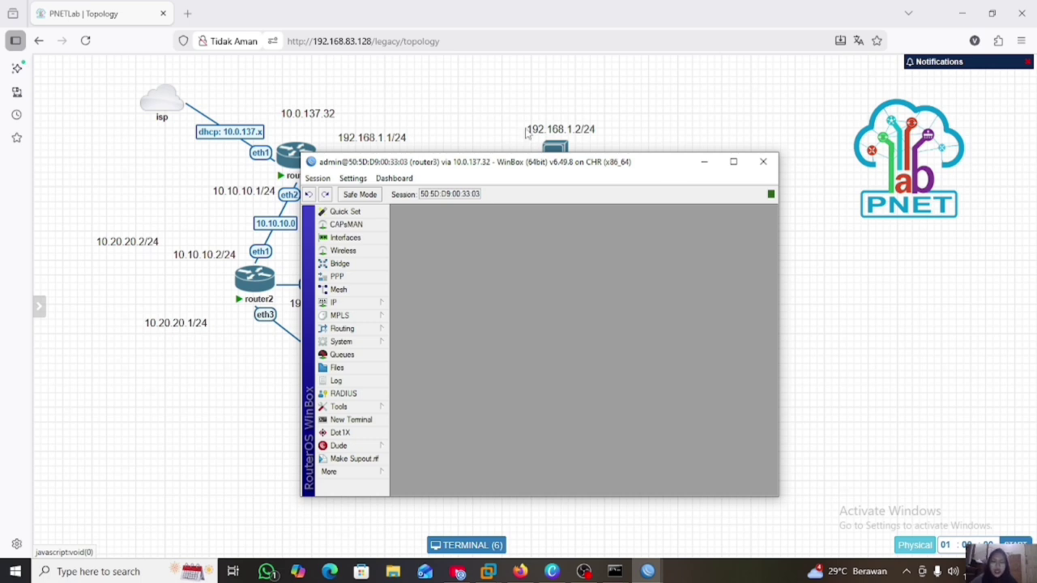
{"action": "left_click", "coordinate": [358, 302]}
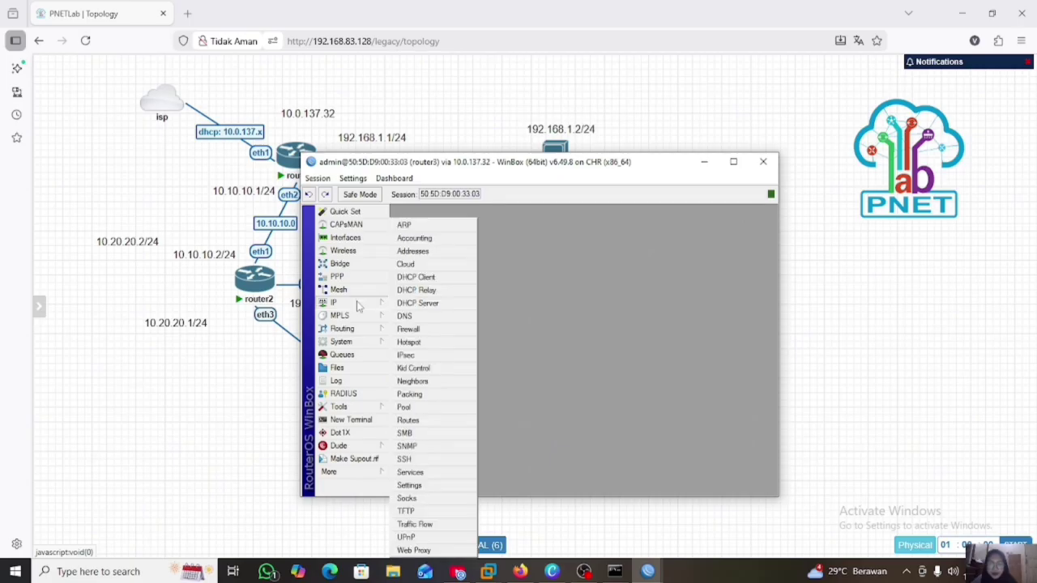
{"action": "left_click", "coordinate": [413, 251]}
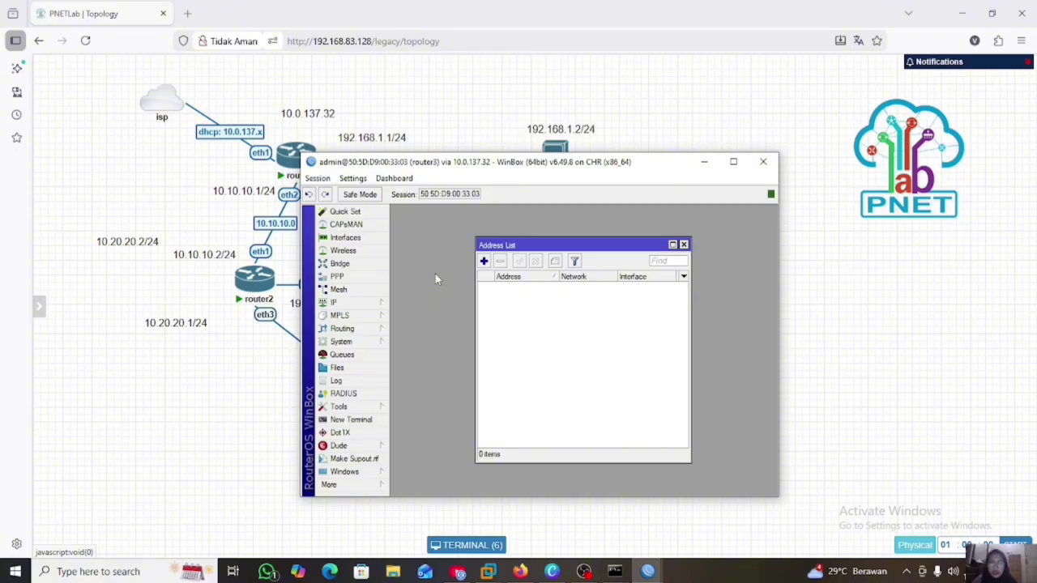
{"action": "left_click", "coordinate": [483, 261]}
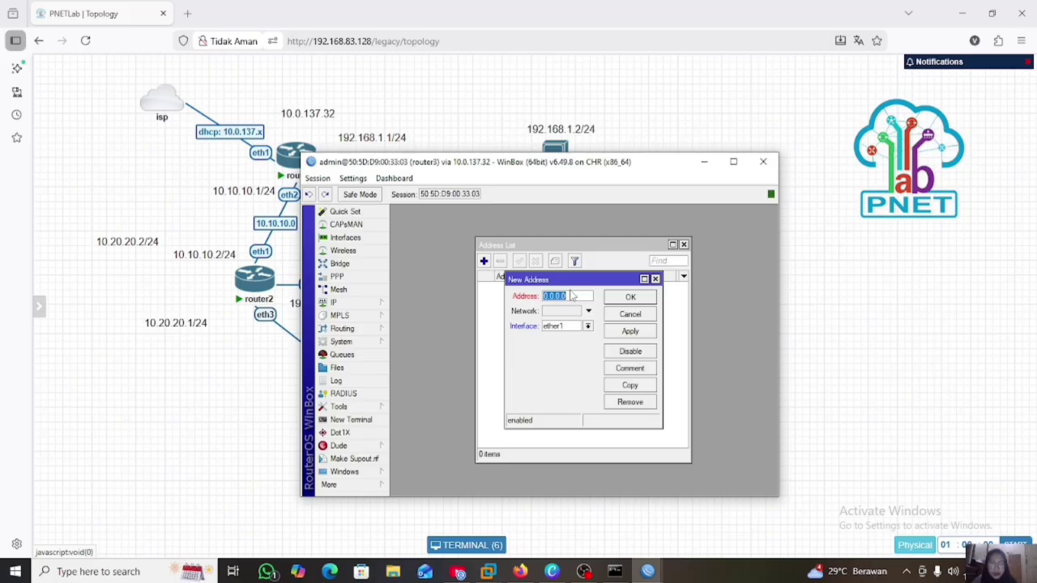
{"action": "key", "text": "BackSpace"}
{"action": "type", "text": "1"}
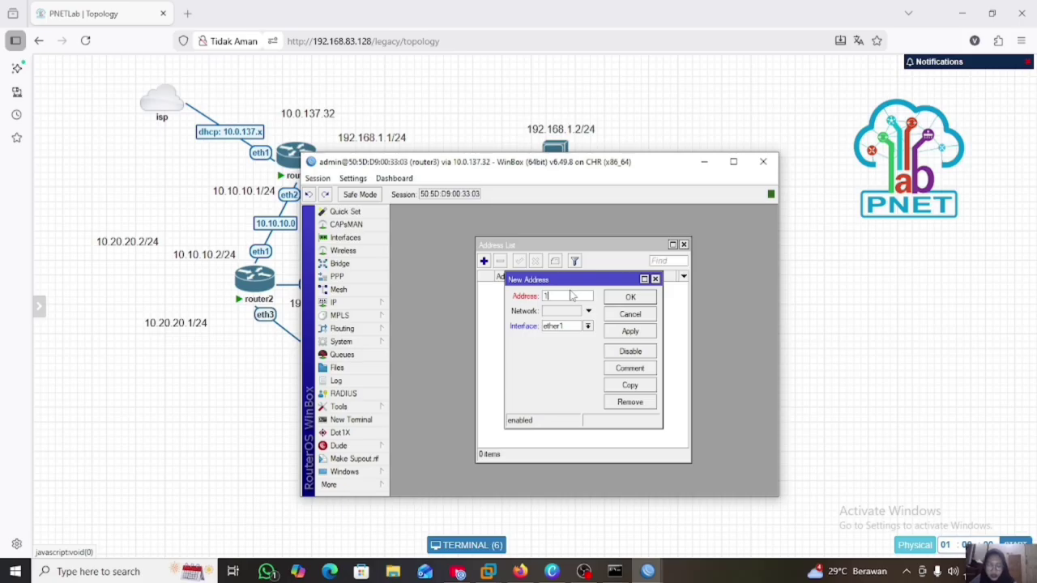
{"action": "type", "text": "92.168"}
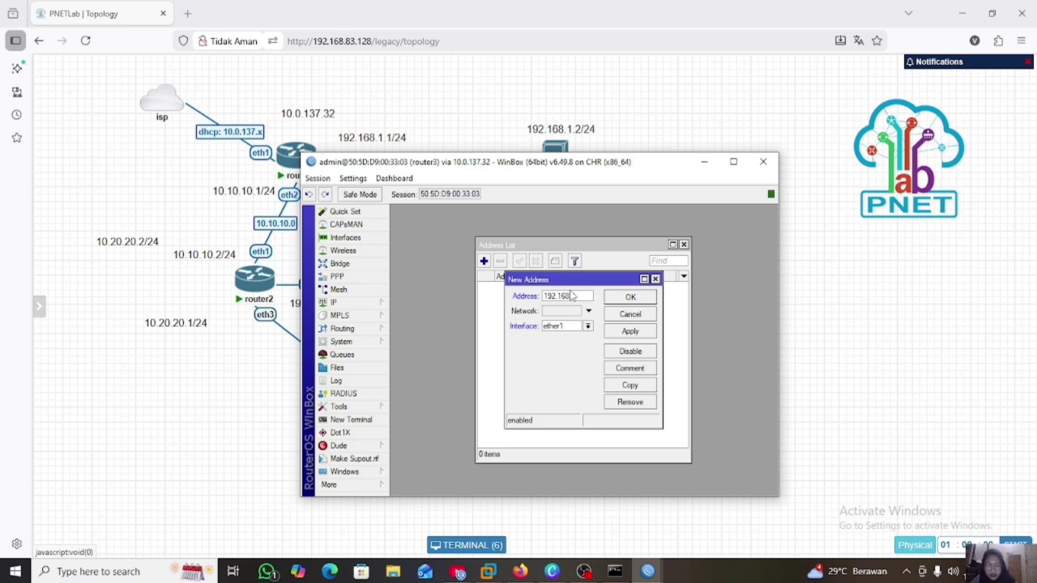
{"action": "type", "text": ".1.1/24"}
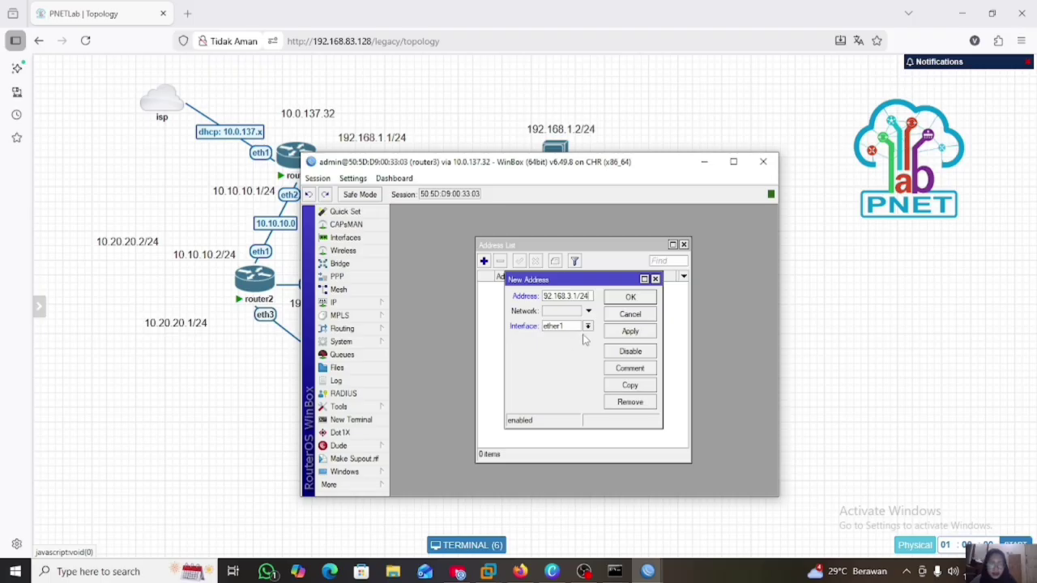
{"action": "left_click", "coordinate": [587, 326]}
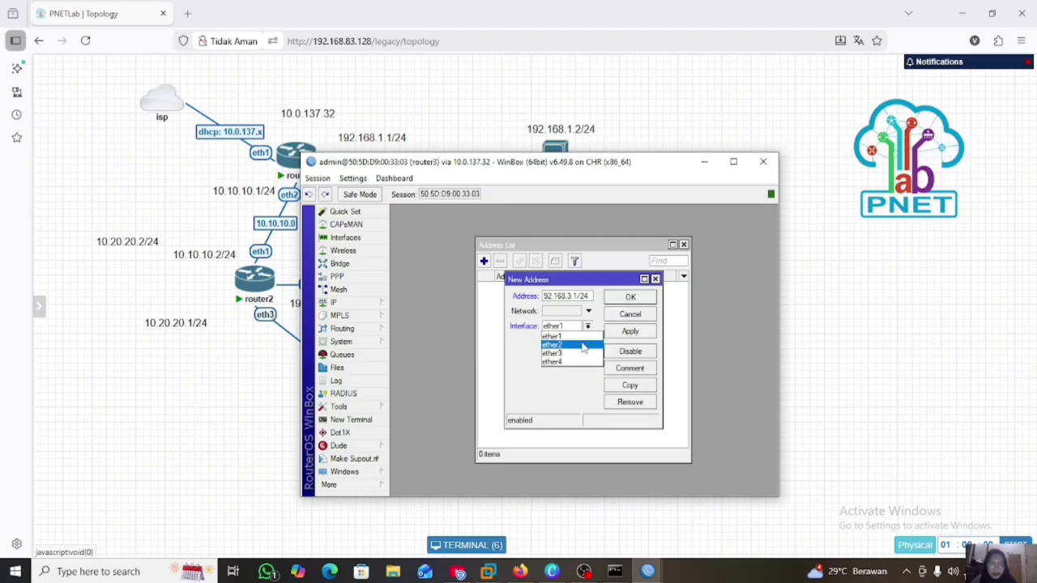
{"action": "left_click", "coordinate": [582, 346]}
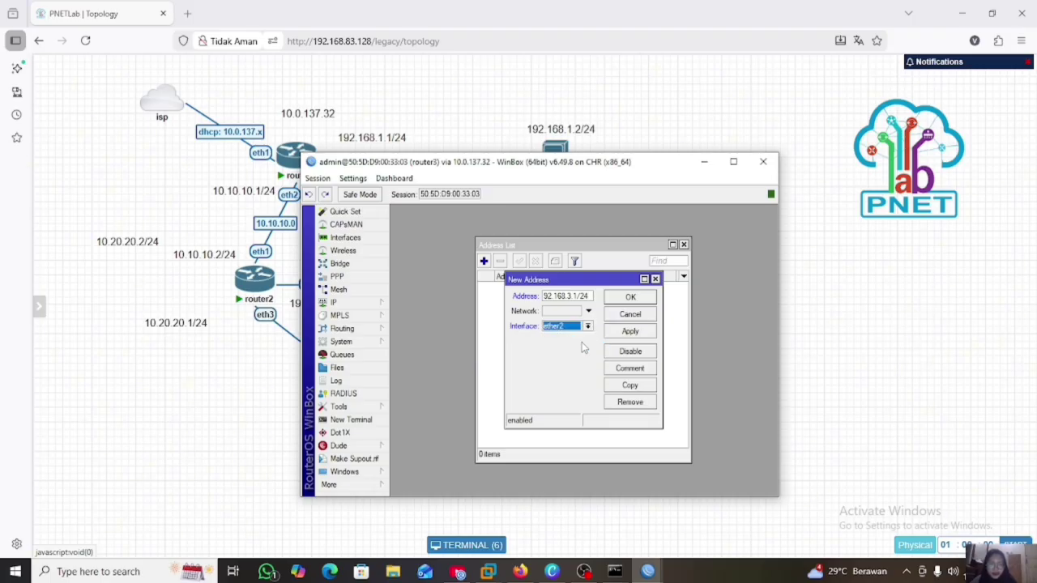
{"action": "left_click", "coordinate": [626, 332]}
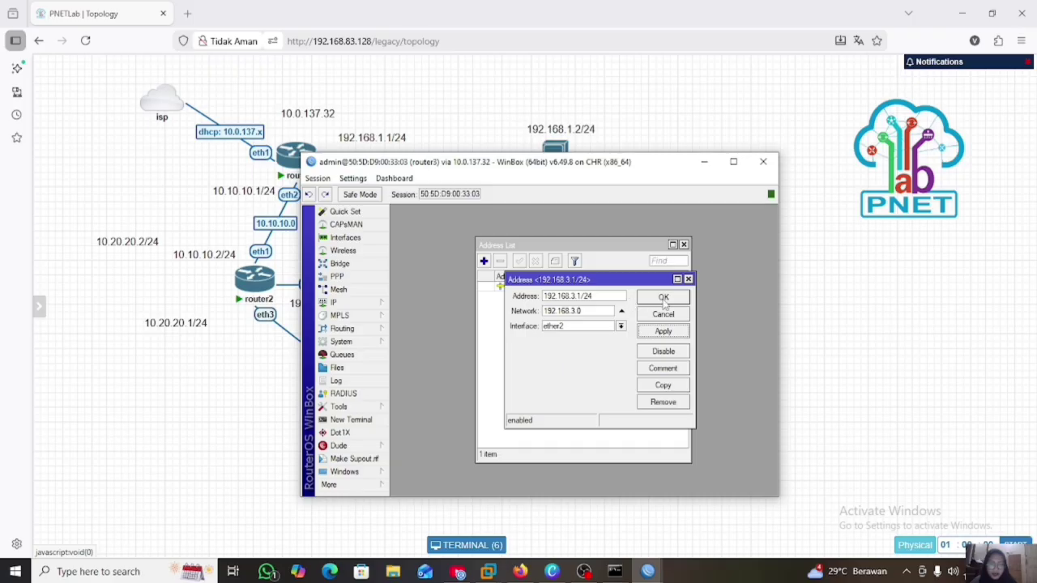
{"action": "left_click", "coordinate": [663, 297]}
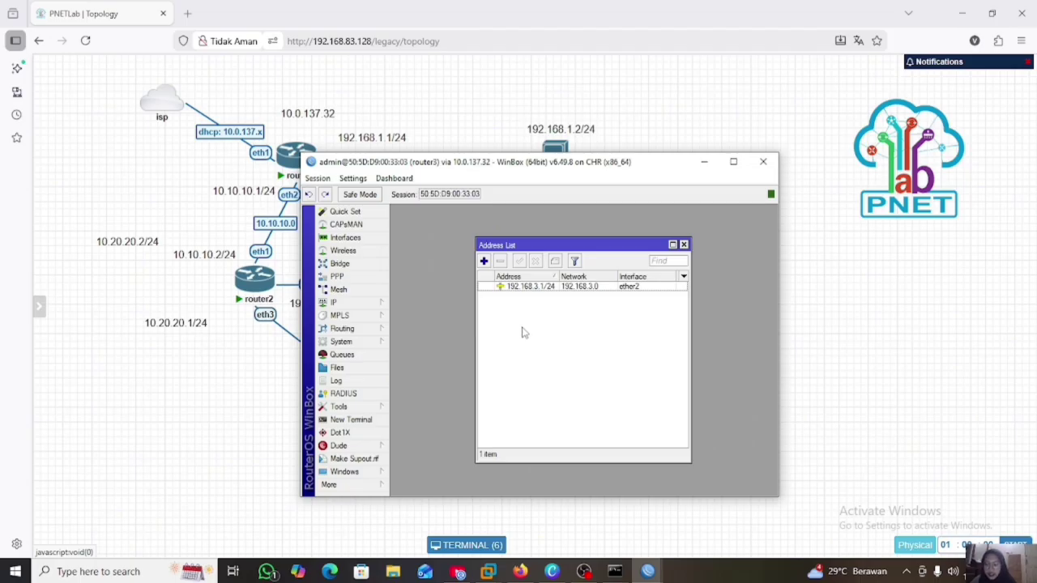
Add the IP address 10.20.20.2/24 on router3's interface ether1
{"action": "left_click", "coordinate": [483, 261]}
{"action": "key", "text": "BackSpace"}
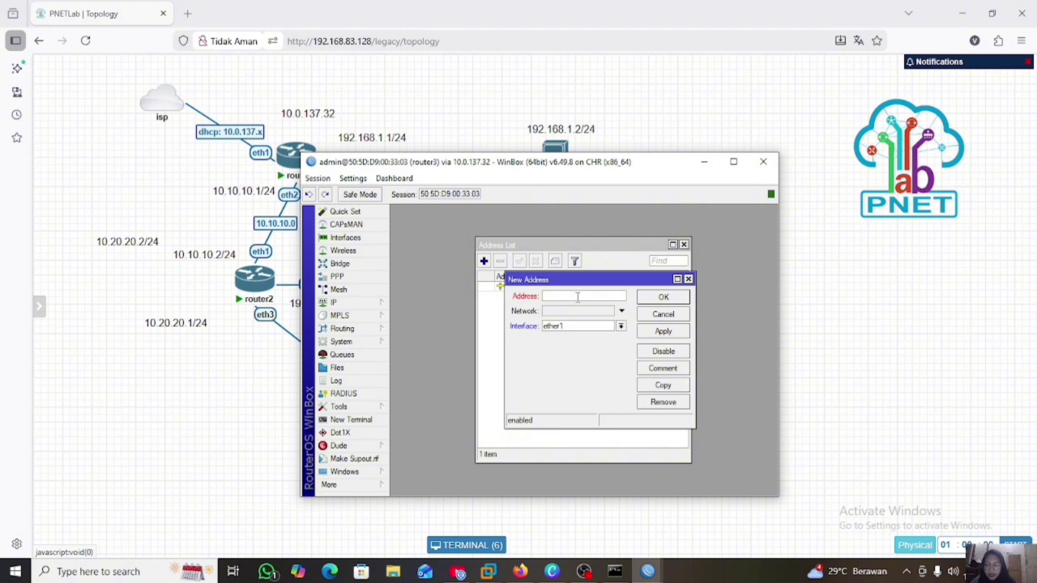
{"action": "type", "text": "10.20"}
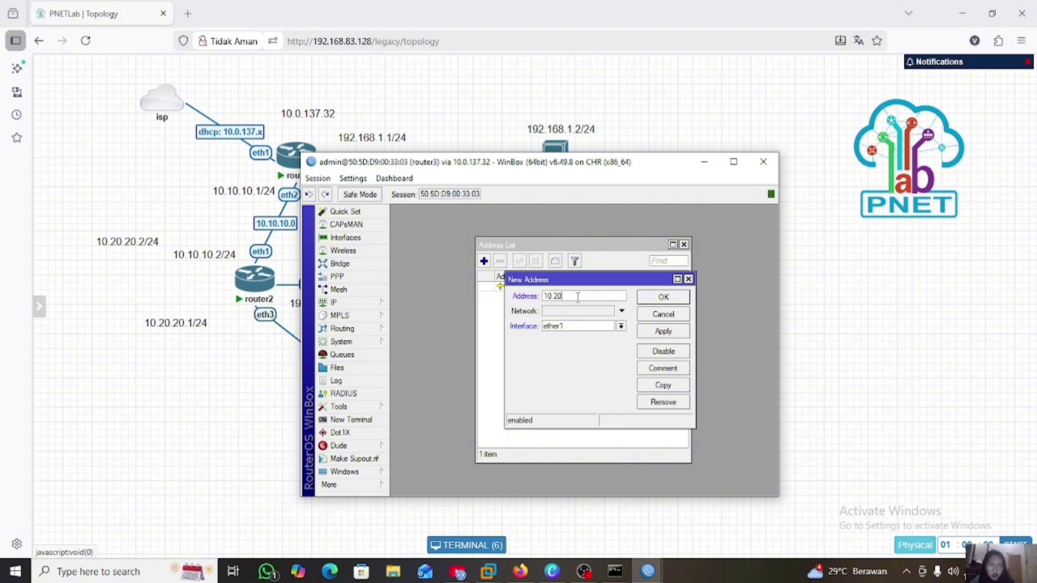
{"action": "type", "text": ".20.2/2"}
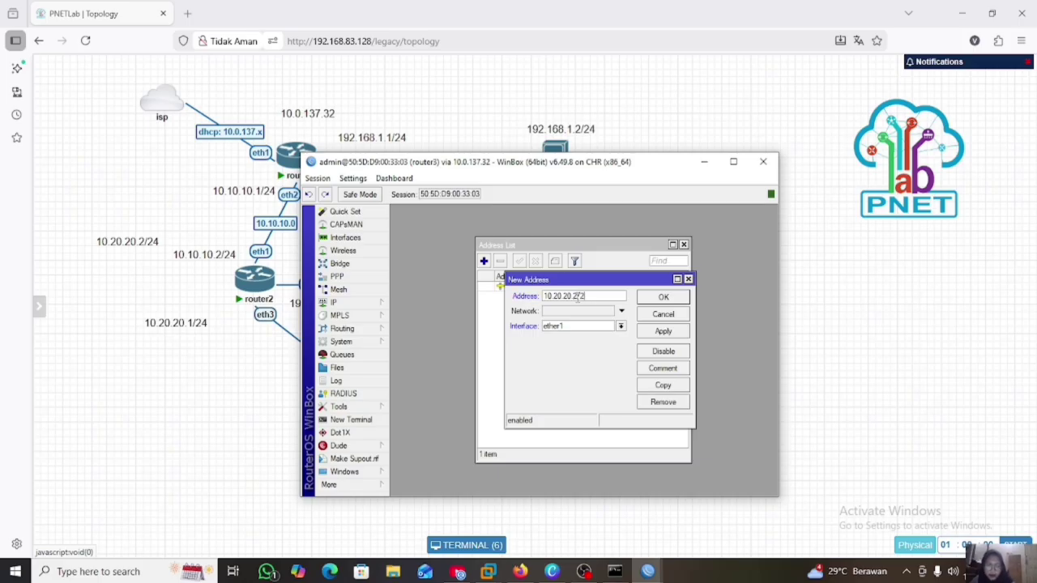
{"action": "type", "text": "4"}
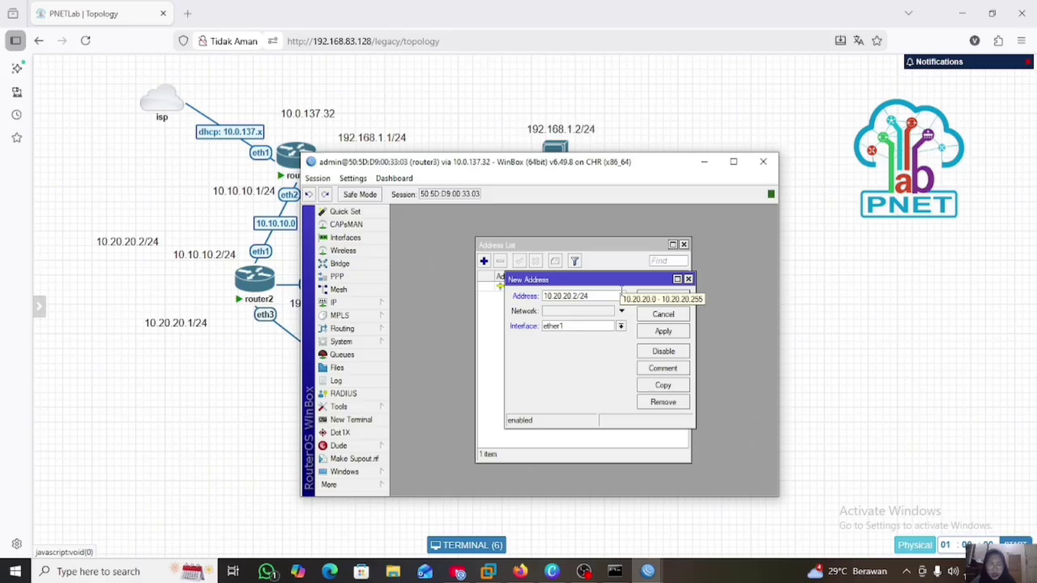
{"action": "left_click", "coordinate": [656, 332]}
{"action": "left_click", "coordinate": [662, 297]}
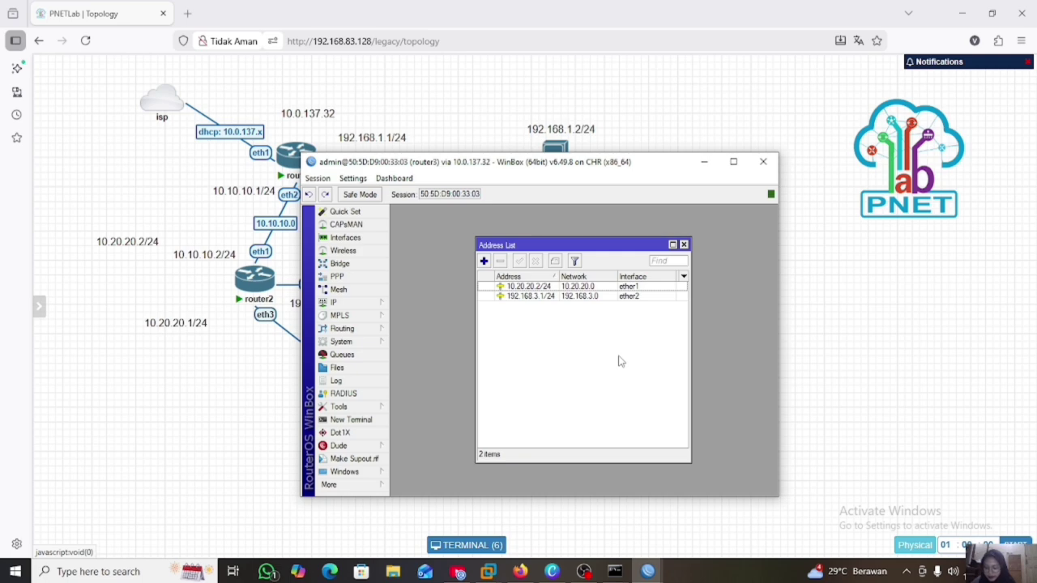
Switch to router2's WinBox session and add the IP address 10.20.20.1/24 on interface ether3
{"action": "left_click", "coordinate": [647, 571]}
{"action": "left_click", "coordinate": [660, 532]}
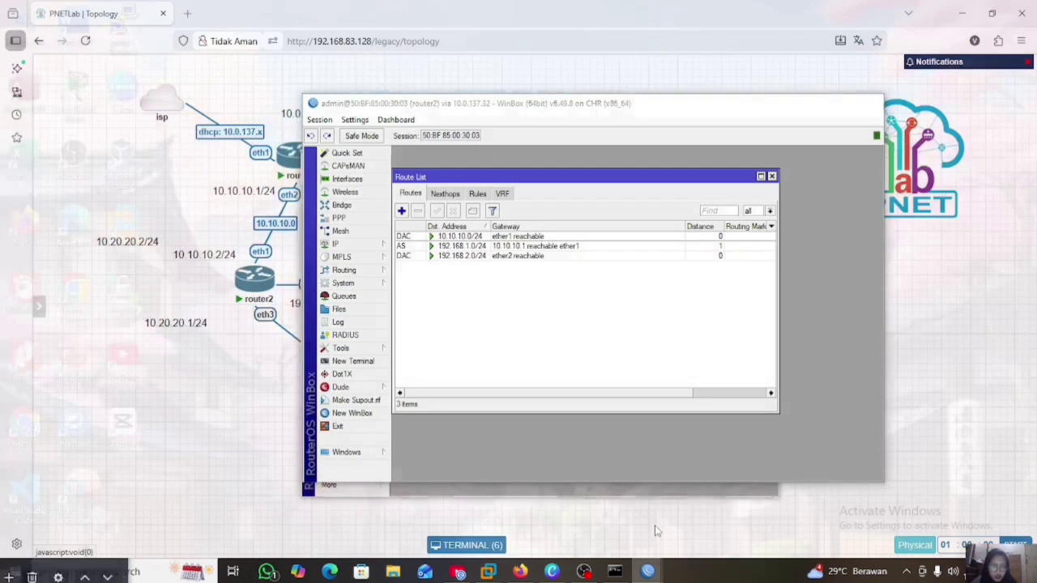
{"action": "left_click", "coordinate": [338, 244]}
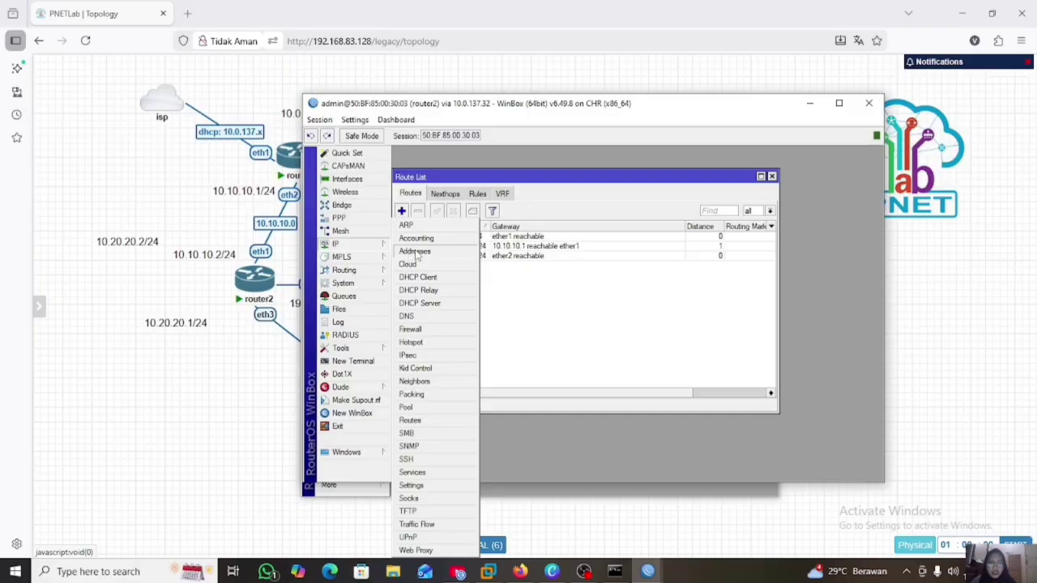
{"action": "left_click", "coordinate": [415, 251]}
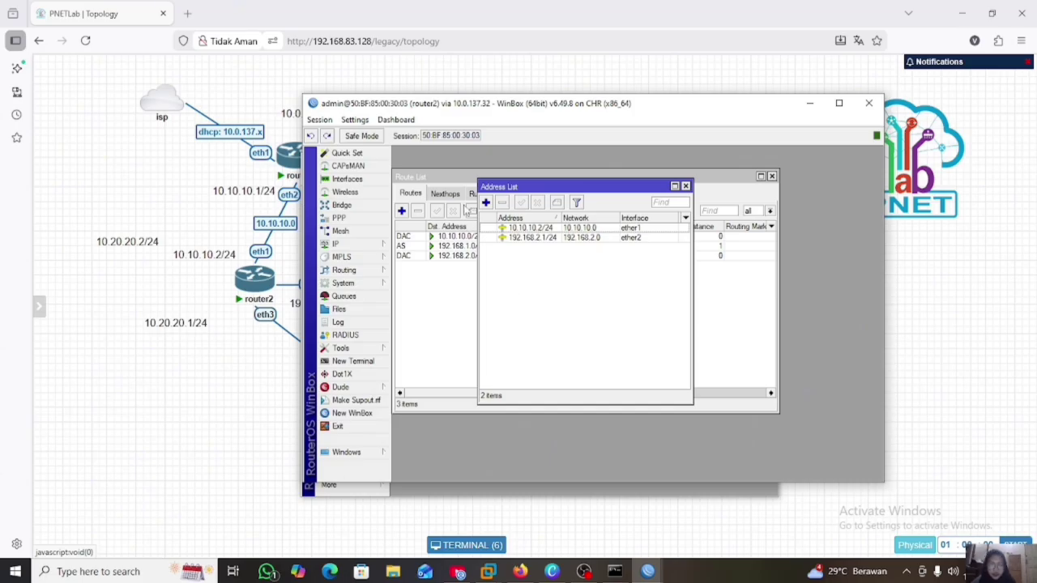
{"action": "left_click", "coordinate": [485, 202]}
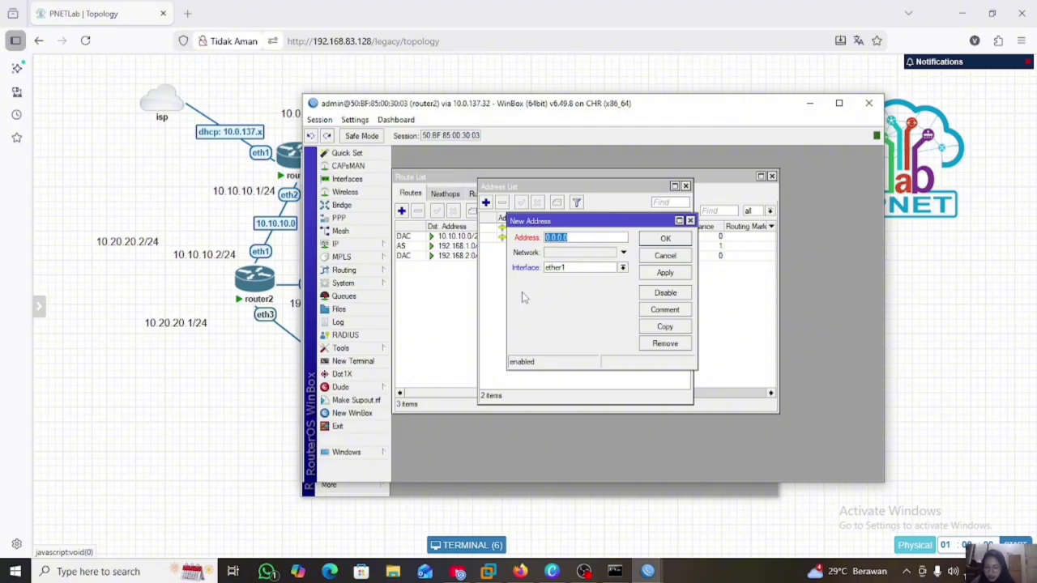
{"action": "type", "text": "1"}
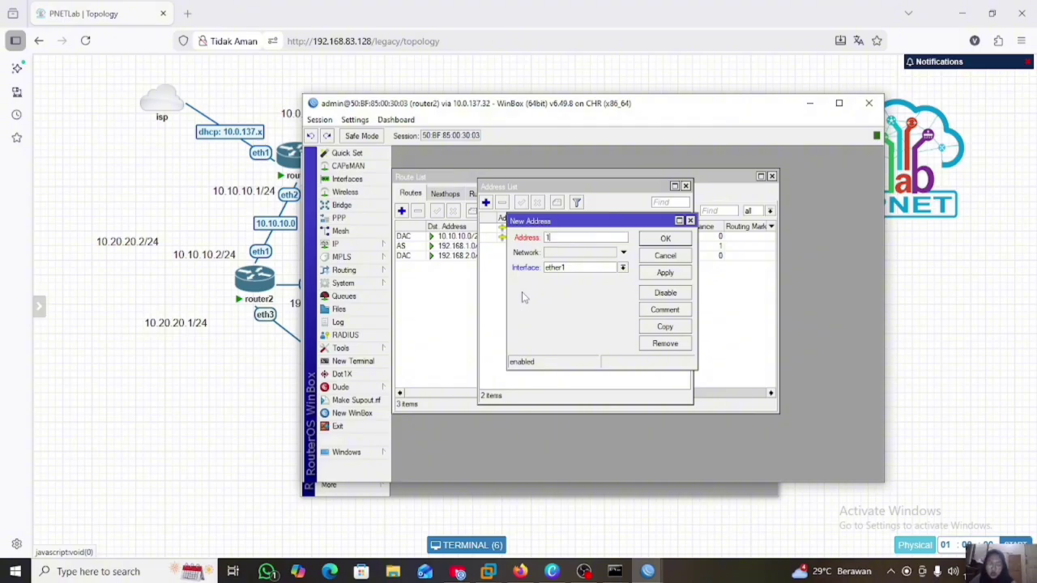
{"action": "type", "text": "0.2"}
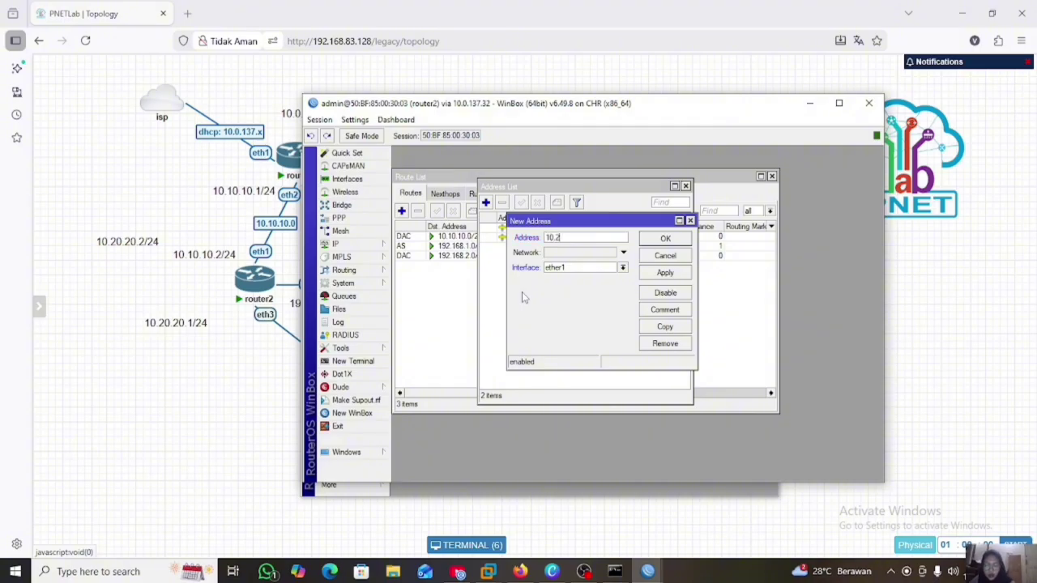
{"action": "type", "text": "0.20"}
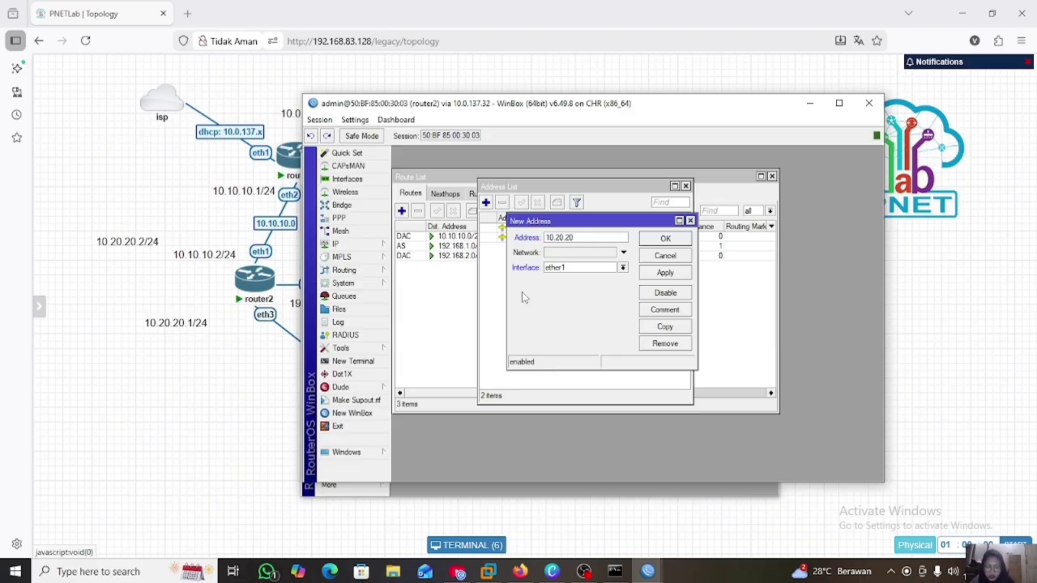
{"action": "type", "text": "."}
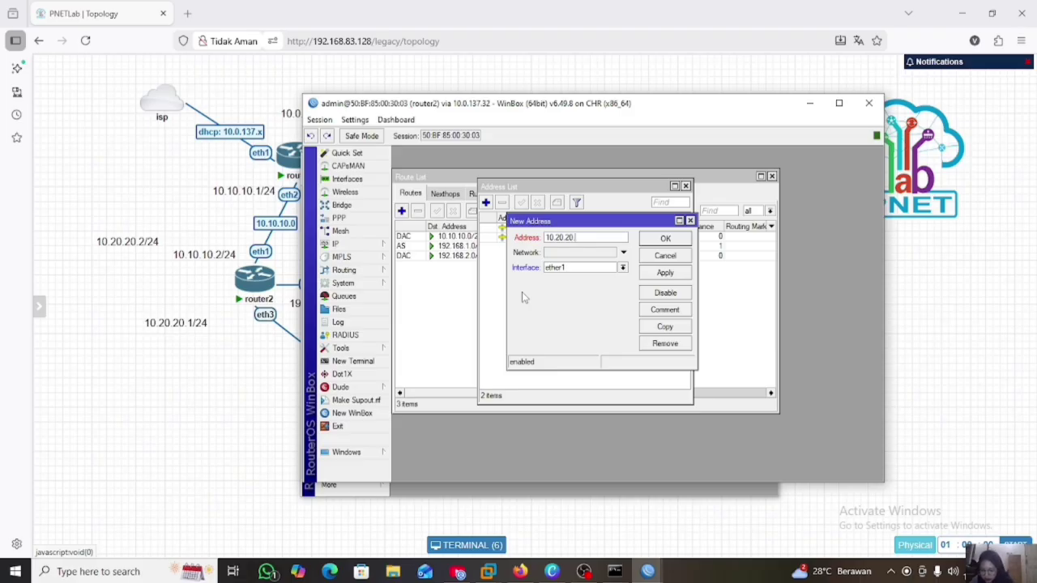
{"action": "type", "text": "1/24"}
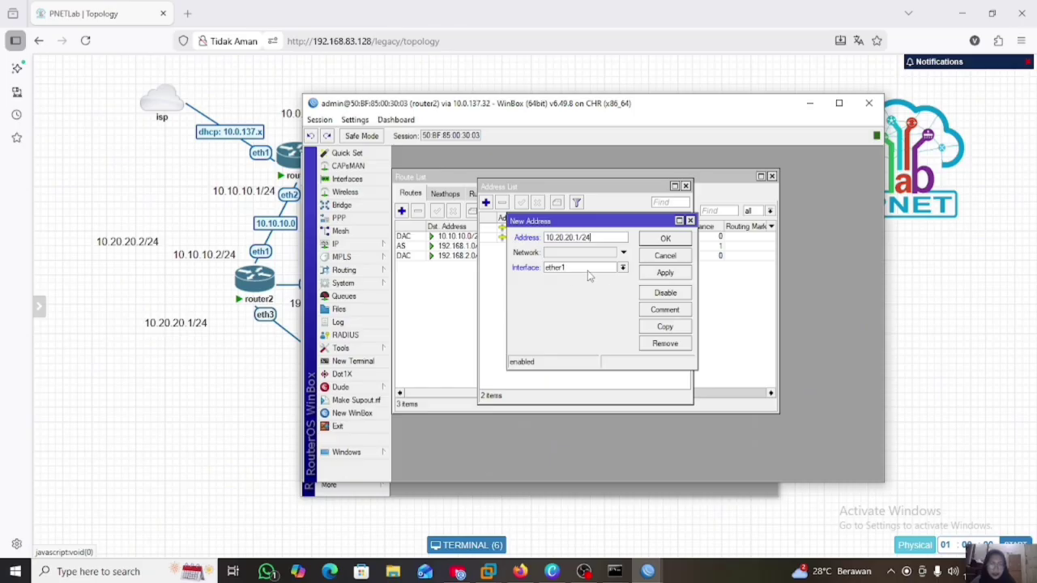
{"action": "left_click", "coordinate": [623, 268]}
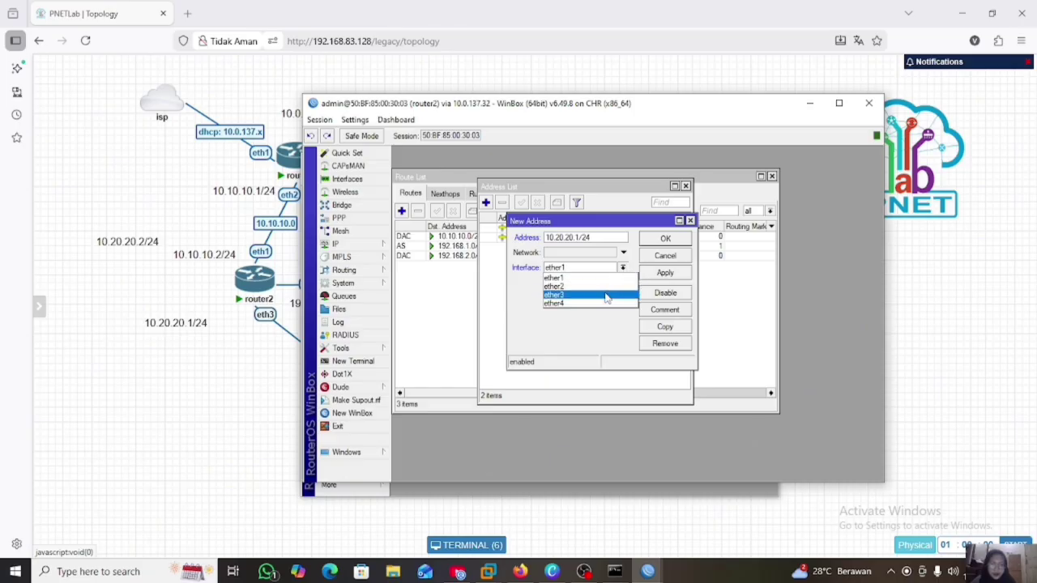
{"action": "left_click", "coordinate": [606, 298]}
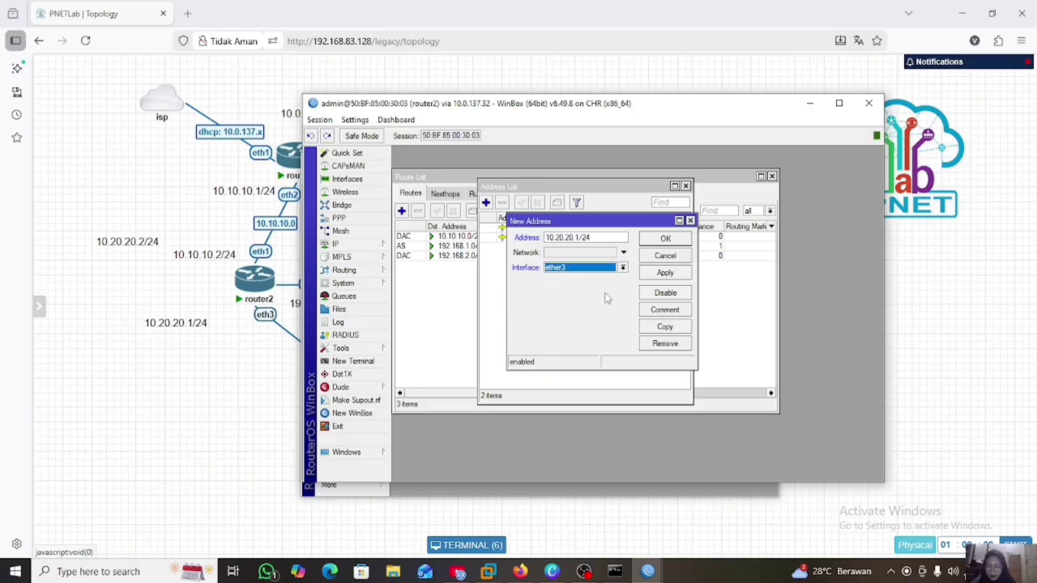
{"action": "left_click", "coordinate": [665, 273]}
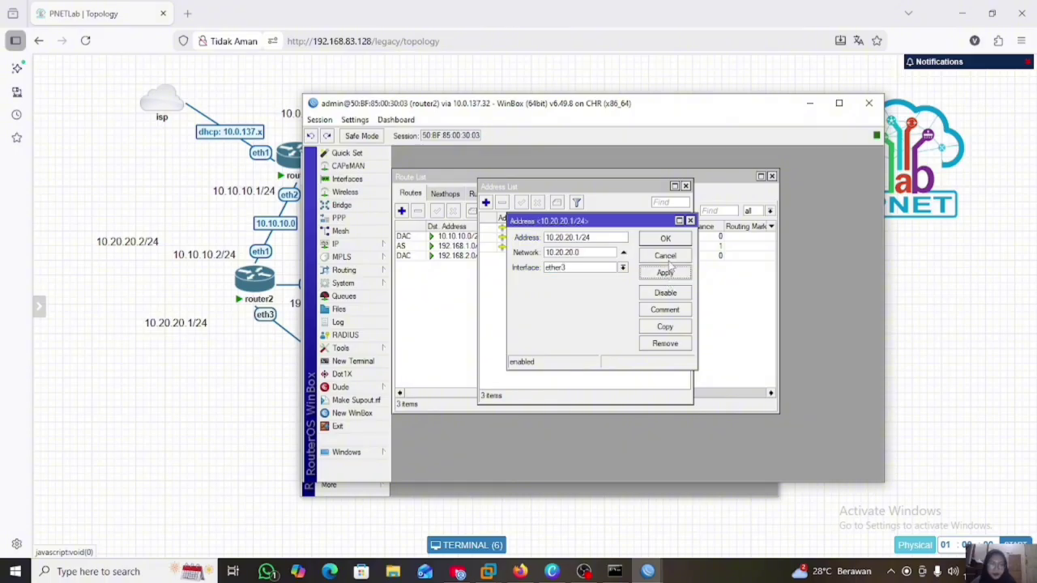
{"action": "left_click", "coordinate": [668, 240]}
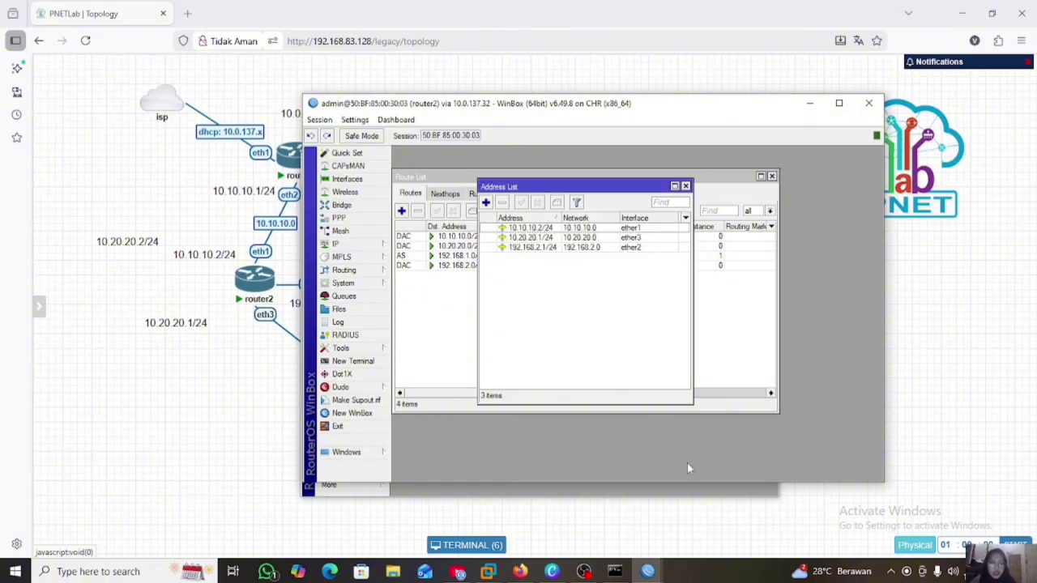
Switch to router3's WinBox session, close its address list and open its IP route list
{"action": "left_click", "coordinate": [647, 573]}
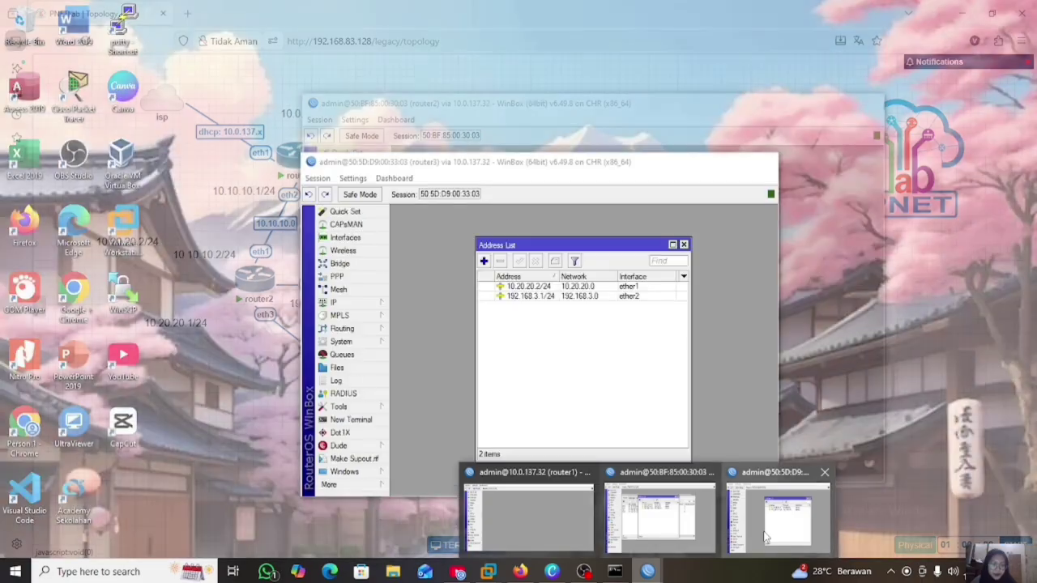
{"action": "left_click", "coordinate": [777, 507]}
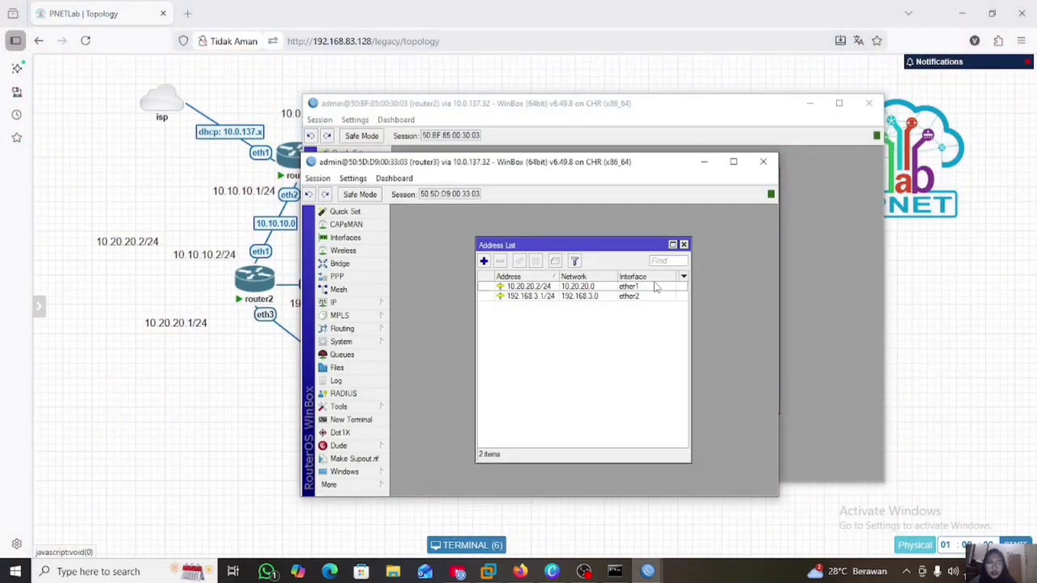
{"action": "left_click", "coordinate": [684, 245]}
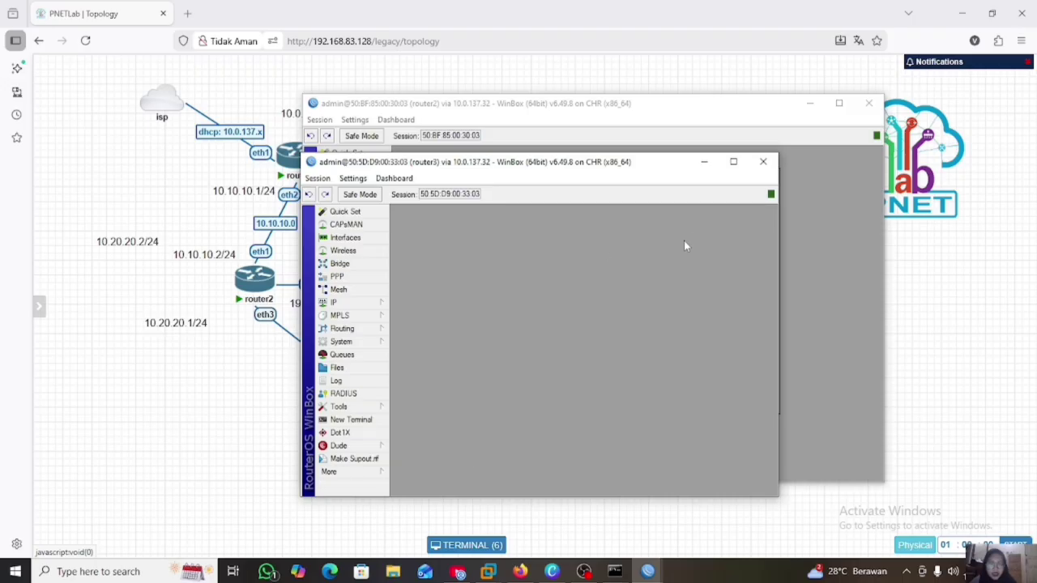
{"action": "left_click", "coordinate": [372, 303]}
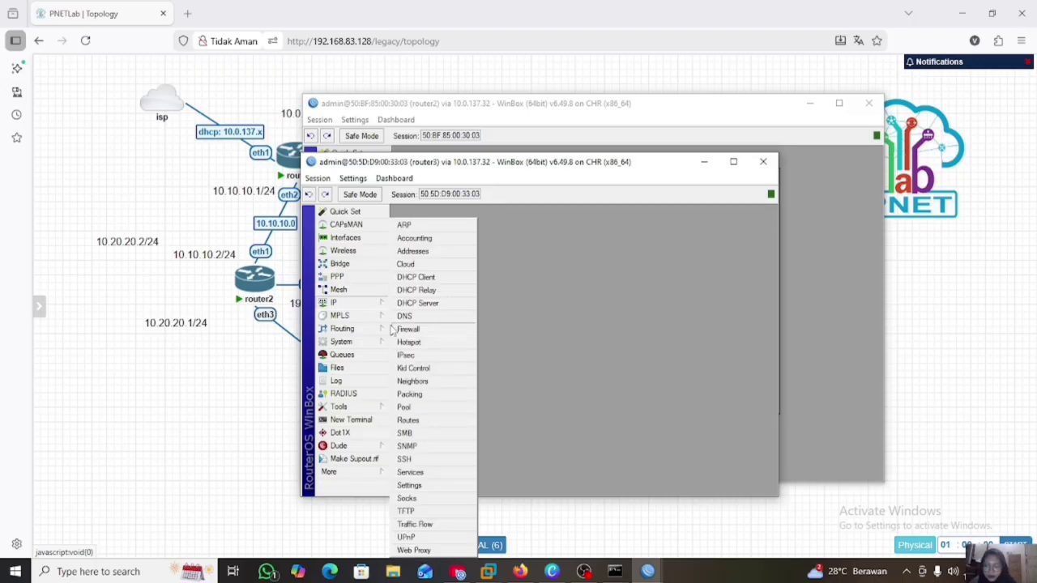
{"action": "left_click", "coordinate": [429, 417]}
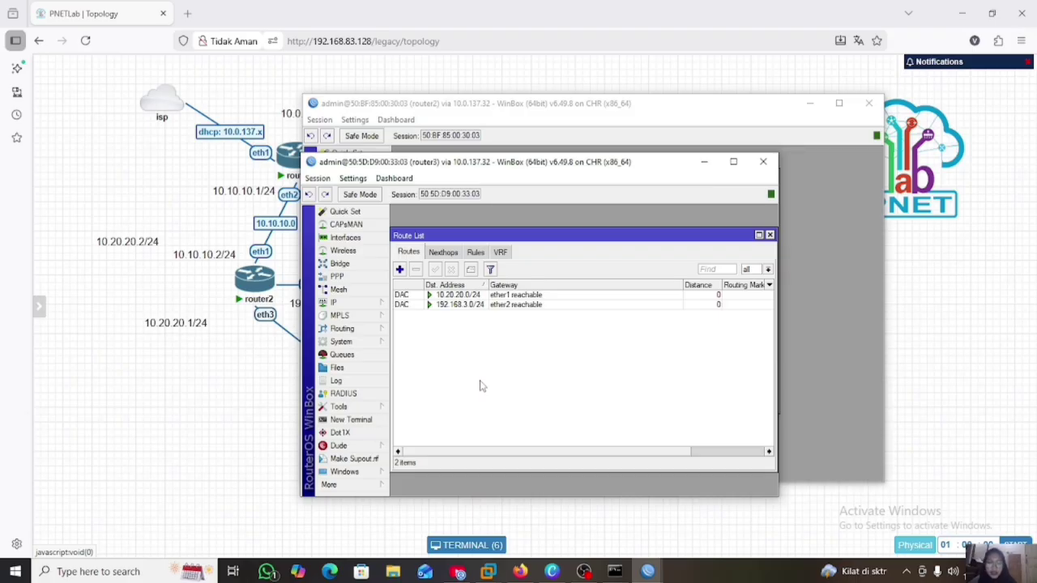
Add a static route on router3 to destination 192.168.2.0/24 through gateway 10.20.20.1
{"action": "left_click", "coordinate": [399, 270]}
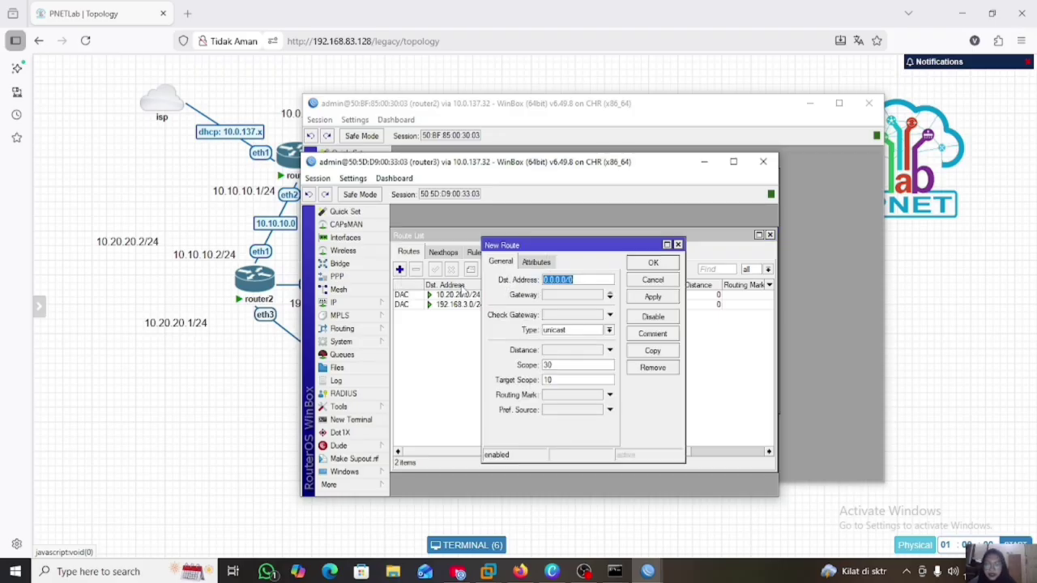
{"action": "left_click", "coordinate": [579, 278]}
{"action": "key", "text": "BackSpace"}
{"action": "key", "text": "BackSpace"}
{"action": "key", "text": "BackSpace"}
{"action": "key", "text": "BackSpace"}
{"action": "key", "text": "BackSpace"}
{"action": "key", "text": "BackSpace"}
{"action": "key", "text": "BackSpace"}
{"action": "key", "text": "BackSpace"}
{"action": "key", "text": "BackSpace"}
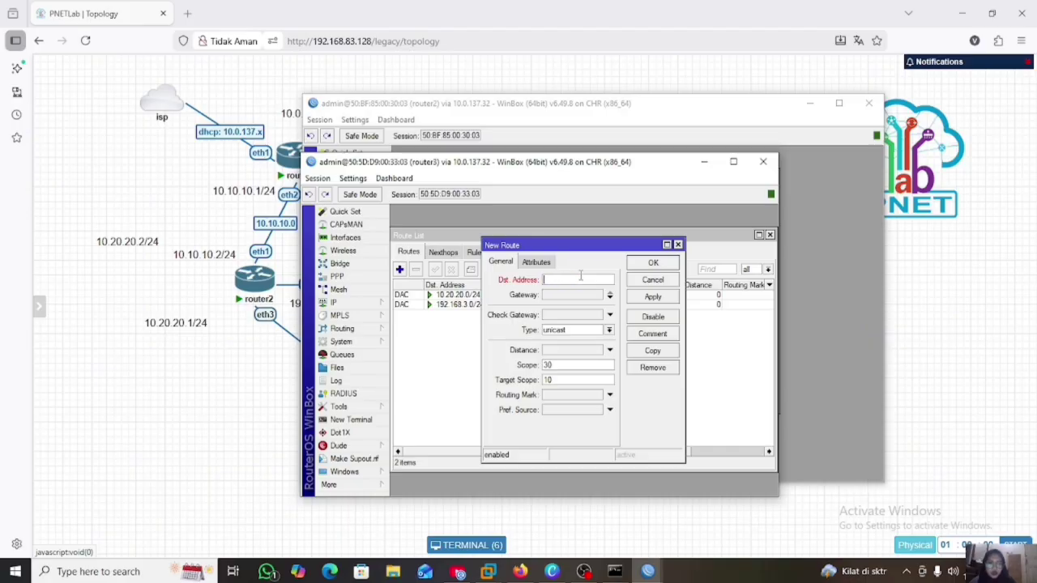
{"action": "type", "text": "192"}
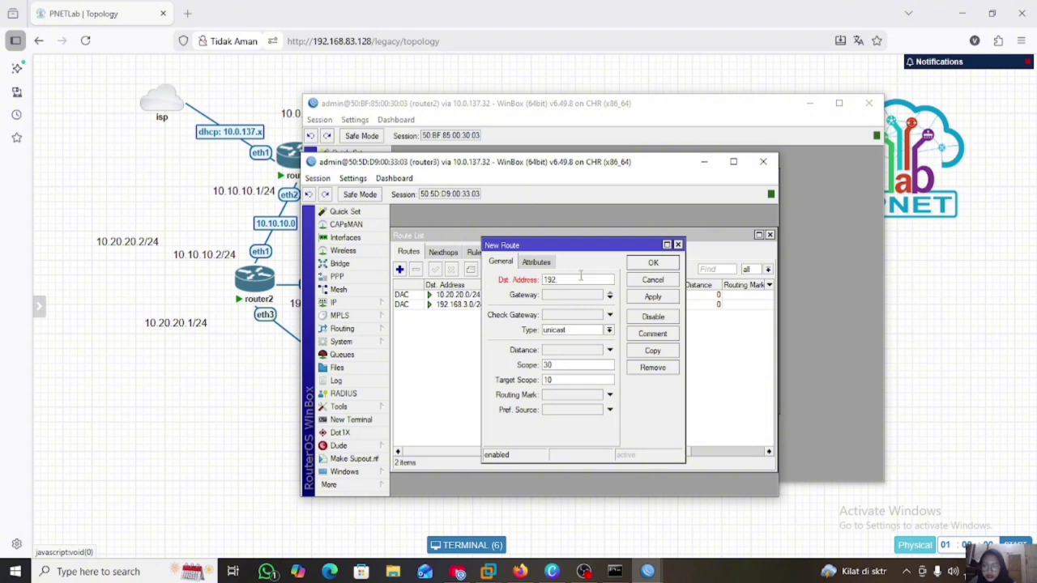
{"action": "type", "text": ".168.2.0/24"}
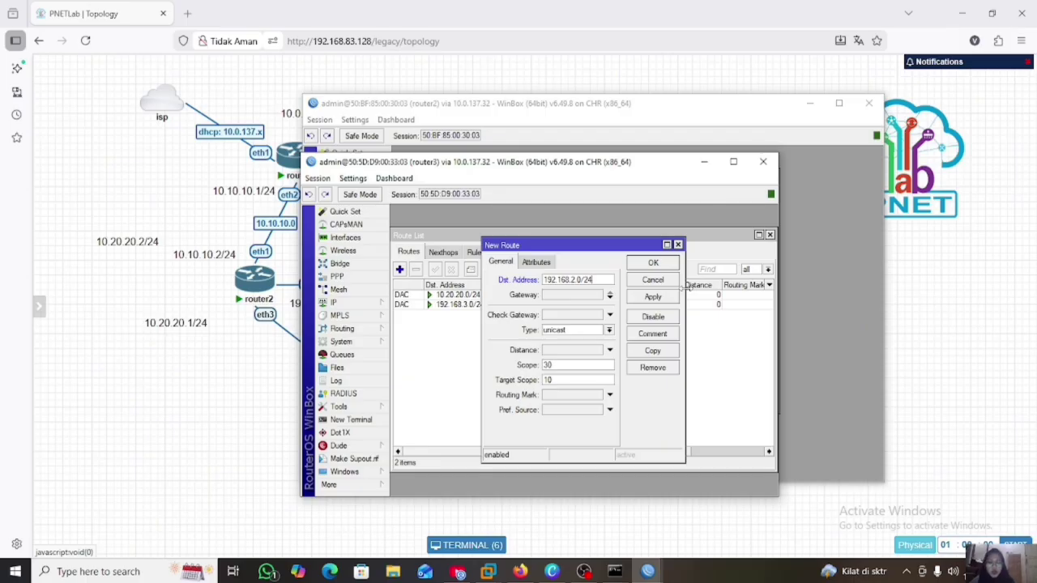
{"action": "left_click", "coordinate": [582, 295]}
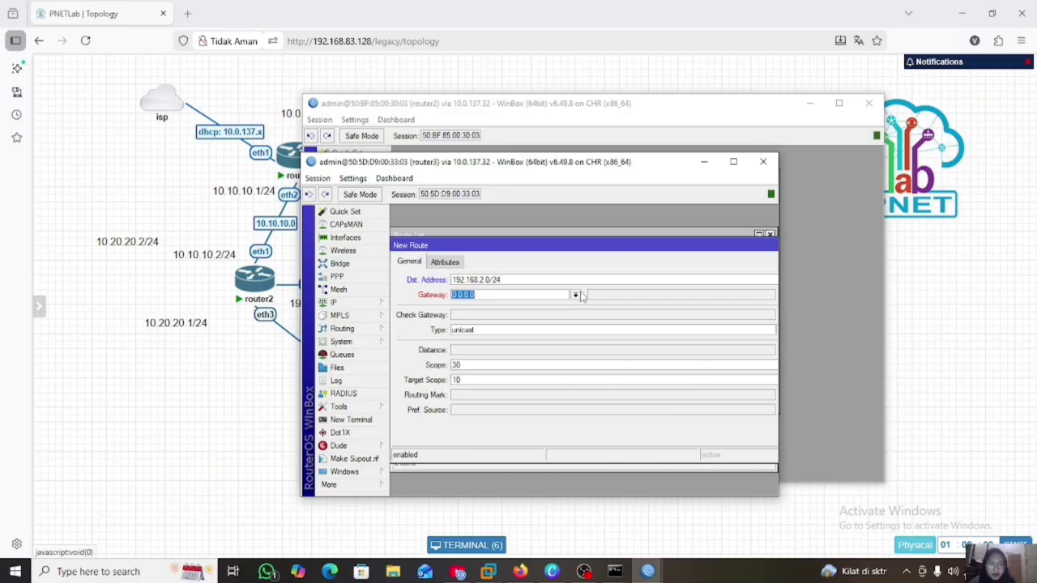
{"action": "key", "text": "BackSpace"}
{"action": "type", "text": "10"}
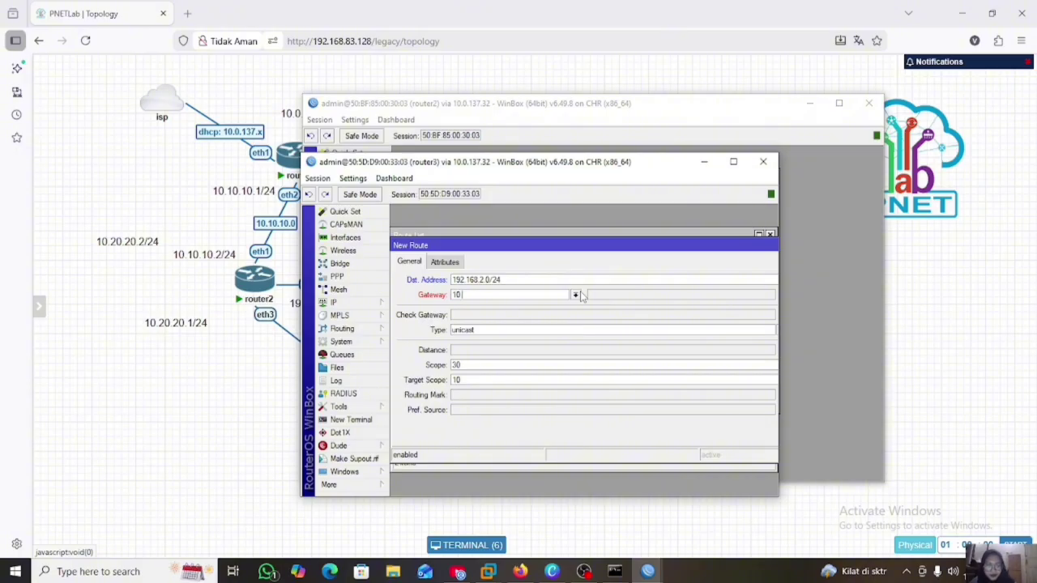
{"action": "type", "text": ".20.20.1"}
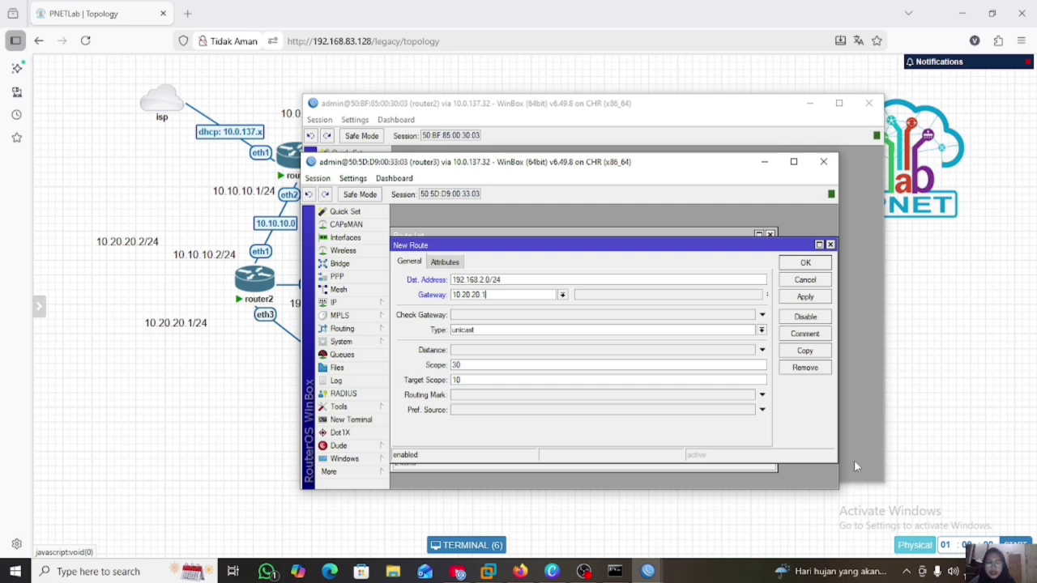
{"action": "left_click", "coordinate": [816, 297]}
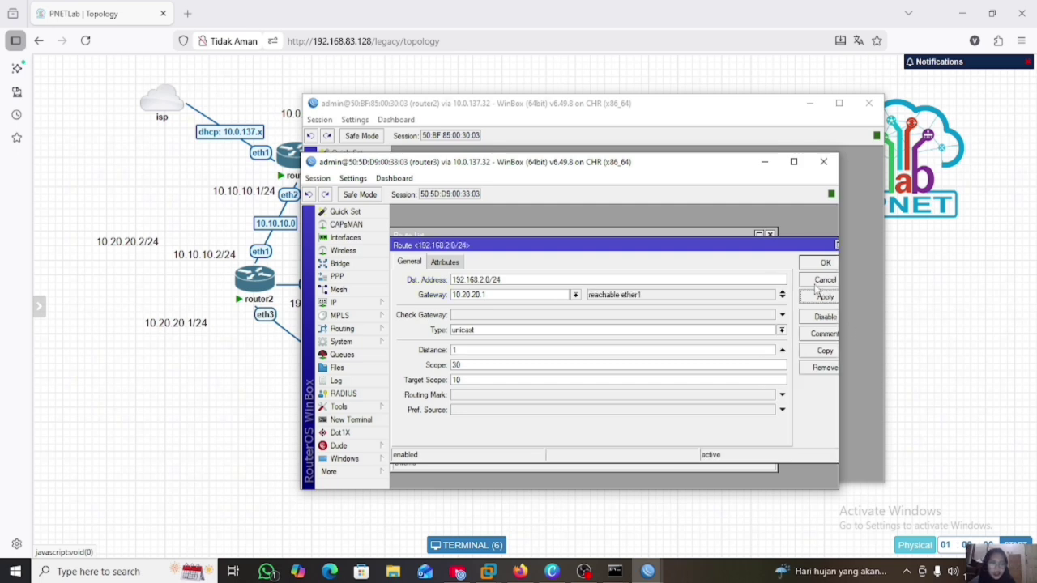
{"action": "left_click", "coordinate": [819, 264]}
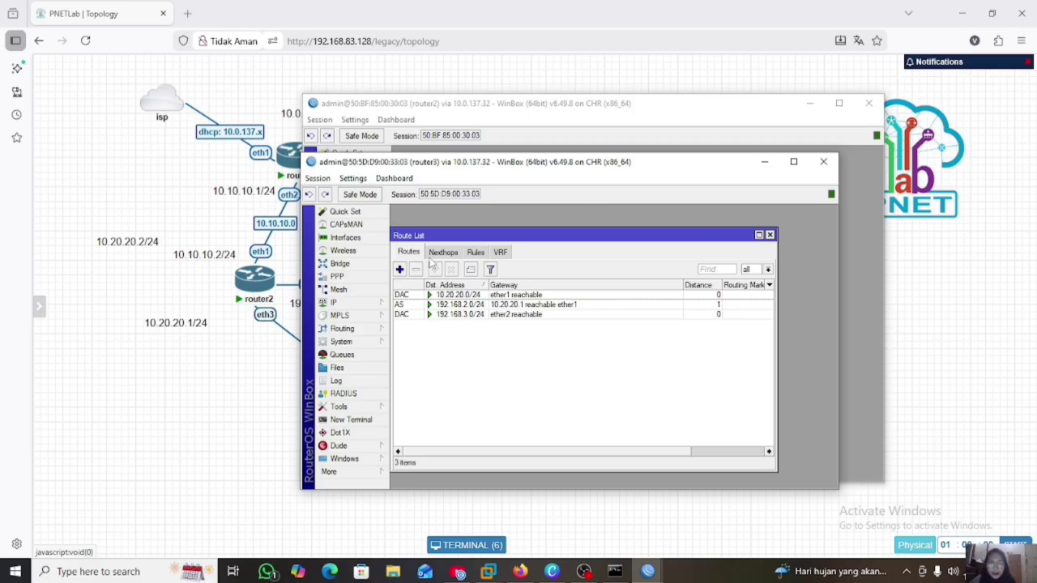
Add a static route on router3 to destination 10.10.10.0/24 through gateway 10.20.20.1
{"action": "left_click", "coordinate": [399, 269]}
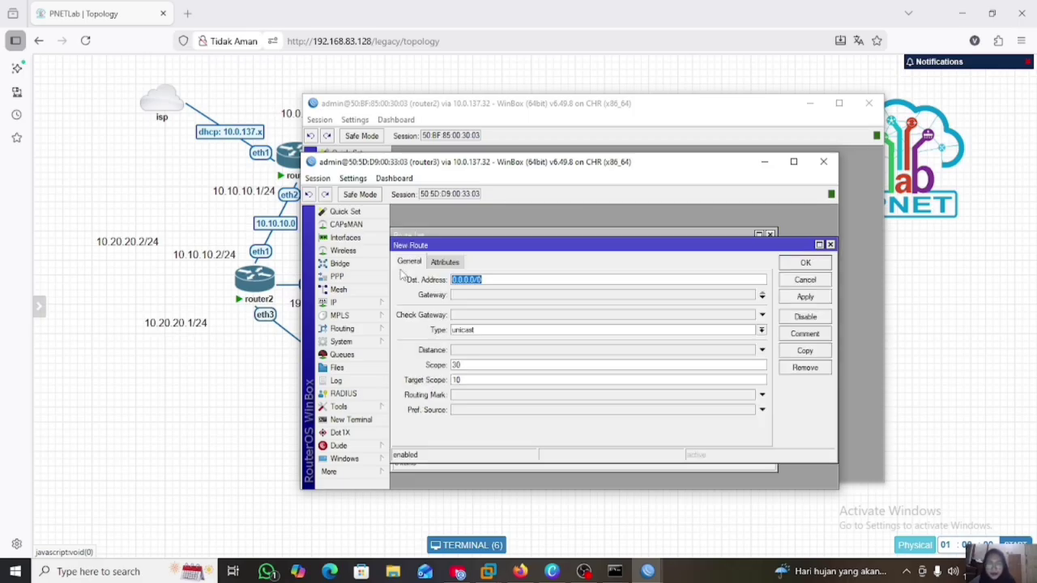
{"action": "left_click", "coordinate": [502, 282]}
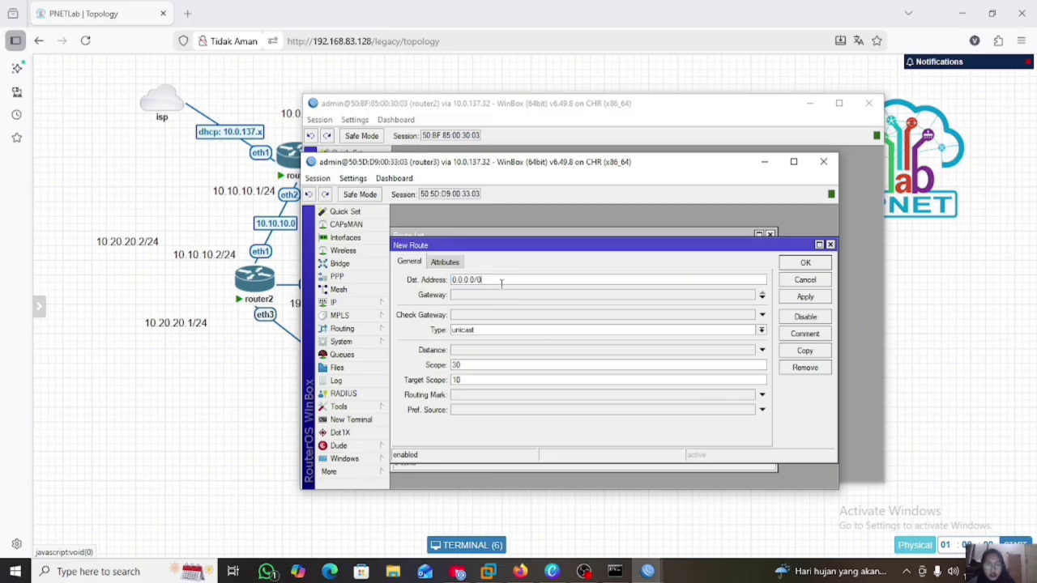
{"action": "key", "text": "BackSpace"}
{"action": "key", "text": "BackSpace"}
{"action": "key", "text": "BackSpace"}
{"action": "key", "text": "BackSpace"}
{"action": "key", "text": "BackSpace"}
{"action": "key", "text": "BackSpace"}
{"action": "key", "text": "BackSpace"}
{"action": "key", "text": "BackSpace"}
{"action": "key", "text": "BackSpace"}
{"action": "type", "text": "10.10."}
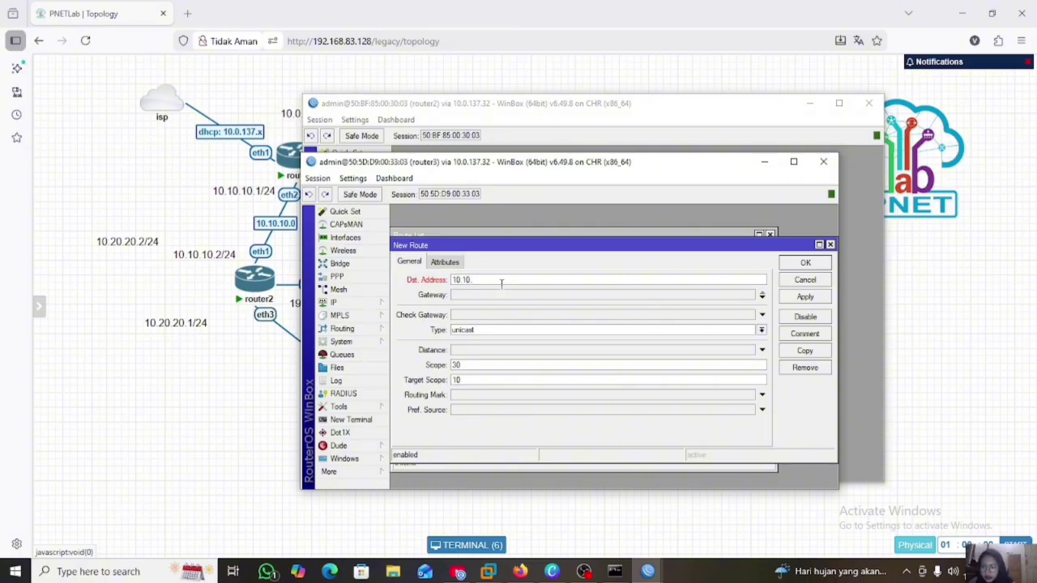
{"action": "type", "text": "1"}
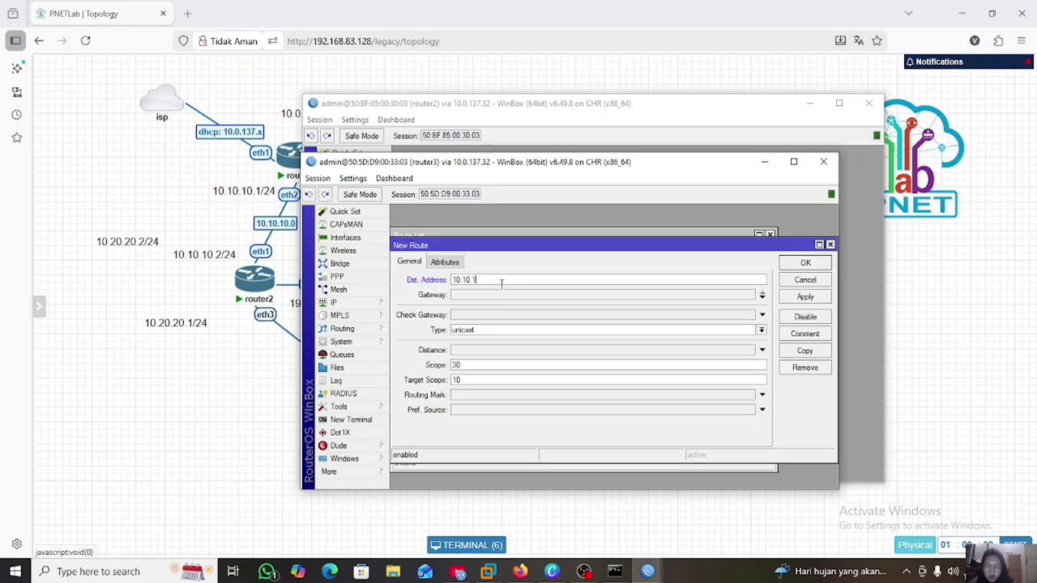
{"action": "type", "text": "0.0/24"}
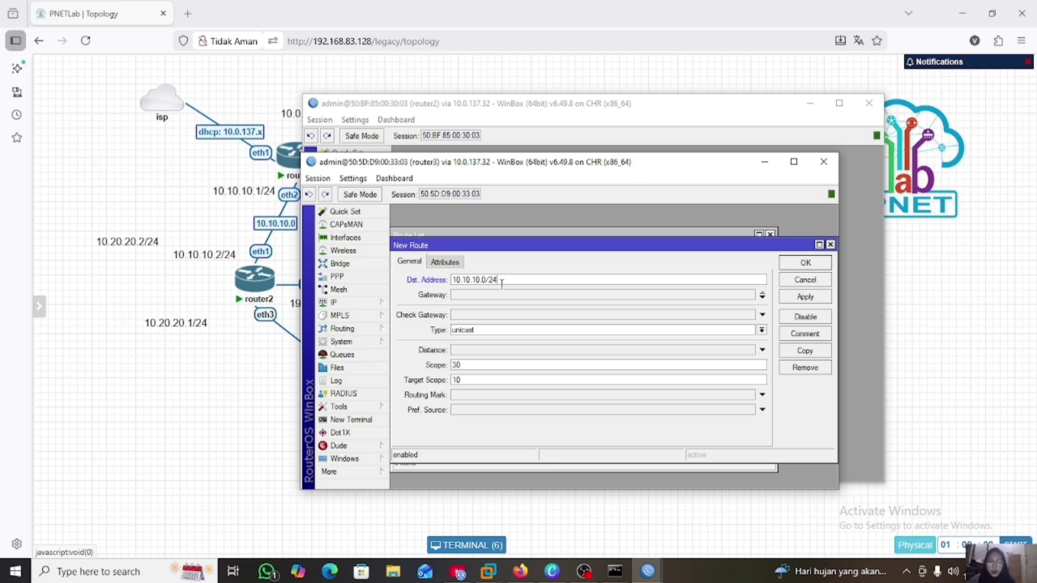
{"action": "left_click", "coordinate": [478, 294]}
{"action": "key", "text": "BackSpace"}
{"action": "type", "text": "10.20.20.1"}
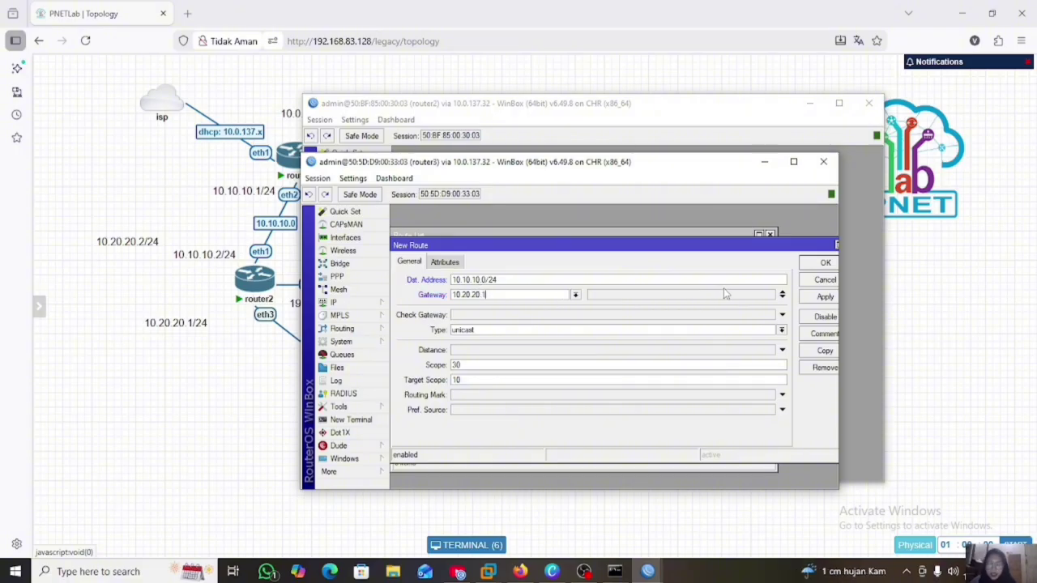
{"action": "left_click", "coordinate": [825, 297]}
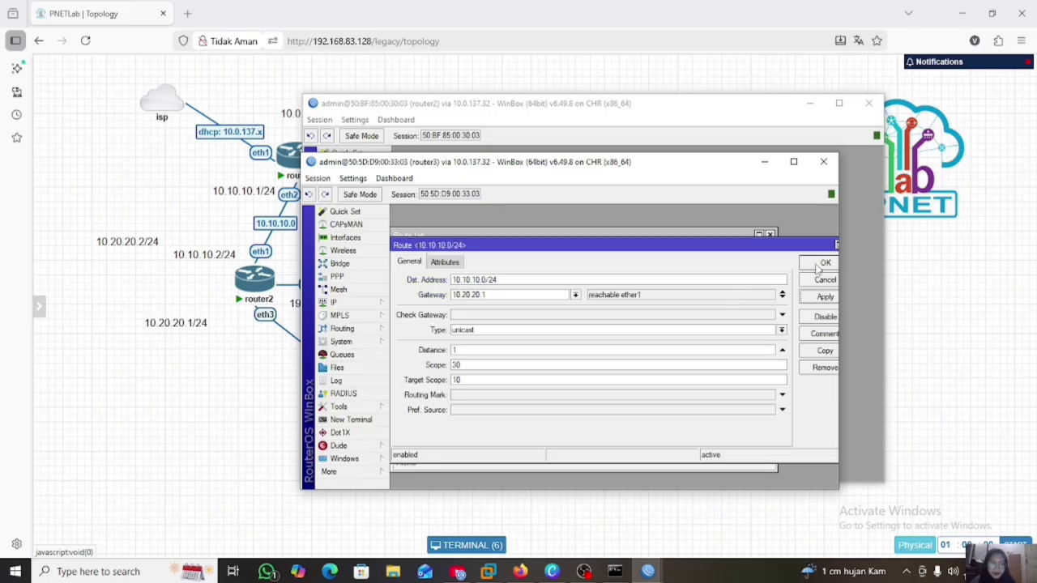
{"action": "left_click", "coordinate": [818, 263]}
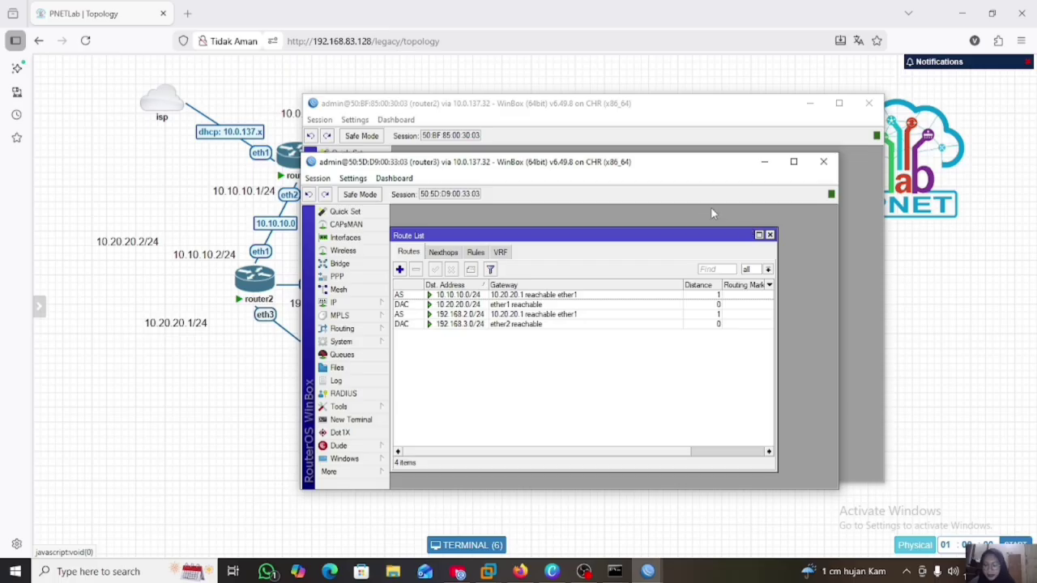
Add a static route on router3 to destination 192.168.1.0/24 through gateway 10.20.20.1
{"action": "left_click", "coordinate": [399, 268]}
{"action": "left_click", "coordinate": [499, 280]}
{"action": "key", "text": "BackSpace"}
{"action": "key", "text": "BackSpace"}
{"action": "key", "text": "BackSpace"}
{"action": "key", "text": "BackSpace"}
{"action": "key", "text": "BackSpace"}
{"action": "key", "text": "BackSpace"}
{"action": "key", "text": "BackSpace"}
{"action": "key", "text": "BackSpace"}
{"action": "key", "text": "BackSpace"}
{"action": "type", "text": "192"}
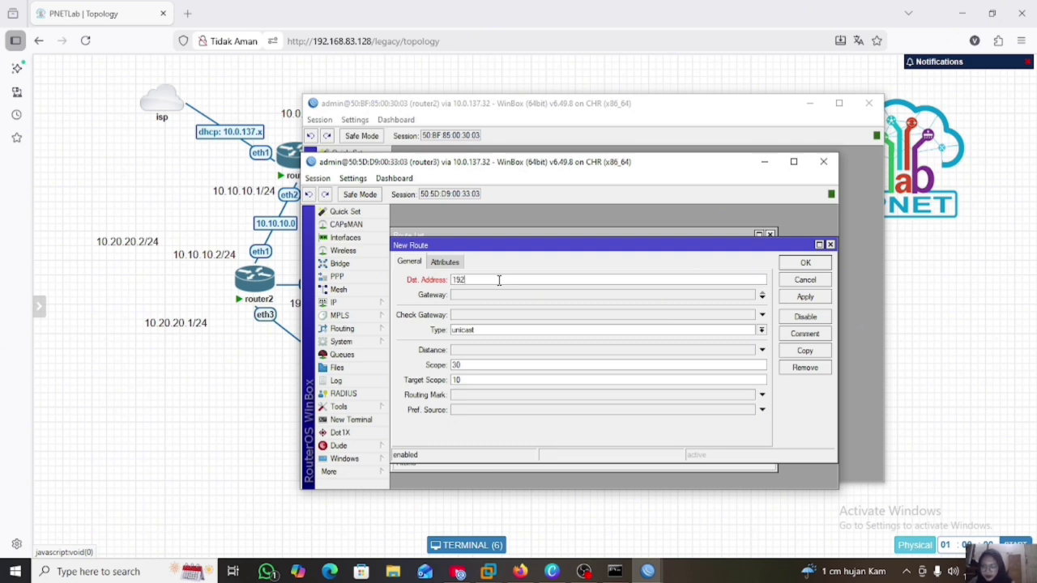
{"action": "type", "text": ".168.1.0/24"}
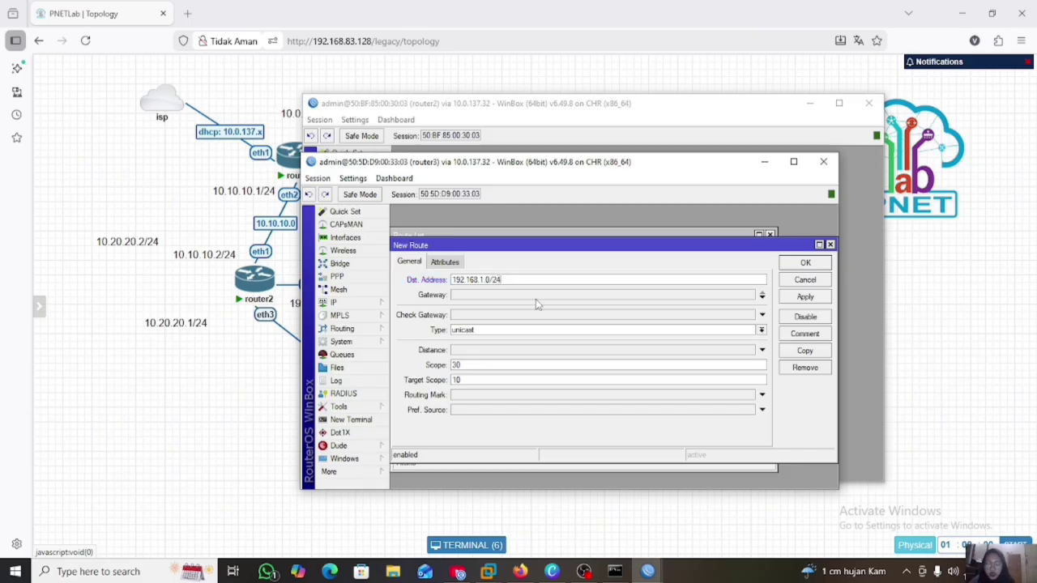
{"action": "left_click", "coordinate": [484, 295]}
{"action": "type", "text": "10.2"}
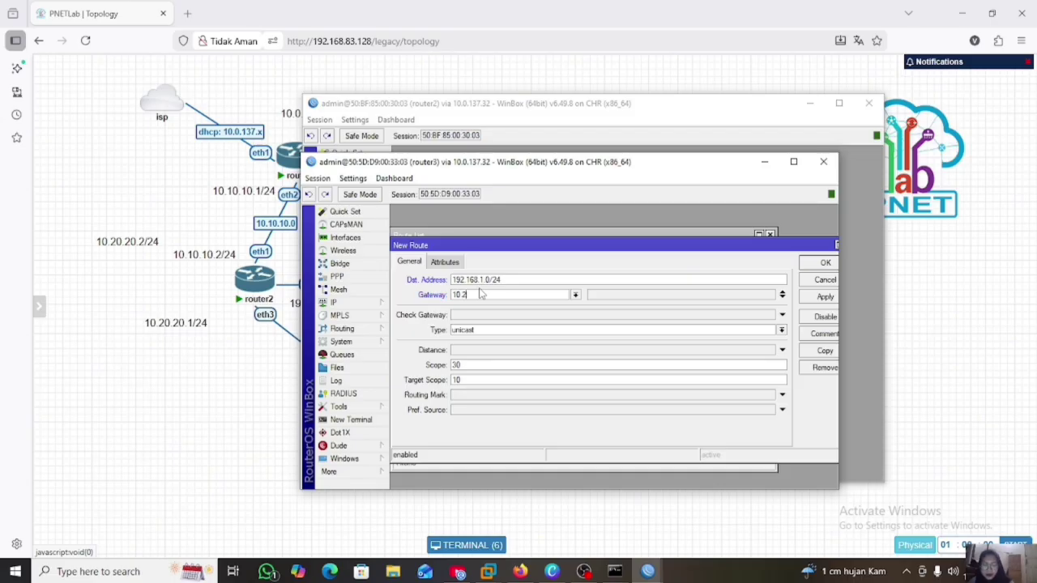
{"action": "type", "text": "0.20.1"}
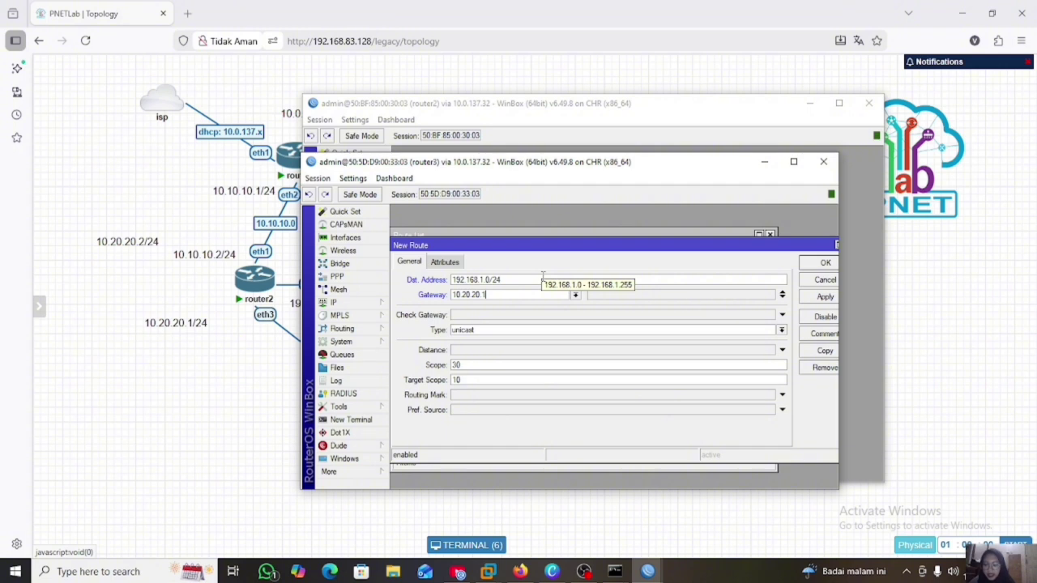
{"action": "left_click", "coordinate": [825, 296]}
{"action": "left_click", "coordinate": [824, 263]}
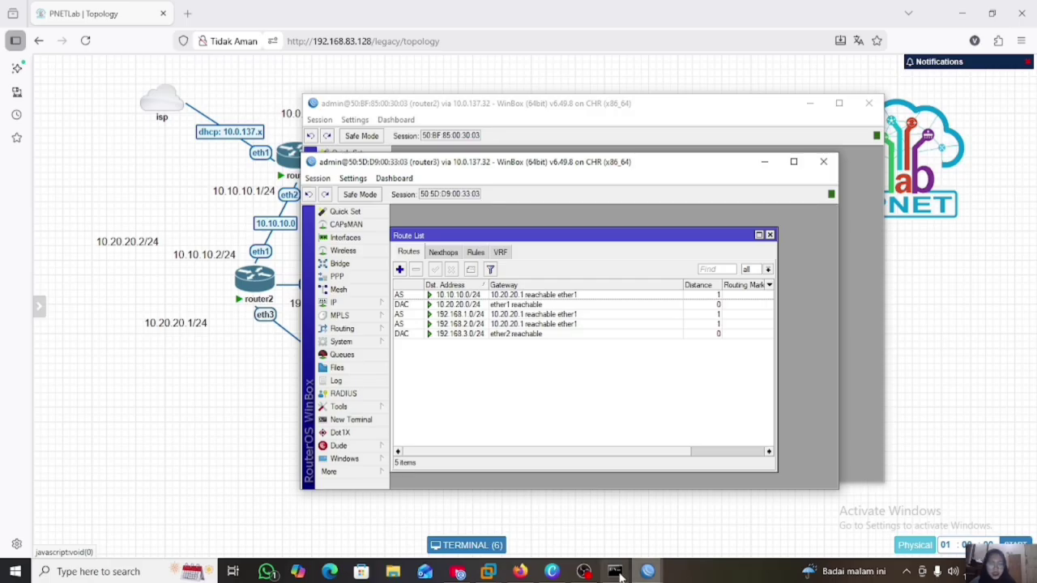
Switch to router1's WinBox session and open its IP route list
{"action": "mouse_move", "coordinate": [648, 573]}
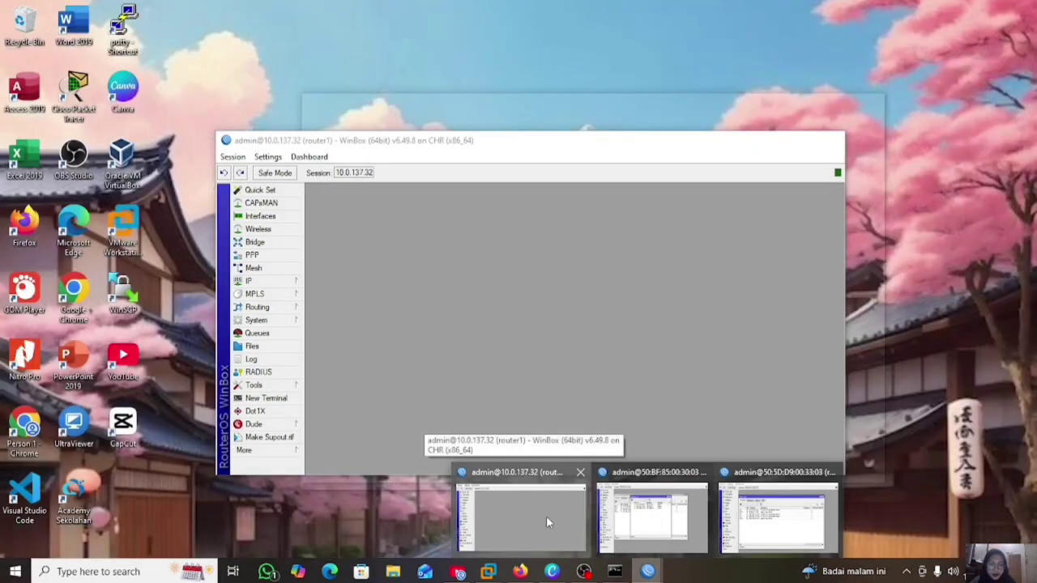
{"action": "left_click", "coordinate": [546, 516]}
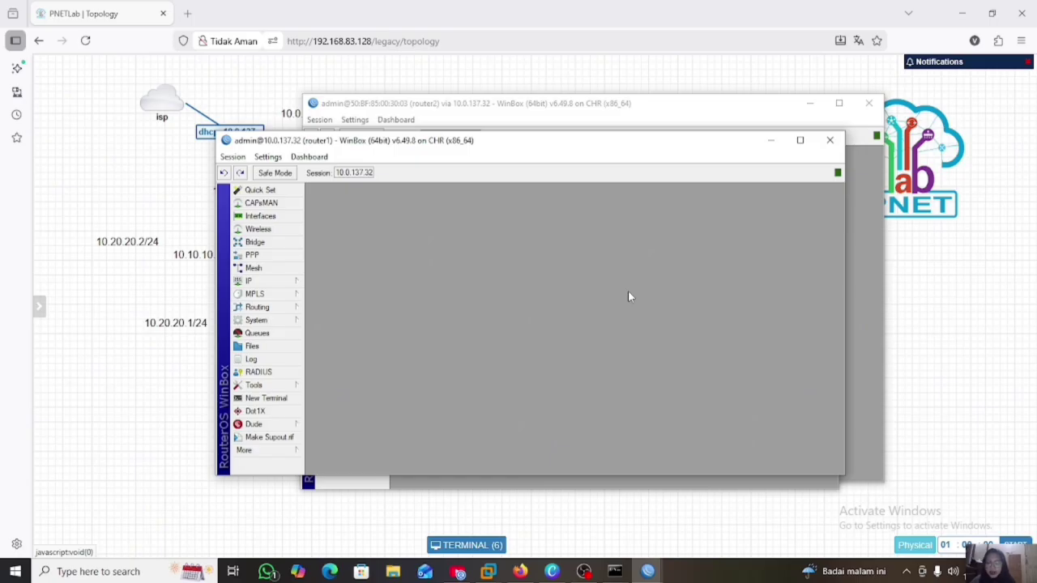
{"action": "left_click", "coordinate": [276, 281]}
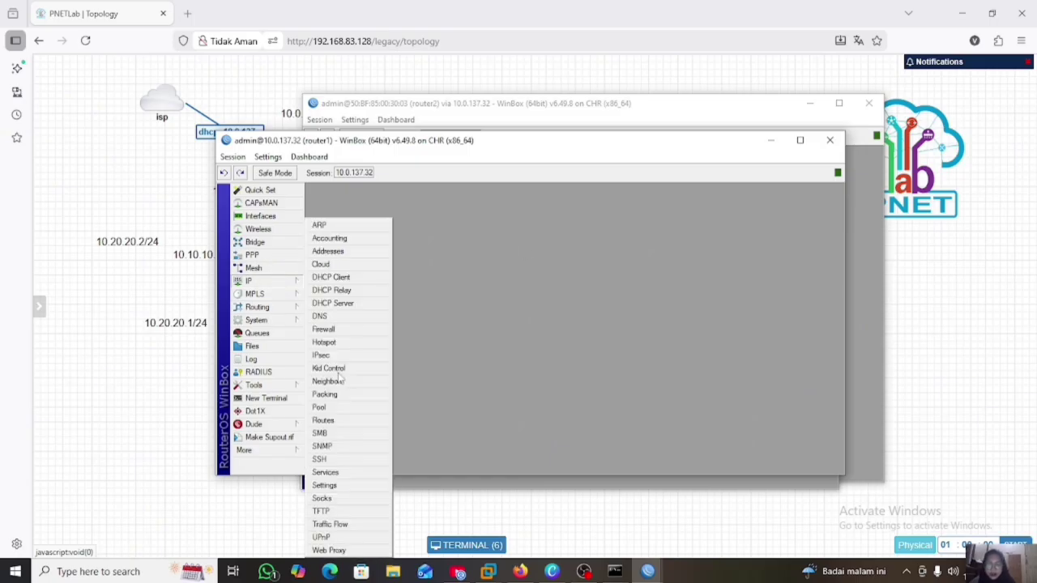
{"action": "left_click", "coordinate": [370, 420]}
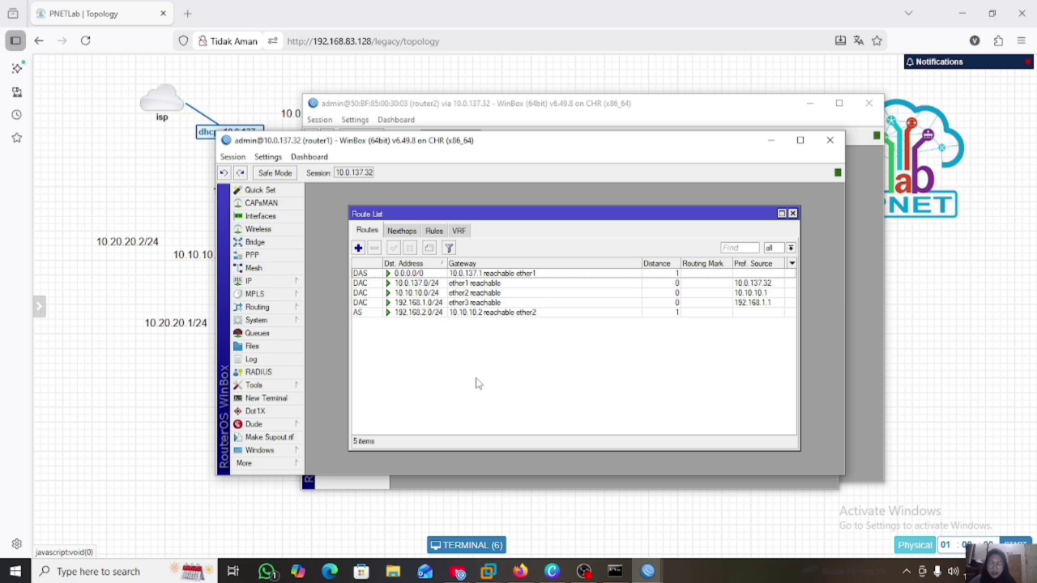
Add a static route on router1 to destination 10.20.20.0/24 through gateway 10.10.10.2
{"action": "left_click", "coordinate": [359, 249]}
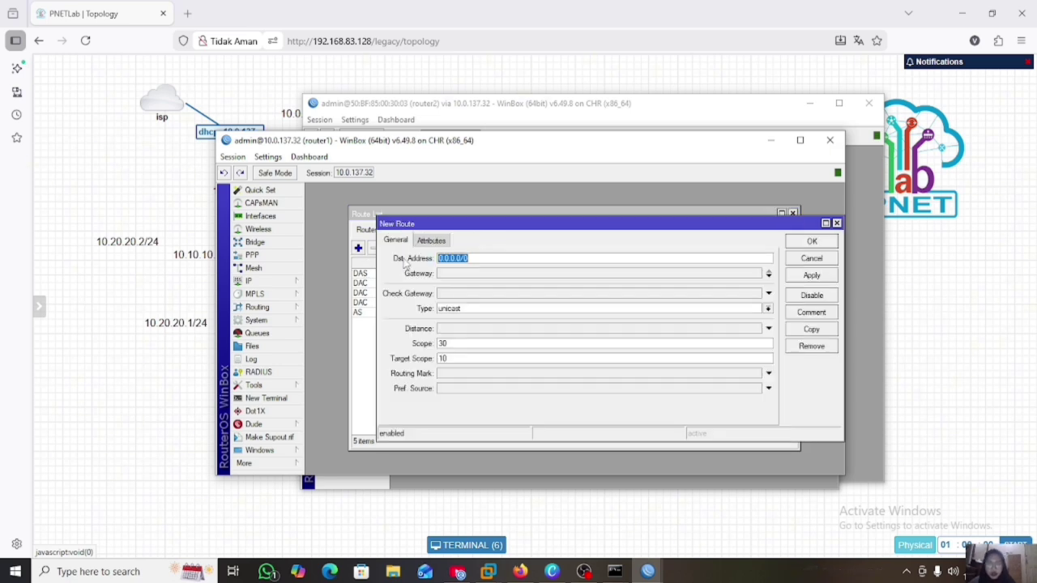
{"action": "left_click", "coordinate": [501, 259]}
{"action": "key", "text": "BackSpace"}
{"action": "key", "text": "BackSpace"}
{"action": "key", "text": "BackSpace"}
{"action": "key", "text": "BackSpace"}
{"action": "key", "text": "BackSpace"}
{"action": "key", "text": "BackSpace"}
{"action": "key", "text": "BackSpace"}
{"action": "key", "text": "BackSpace"}
{"action": "key", "text": "BackSpace"}
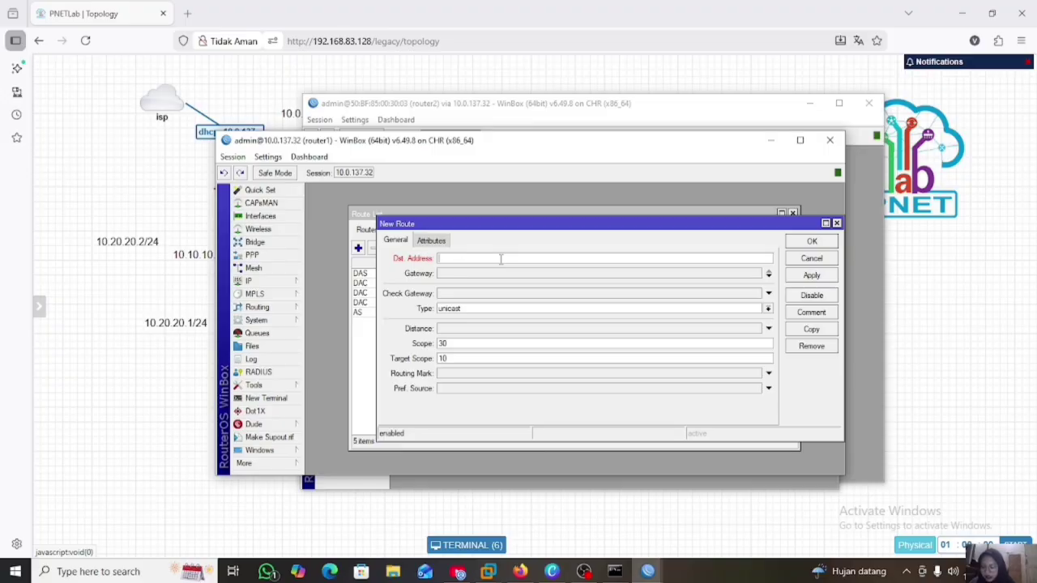
{"action": "type", "text": "10.20.20"}
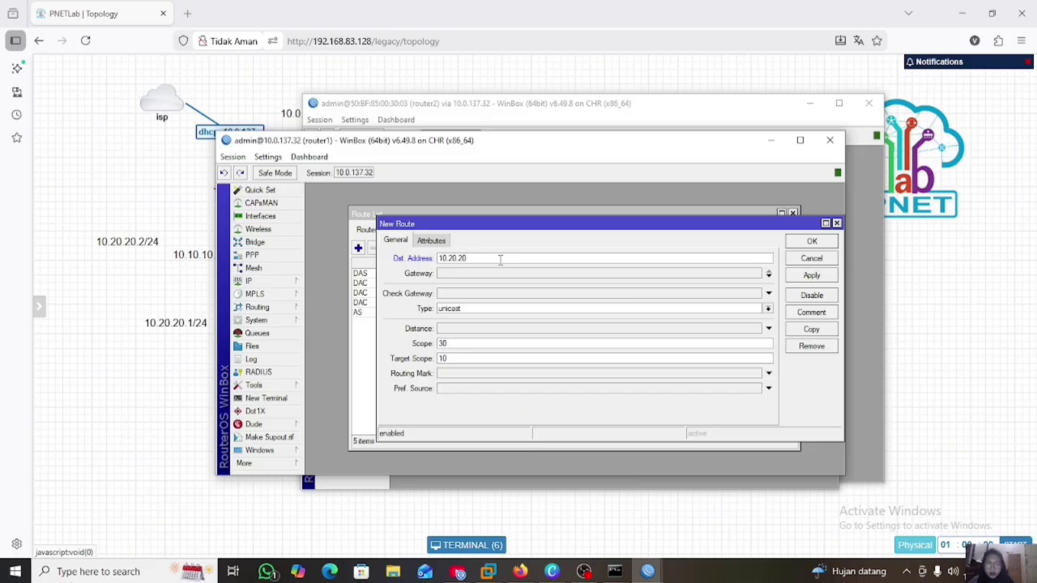
{"action": "type", "text": ".0/2"}
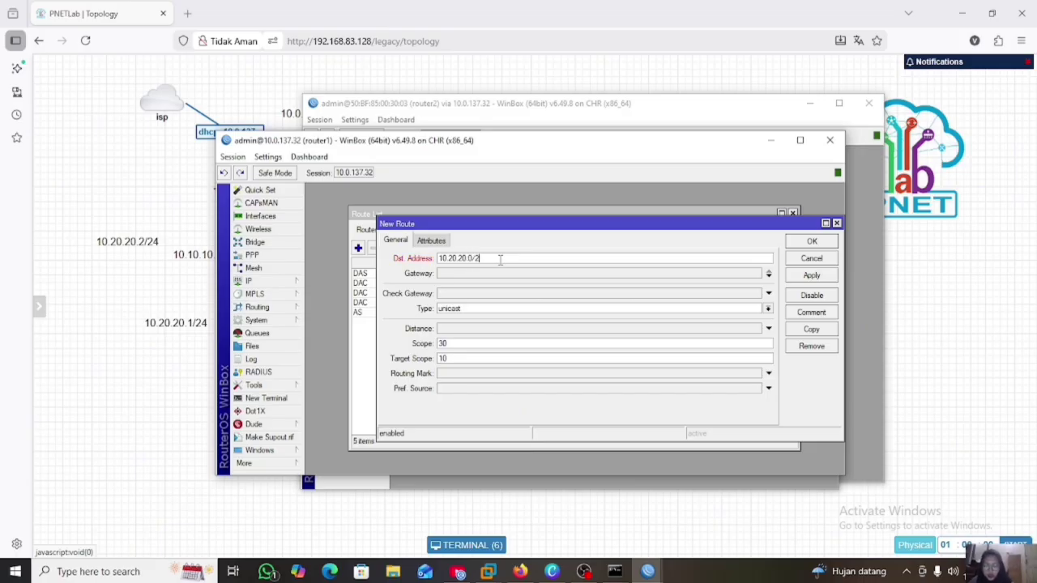
{"action": "type", "text": "4"}
{"action": "left_click", "coordinate": [482, 275]}
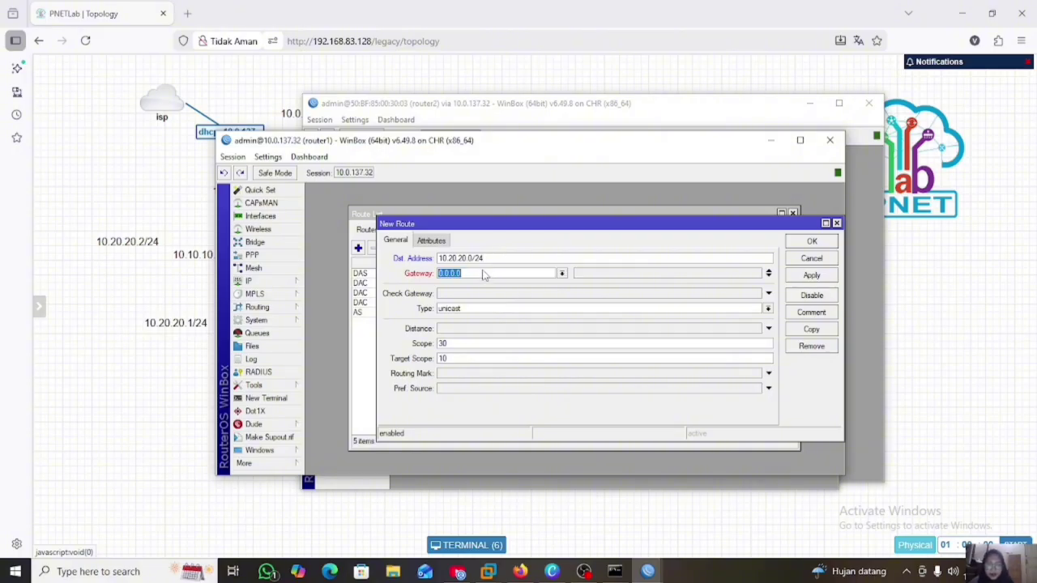
{"action": "key", "text": "BackSpace"}
{"action": "type", "text": "10"}
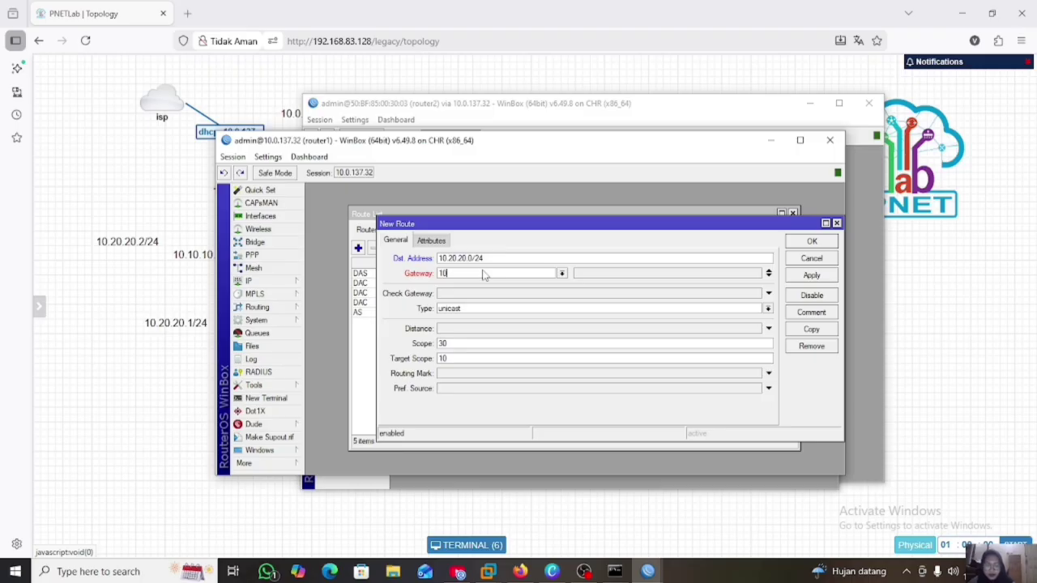
{"action": "type", "text": ".10.10.2"}
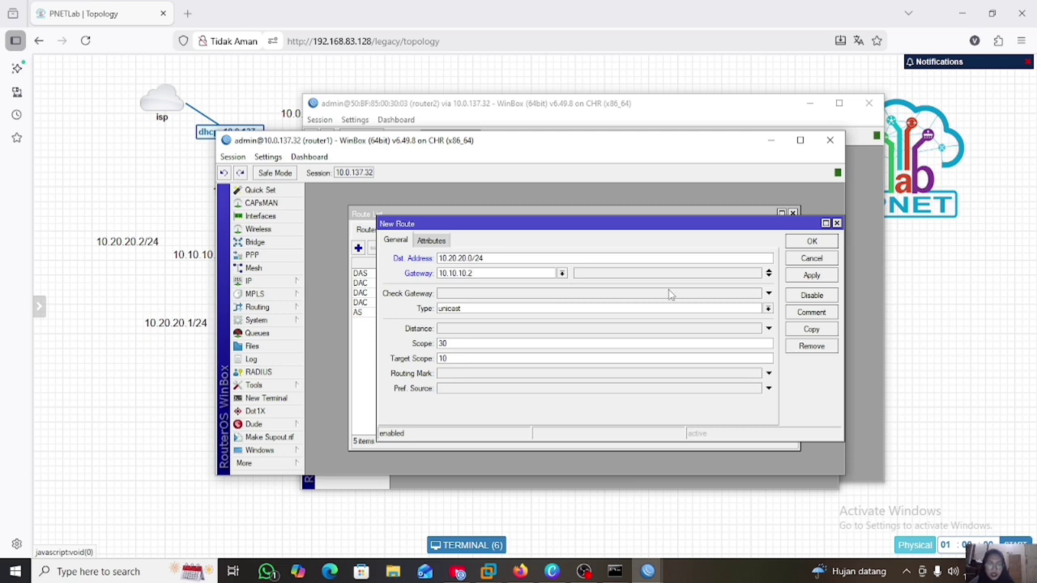
{"action": "left_click", "coordinate": [808, 278]}
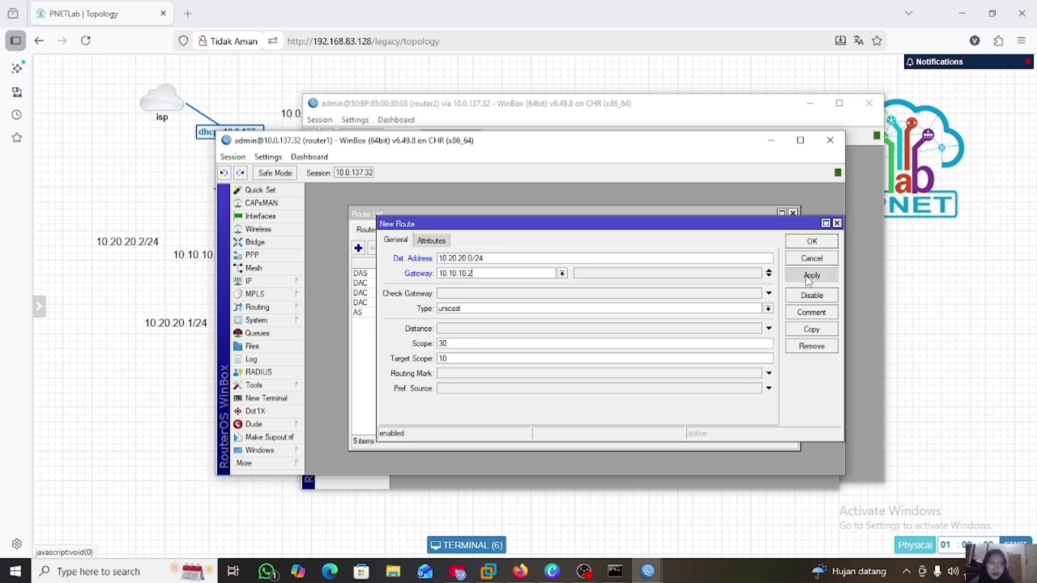
{"action": "left_click", "coordinate": [810, 242]}
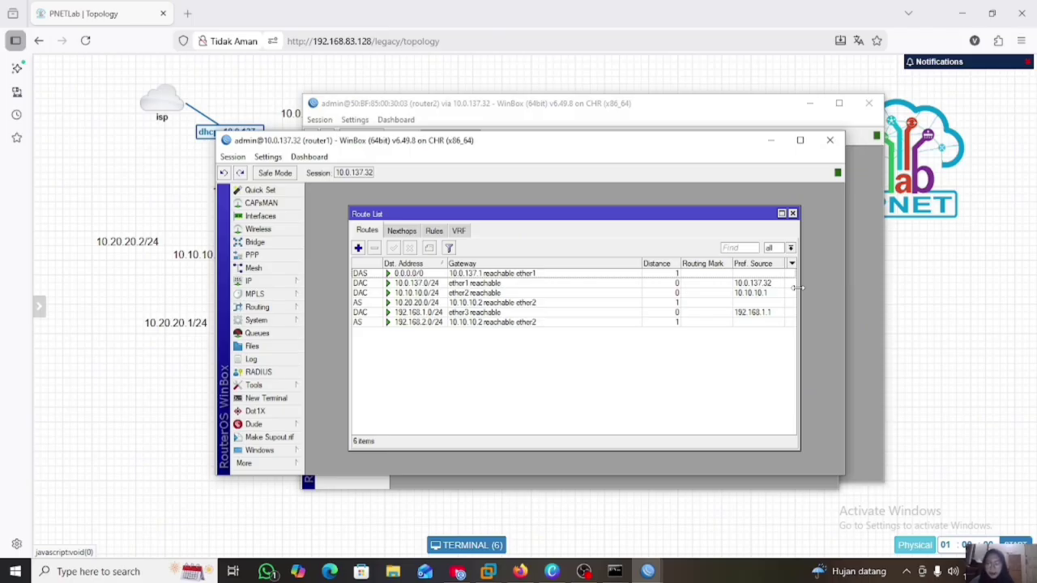
Add a static route on router1 to destination 192.168.3.0/24 through gateway 10.10.10.2
{"action": "left_click", "coordinate": [358, 248]}
{"action": "left_click", "coordinate": [491, 257]}
{"action": "key", "text": "BackSpace"}
{"action": "key", "text": "BackSpace"}
{"action": "key", "text": "BackSpace"}
{"action": "key", "text": "BackSpace"}
{"action": "key", "text": "BackSpace"}
{"action": "key", "text": "BackSpace"}
{"action": "key", "text": "BackSpace"}
{"action": "key", "text": "BackSpace"}
{"action": "key", "text": "BackSpace"}
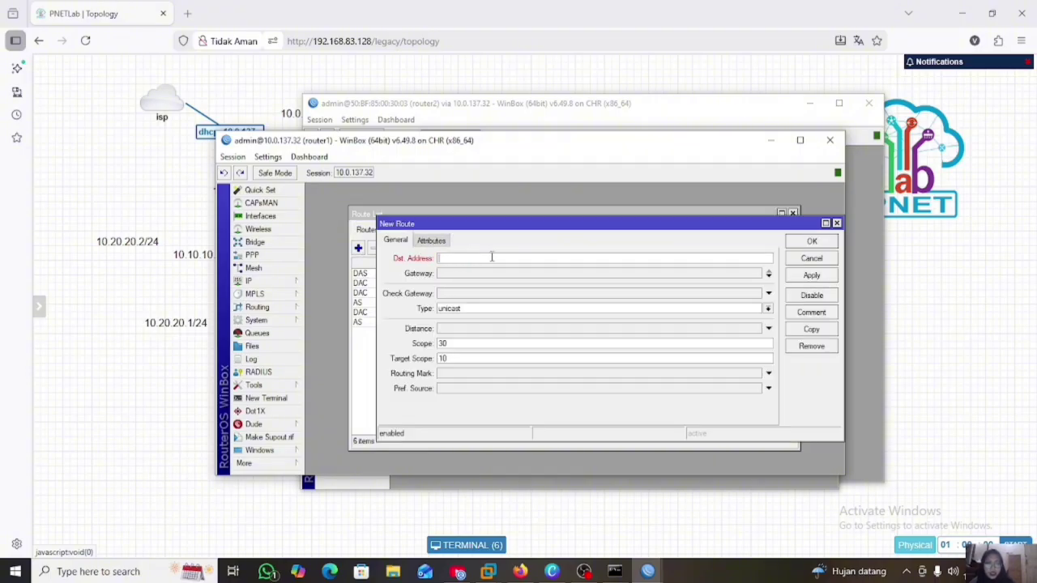
{"action": "type", "text": "192.16"}
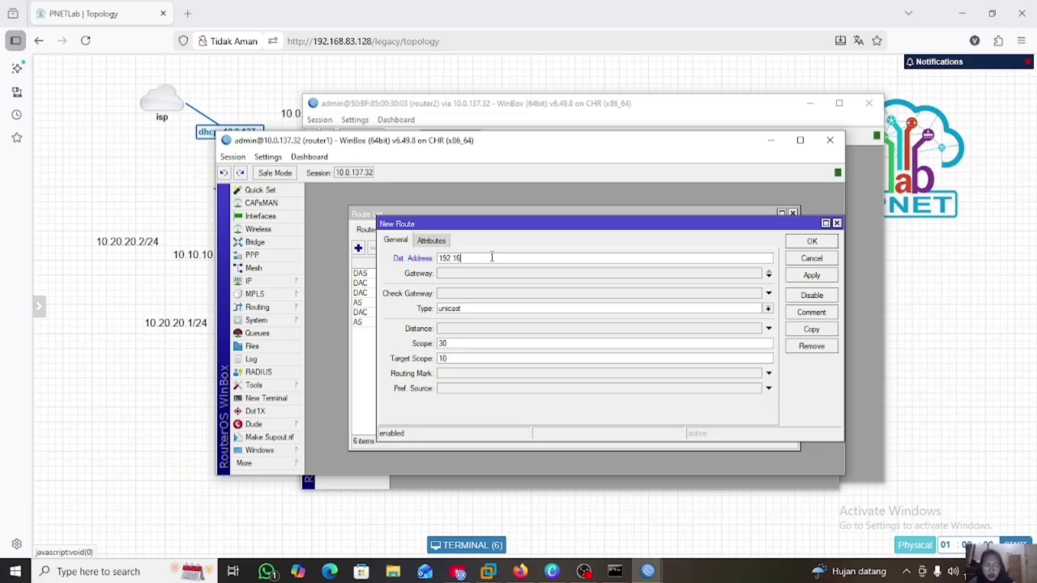
{"action": "type", "text": "8.3.0/24"}
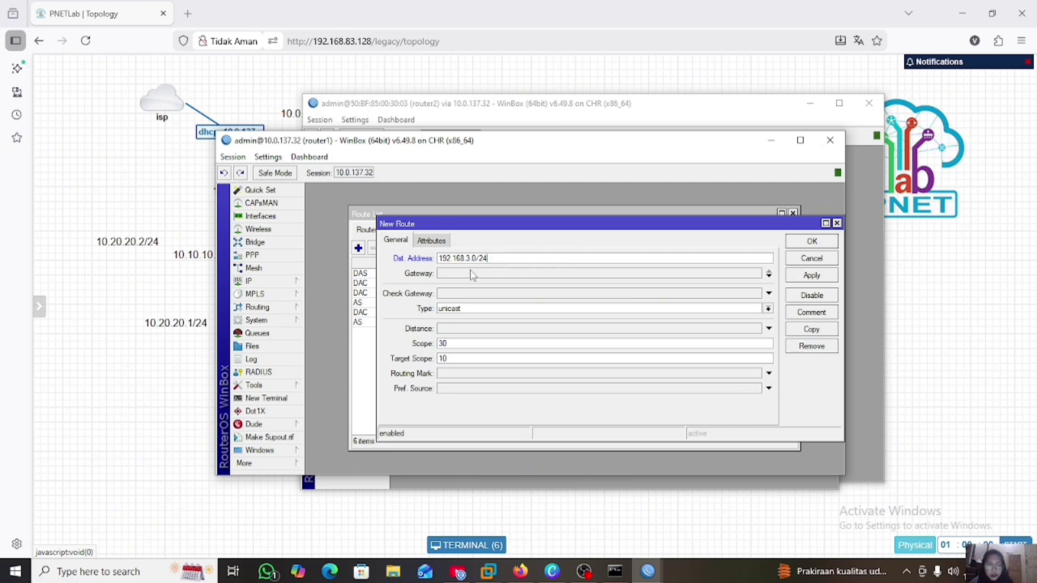
{"action": "left_click", "coordinate": [471, 274]}
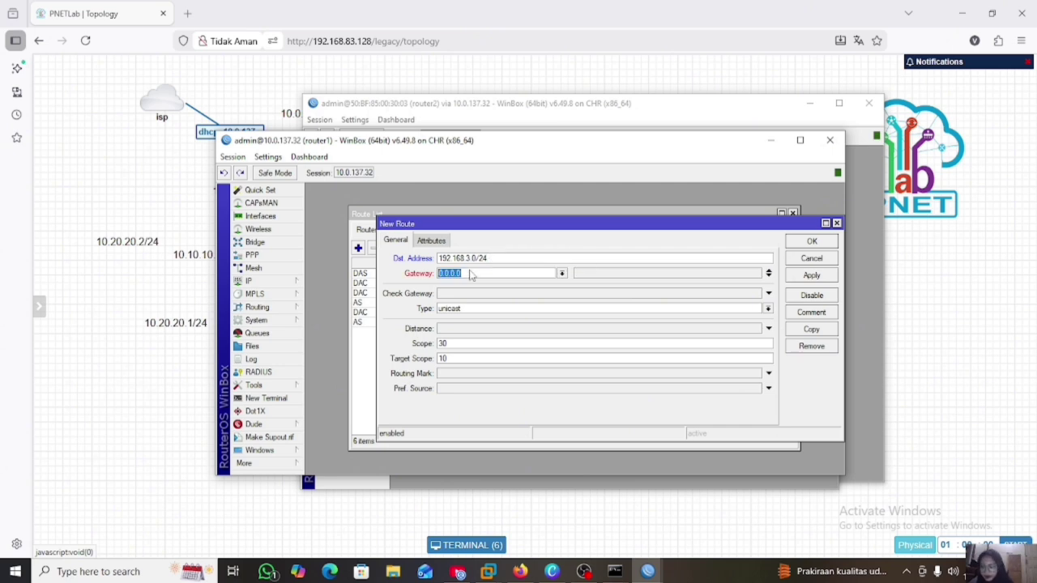
{"action": "key", "text": "BackSpace"}
{"action": "type", "text": "1"}
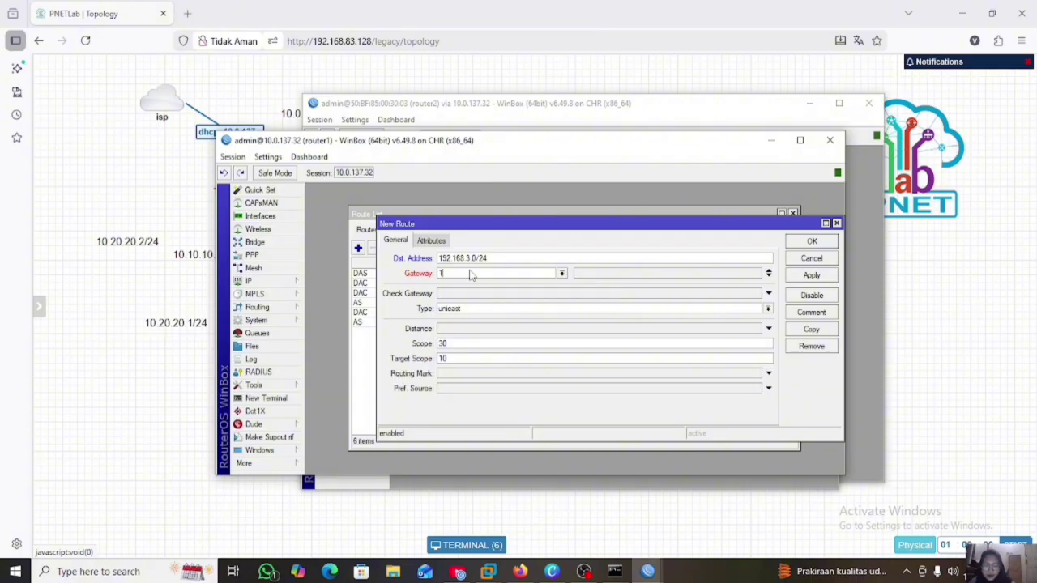
{"action": "type", "text": "0.10.10.2"}
{"action": "left_click", "coordinate": [811, 276]}
{"action": "left_click", "coordinate": [813, 241]}
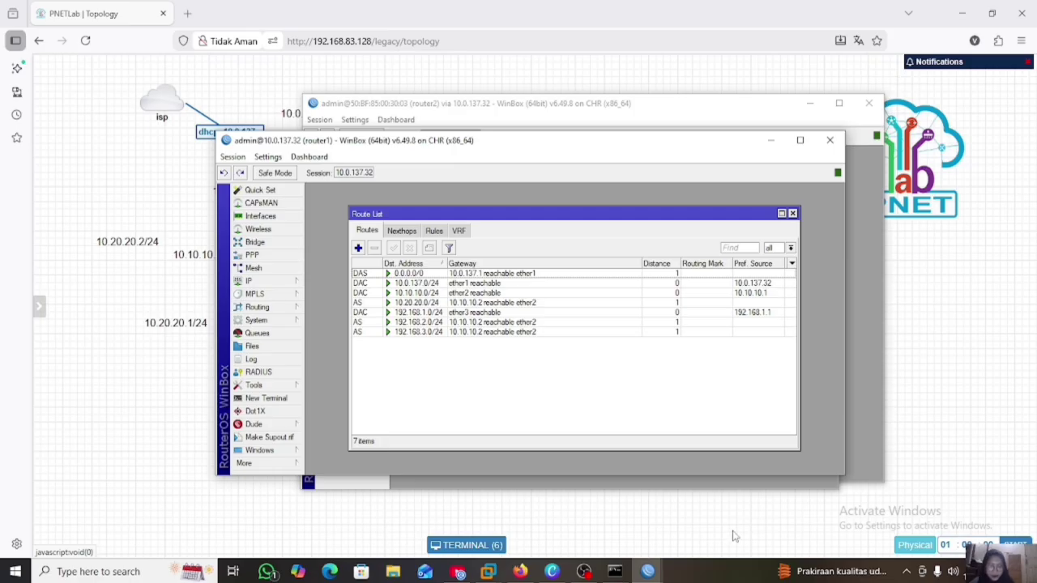
Switch to router2's WinBox session, close its open inner window and open the IP route list
{"action": "mouse_move", "coordinate": [653, 572]}
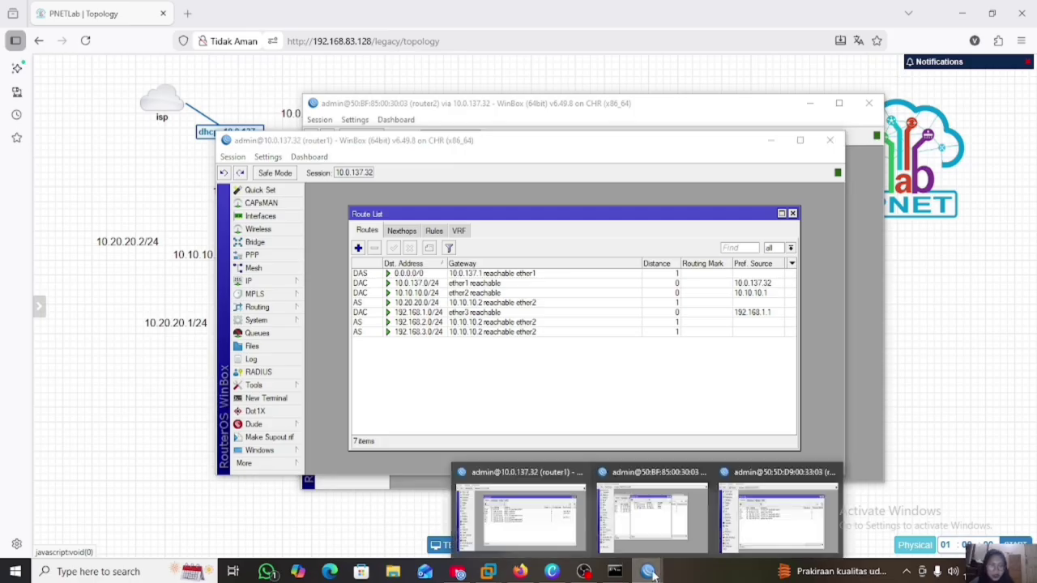
{"action": "left_click", "coordinate": [661, 528]}
{"action": "left_click", "coordinate": [771, 176]}
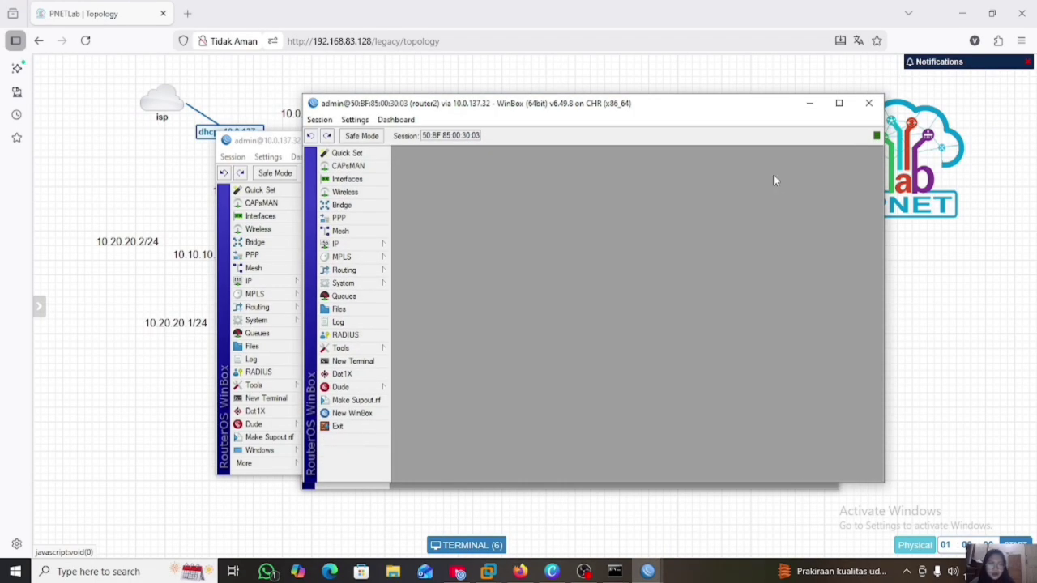
{"action": "left_click", "coordinate": [384, 250]}
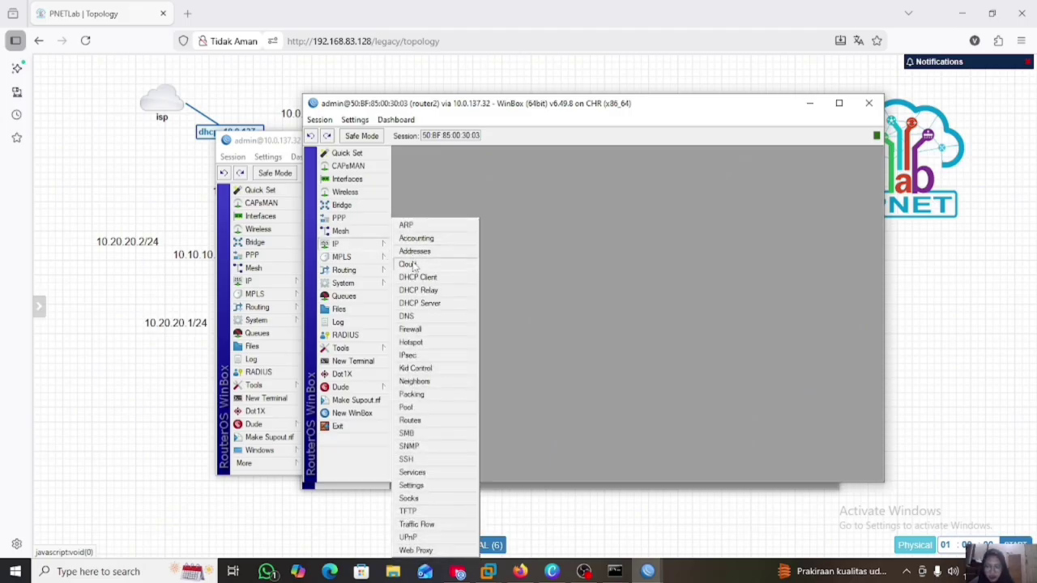
{"action": "left_click", "coordinate": [410, 421]}
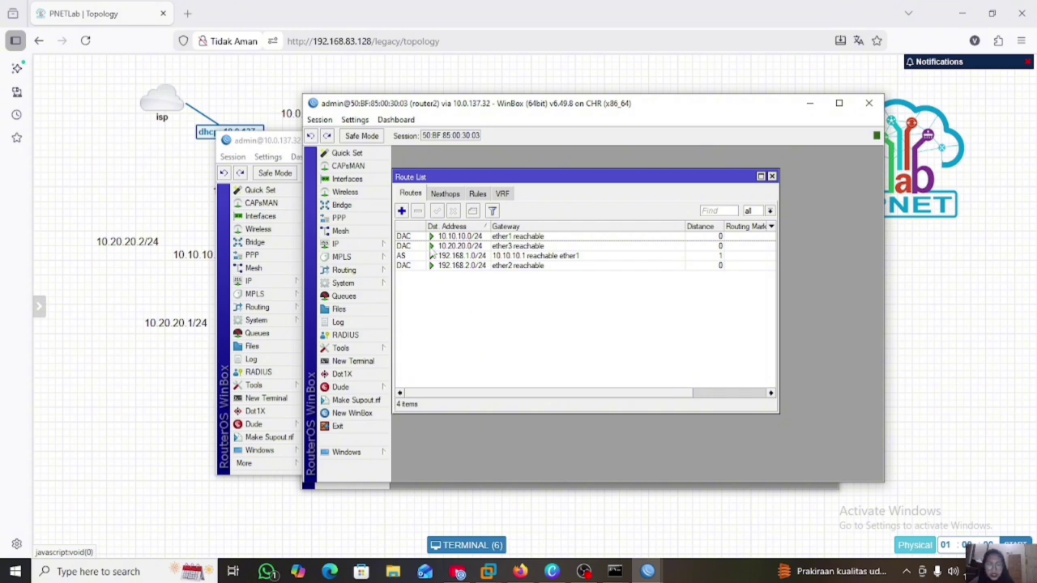
Create a new static route on router2 to destination 192.168.3.0/24 through gateway 10.20.20.2
{"action": "left_click", "coordinate": [401, 212]}
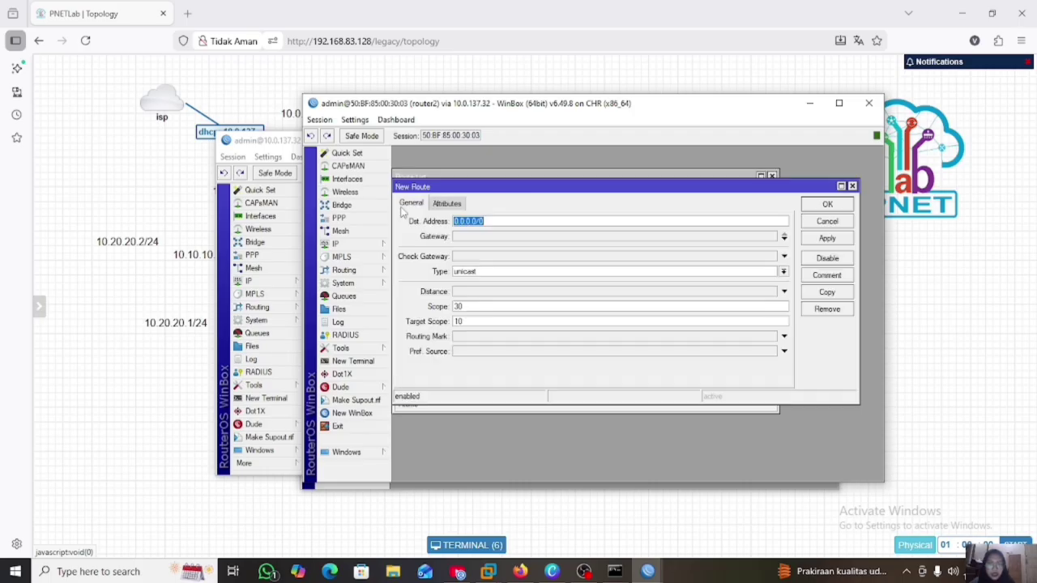
{"action": "left_click", "coordinate": [498, 221]}
{"action": "key", "text": "BackSpace"}
{"action": "key", "text": "BackSpace"}
{"action": "key", "text": "BackSpace"}
{"action": "key", "text": "BackSpace"}
{"action": "key", "text": "BackSpace"}
{"action": "key", "text": "BackSpace"}
{"action": "key", "text": "BackSpace"}
{"action": "key", "text": "BackSpace"}
{"action": "key", "text": "BackSpace"}
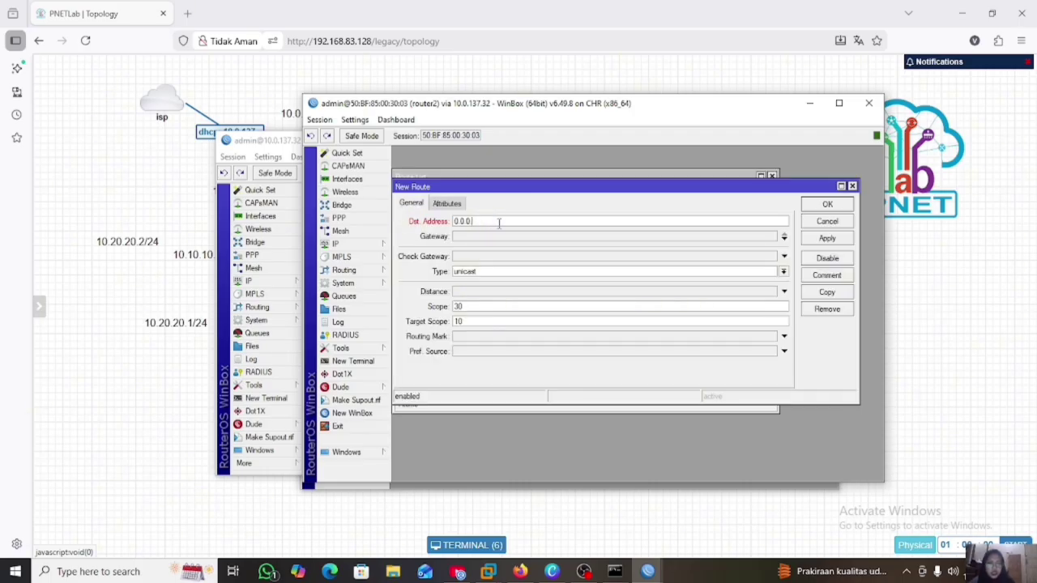
{"action": "type", "text": "192.168.3"}
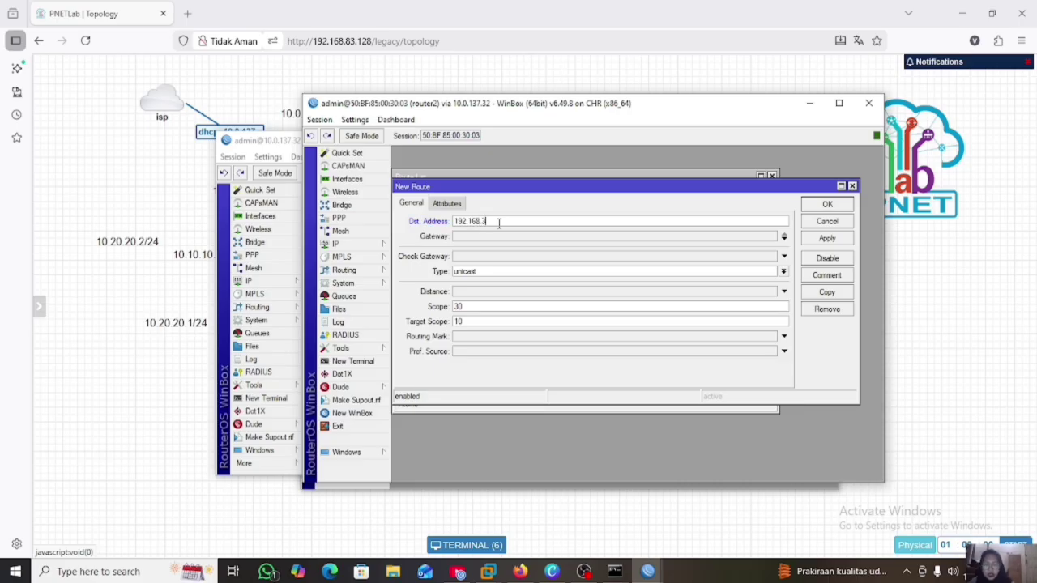
{"action": "type", "text": ".0/29"}
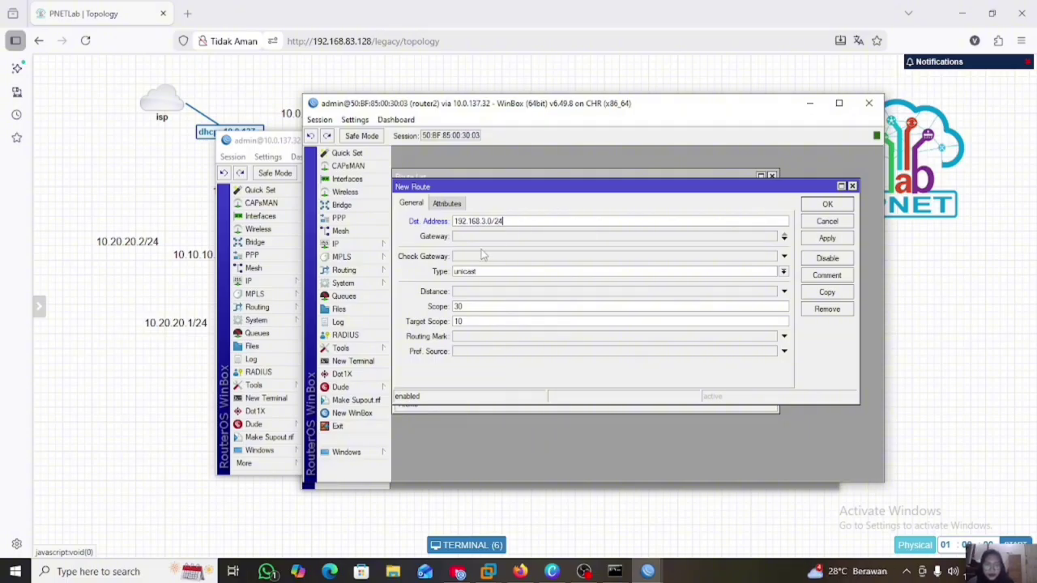
{"action": "left_click", "coordinate": [482, 237]}
{"action": "key", "text": "BackSpace"}
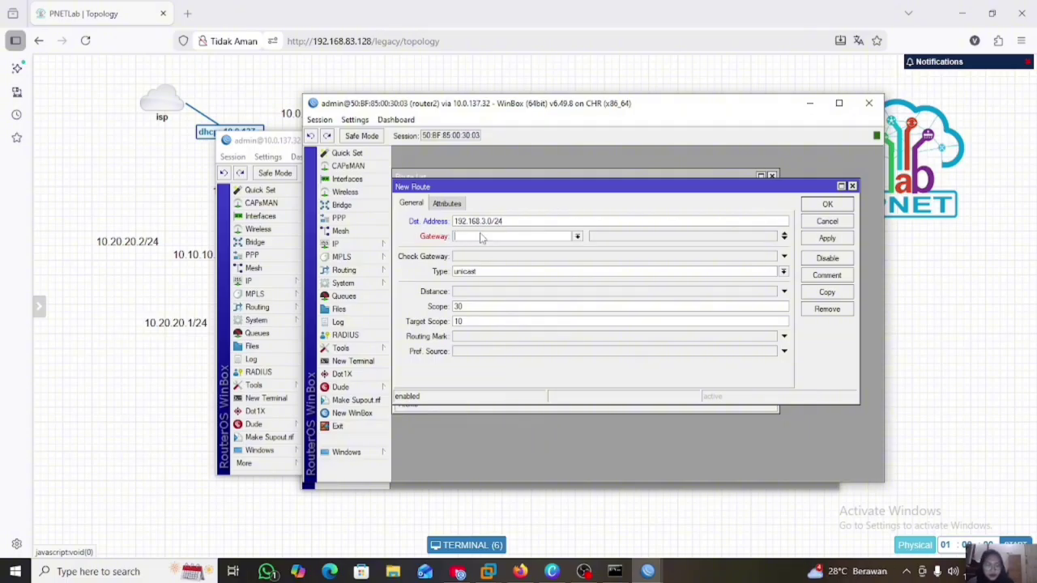
{"action": "type", "text": "10.20.2"}
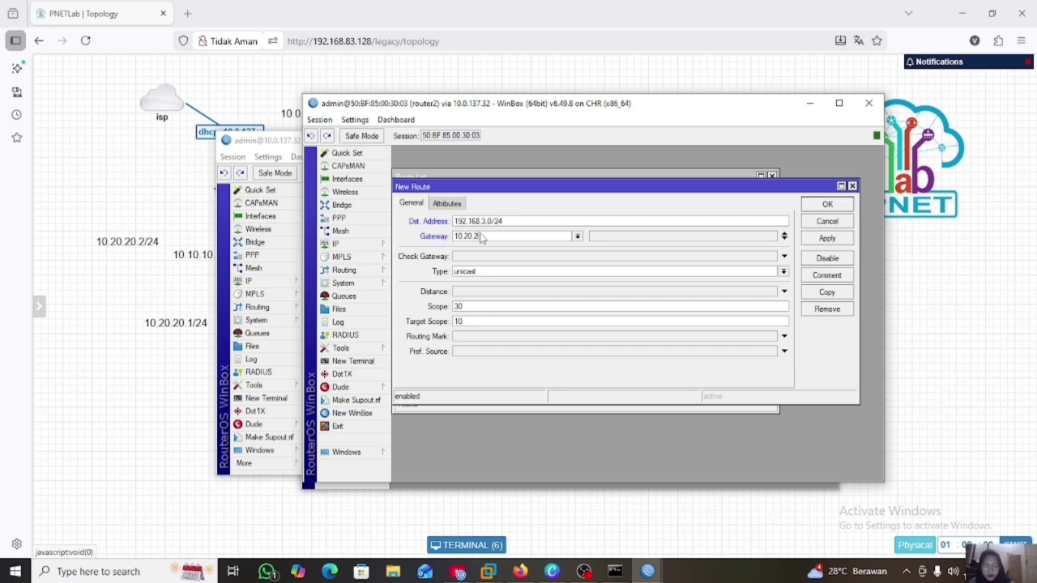
{"action": "type", "text": "0.2"}
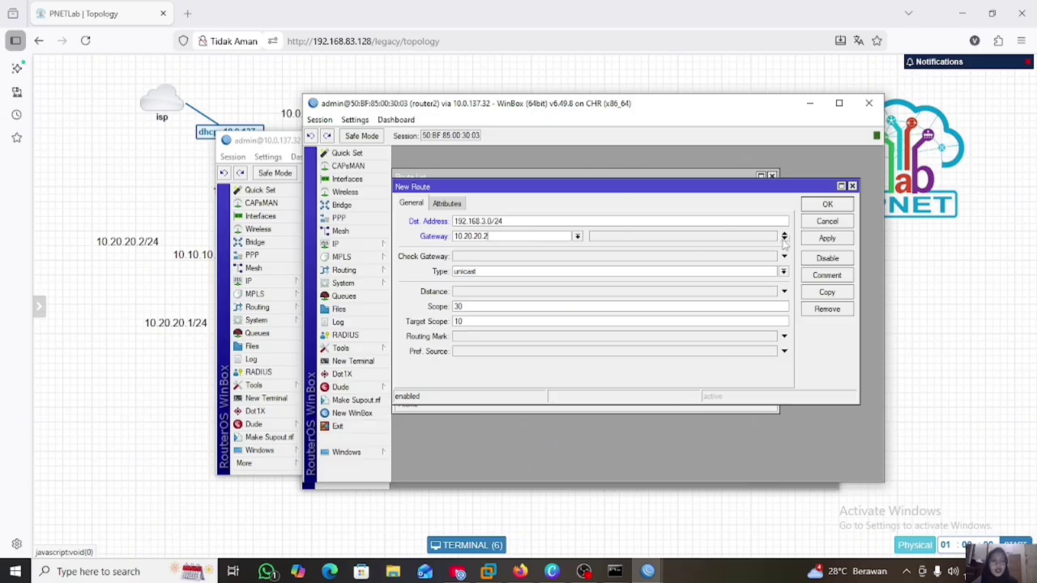
Apply and save router2's new static route to 192.168.3.0/24 through gateway 10.20.20.2
{"action": "left_click", "coordinate": [810, 242]}
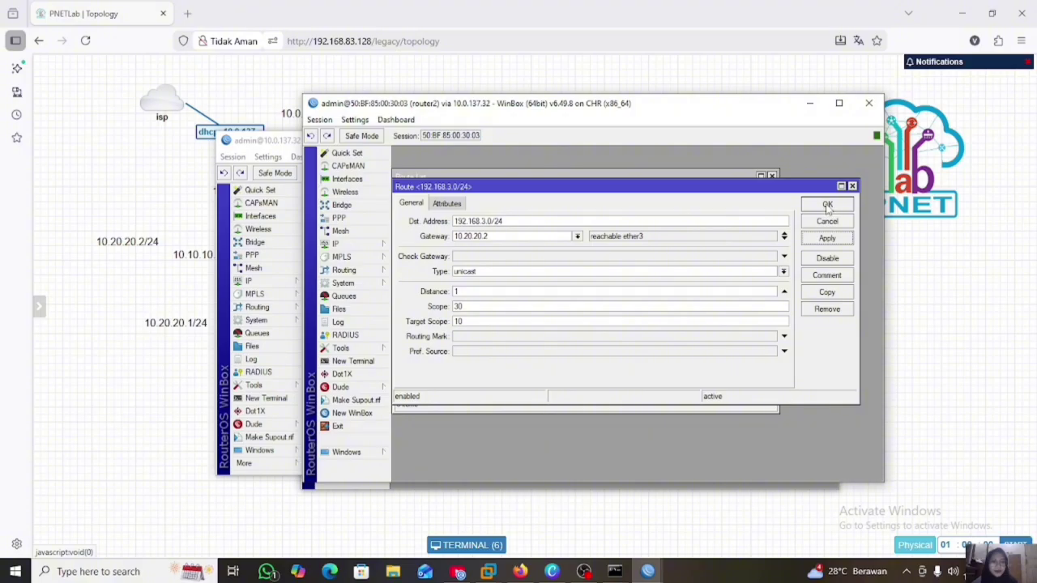
{"action": "left_click", "coordinate": [827, 204]}
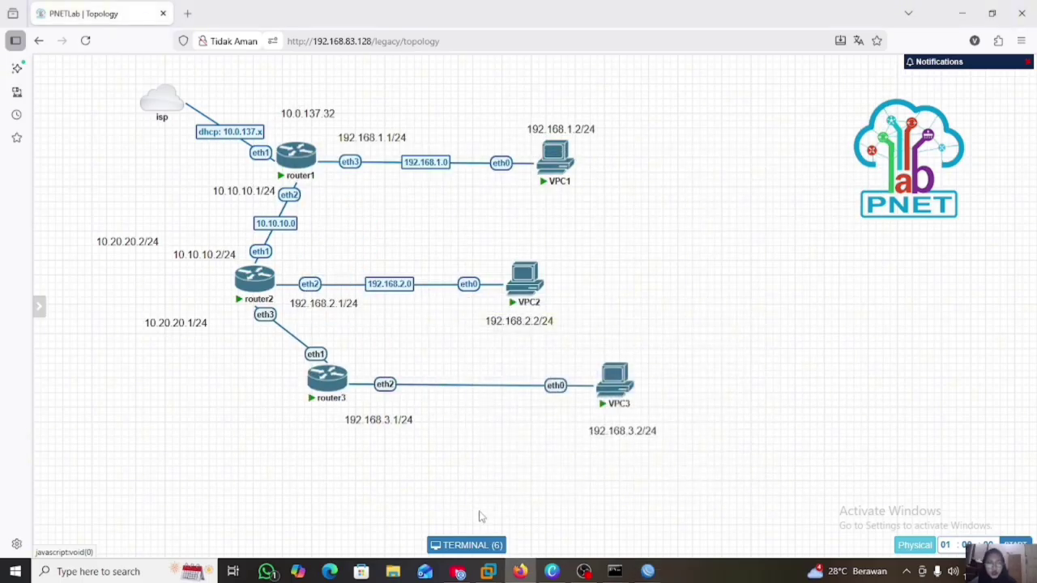
In VPC3's terminal, assign IP address 192.168.3.2/24 with gateway 192.168.3.1/24
{"action": "left_click", "coordinate": [467, 545]}
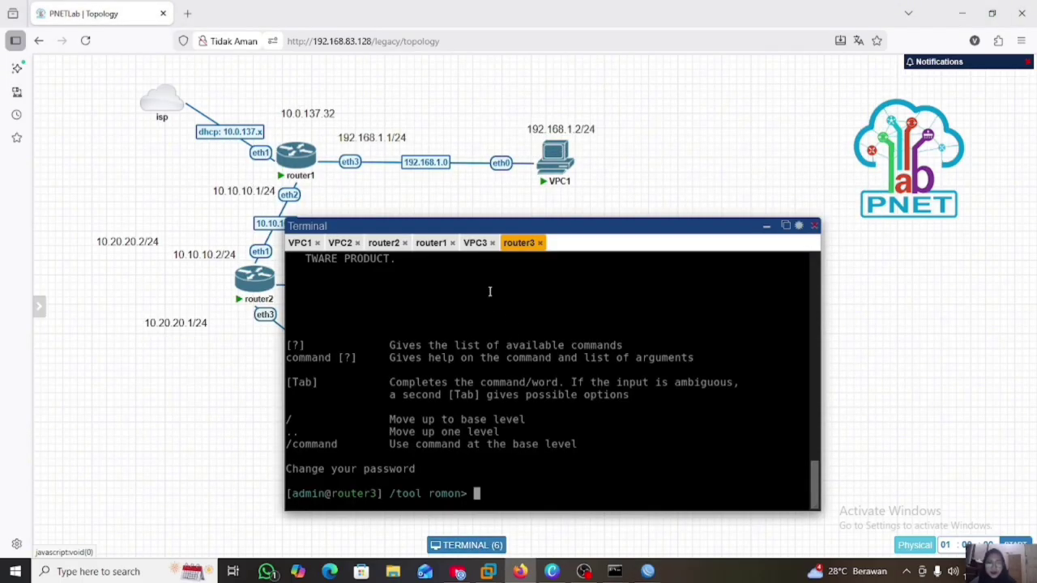
{"action": "left_click", "coordinate": [473, 243]}
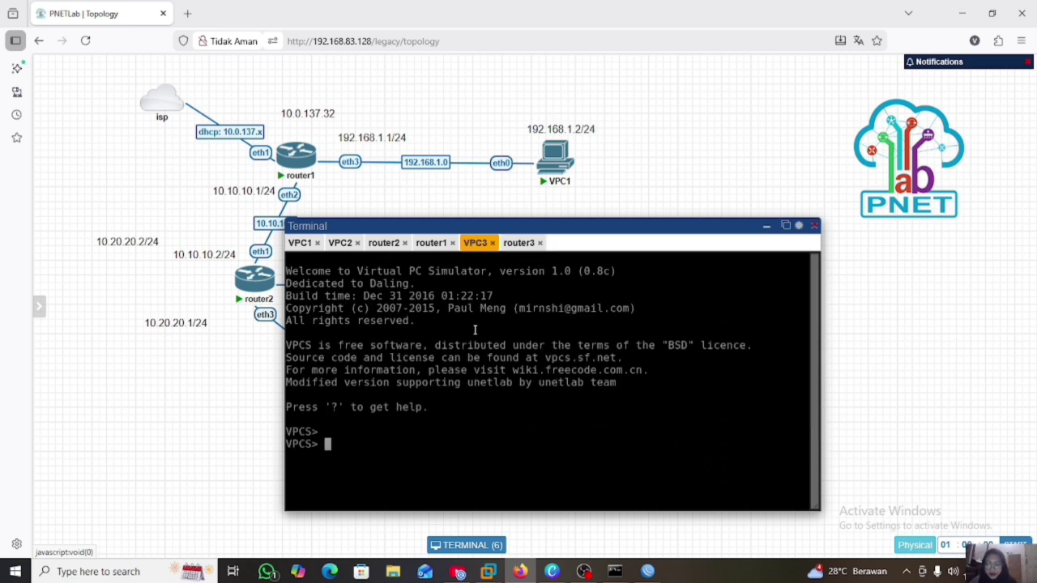
{"action": "type", "text": "ip "}
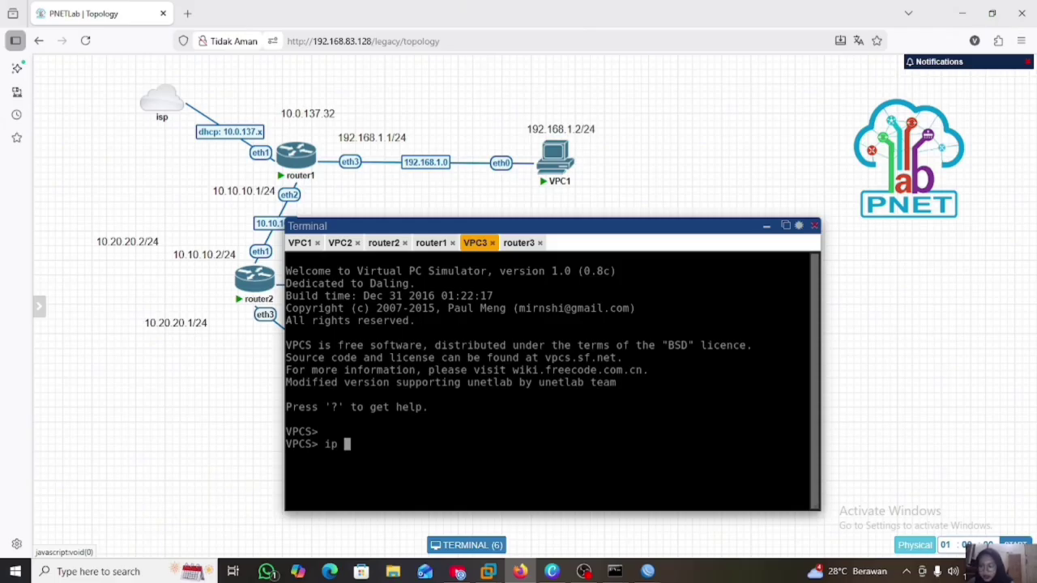
{"action": "type", "text": "192"}
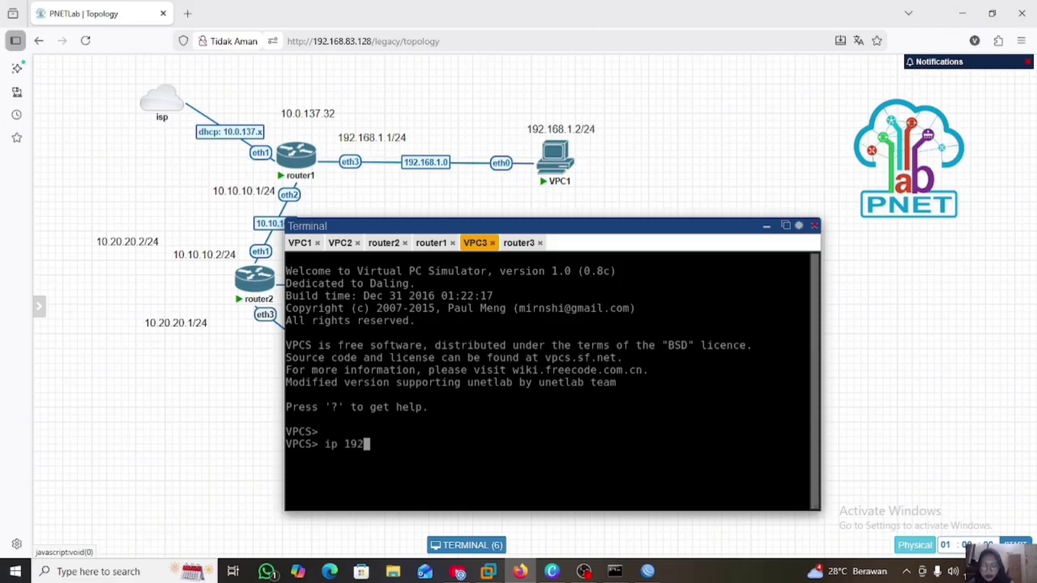
{"action": "type", "text": ".168."}
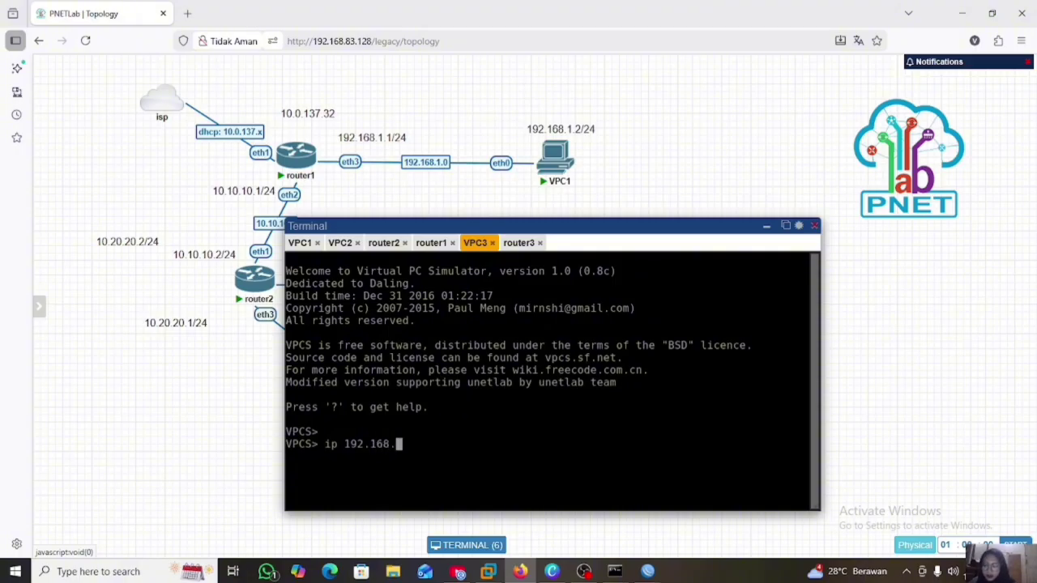
{"action": "type", "text": "3."}
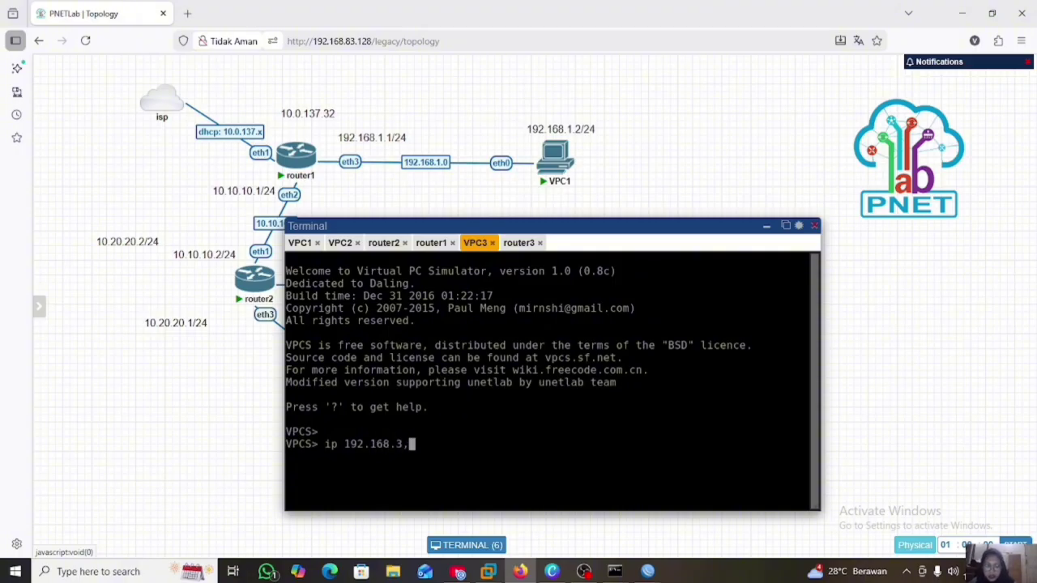
{"action": "type", "text": "2/24"}
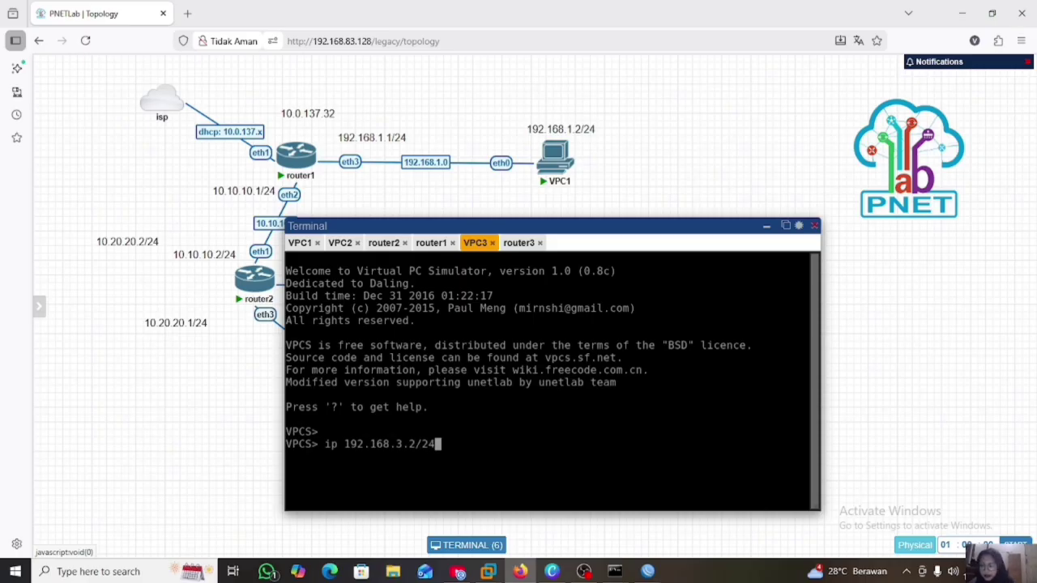
{"action": "type", "text": " 192"}
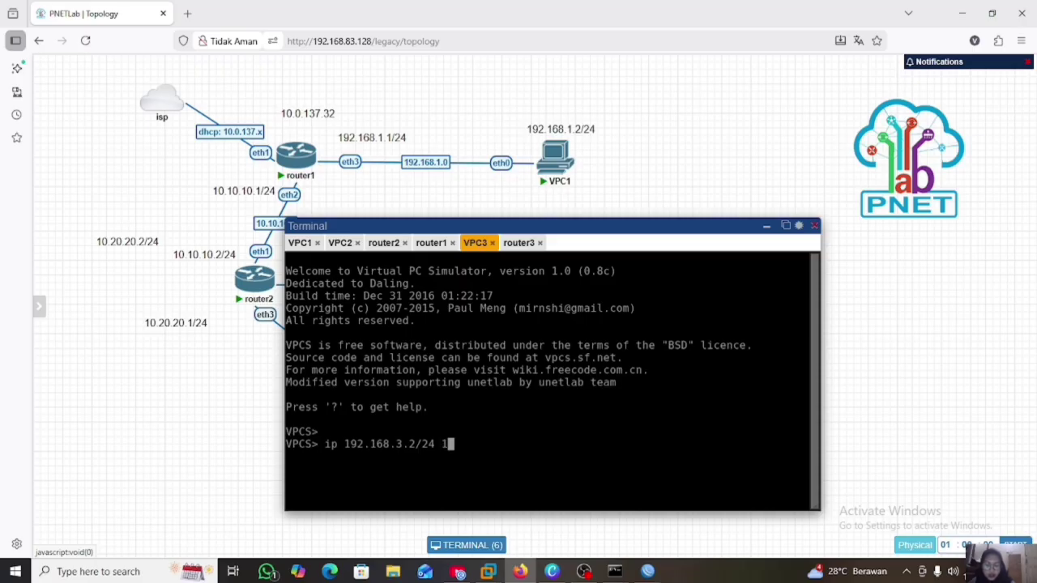
{"action": "type", "text": ".168.3.1/24"}
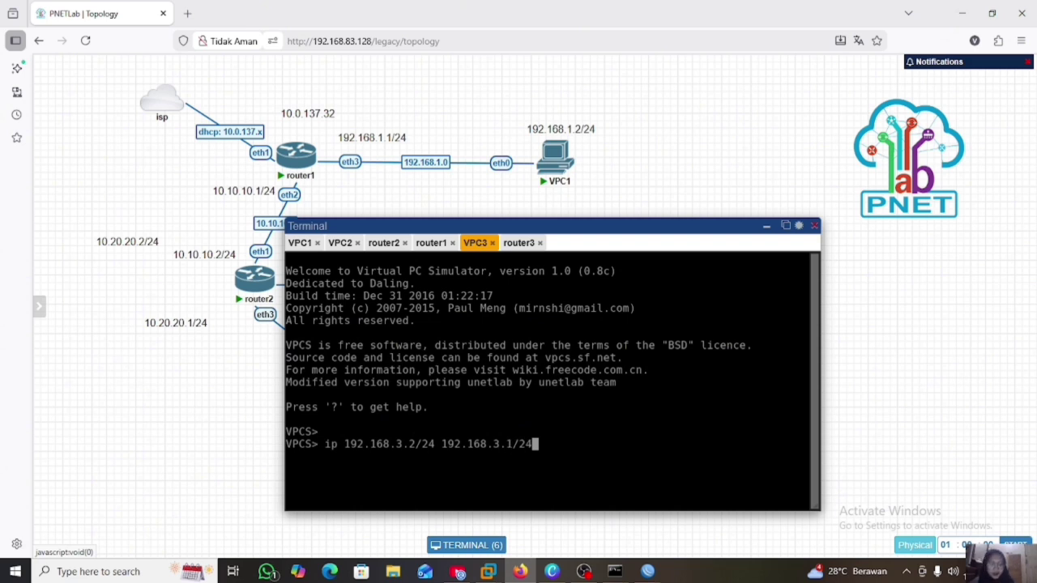
{"action": "key", "text": "Return"}
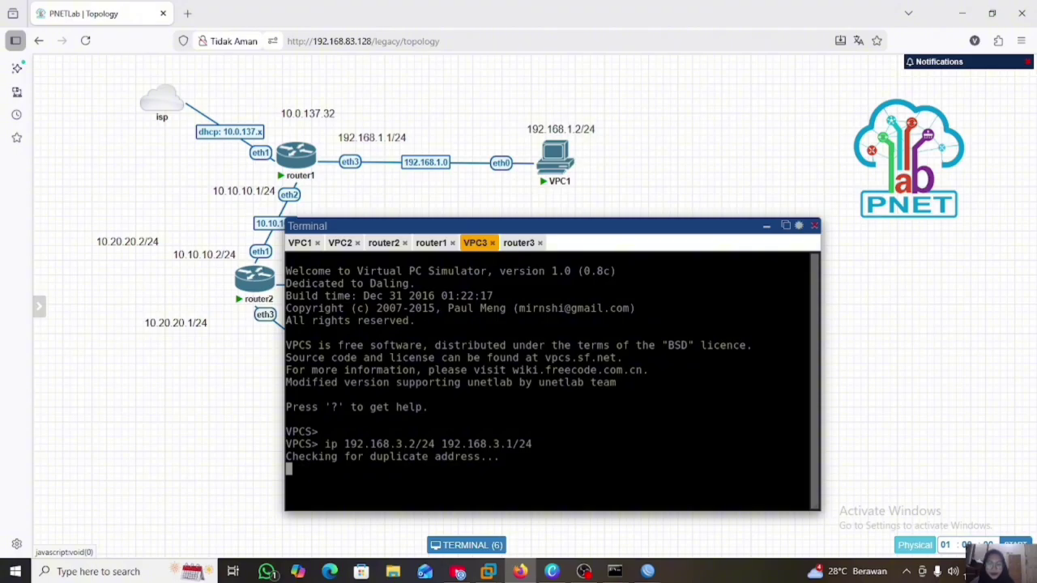
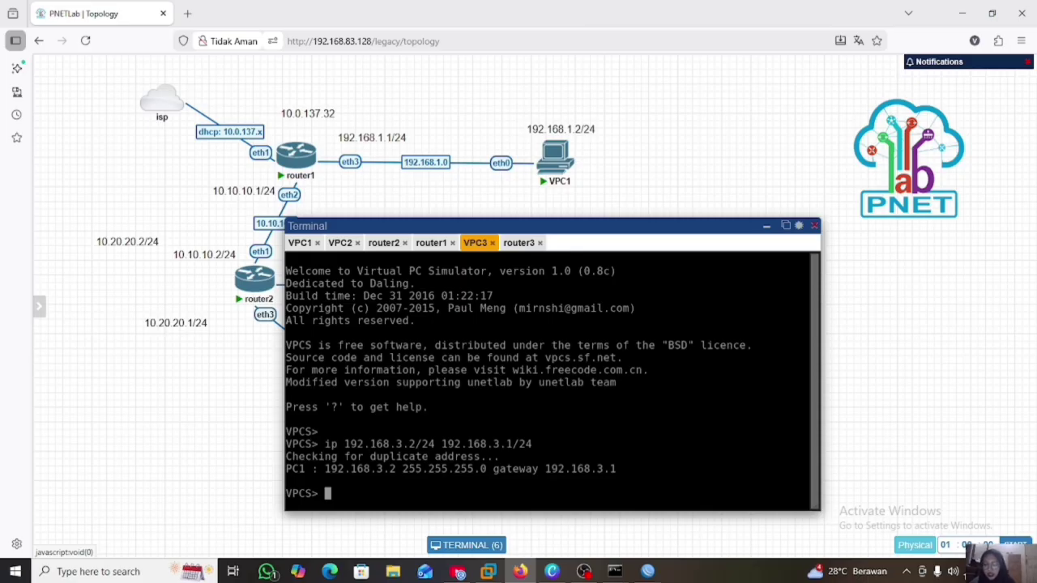
Ping VPC2 at 192.168.2.2 from VPC3, and stop the ping after several replies
{"action": "type", "text": "ping "}
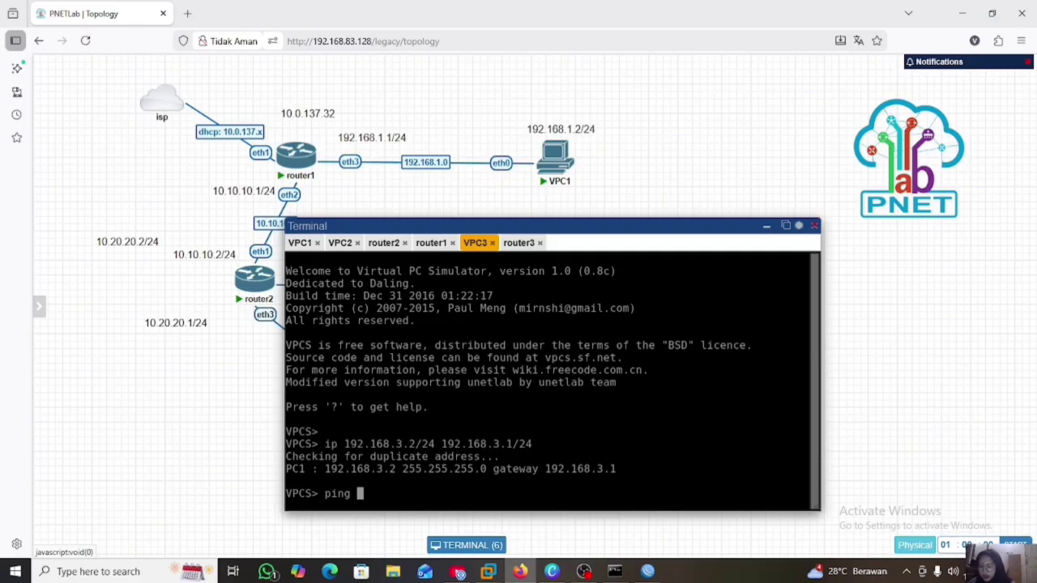
{"action": "type", "text": "19"}
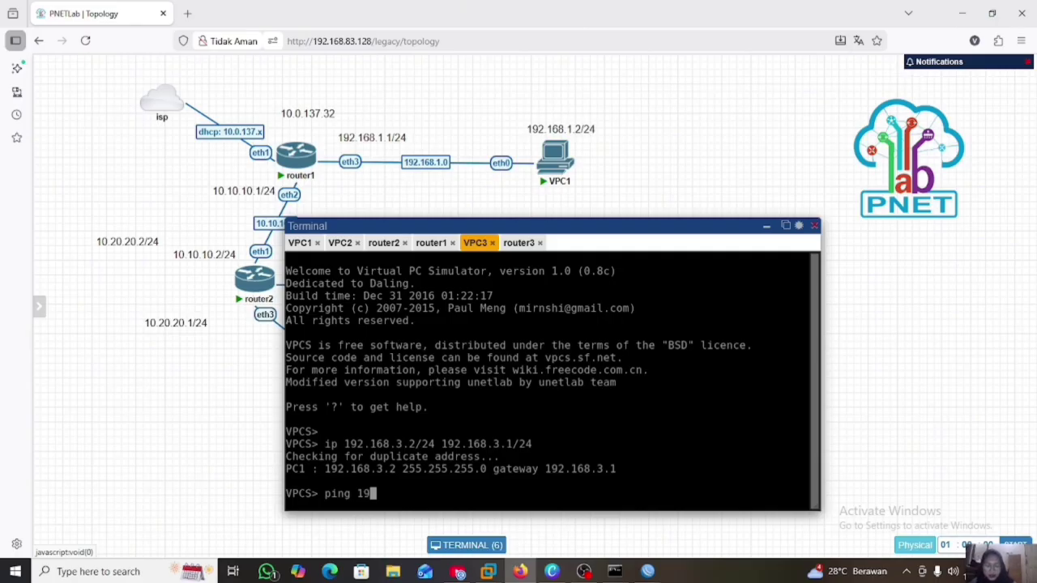
{"action": "type", "text": "2."}
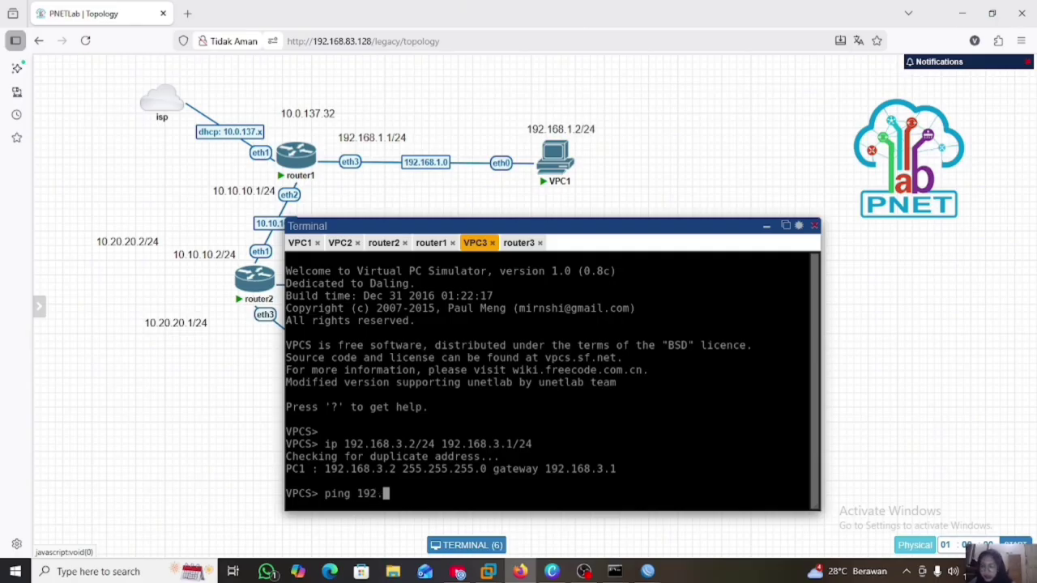
{"action": "type", "text": "1"}
{"action": "type", "text": "6"}
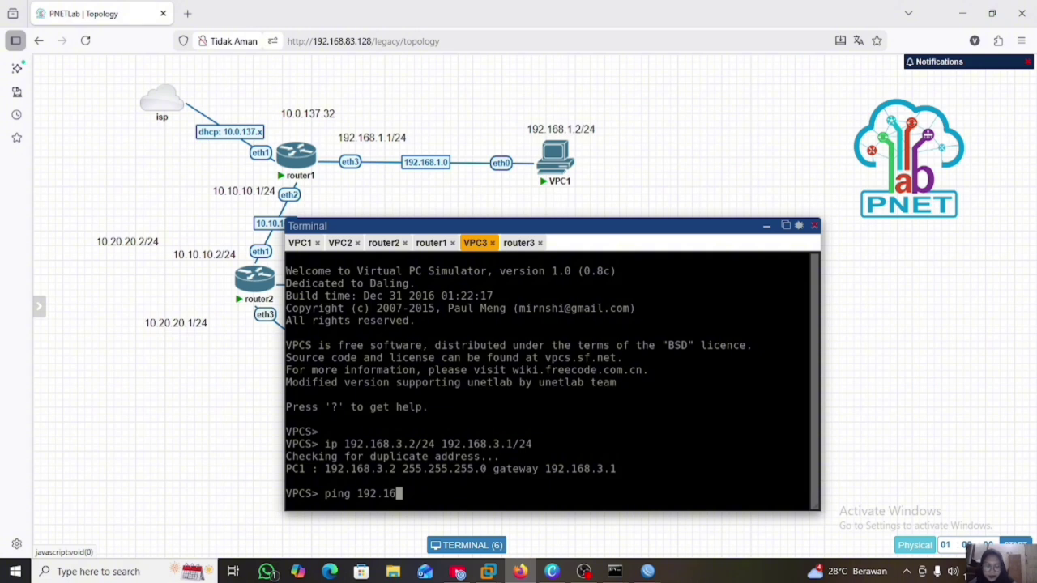
{"action": "type", "text": "8.2.2"}
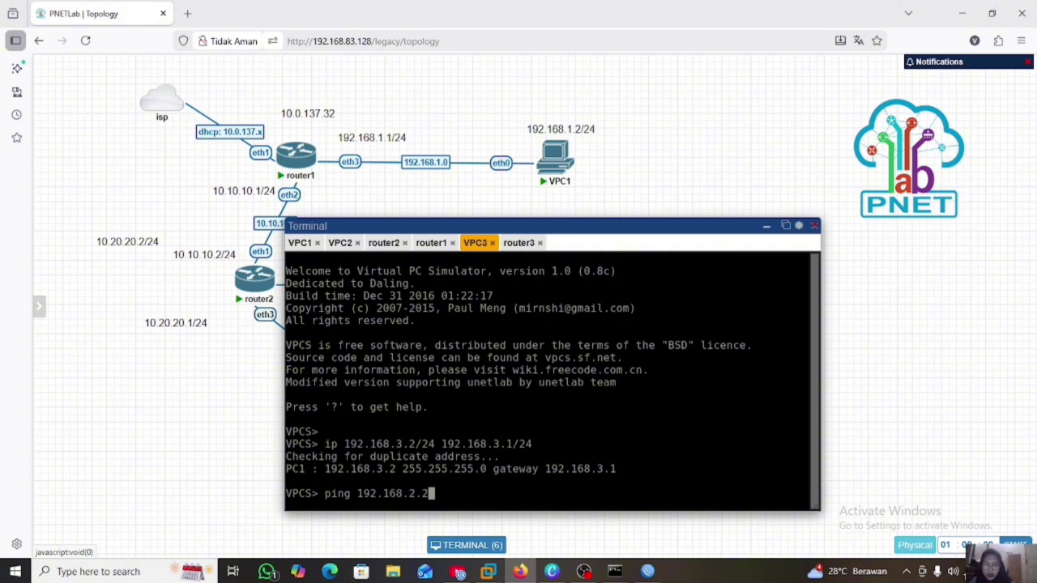
{"action": "key", "text": "Return"}
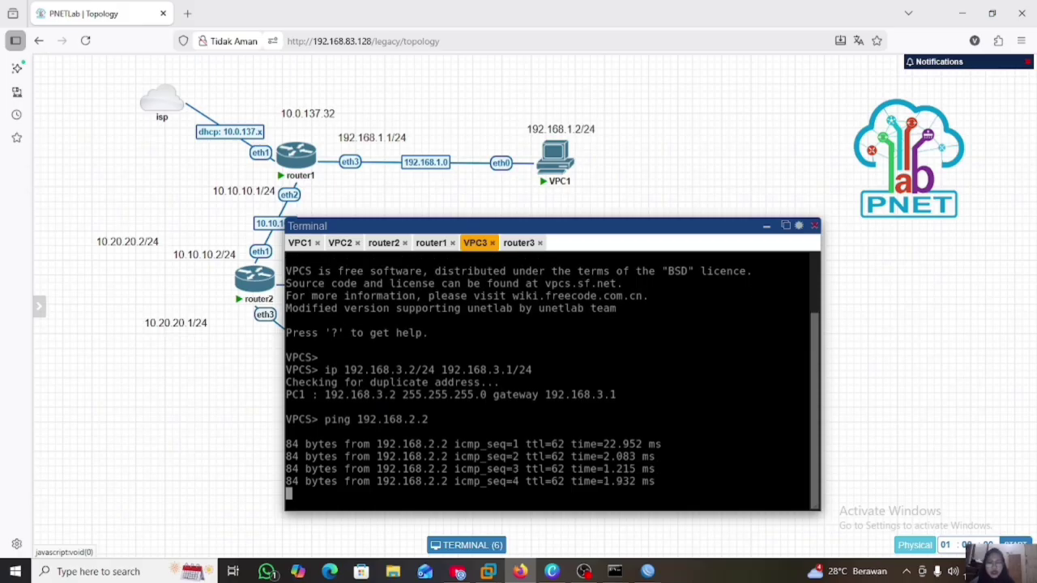
{"action": "key", "text": "ctrl+c"}
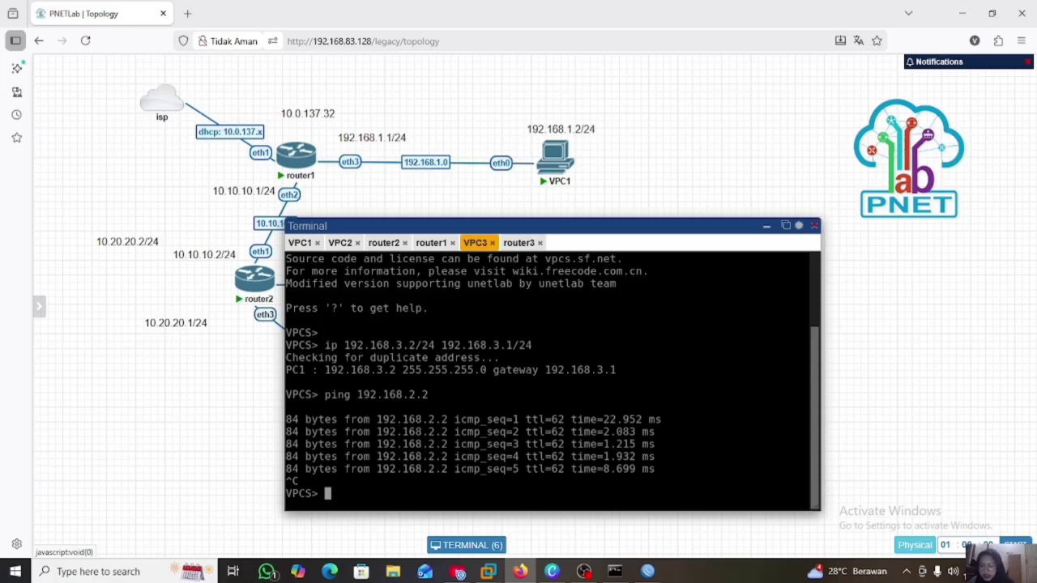
Trace the route from VPC3 to 192.168.2.2
{"action": "type", "text": "tra"}
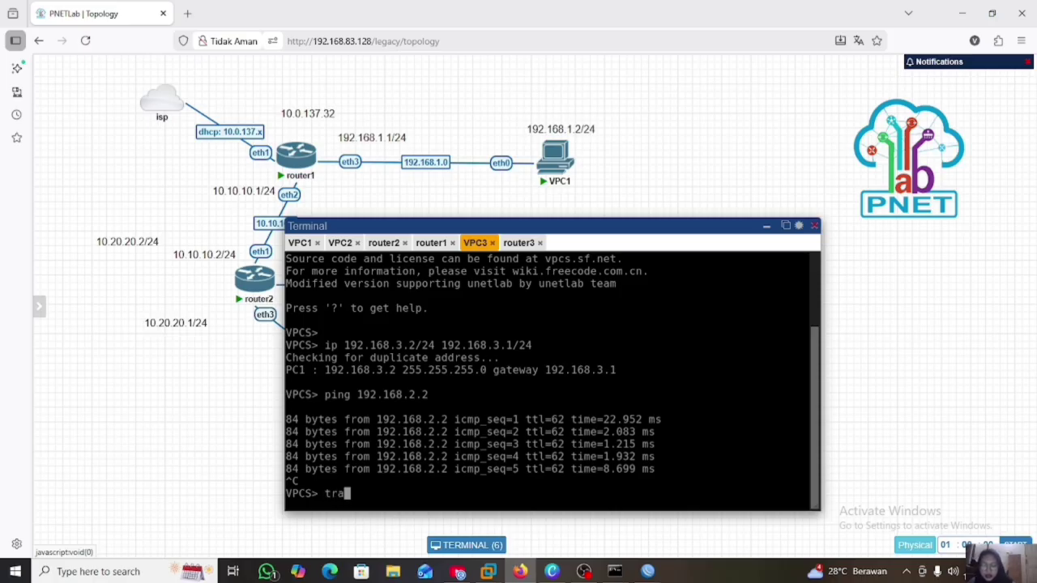
{"action": "type", "text": "ce 192,"}
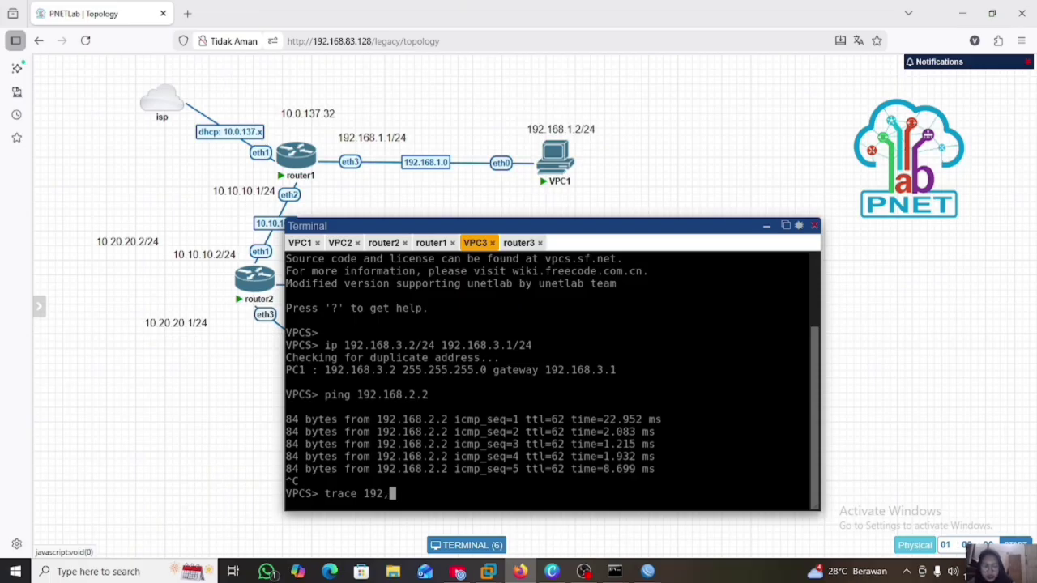
{"action": "key", "text": "BackSpace"}
{"action": "type", "text": ".168."}
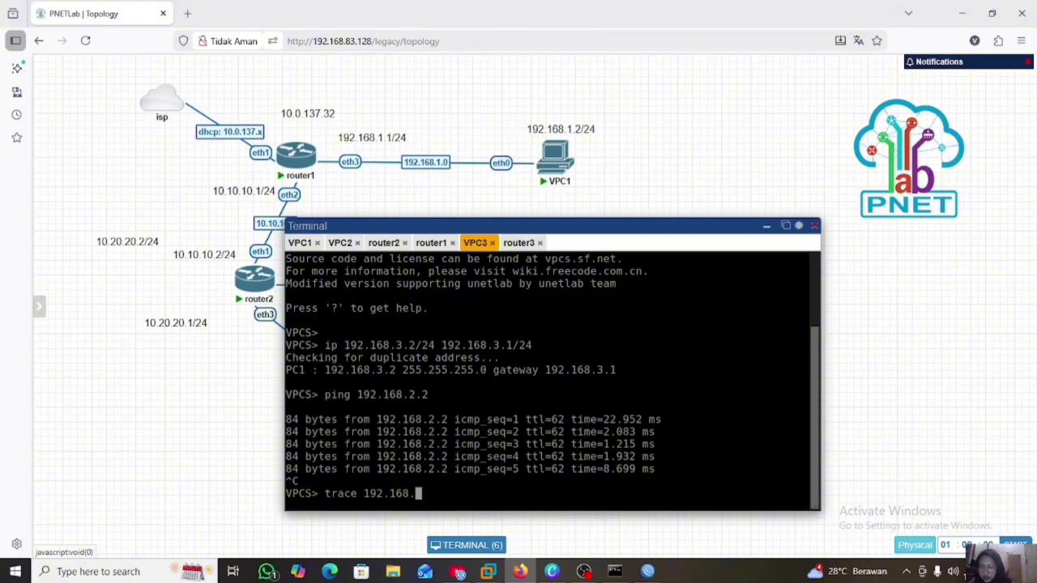
{"action": "type", "text": "2.2"}
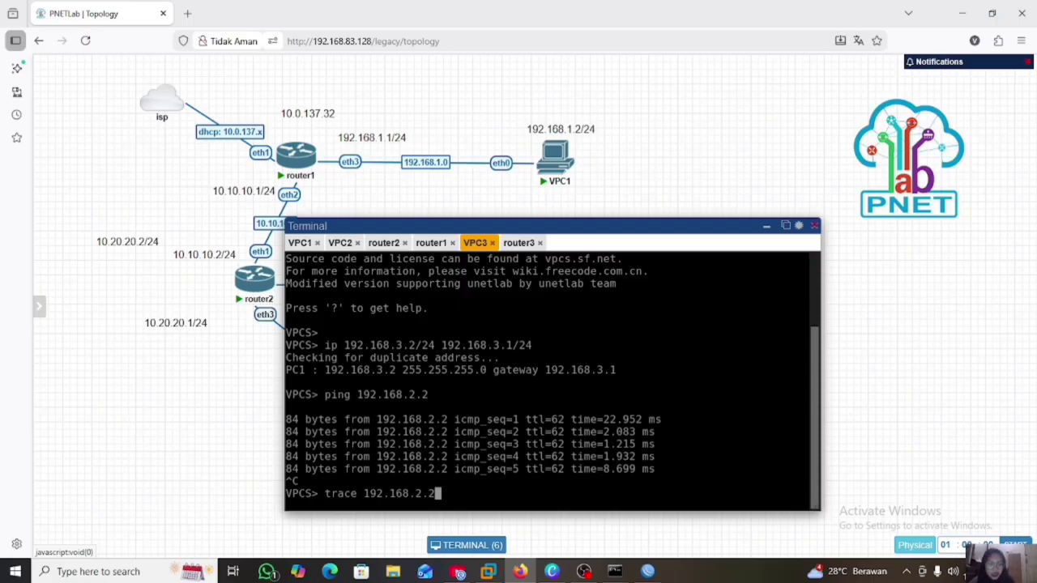
{"action": "key", "text": "Return"}
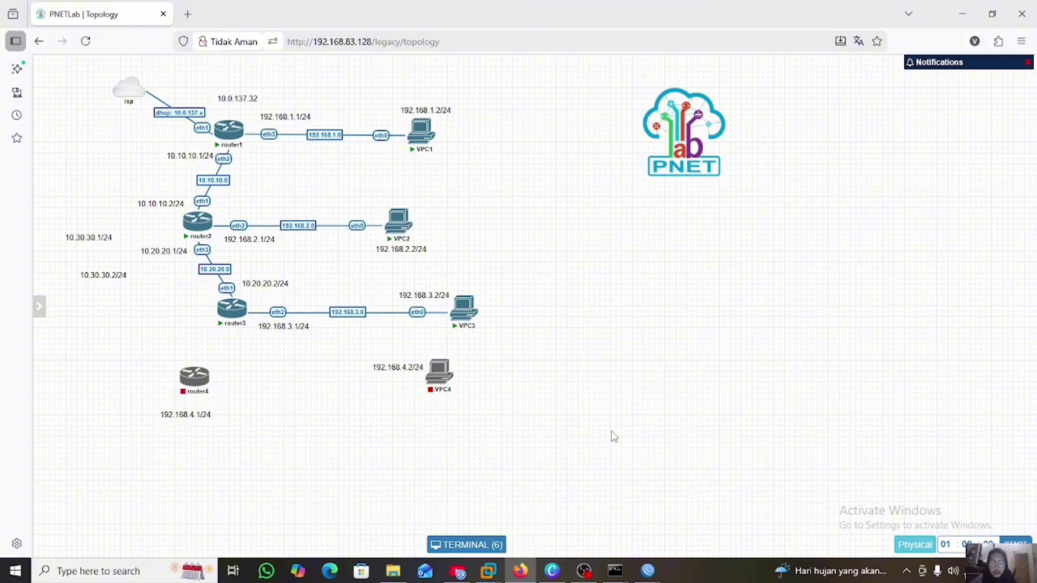
Connect router4's eth1 to router3's eth3, and router4's eth2 to VPC4's eth0
{"action": "mouse_move", "coordinate": [193, 387]}
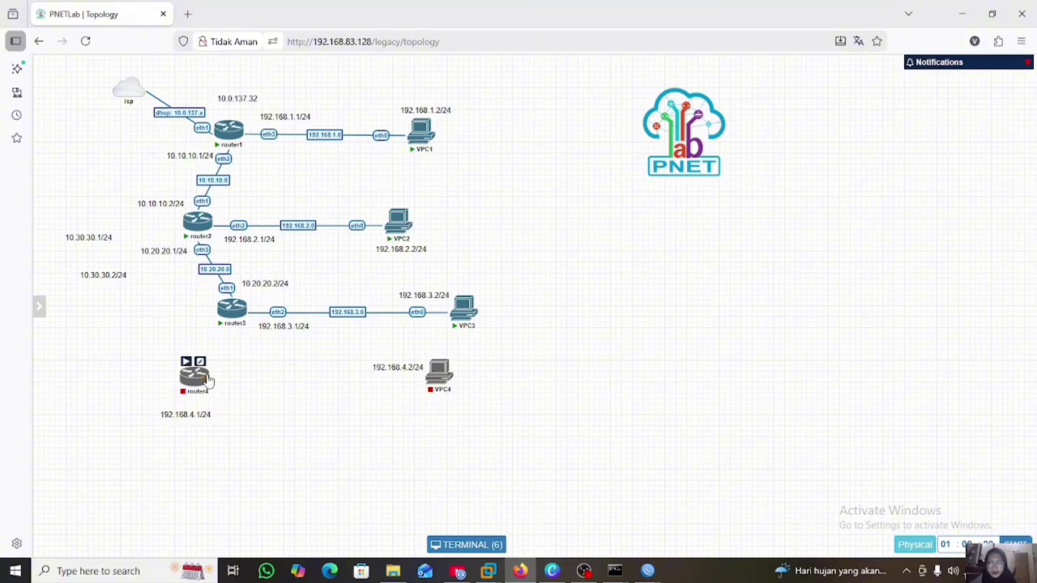
{"action": "left_click_drag", "start_coordinate": [209, 374], "coordinate": [236, 306]}
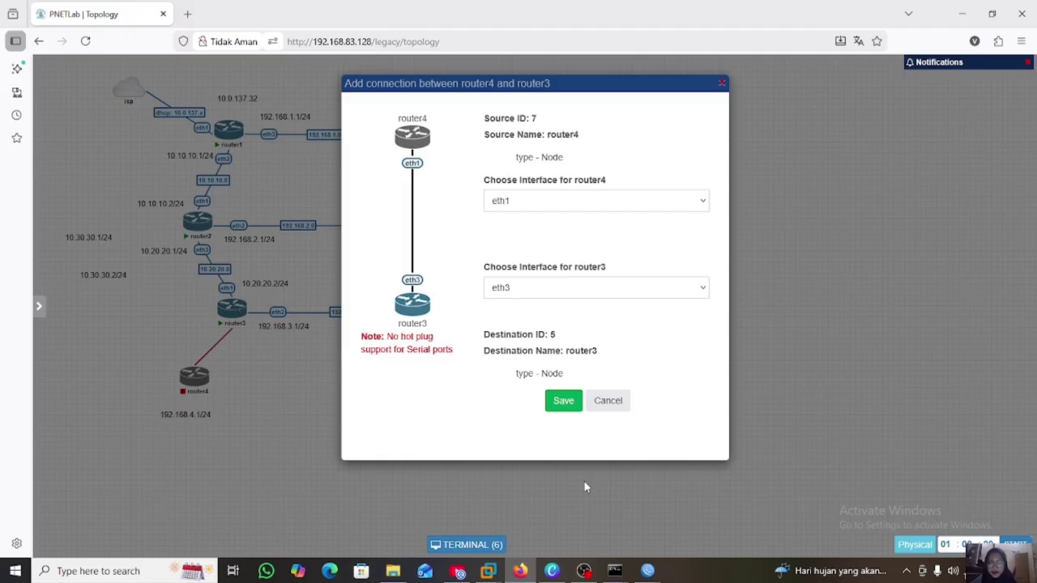
{"action": "left_click", "coordinate": [564, 402]}
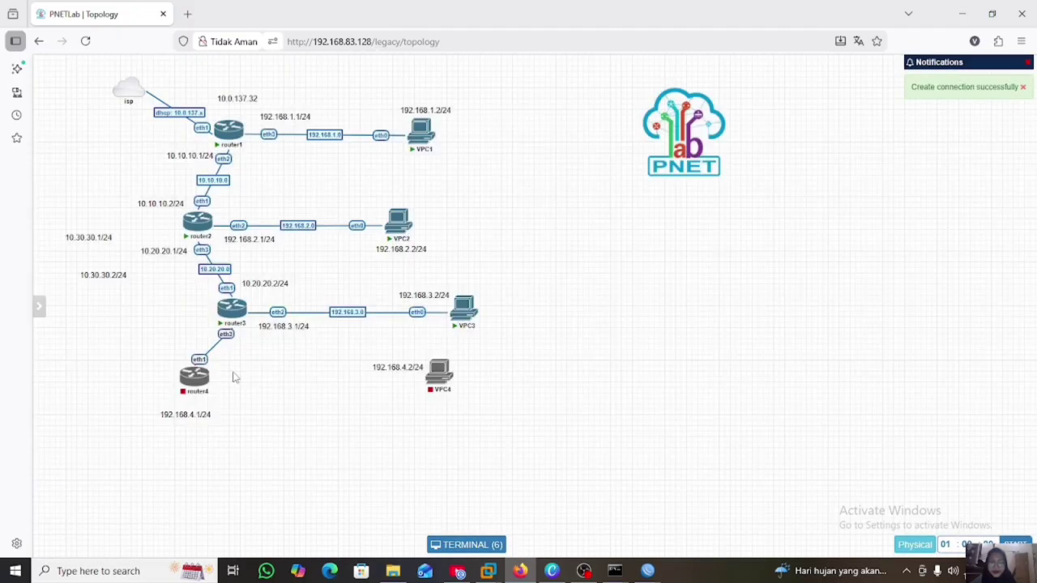
{"action": "mouse_move", "coordinate": [205, 377]}
{"action": "left_click_drag", "start_coordinate": [205, 377], "coordinate": [438, 372]}
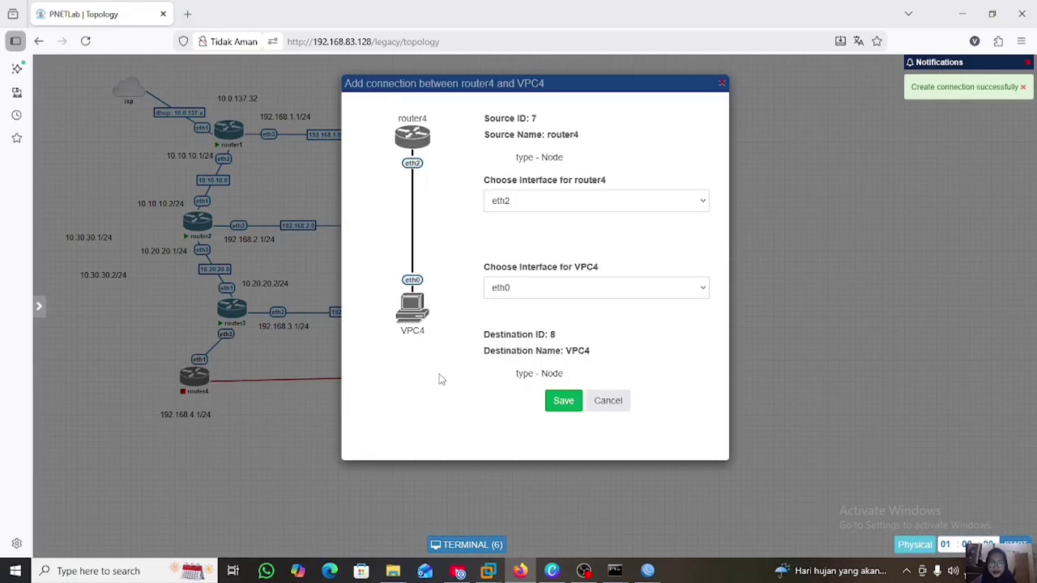
{"action": "left_click", "coordinate": [563, 401]}
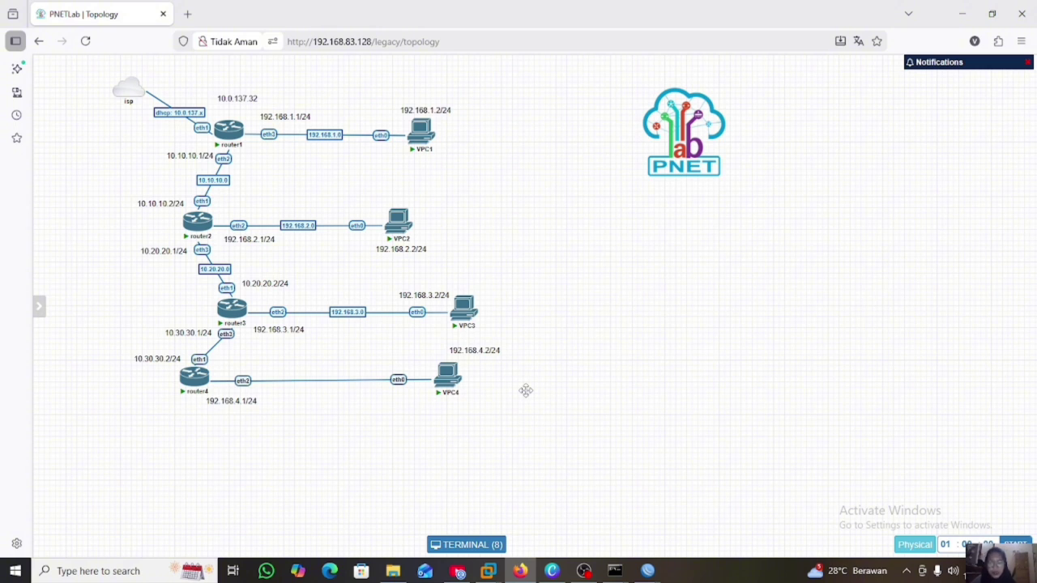
Enable RoMON on router4 from its terminal by setting enabled=yes under tool romon
{"action": "left_click", "coordinate": [482, 545]}
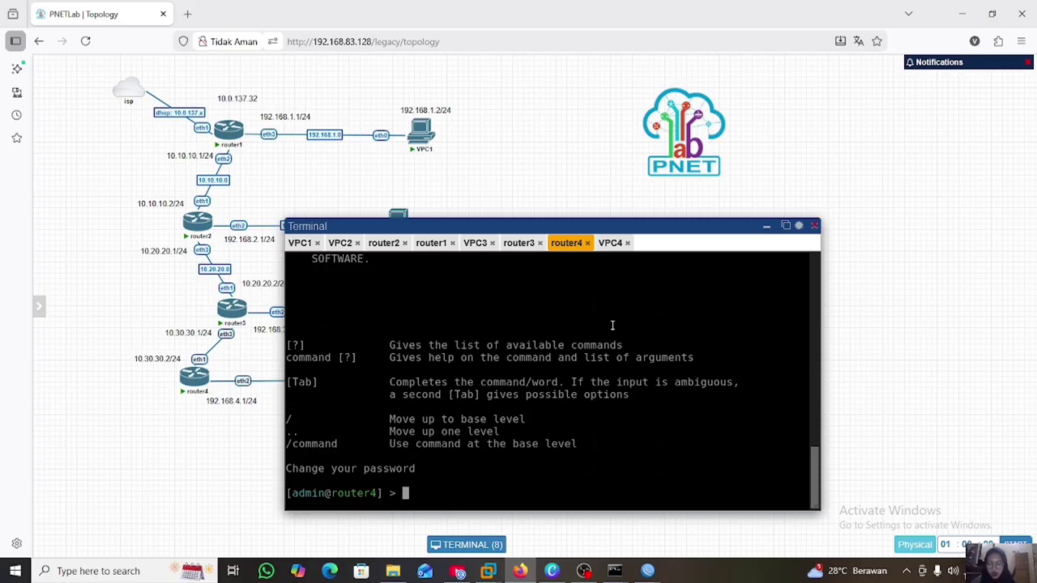
{"action": "type", "text": "tool "}
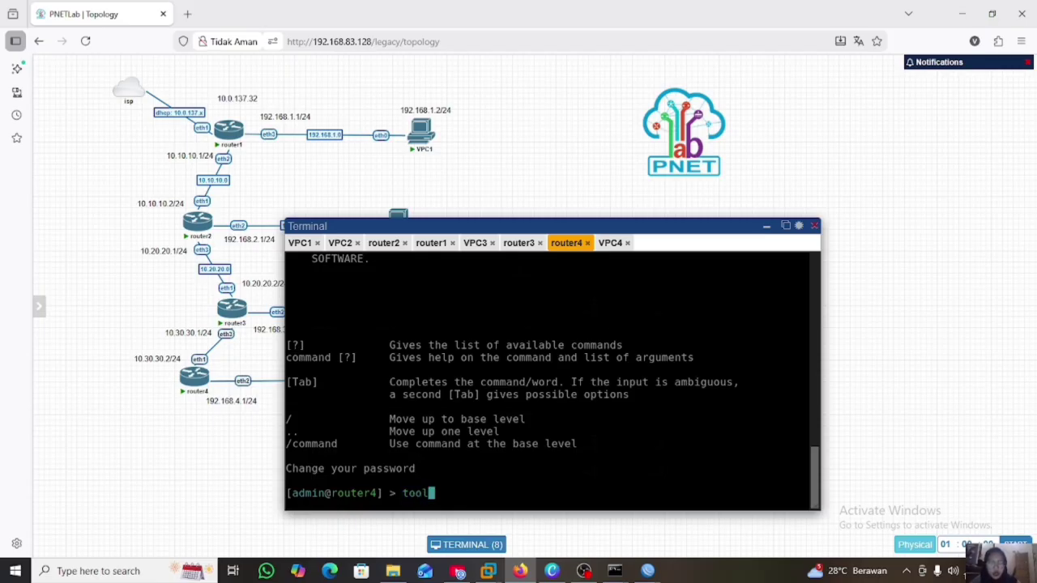
{"action": "type", "text": "romon"}
{"action": "key", "text": "Return"}
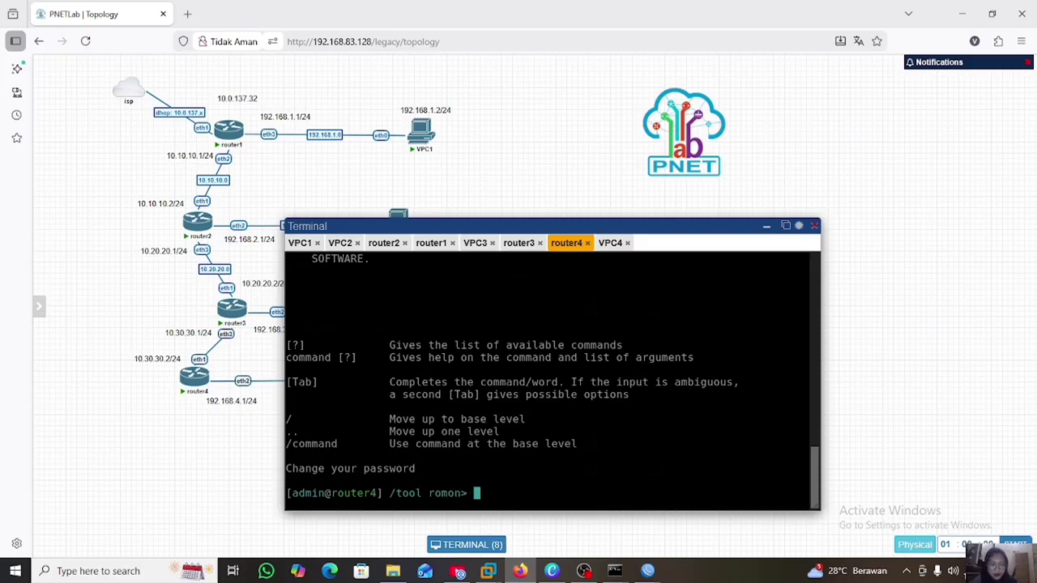
{"action": "type", "text": "se"}
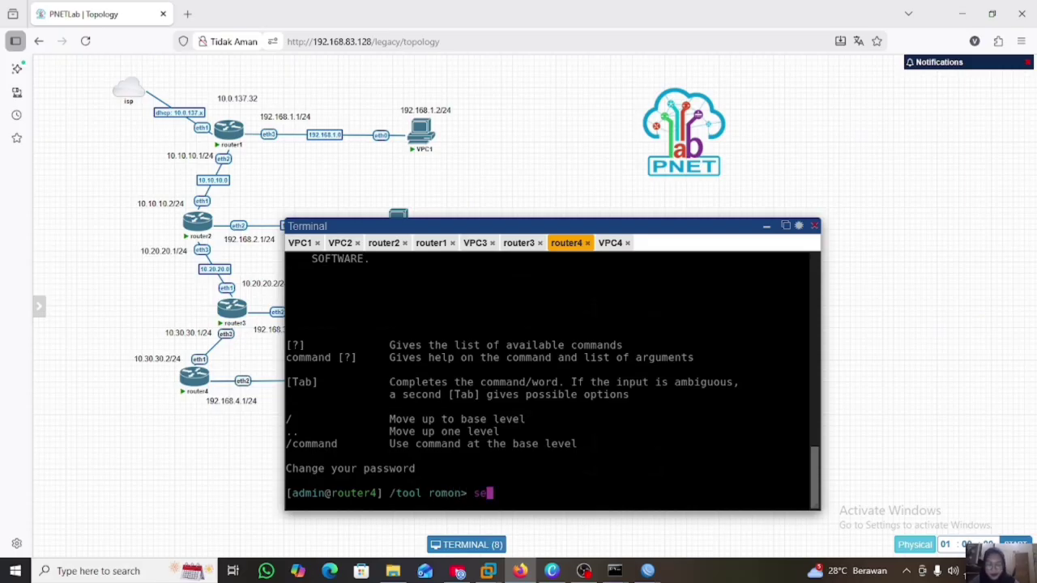
{"action": "type", "text": "t enabled"}
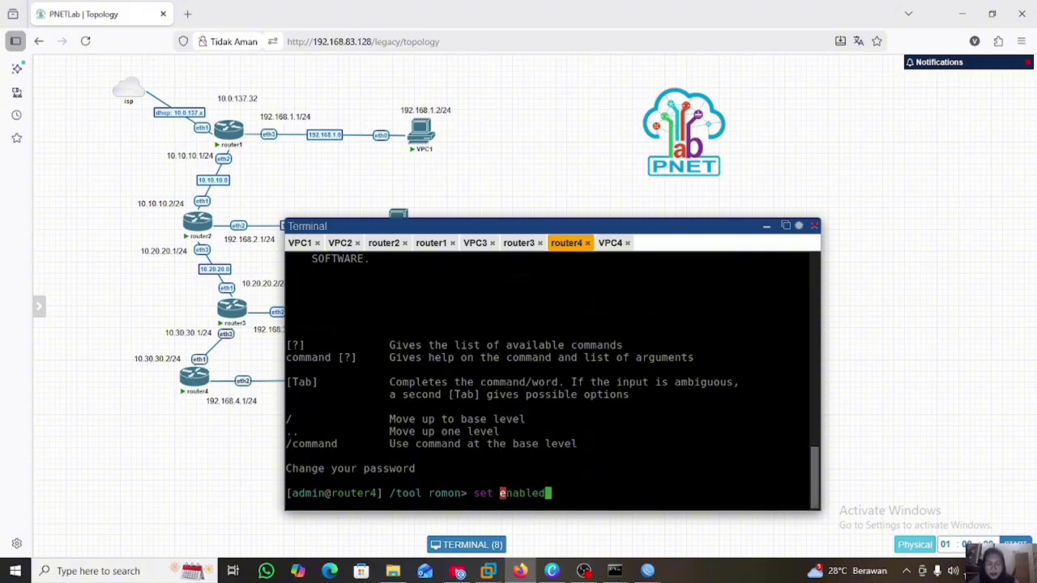
{"action": "type", "text": "=yes"}
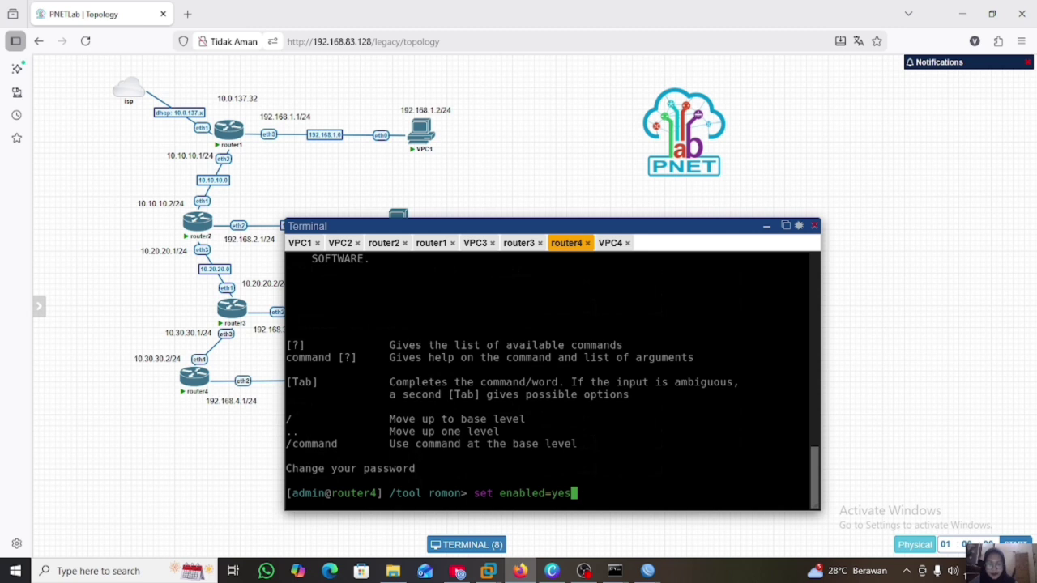
{"action": "key", "text": "ctrl+u"}
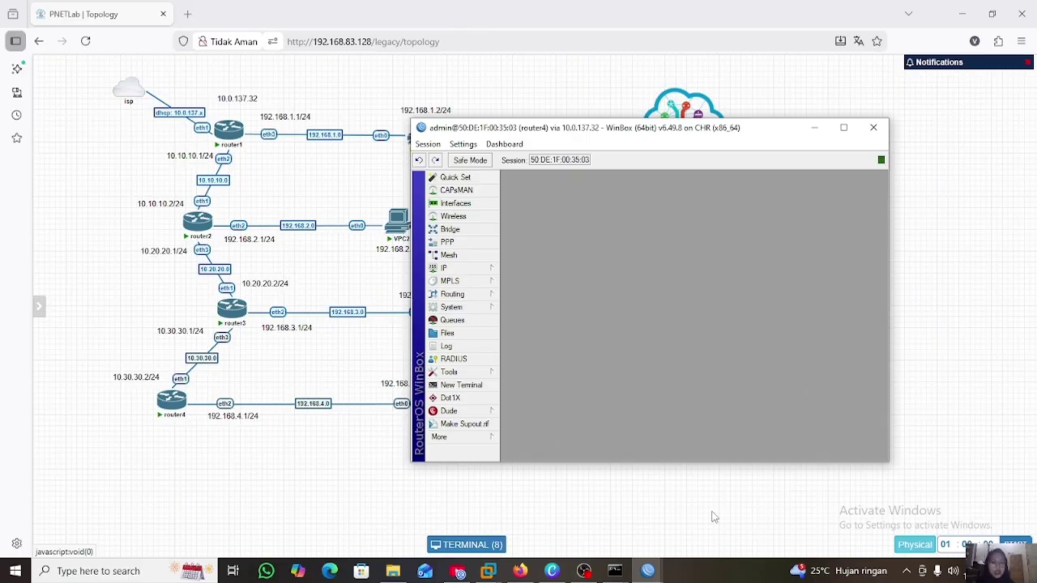
Switch to router3's WinBox session and add IP address 10.30.30.1/24 on interface ether3
{"action": "left_click", "coordinate": [648, 571]}
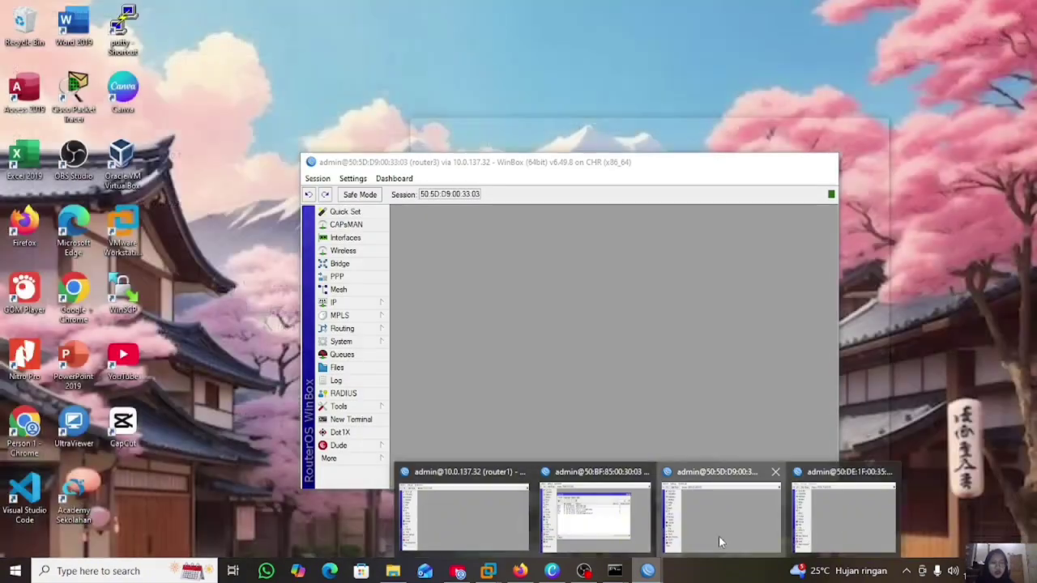
{"action": "left_click", "coordinate": [718, 531]}
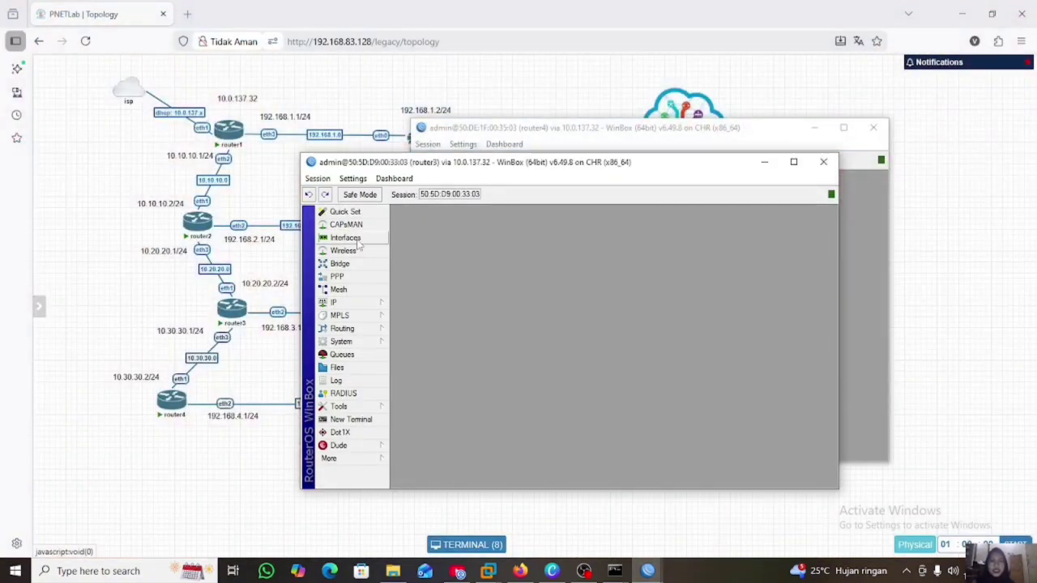
{"action": "left_click", "coordinate": [342, 308]}
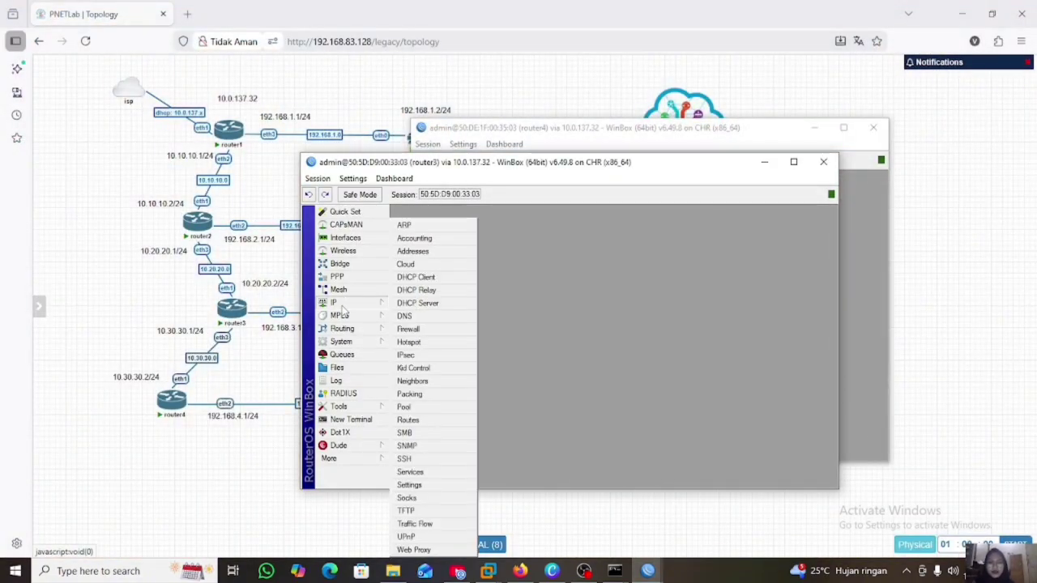
{"action": "left_click", "coordinate": [413, 251]}
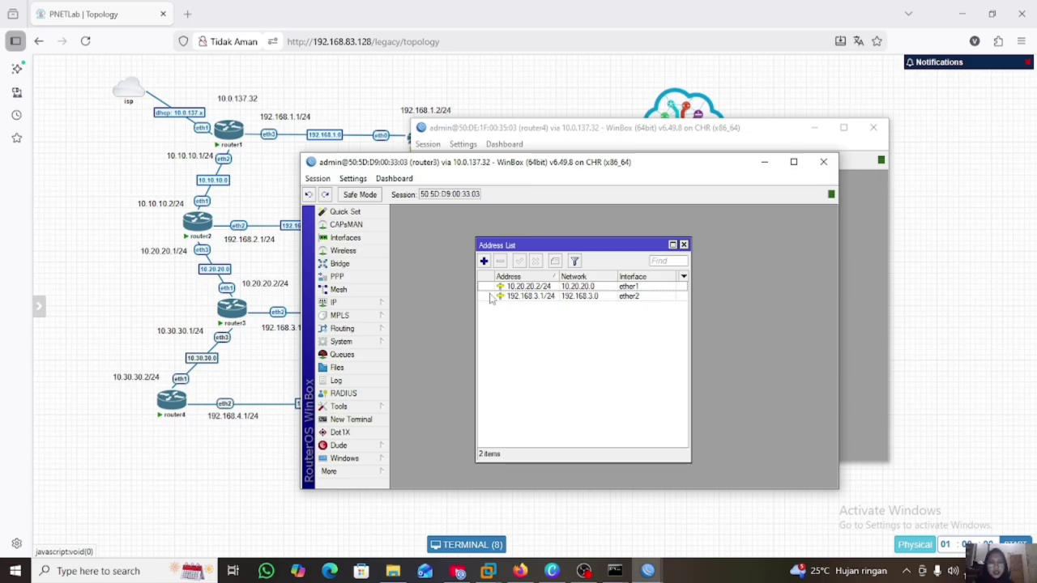
{"action": "left_click", "coordinate": [483, 260]}
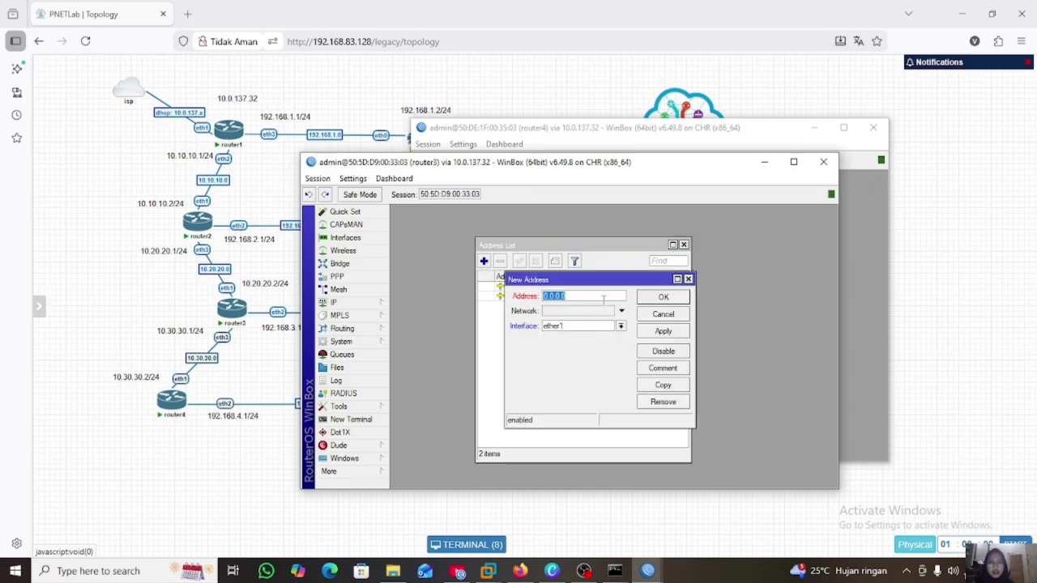
{"action": "left_click", "coordinate": [595, 295]}
{"action": "key", "text": "BackSpace"}
{"action": "key", "text": "BackSpace"}
{"action": "key", "text": "BackSpace"}
{"action": "key", "text": "BackSpace"}
{"action": "key", "text": "BackSpace"}
{"action": "key", "text": "BackSpace"}
{"action": "key", "text": "BackSpace"}
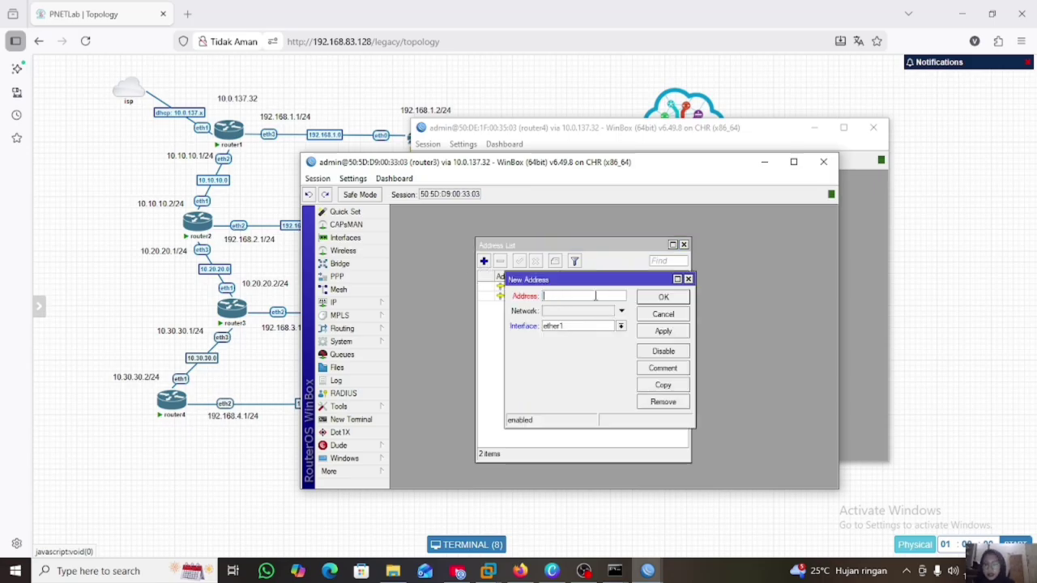
{"action": "type", "text": "10.30"}
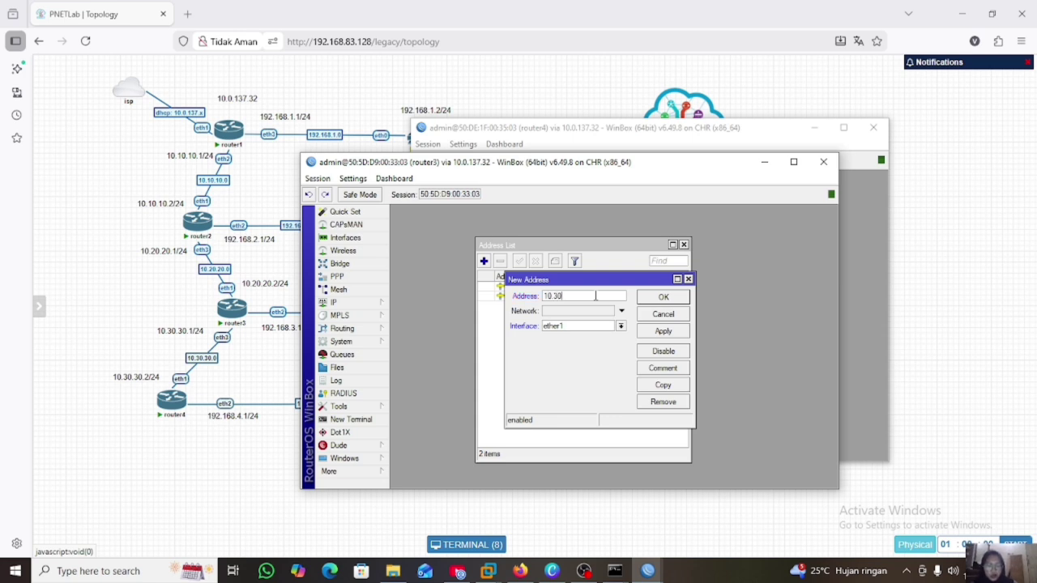
{"action": "type", "text": ".30.1/24"}
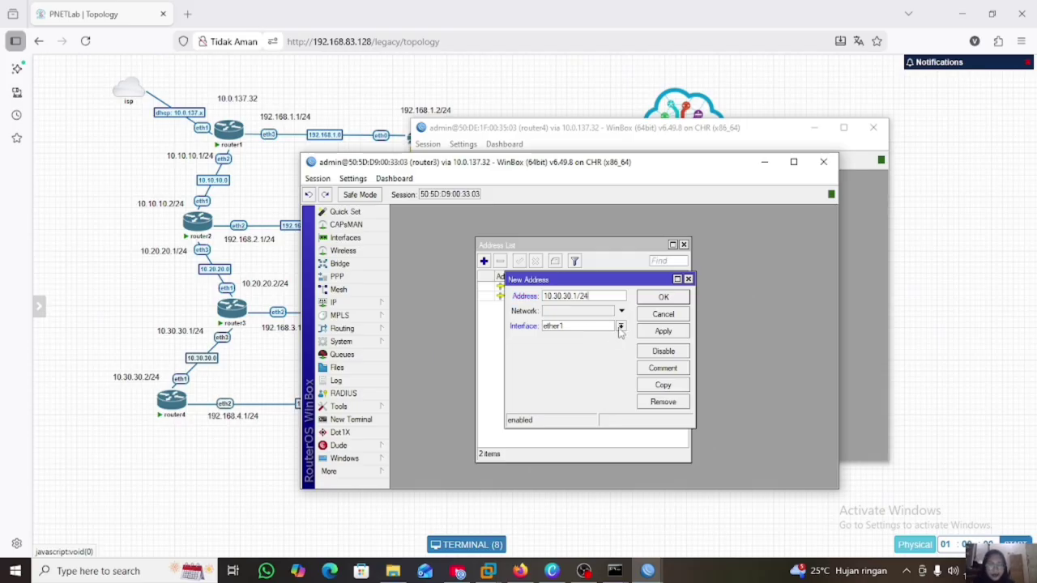
{"action": "left_click", "coordinate": [620, 326]}
{"action": "left_click", "coordinate": [609, 354]}
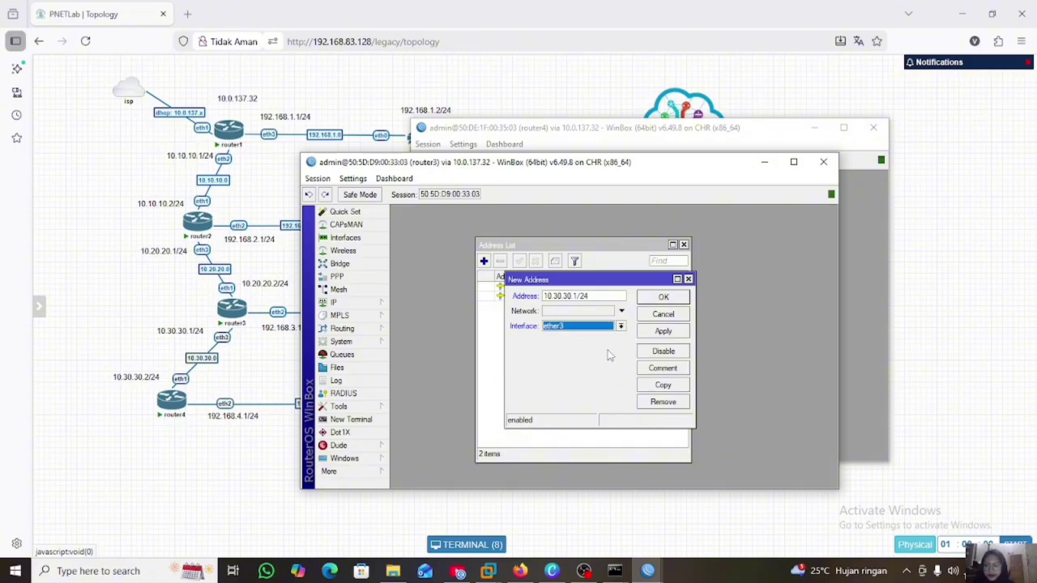
{"action": "left_click", "coordinate": [681, 333]}
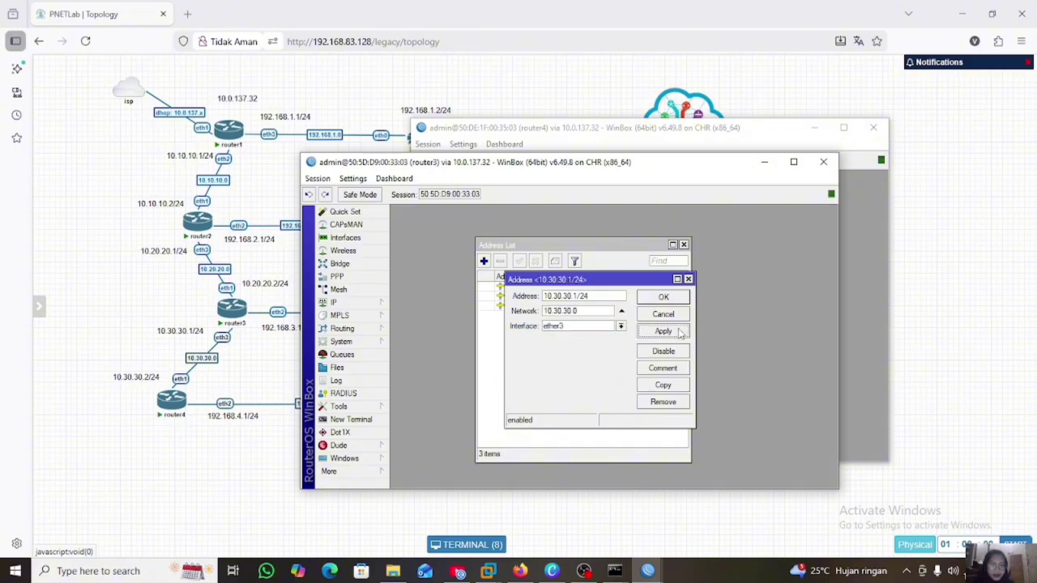
{"action": "left_click", "coordinate": [679, 298]}
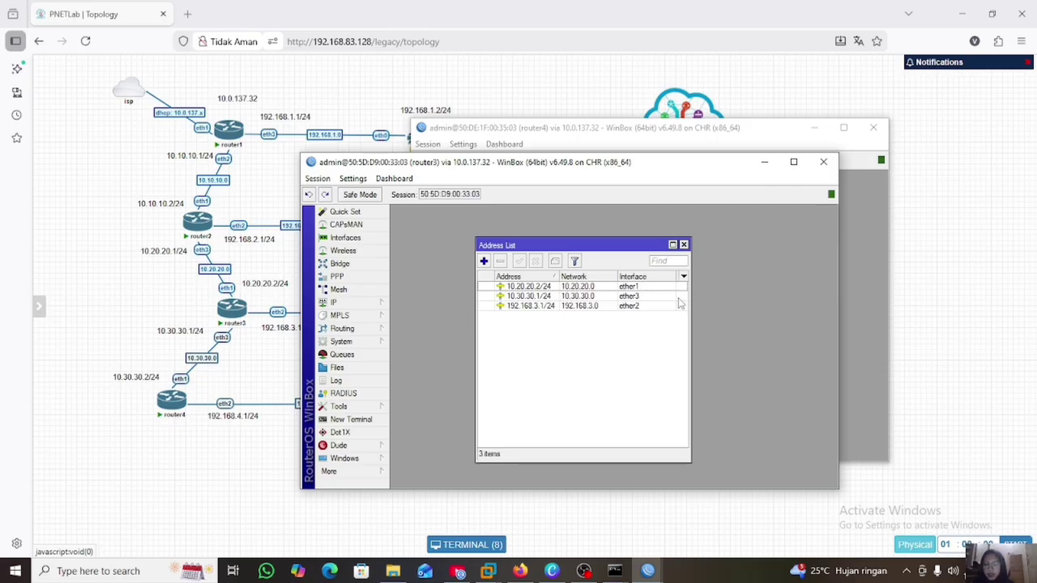
{"action": "left_click", "coordinate": [682, 243]}
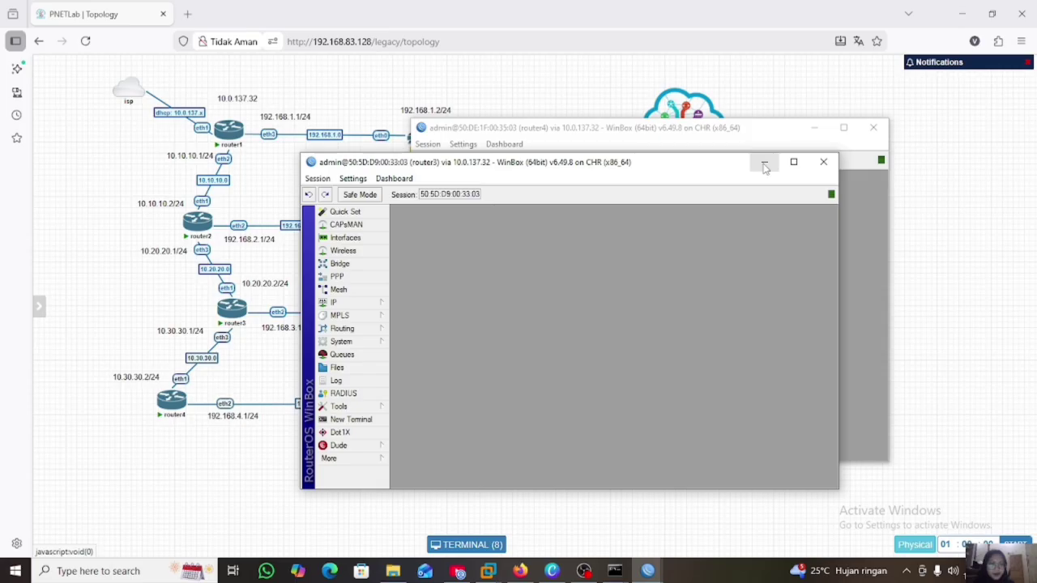
{"action": "left_click", "coordinate": [766, 162]}
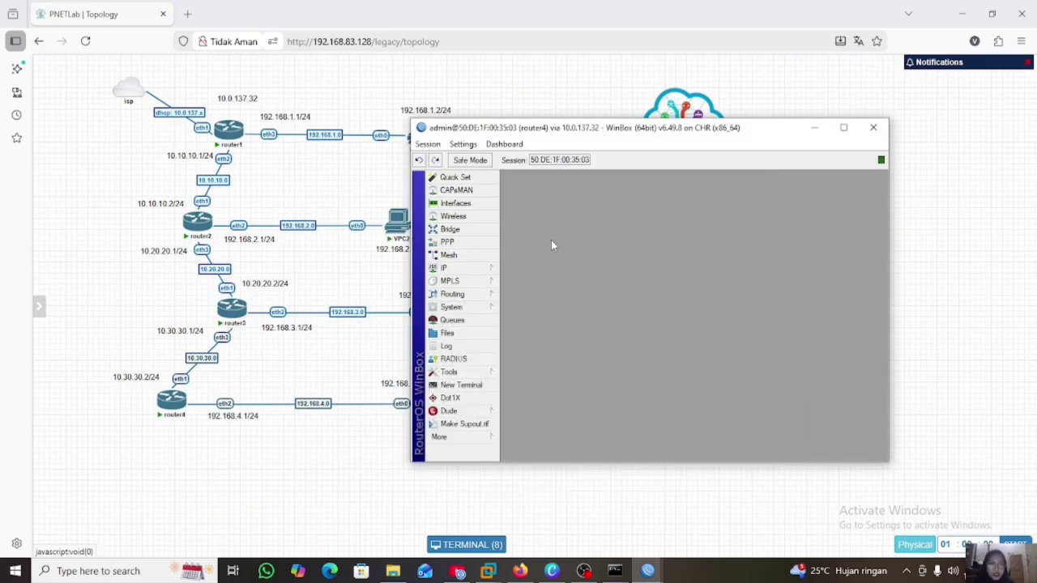
In router4's WinBox session, add IP address 10.30.30.2/24 on interface ether1
{"action": "left_click", "coordinate": [473, 268]}
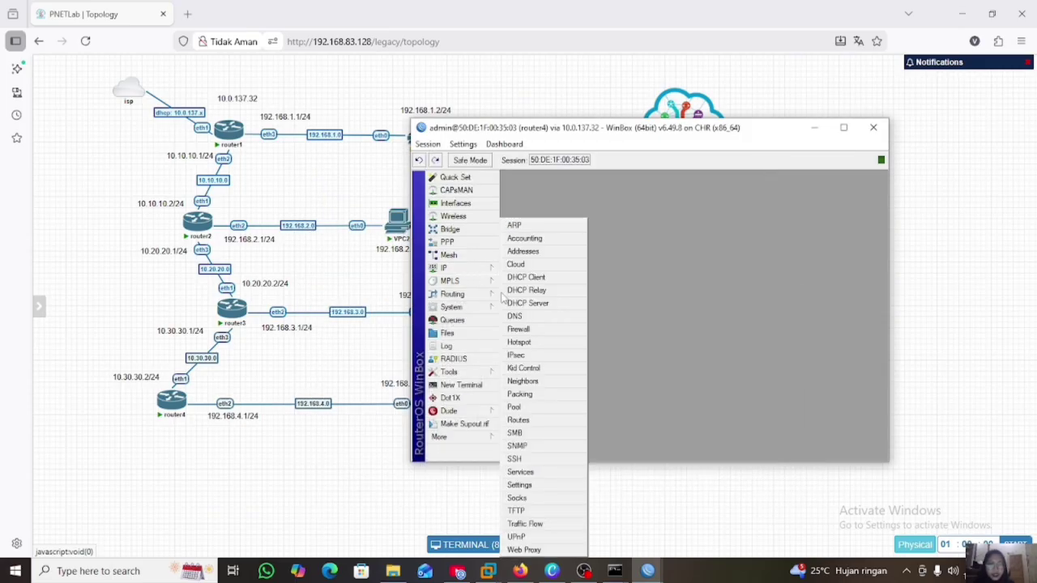
{"action": "left_click", "coordinate": [525, 253]}
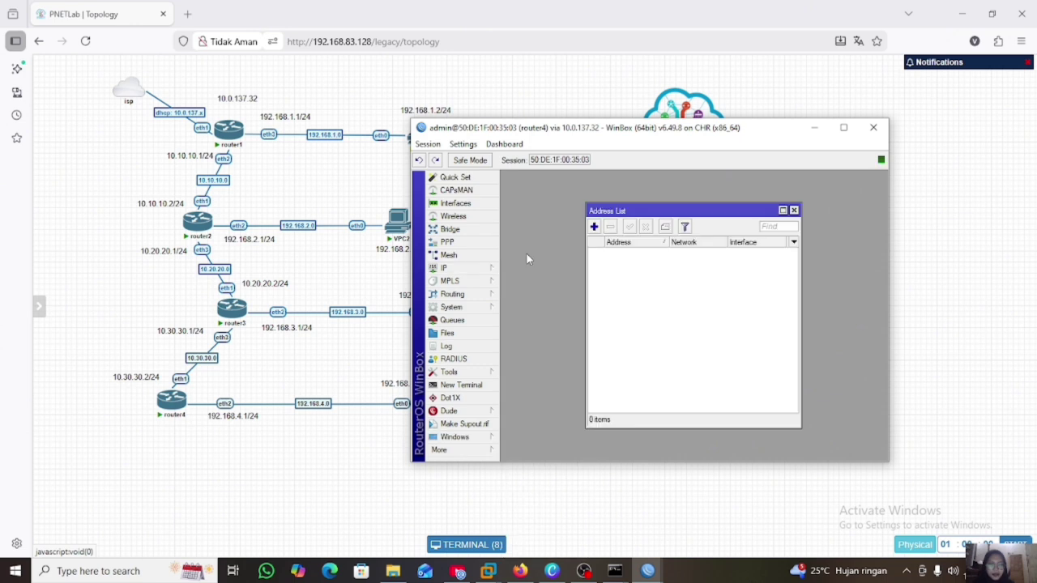
{"action": "left_click", "coordinate": [594, 228]}
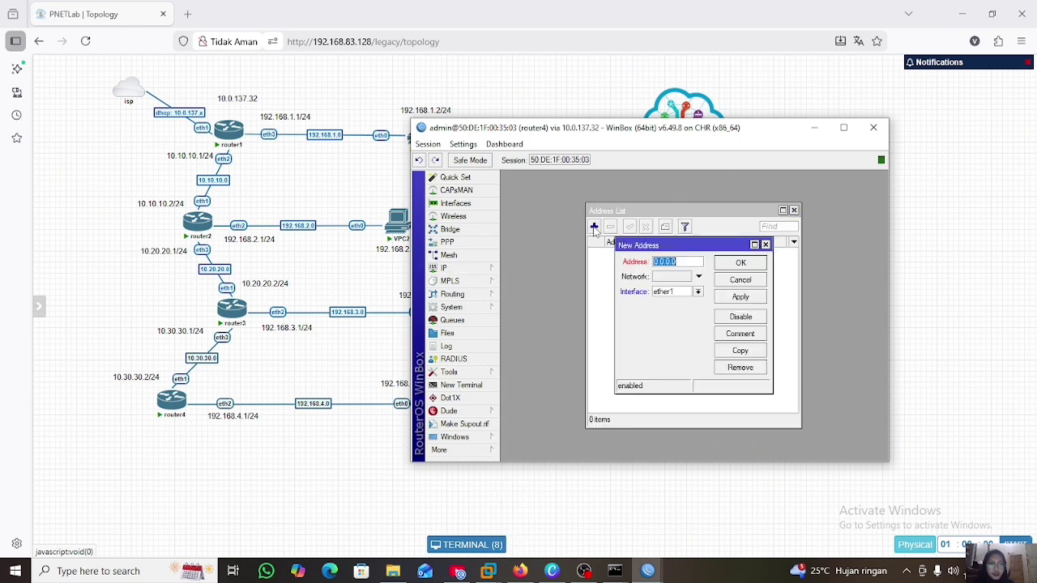
{"action": "left_click", "coordinate": [679, 260]}
{"action": "key", "text": "BackSpace"}
{"action": "key", "text": "BackSpace"}
{"action": "key", "text": "BackSpace"}
{"action": "key", "text": "BackSpace"}
{"action": "key", "text": "BackSpace"}
{"action": "key", "text": "BackSpace"}
{"action": "key", "text": "BackSpace"}
{"action": "type", "text": "1"}
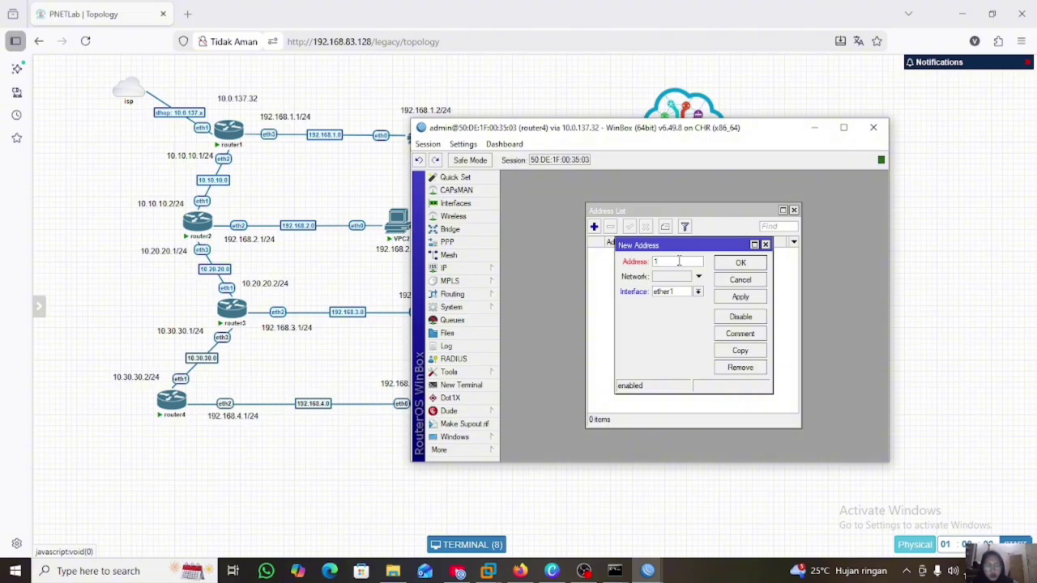
{"action": "type", "text": "0.30.30.2/24"}
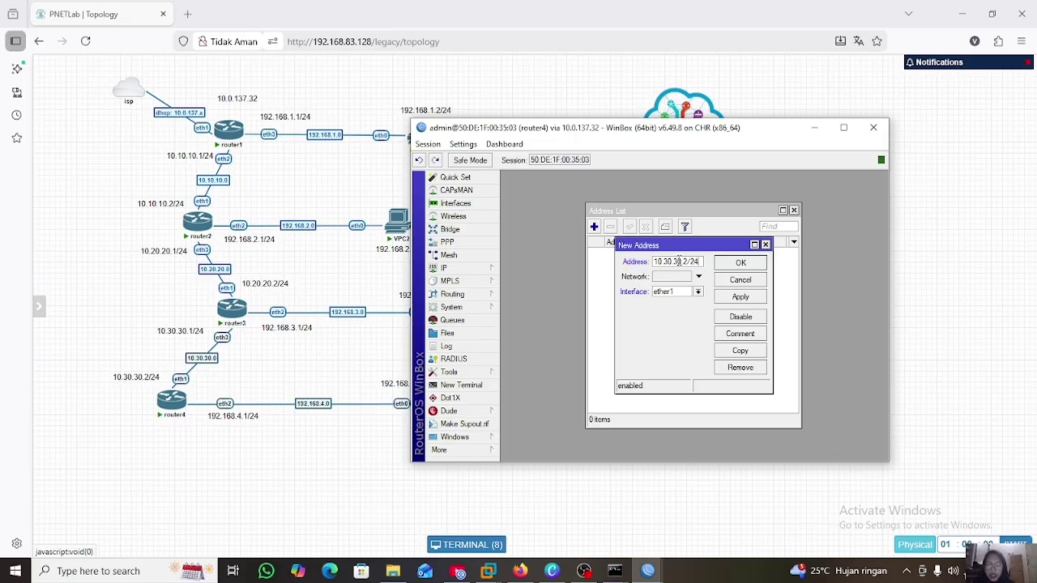
{"action": "left_click", "coordinate": [740, 297]}
{"action": "left_click", "coordinate": [768, 265]}
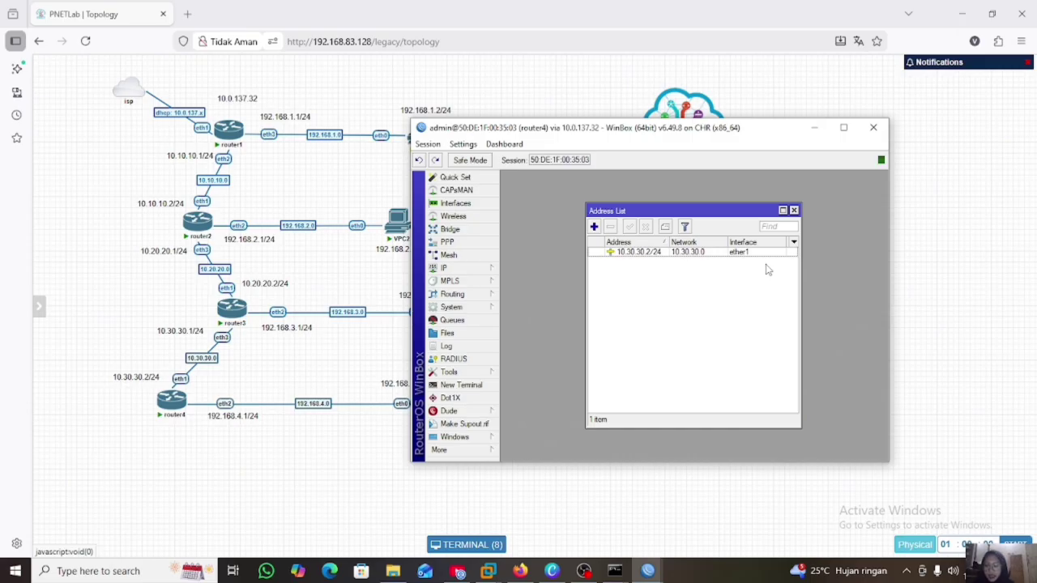
Add IP address 192.168.4.1/24 on router4's ether2 interface
{"action": "left_click", "coordinate": [594, 227]}
{"action": "left_click", "coordinate": [695, 260]}
{"action": "key", "text": "BackSpace"}
{"action": "key", "text": "BackSpace"}
{"action": "key", "text": "BackSpace"}
{"action": "key", "text": "BackSpace"}
{"action": "key", "text": "BackSpace"}
{"action": "key", "text": "BackSpace"}
{"action": "key", "text": "BackSpace"}
{"action": "type", "text": "1"}
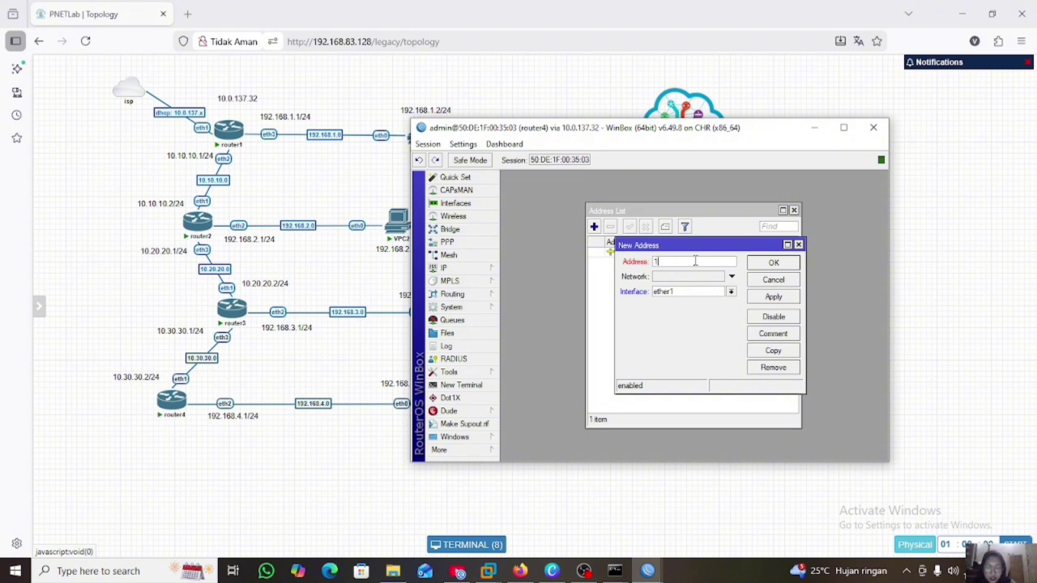
{"action": "type", "text": "92.168"}
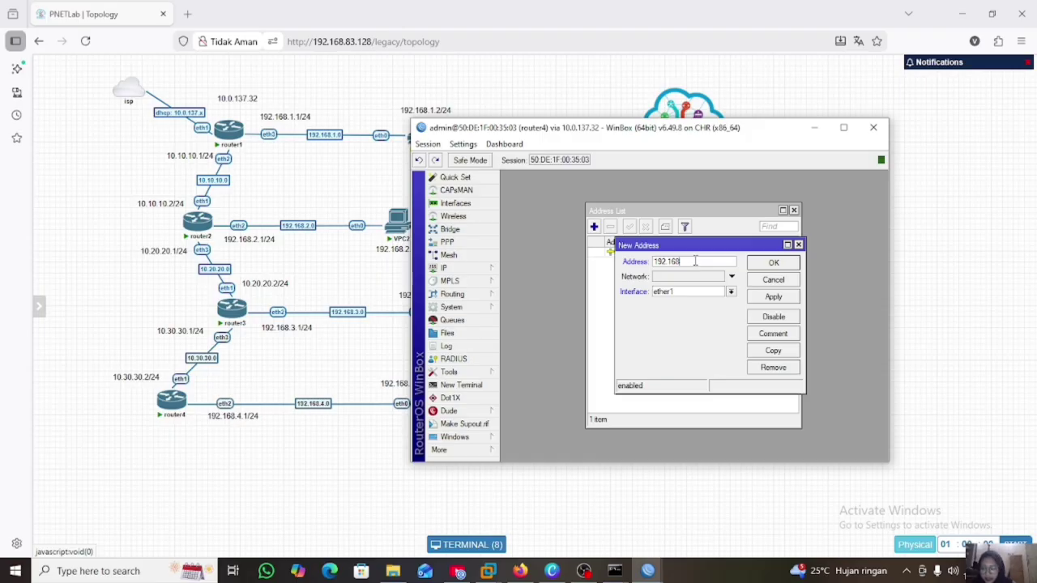
{"action": "type", "text": ".4.1/24"}
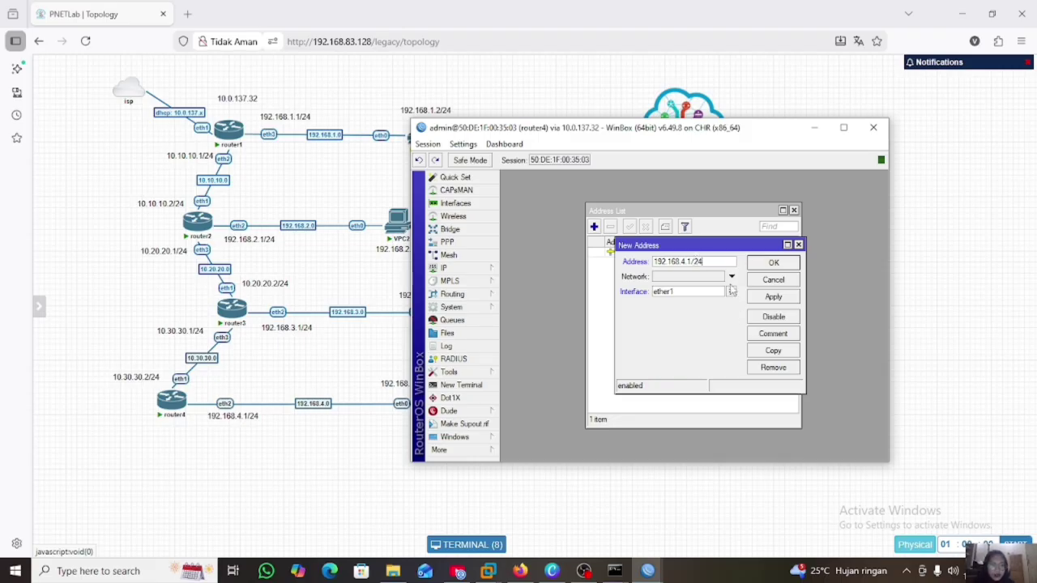
{"action": "left_click", "coordinate": [731, 293]}
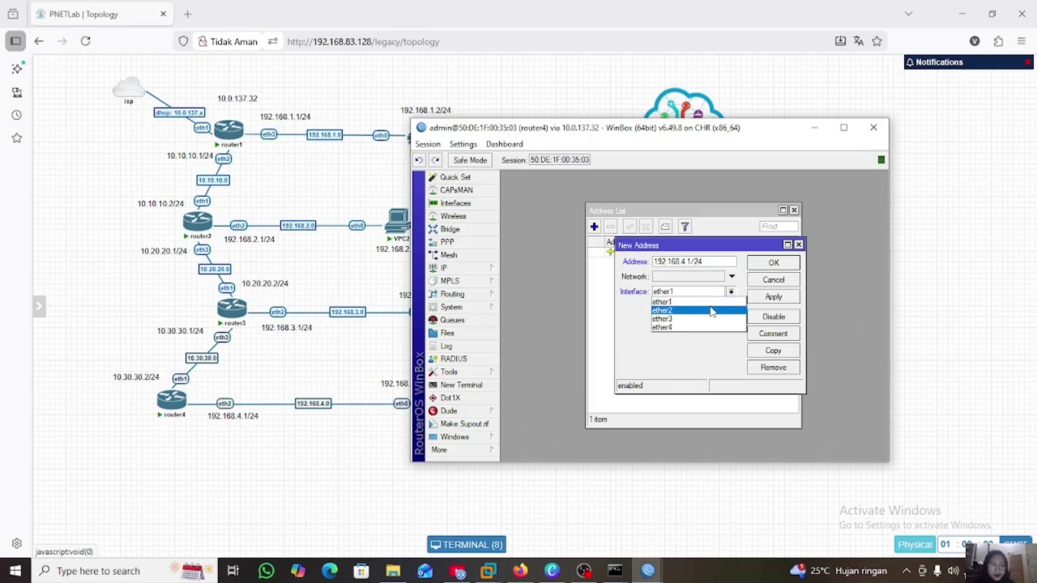
{"action": "left_click", "coordinate": [712, 310]}
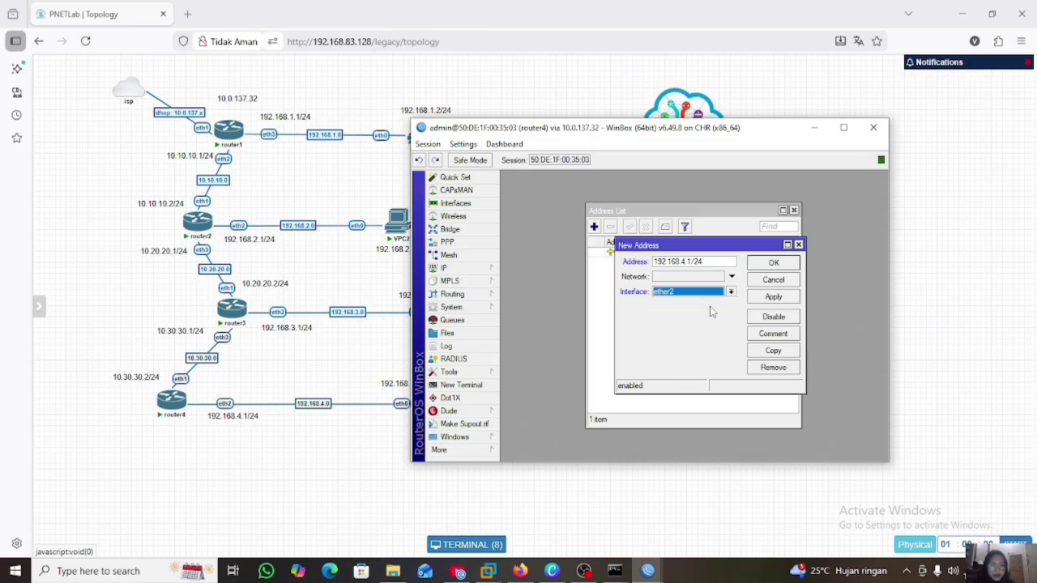
{"action": "left_click", "coordinate": [762, 300]}
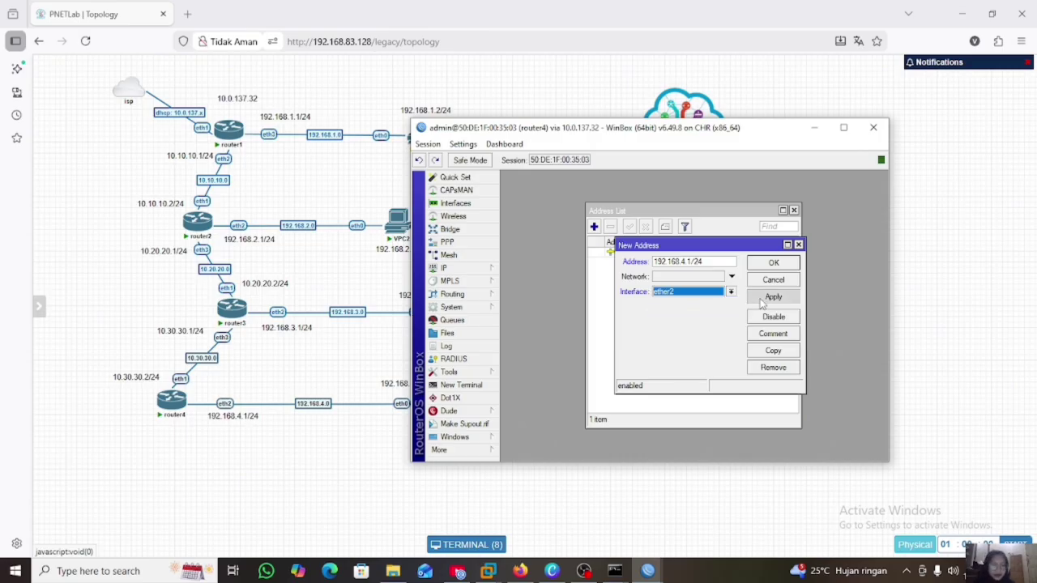
{"action": "left_click", "coordinate": [774, 264]}
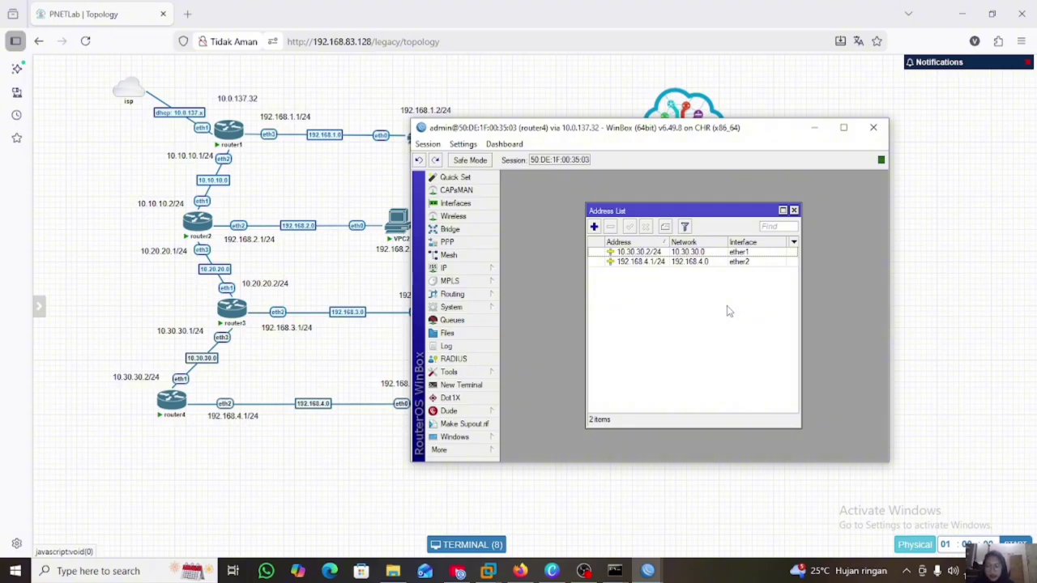
In VPC4's PNETLab terminal, assign IP address 192.168.4.2/24 with gateway 192.168.4.1/24
{"action": "left_click", "coordinate": [814, 128]}
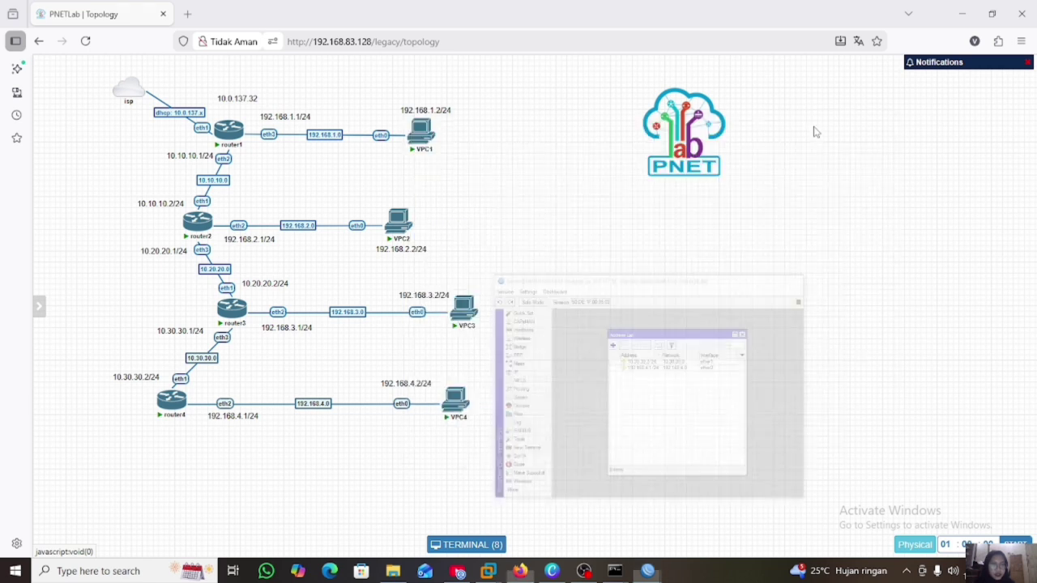
{"action": "left_click", "coordinate": [466, 545]}
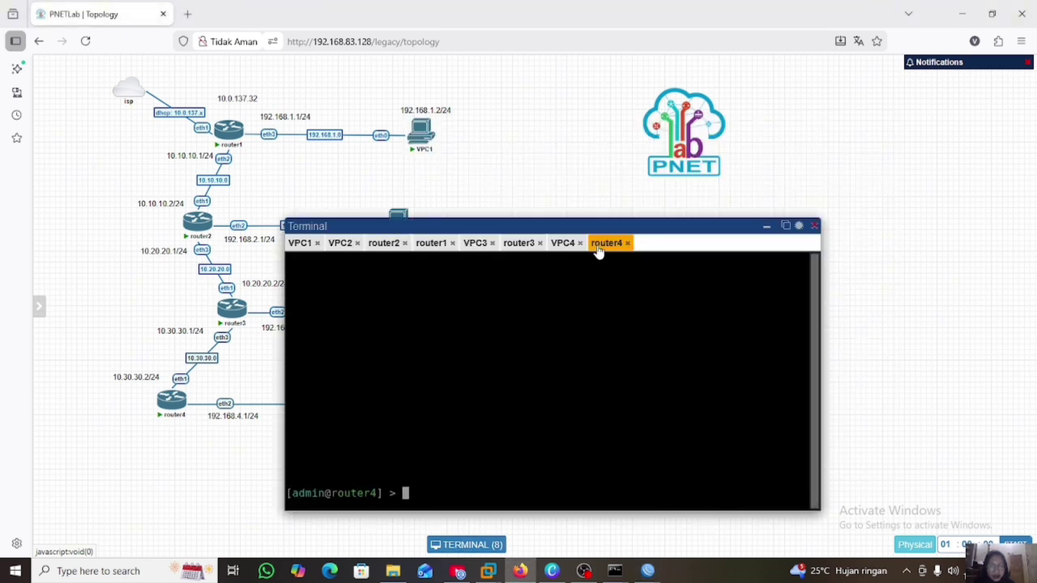
{"action": "left_click", "coordinate": [562, 243]}
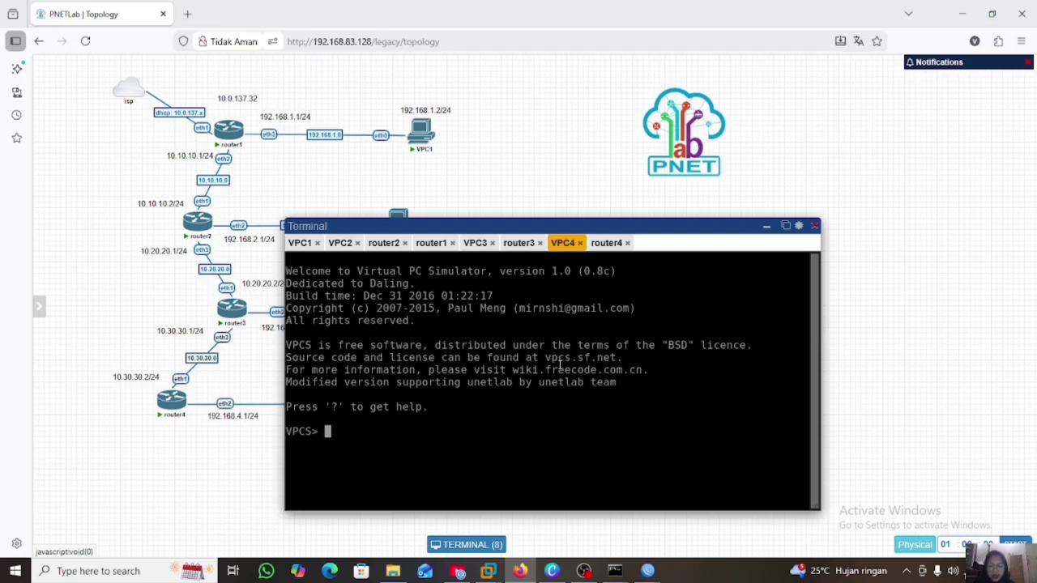
{"action": "type", "text": "i"}
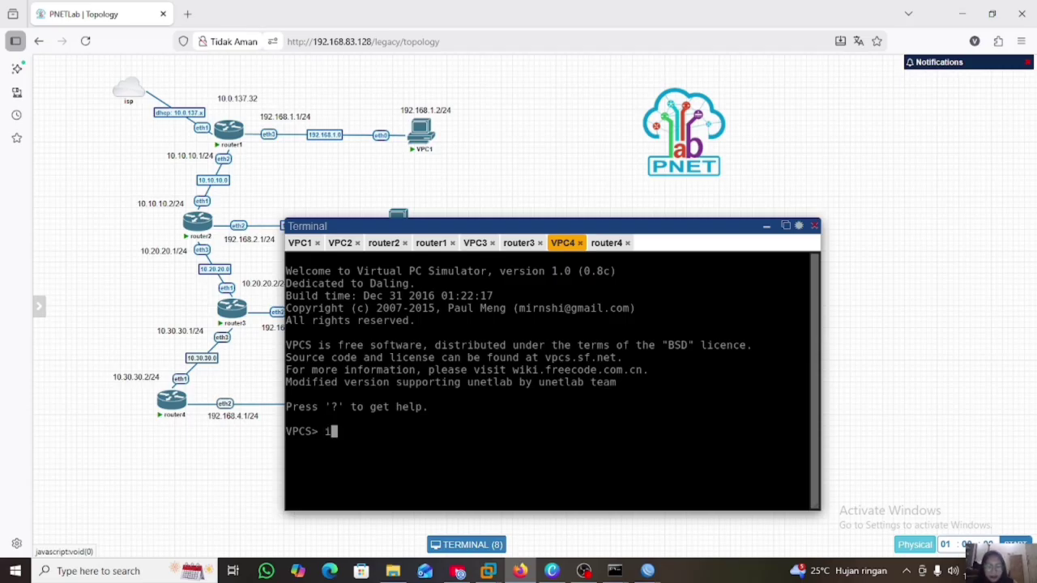
{"action": "type", "text": "p 192.168."}
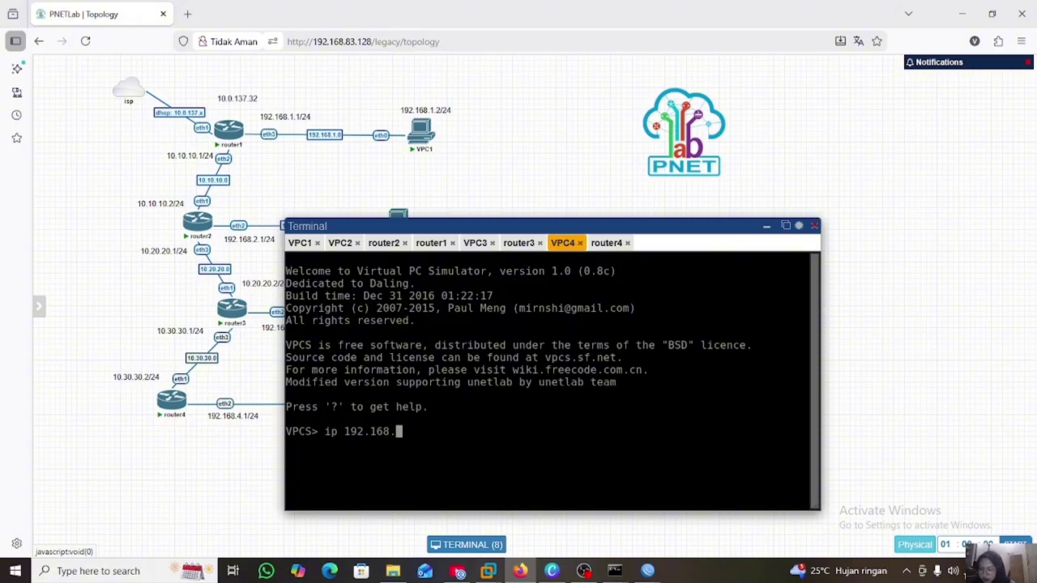
{"action": "type", "text": "4.2"}
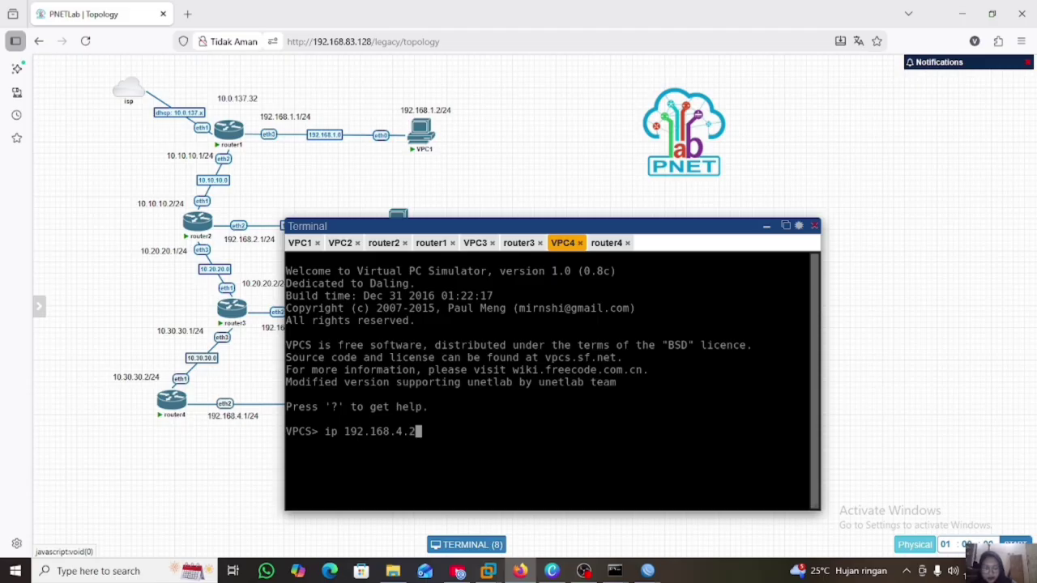
{"action": "type", "text": "/"}
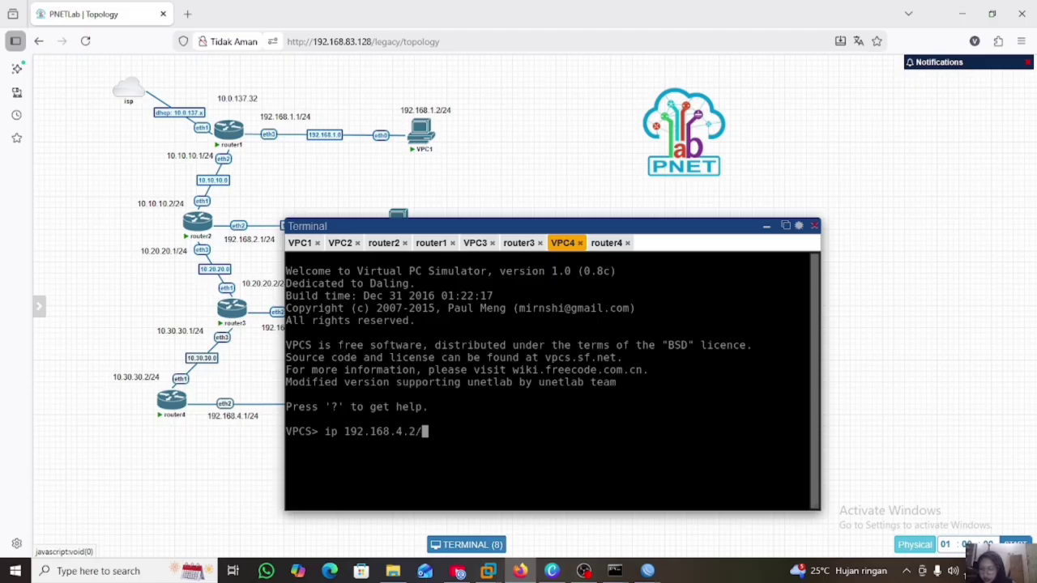
{"action": "type", "text": "24 "}
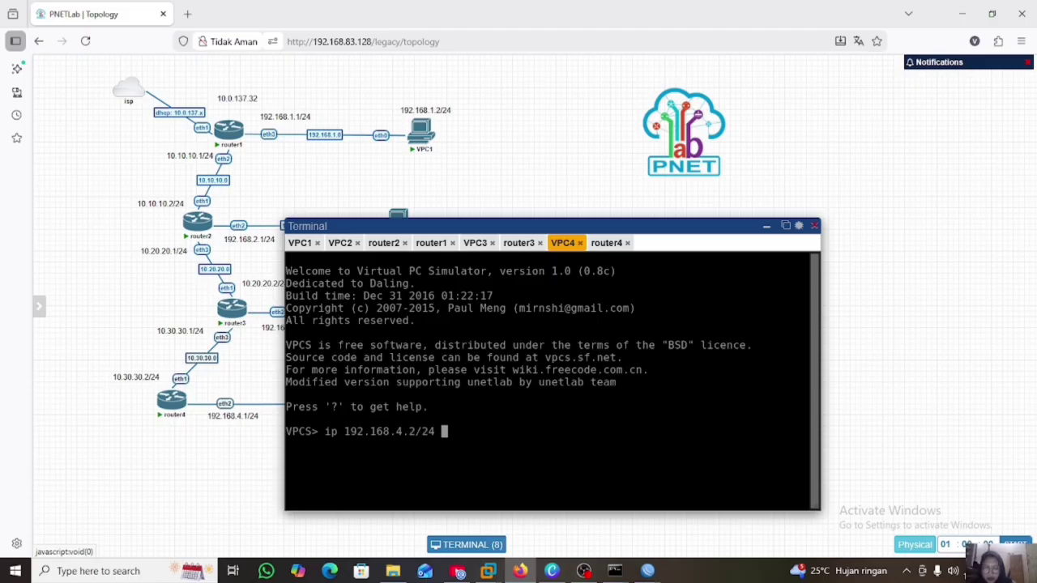
{"action": "type", "text": "192.168."}
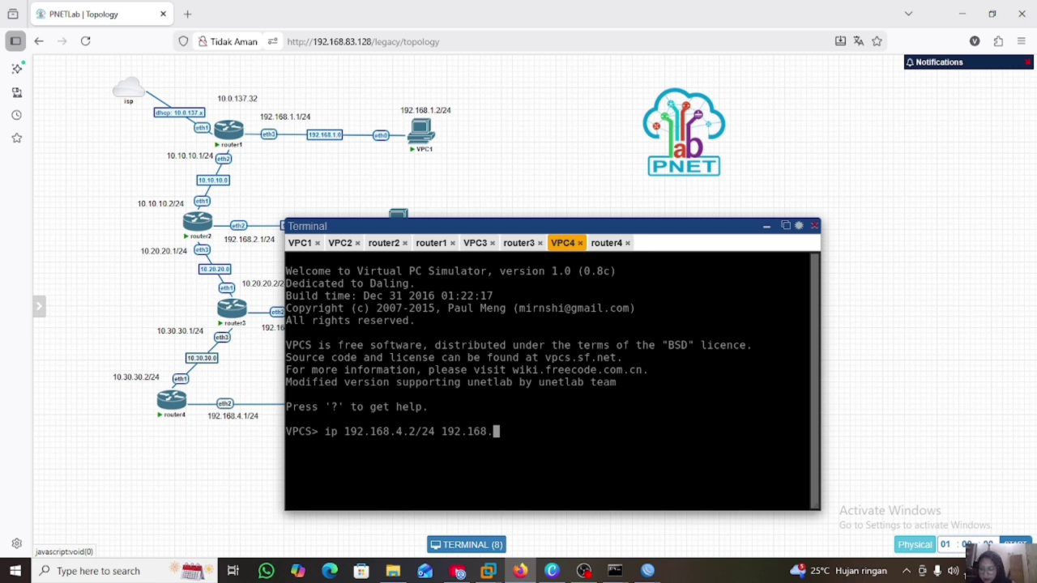
{"action": "type", "text": "4."}
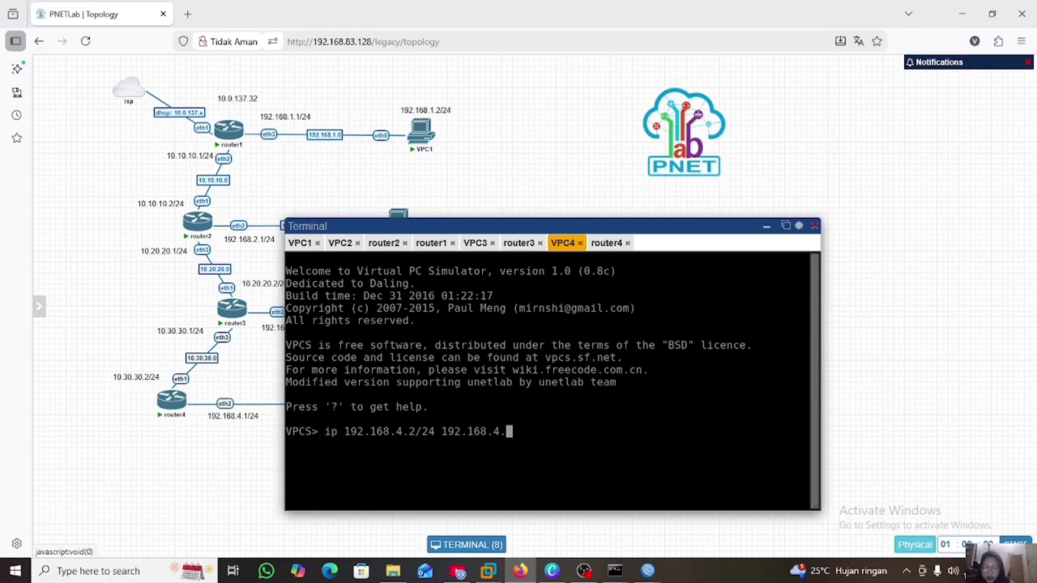
{"action": "type", "text": "1/24"}
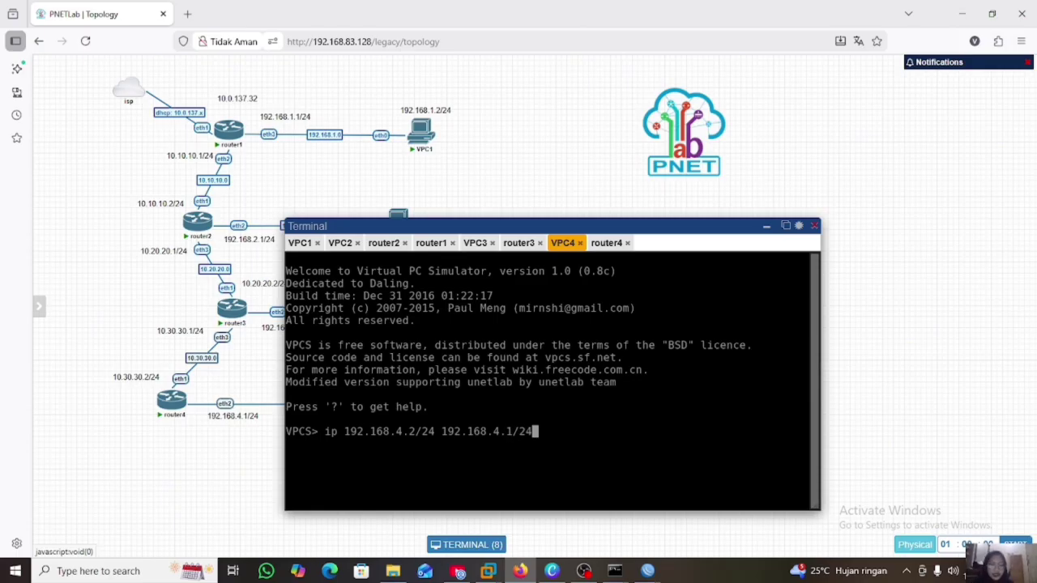
{"action": "key", "text": "Return"}
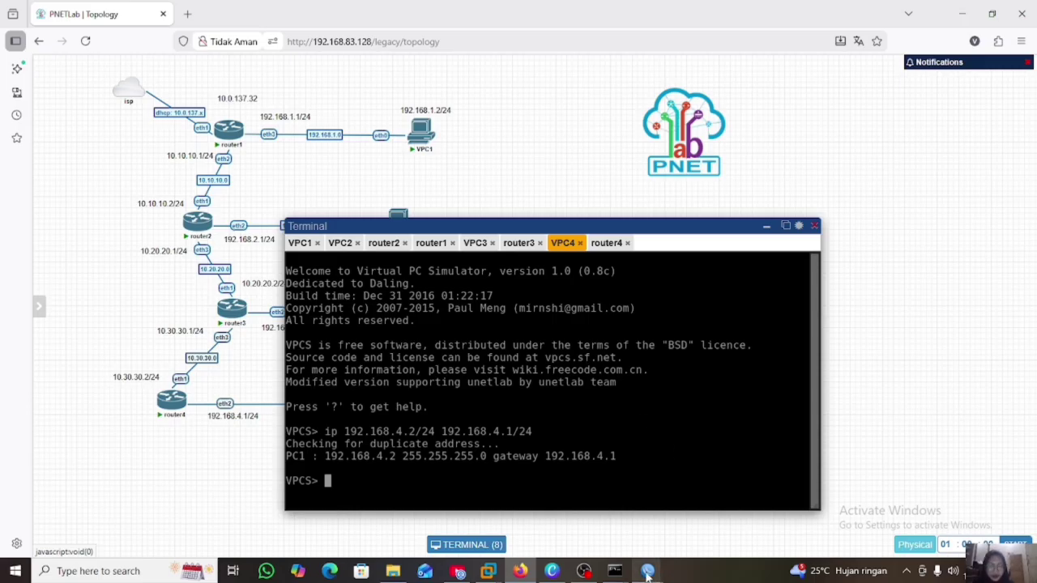
Switch to router4's WinBox session and add a static route to 192.168.3.0/24 via gateway 10.30.30.1
{"action": "mouse_move", "coordinate": [647, 572]}
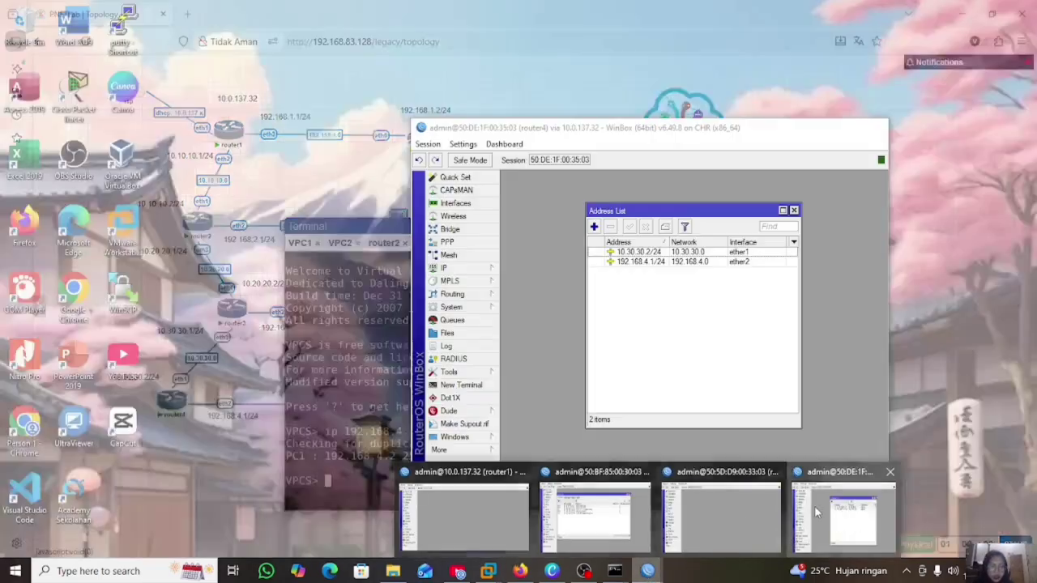
{"action": "left_click", "coordinate": [814, 506]}
{"action": "left_click", "coordinate": [484, 267]}
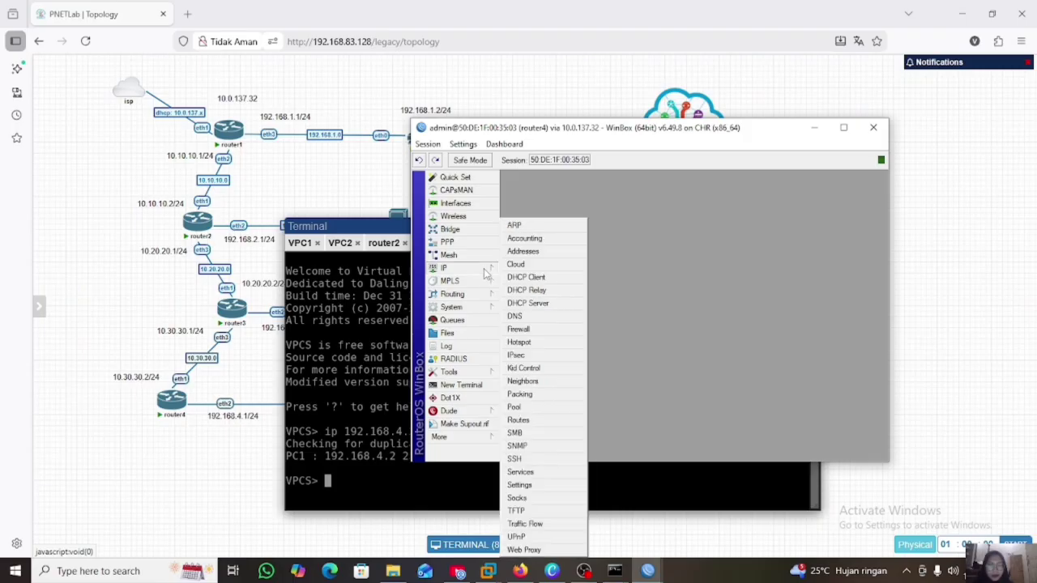
{"action": "left_click", "coordinate": [541, 421]}
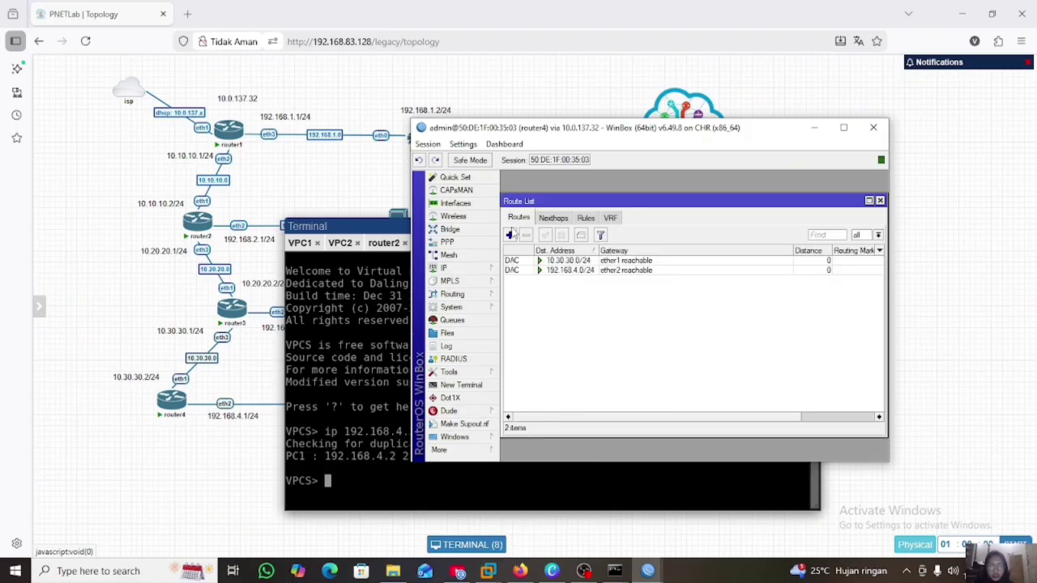
{"action": "left_click", "coordinate": [510, 235]}
{"action": "left_click", "coordinate": [698, 245]}
{"action": "key", "text": "BackSpace"}
{"action": "key", "text": "BackSpace"}
{"action": "key", "text": "BackSpace"}
{"action": "key", "text": "BackSpace"}
{"action": "key", "text": "BackSpace"}
{"action": "key", "text": "BackSpace"}
{"action": "key", "text": "BackSpace"}
{"action": "key", "text": "BackSpace"}
{"action": "key", "text": "BackSpace"}
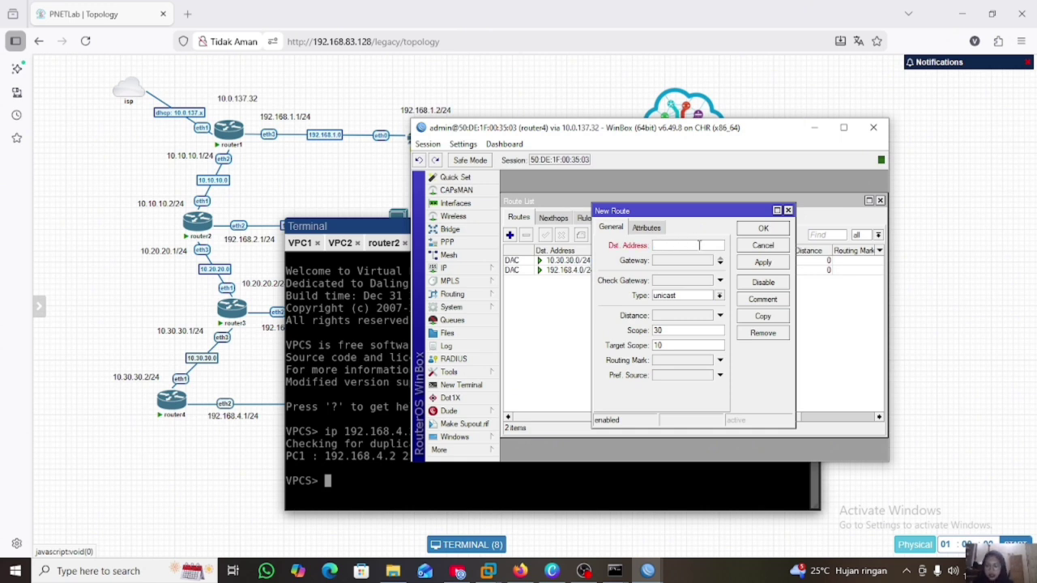
{"action": "type", "text": "192"}
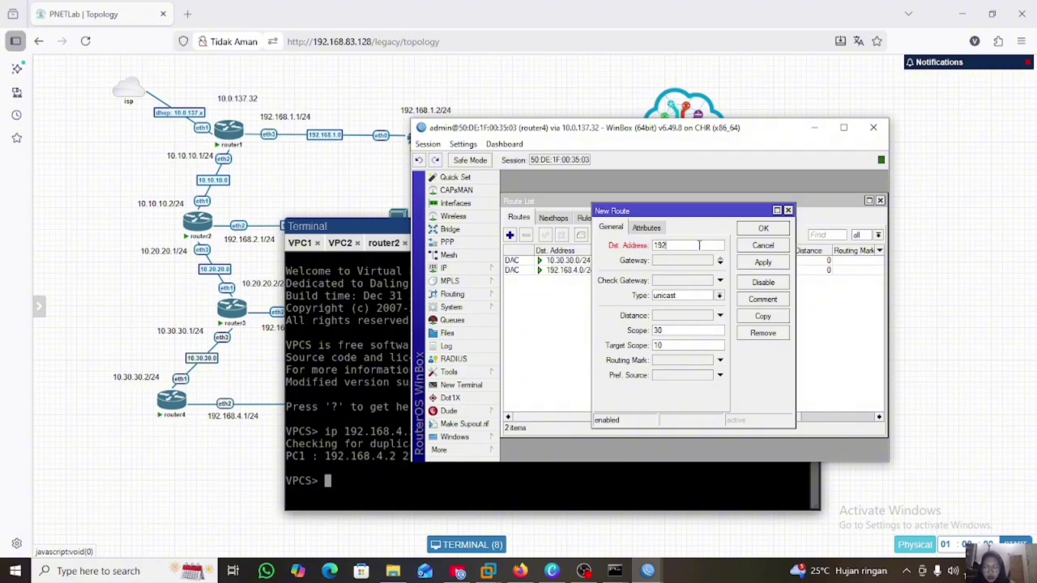
{"action": "type", "text": ".168.3.0/24"}
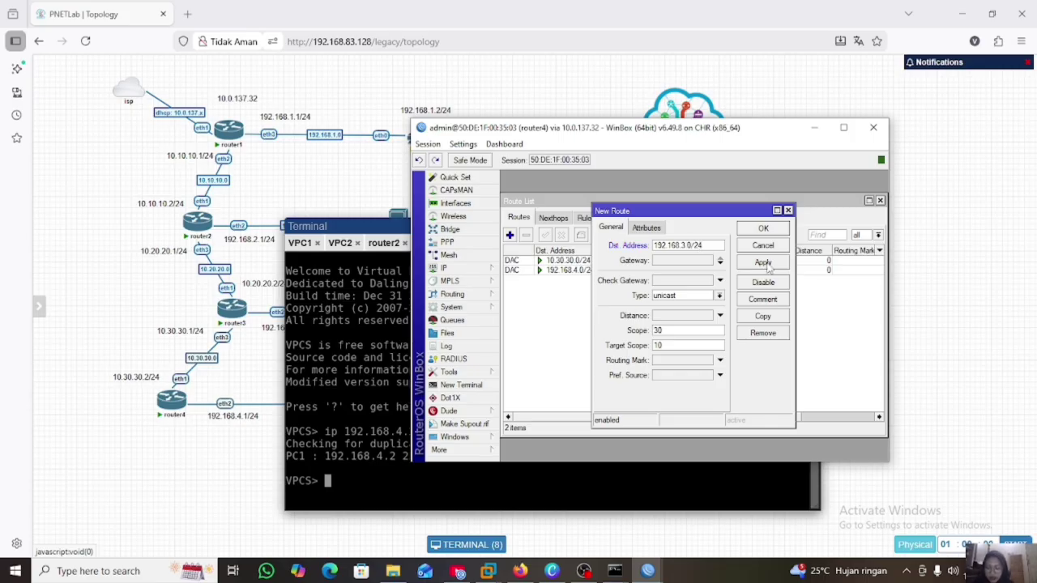
{"action": "left_click", "coordinate": [763, 262]}
{"action": "left_click", "coordinate": [701, 260]}
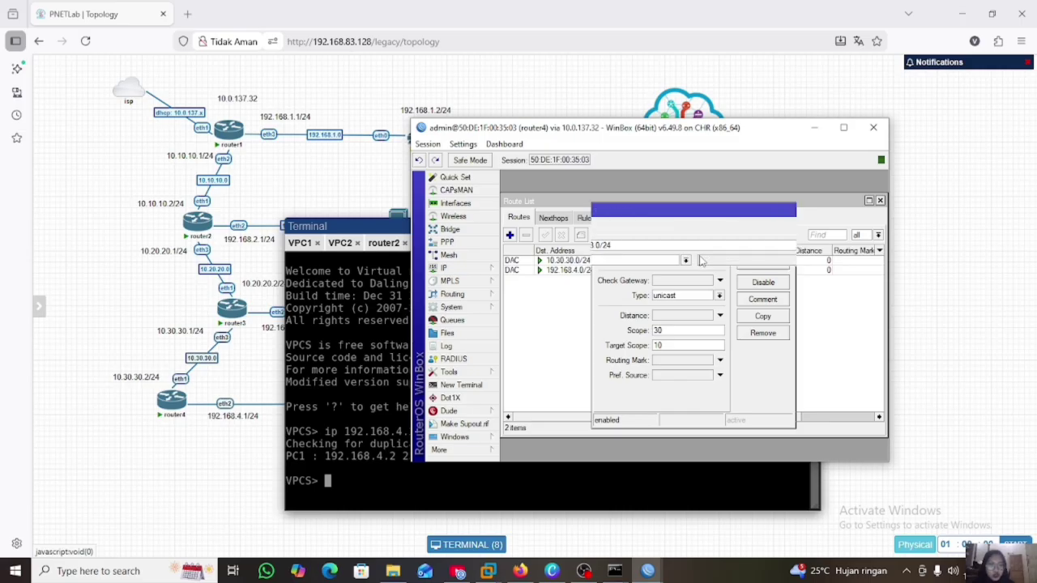
{"action": "key", "text": "BackSpace"}
{"action": "type", "text": "10.30.30.1"}
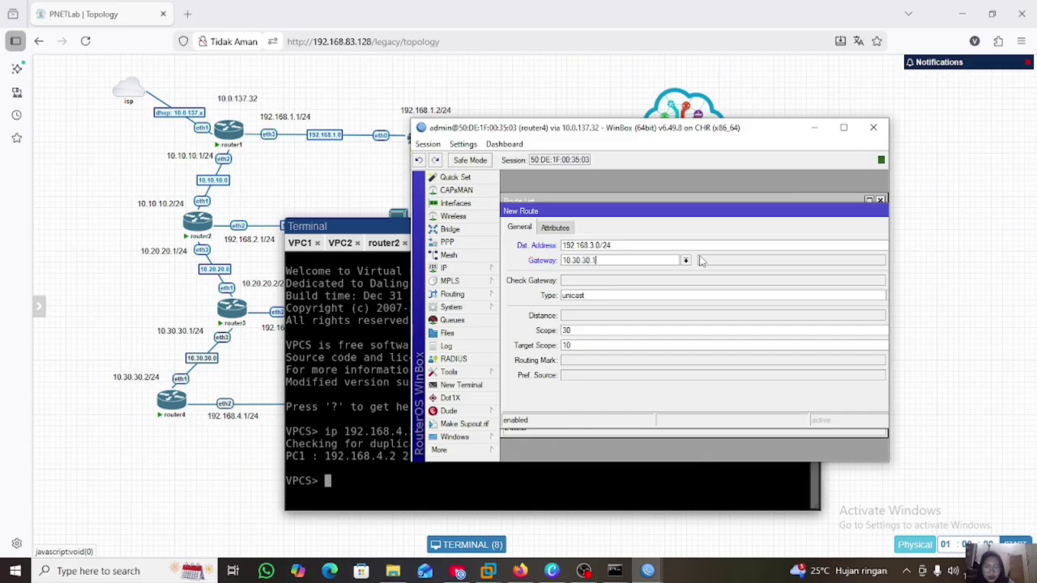
{"action": "left_click_drag", "start_coordinate": [888, 461], "coordinate": [968, 450]}
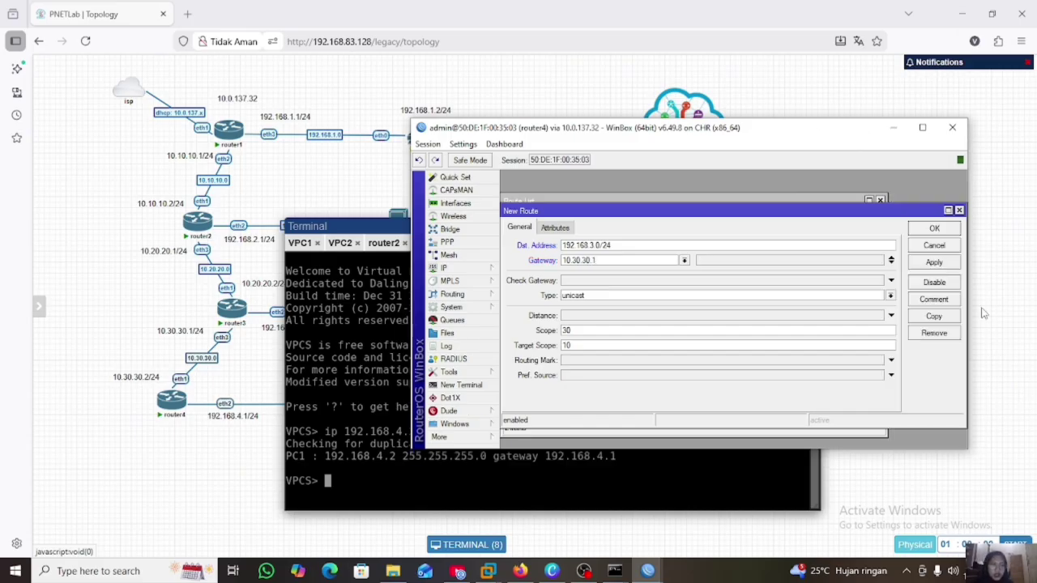
{"action": "left_click", "coordinate": [934, 262]}
{"action": "left_click", "coordinate": [942, 233]}
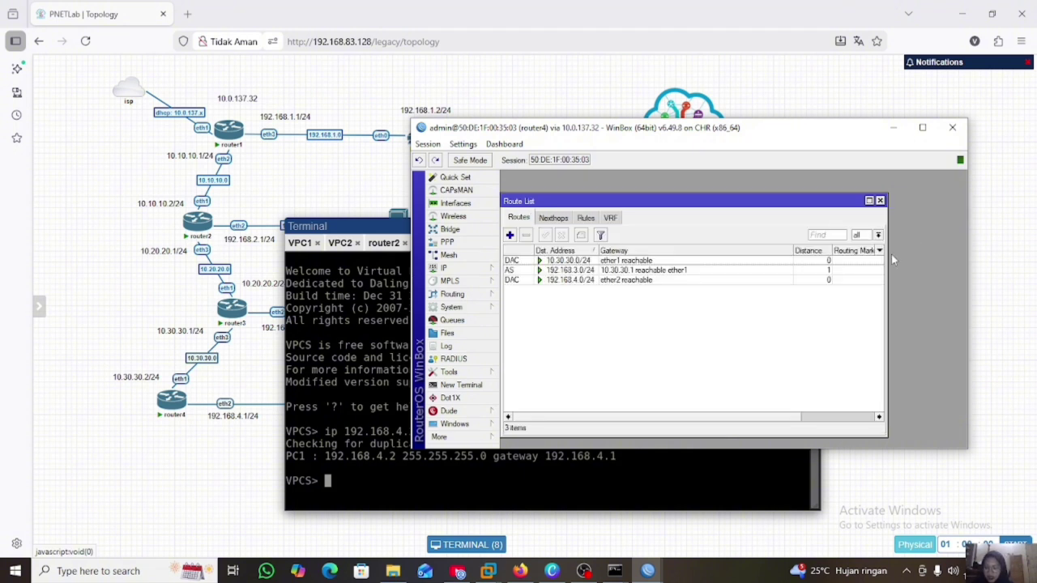
Add a static route on router4 to 192.168.2.0/24 via gateway 10.30.30.1
{"action": "left_click", "coordinate": [509, 235]}
{"action": "left_click", "coordinate": [657, 246]}
{"action": "key", "text": "BackSpace"}
{"action": "key", "text": "BackSpace"}
{"action": "key", "text": "BackSpace"}
{"action": "key", "text": "BackSpace"}
{"action": "key", "text": "BackSpace"}
{"action": "key", "text": "BackSpace"}
{"action": "key", "text": "BackSpace"}
{"action": "key", "text": "BackSpace"}
{"action": "key", "text": "BackSpace"}
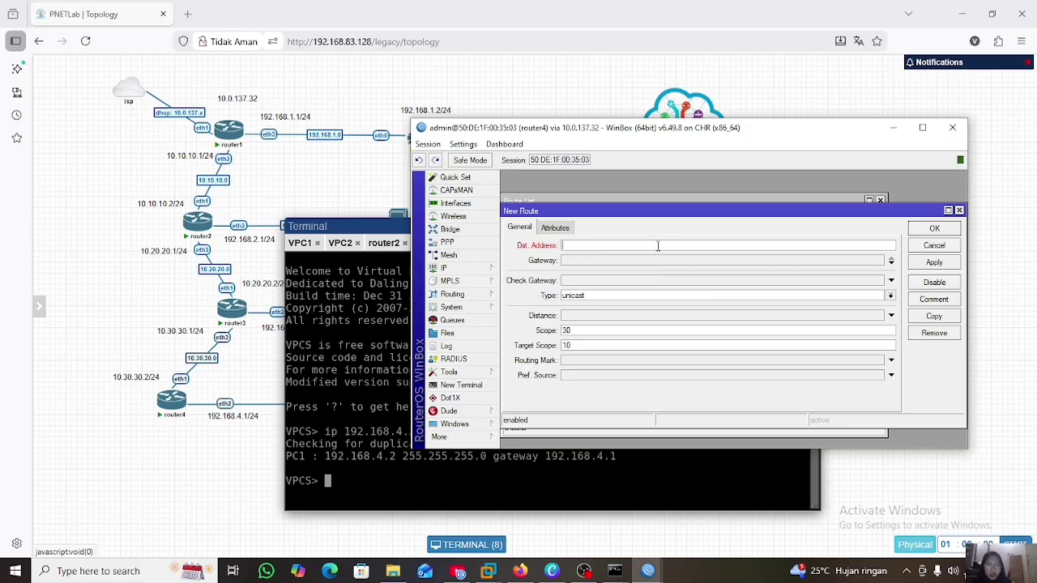
{"action": "type", "text": "192.168"}
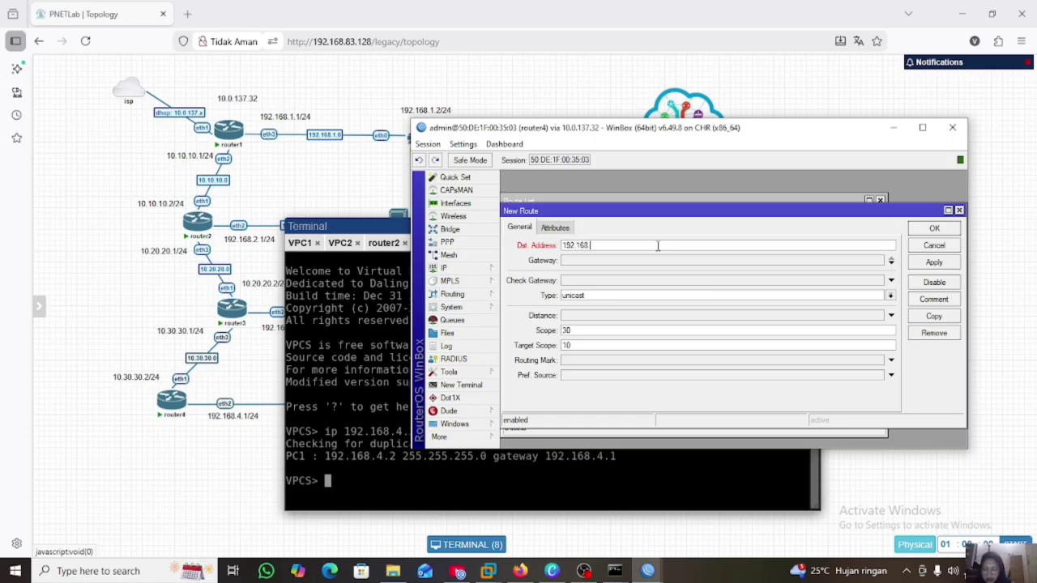
{"action": "type", "text": ".2.0/24"}
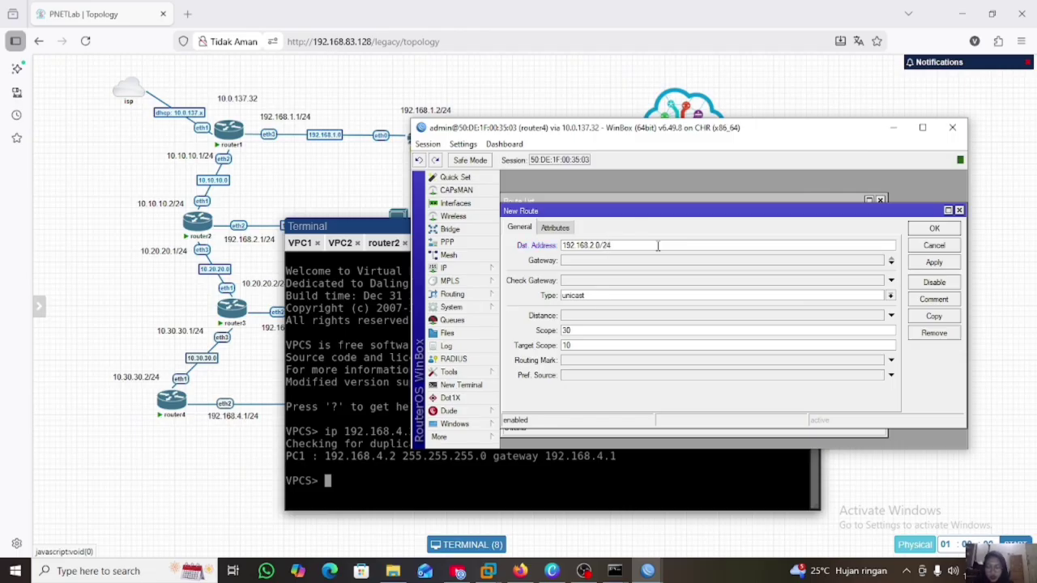
{"action": "left_click", "coordinate": [597, 258]}
{"action": "type", "text": "1"}
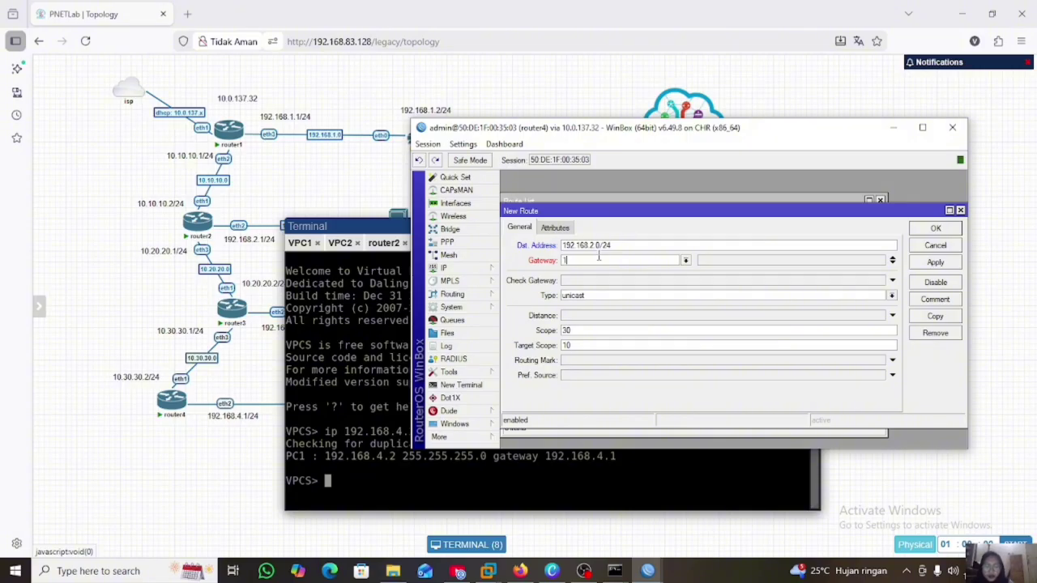
{"action": "type", "text": "0.30.30.1"}
{"action": "left_click", "coordinate": [941, 264]}
{"action": "left_click", "coordinate": [944, 229]}
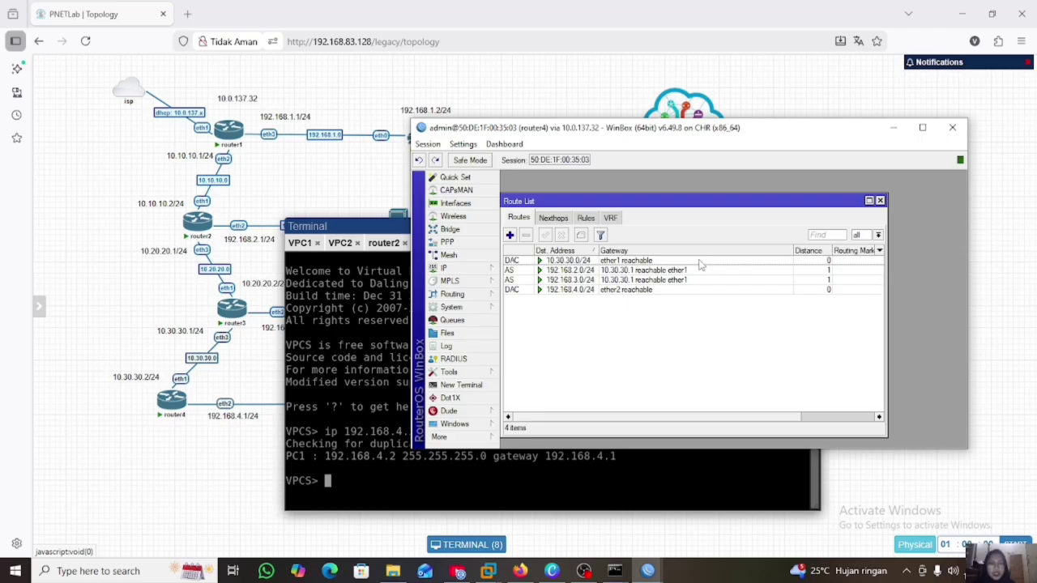
Add a static route on router4 to 192.168.1.0/24 via gateway 10.30.30.1
{"action": "left_click", "coordinate": [512, 235]}
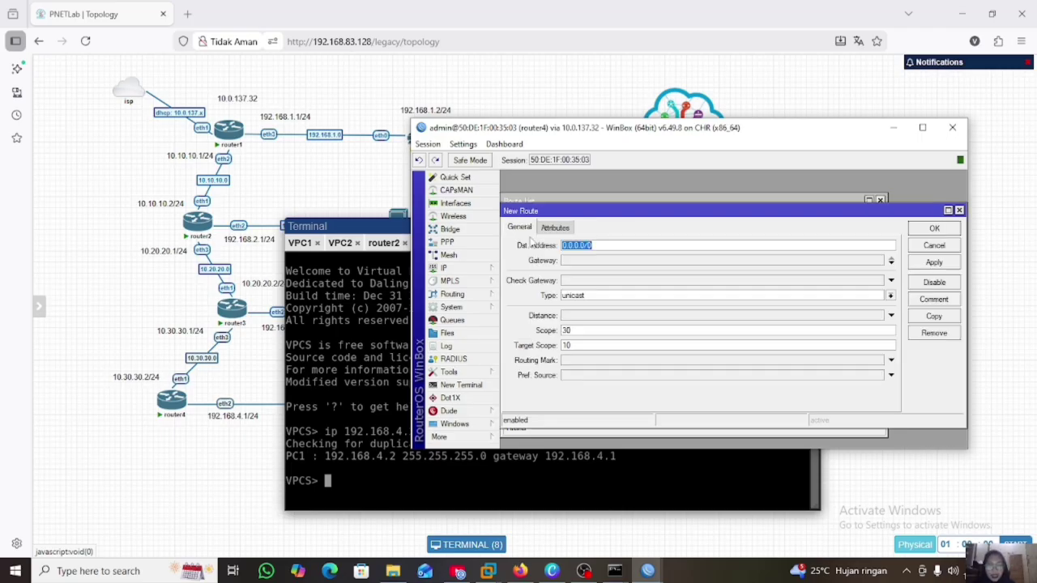
{"action": "left_click", "coordinate": [623, 247]}
{"action": "key", "text": "BackSpace"}
{"action": "key", "text": "BackSpace"}
{"action": "key", "text": "BackSpace"}
{"action": "key", "text": "BackSpace"}
{"action": "key", "text": "BackSpace"}
{"action": "key", "text": "BackSpace"}
{"action": "key", "text": "BackSpace"}
{"action": "key", "text": "BackSpace"}
{"action": "key", "text": "BackSpace"}
{"action": "type", "text": "1"}
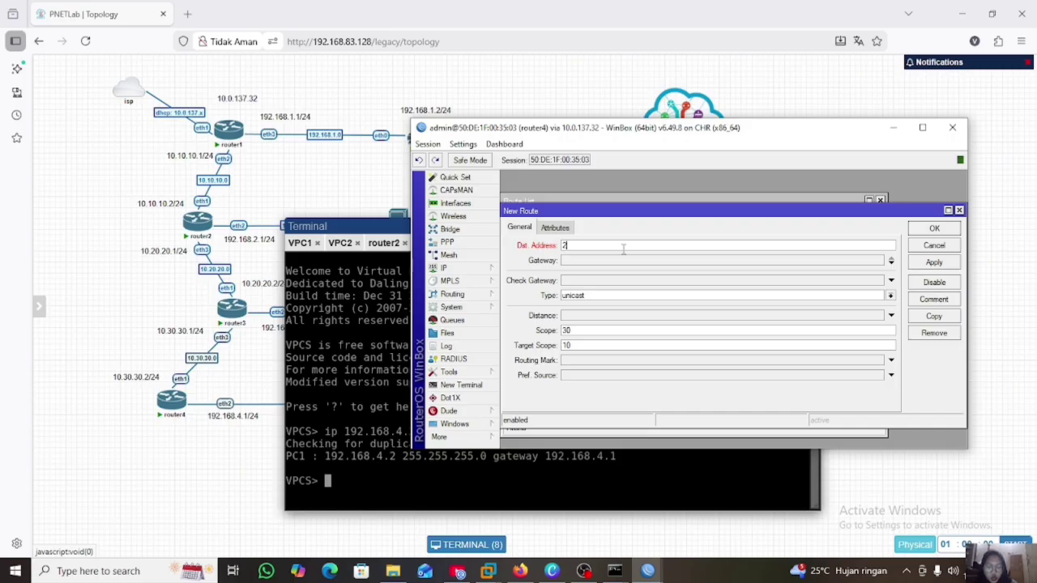
{"action": "type", "text": "92.16"}
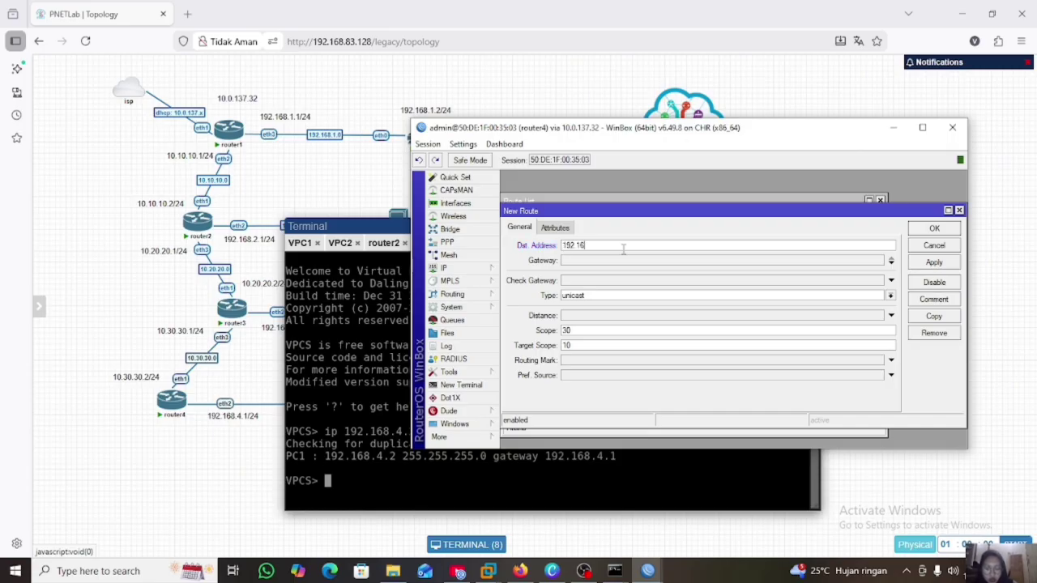
{"action": "type", "text": "8.1.0/24"}
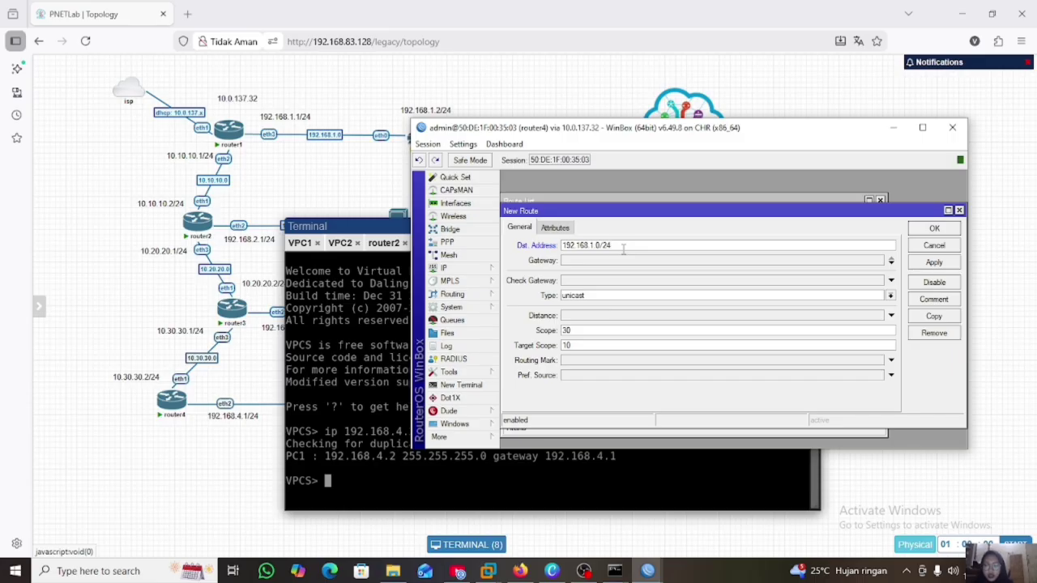
{"action": "left_click", "coordinate": [593, 259]}
{"action": "key", "text": "BackSpace"}
{"action": "type", "text": "10.3"}
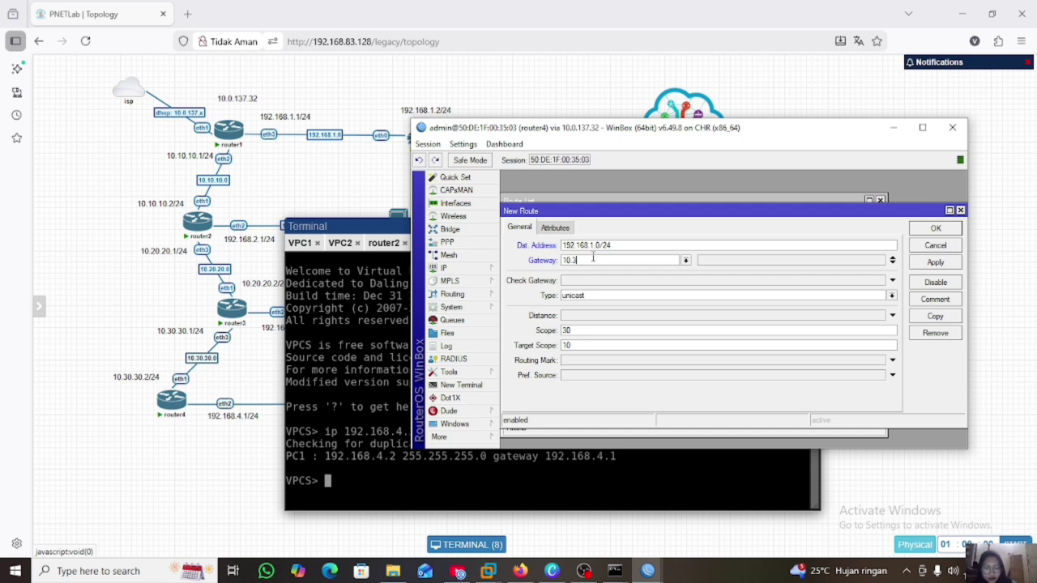
{"action": "type", "text": "0.30"}
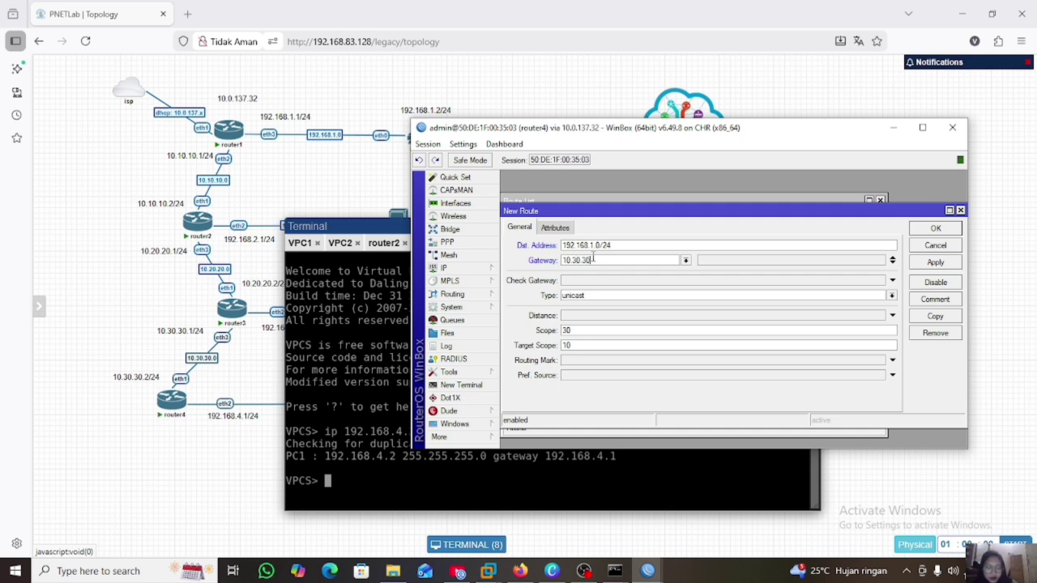
{"action": "type", "text": ".1"}
{"action": "left_click", "coordinate": [933, 264]}
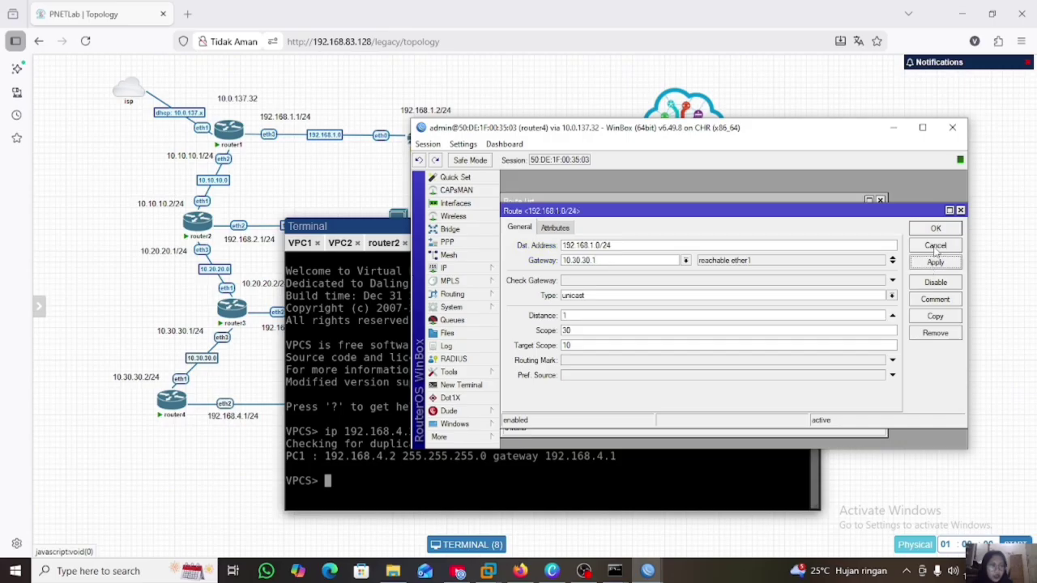
{"action": "left_click", "coordinate": [936, 230]}
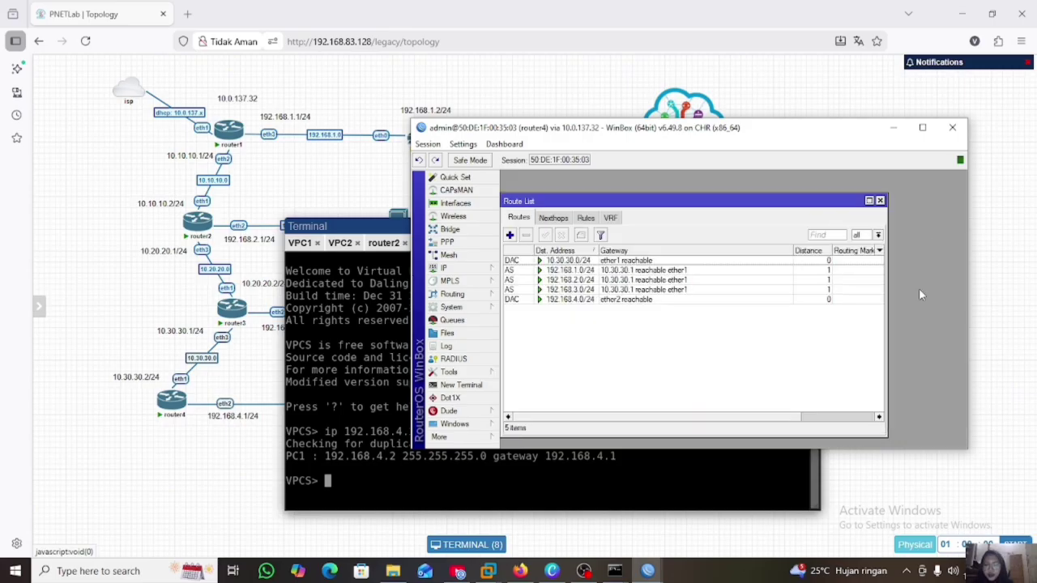
Add a static route on router4 to 10.20.20.0/24 via gateway 10.30.30.1
{"action": "left_click", "coordinate": [510, 236]}
{"action": "left_click", "coordinate": [616, 248]}
{"action": "key", "text": "BackSpace"}
{"action": "key", "text": "BackSpace"}
{"action": "key", "text": "BackSpace"}
{"action": "key", "text": "BackSpace"}
{"action": "key", "text": "BackSpace"}
{"action": "key", "text": "BackSpace"}
{"action": "key", "text": "BackSpace"}
{"action": "key", "text": "BackSpace"}
{"action": "key", "text": "BackSpace"}
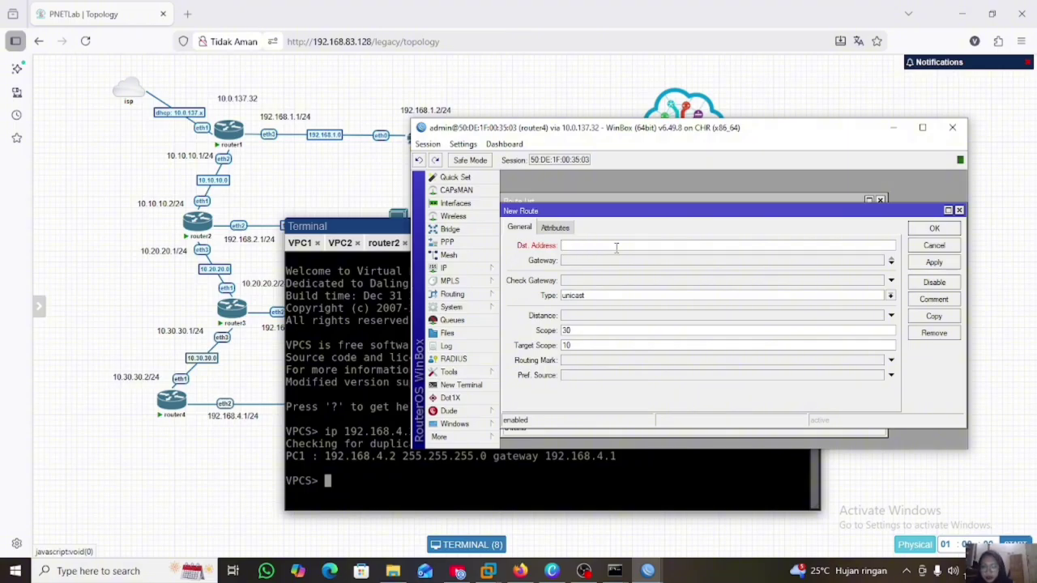
{"action": "type", "text": "10"}
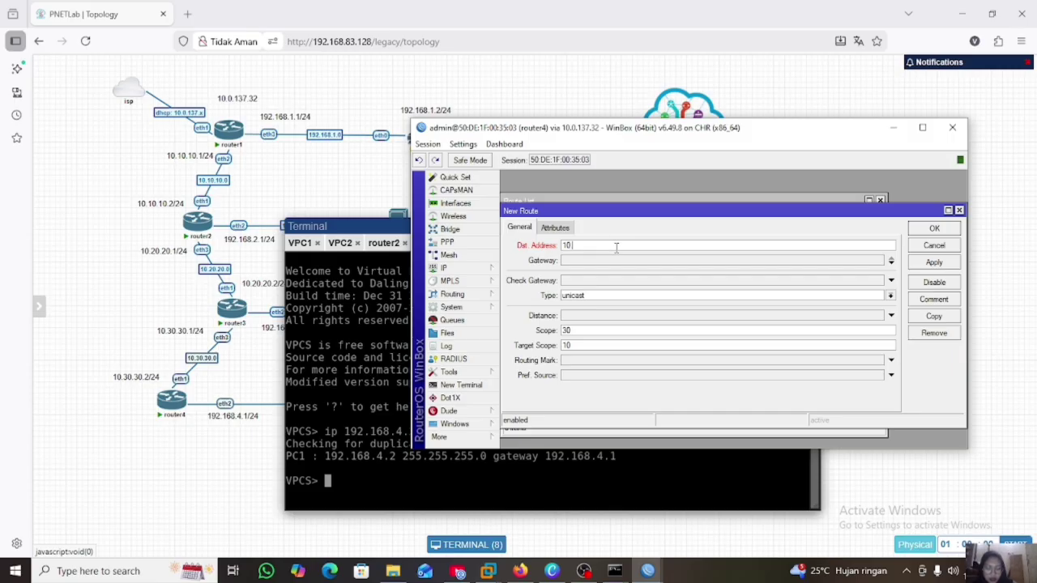
{"action": "type", "text": ".20.20.0/24"}
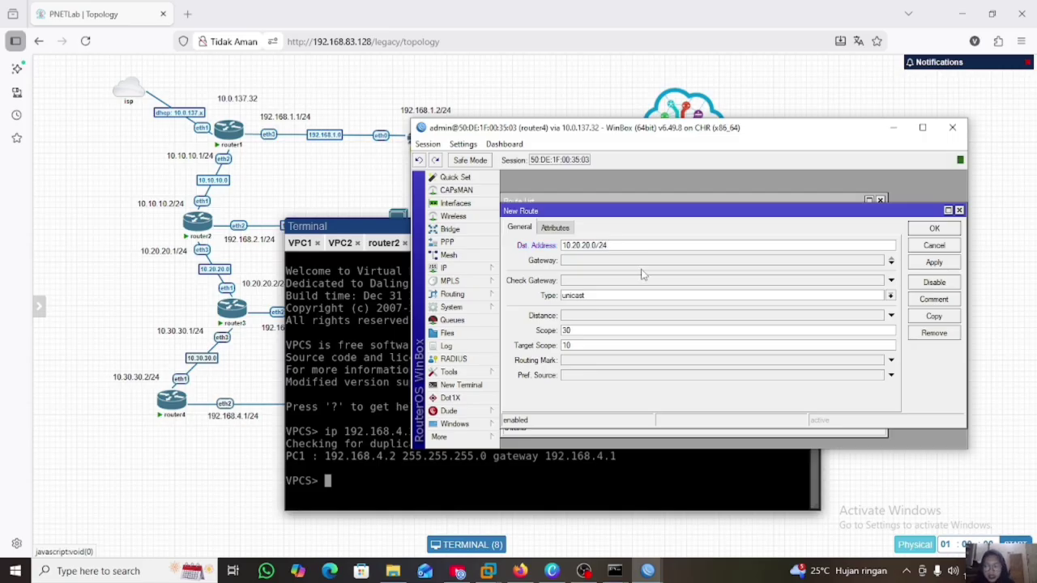
{"action": "left_click", "coordinate": [624, 259]}
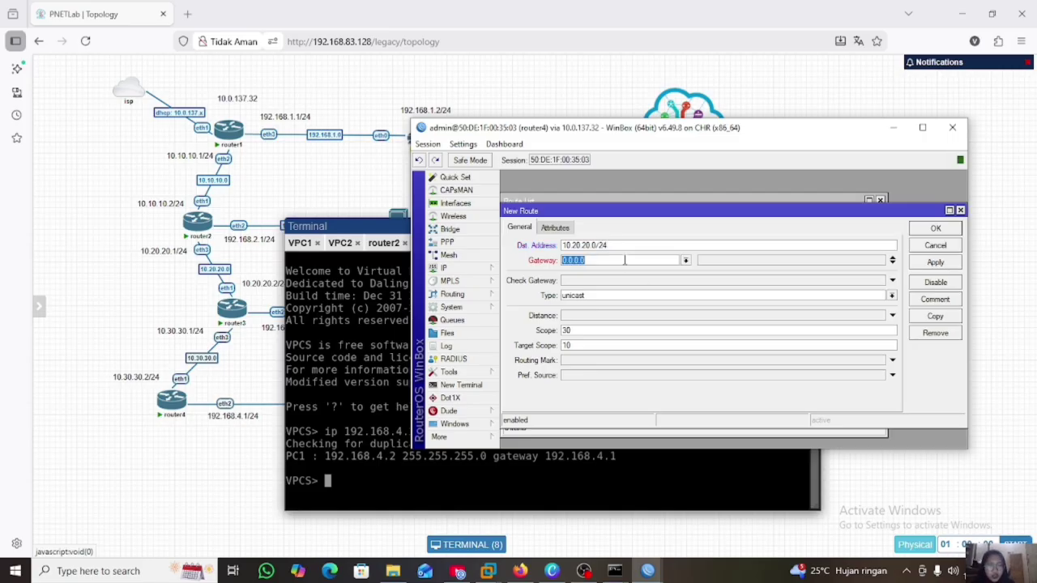
{"action": "key", "text": "BackSpace"}
{"action": "type", "text": "1"}
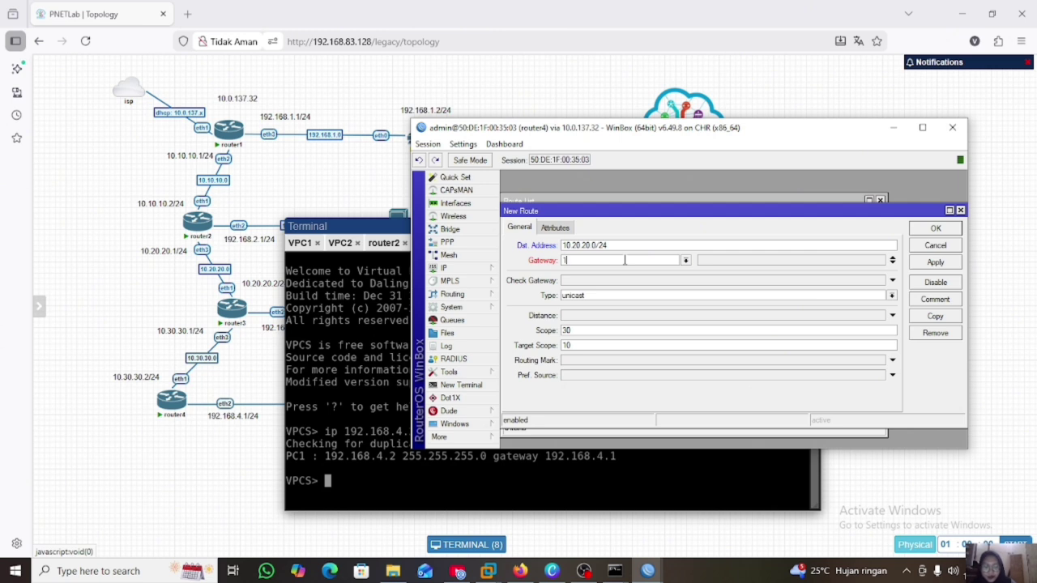
{"action": "type", "text": "0.30.30.1"}
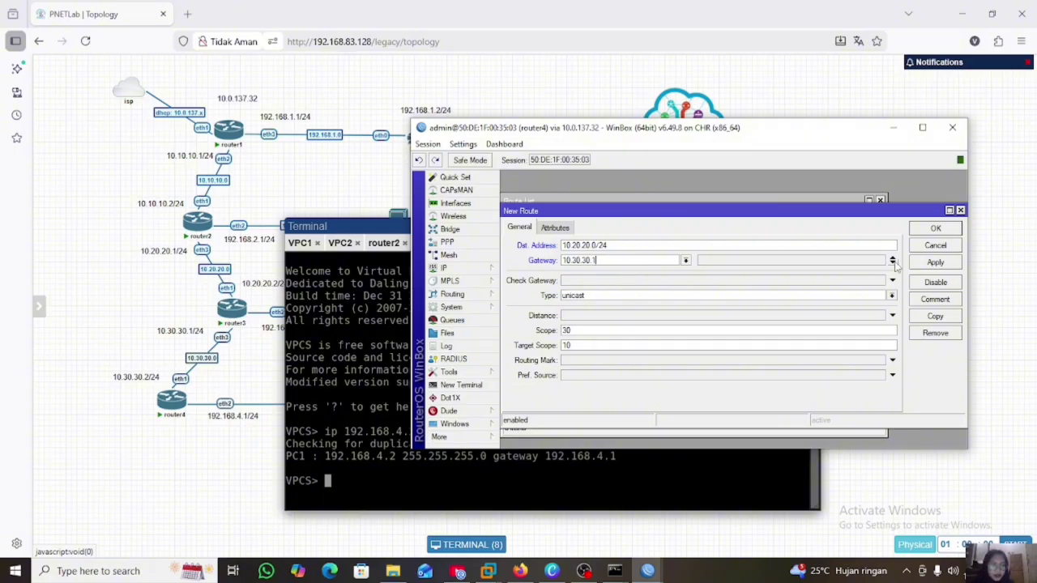
{"action": "left_click", "coordinate": [923, 265]}
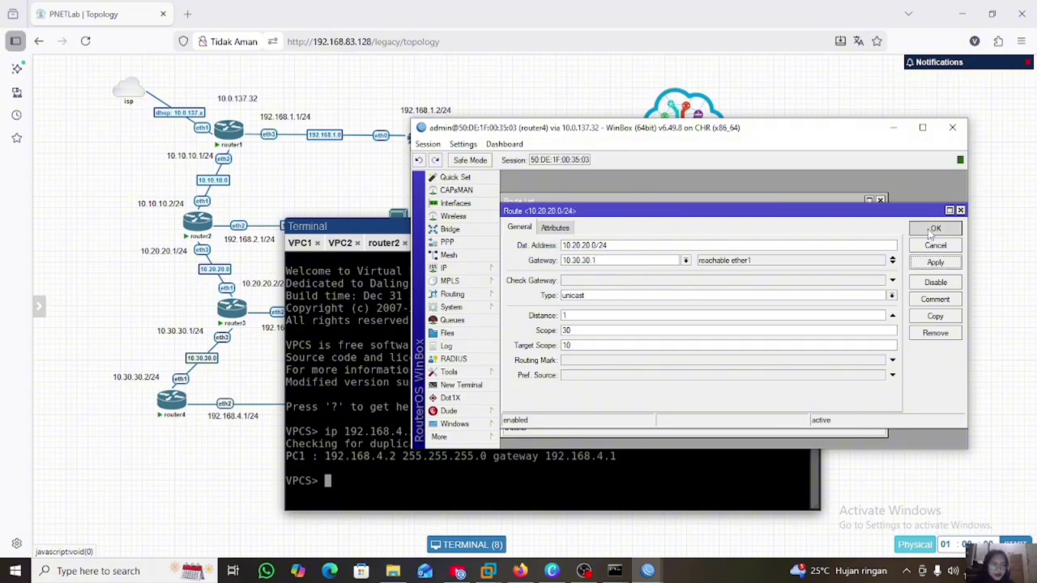
{"action": "left_click", "coordinate": [931, 229]}
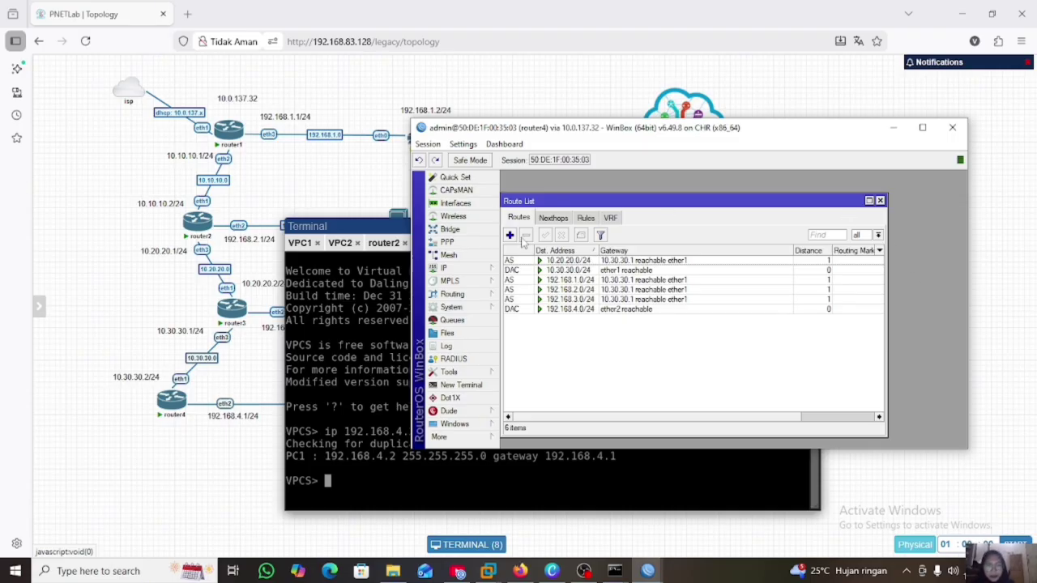
Add a static route on router4 to 10.10.10.0/24 via gateway 10.30.30.1
{"action": "left_click", "coordinate": [509, 235]}
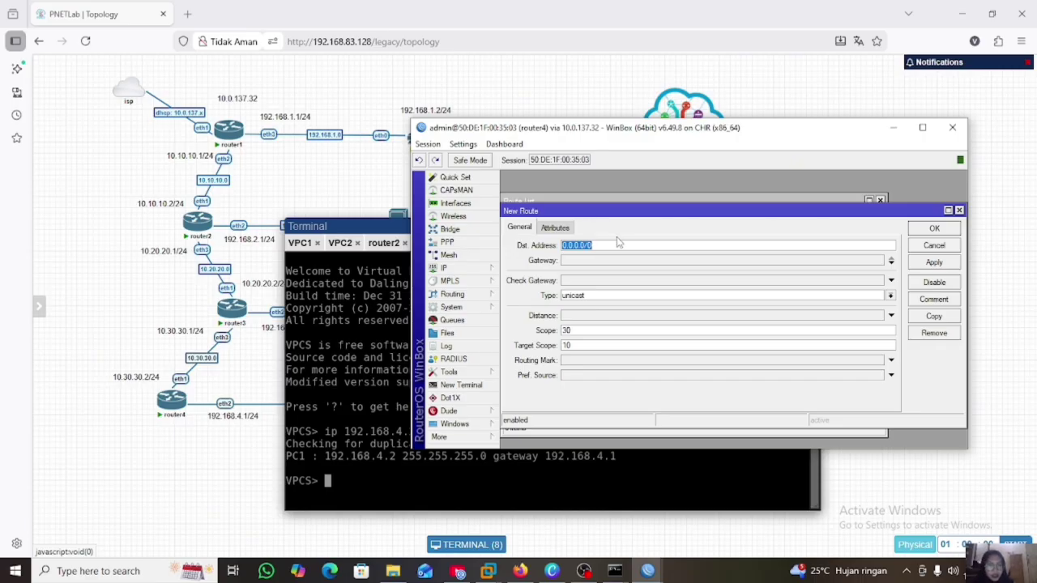
{"action": "key", "text": "BackSpace"}
{"action": "type", "text": "1"}
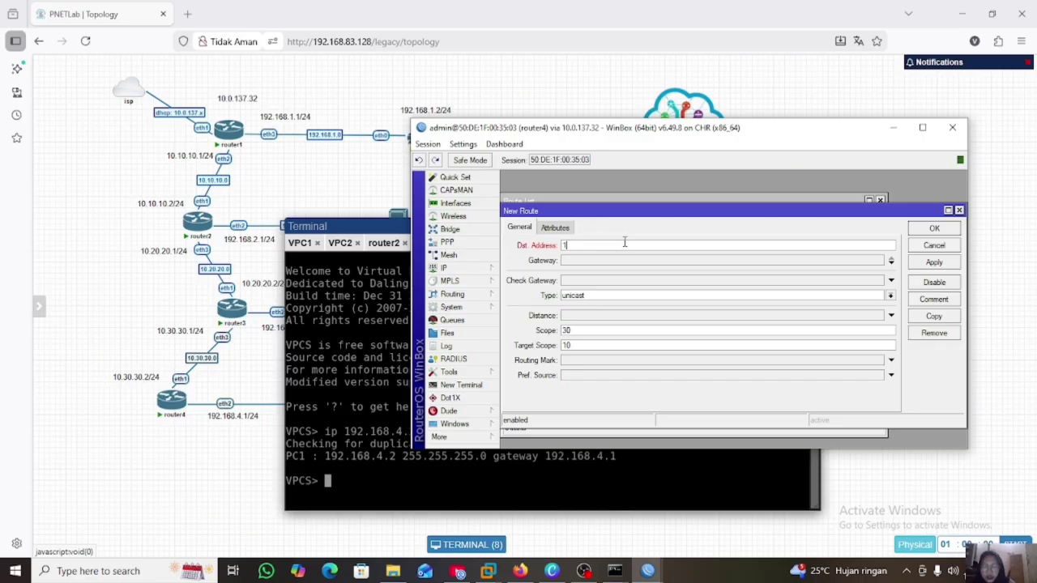
{"action": "type", "text": "0.10.10.0/24"}
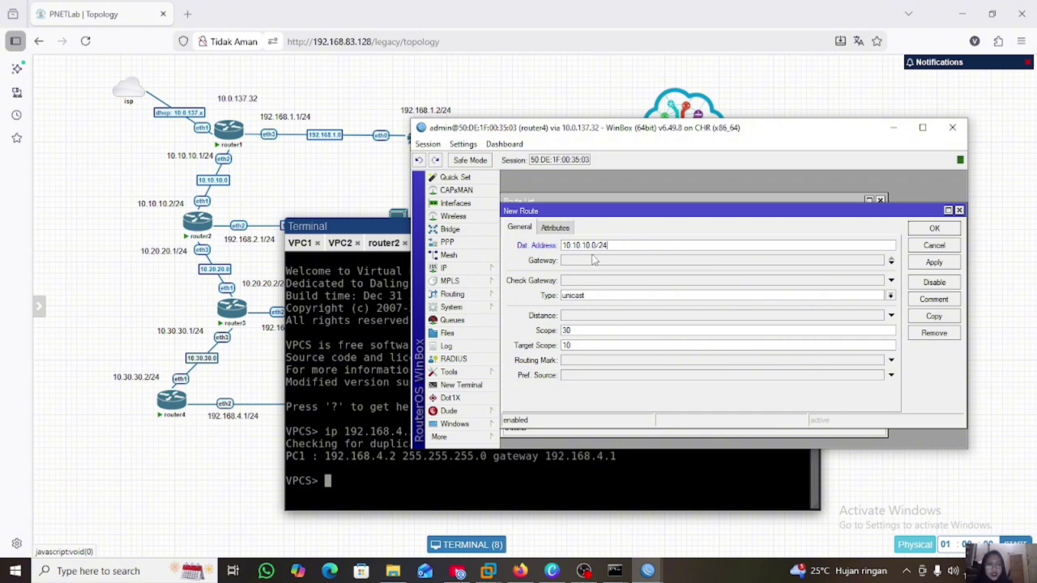
{"action": "left_click", "coordinate": [583, 260]}
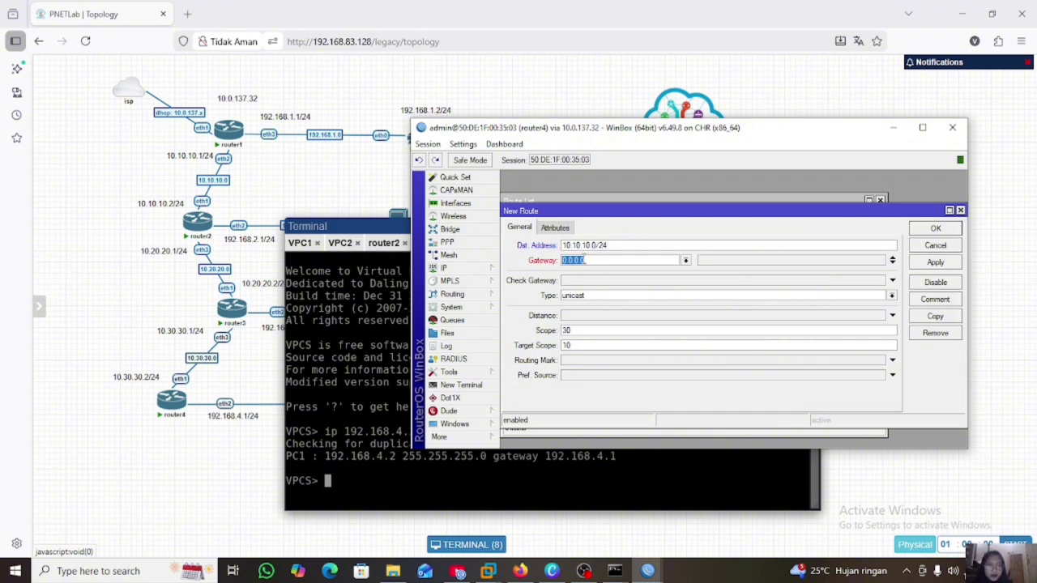
{"action": "key", "text": "BackSpace"}
{"action": "type", "text": "1"}
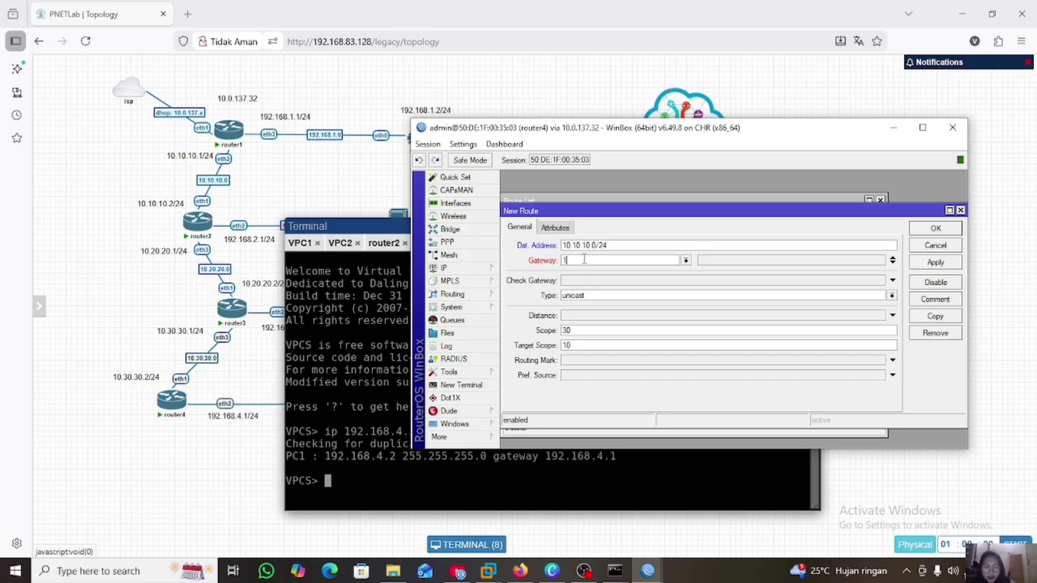
{"action": "type", "text": "0.30.30"}
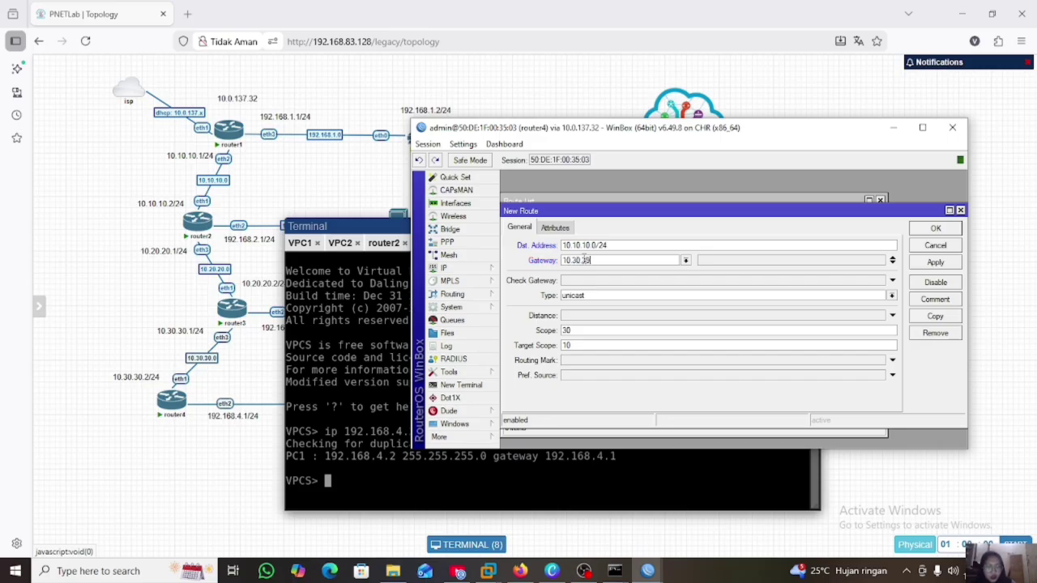
{"action": "type", "text": ".1"}
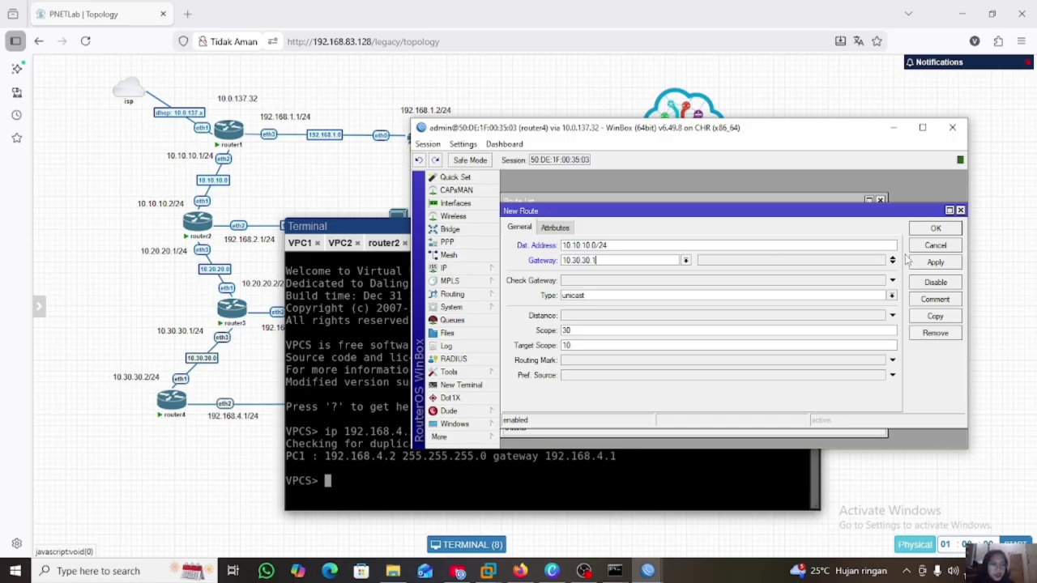
{"action": "left_click", "coordinate": [933, 262]}
{"action": "left_click", "coordinate": [934, 229]}
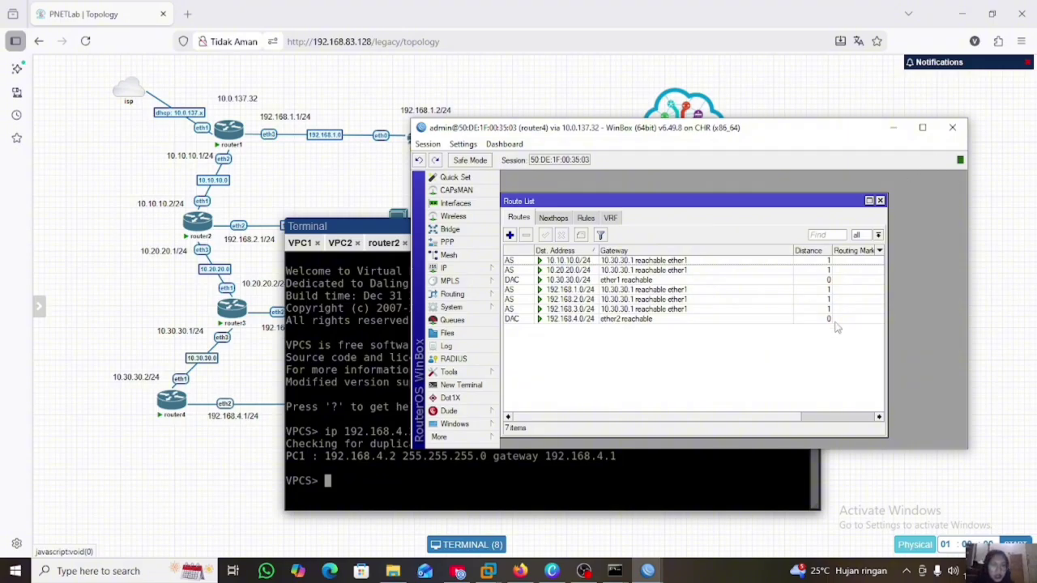
Switch to router3's WinBox session and open its IP route list
{"action": "mouse_move", "coordinate": [647, 571]}
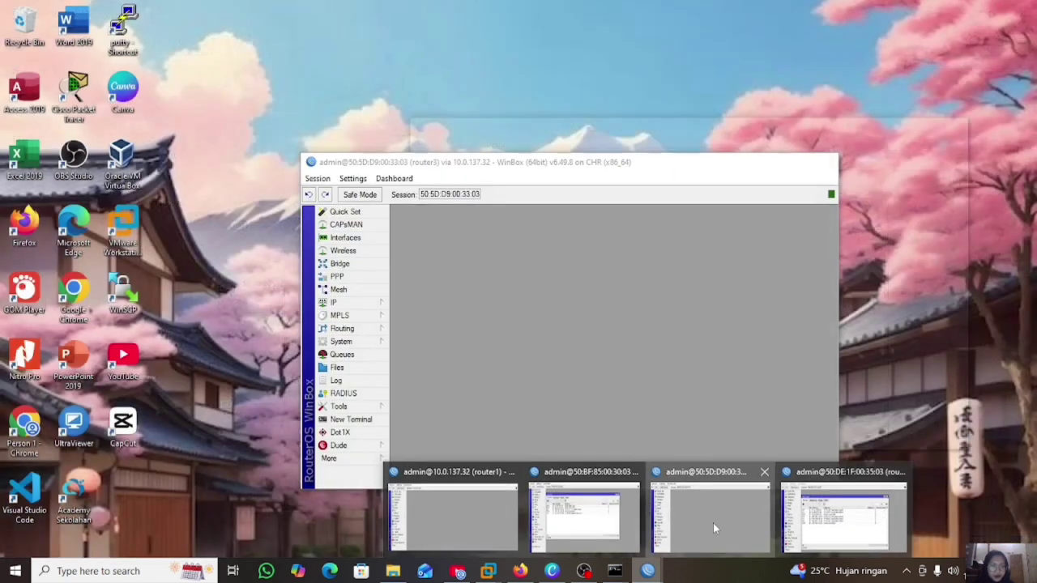
{"action": "left_click", "coordinate": [712, 522]}
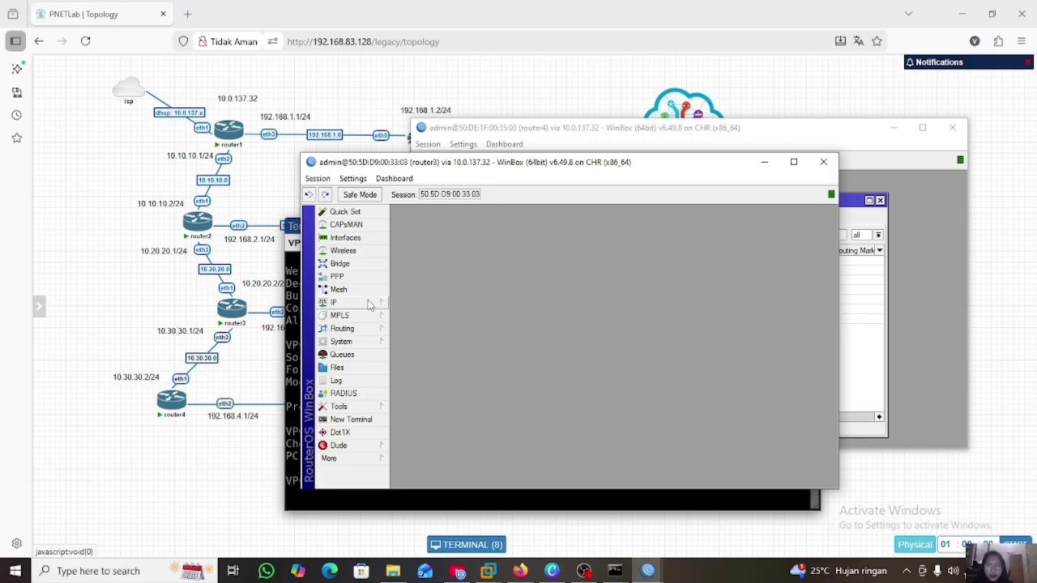
{"action": "left_click", "coordinate": [340, 302]}
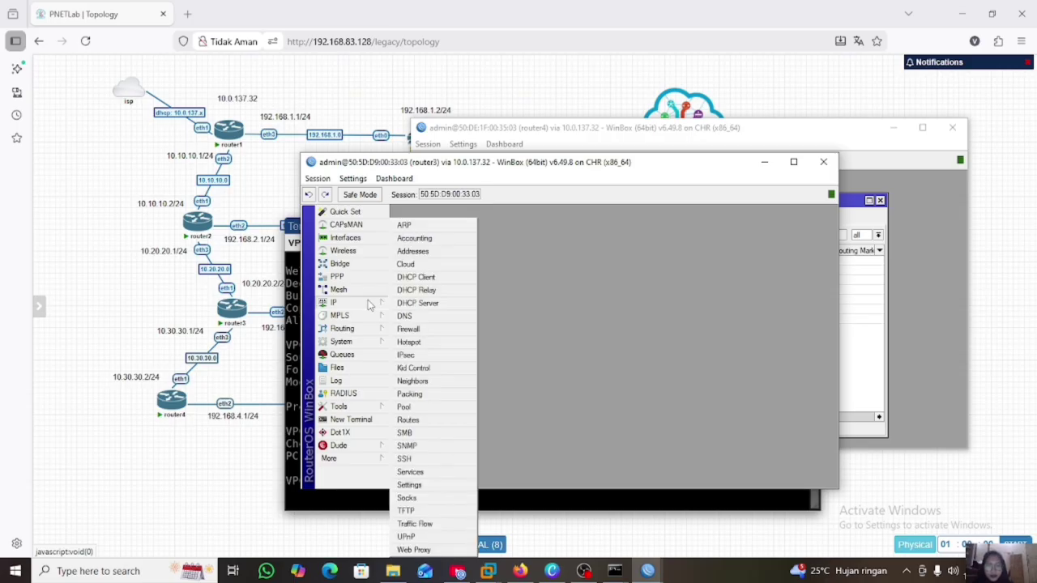
{"action": "left_click", "coordinate": [435, 422]}
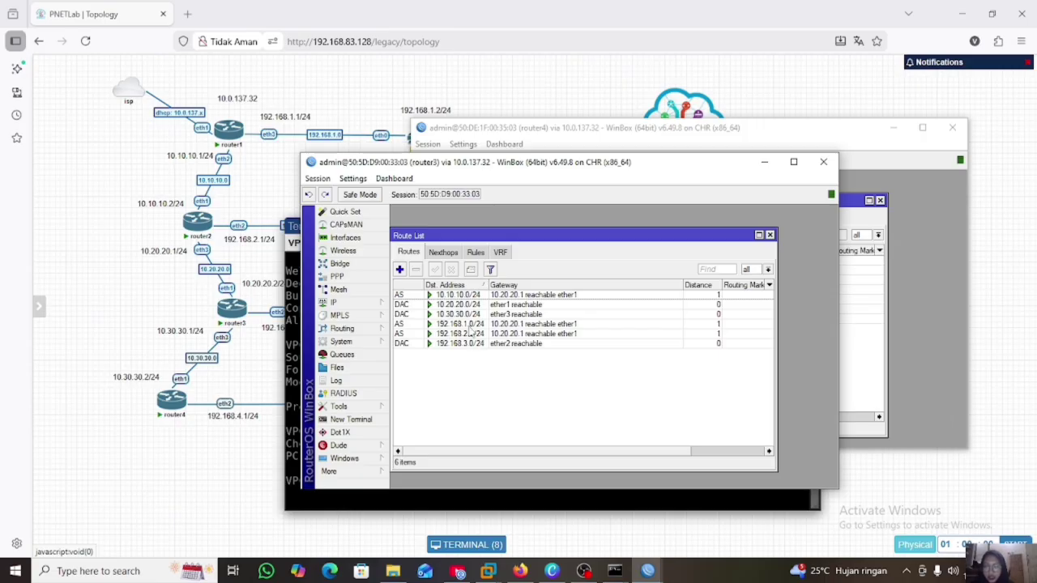
Add a static route on router3 to 192.168.4.0/24 via gateway 10.30.30.2
{"action": "left_click", "coordinate": [399, 269]}
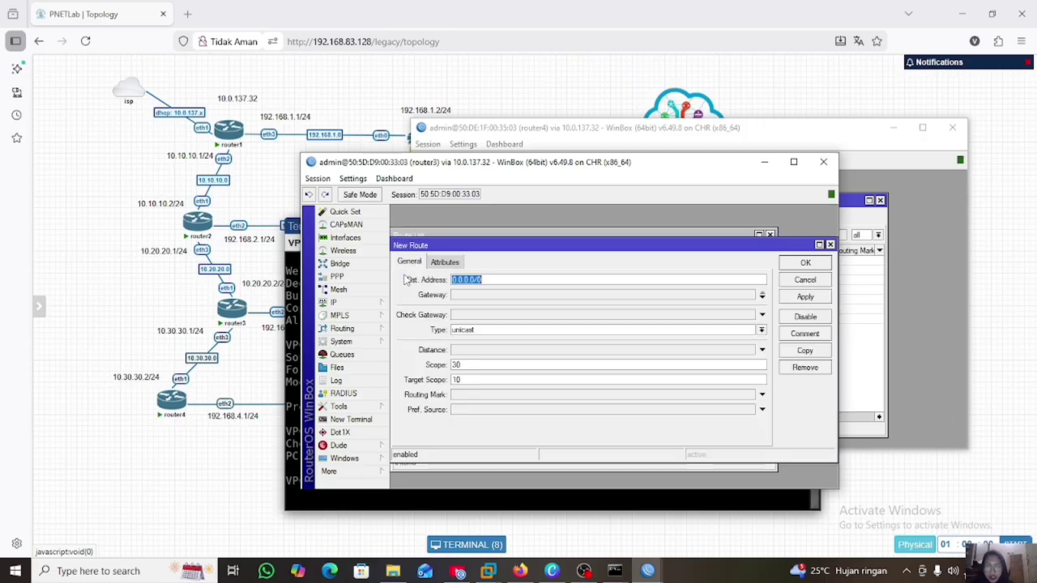
{"action": "left_click", "coordinate": [497, 279]}
{"action": "key", "text": "BackSpace"}
{"action": "key", "text": "BackSpace"}
{"action": "key", "text": "BackSpace"}
{"action": "key", "text": "BackSpace"}
{"action": "key", "text": "BackSpace"}
{"action": "key", "text": "BackSpace"}
{"action": "key", "text": "BackSpace"}
{"action": "key", "text": "BackSpace"}
{"action": "key", "text": "BackSpace"}
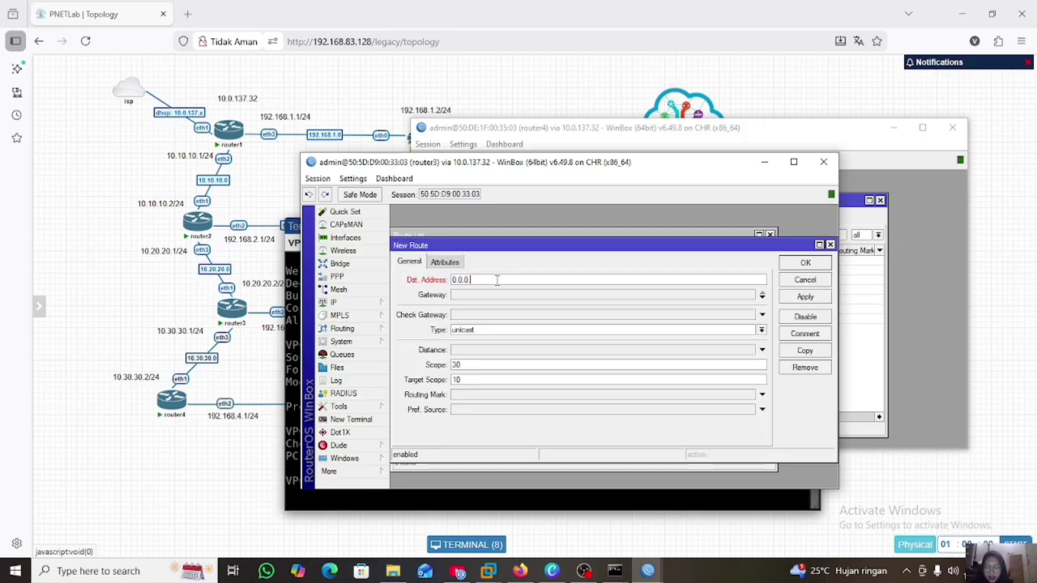
{"action": "type", "text": "1"}
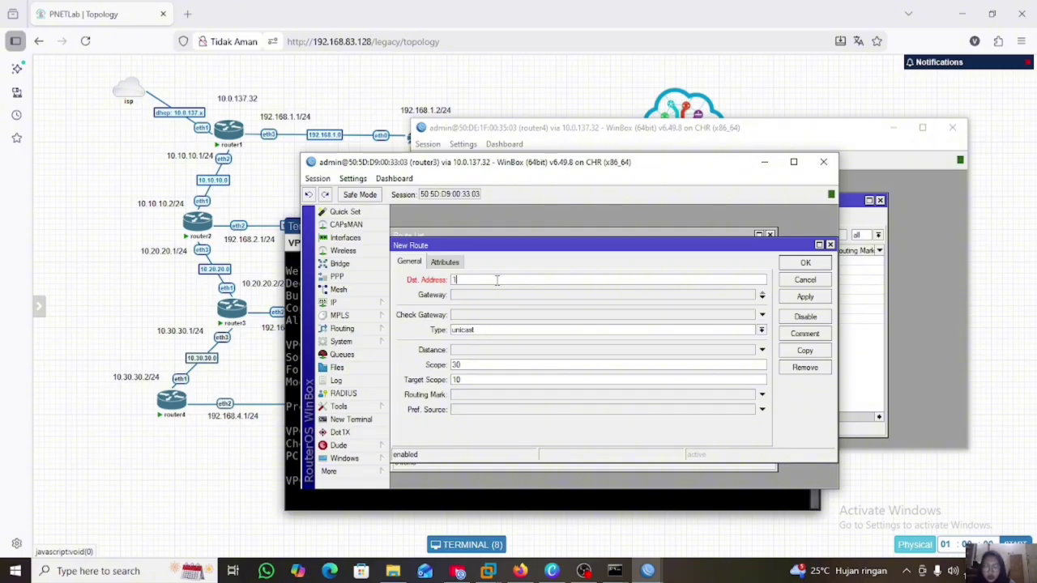
{"action": "type", "text": "92.168."}
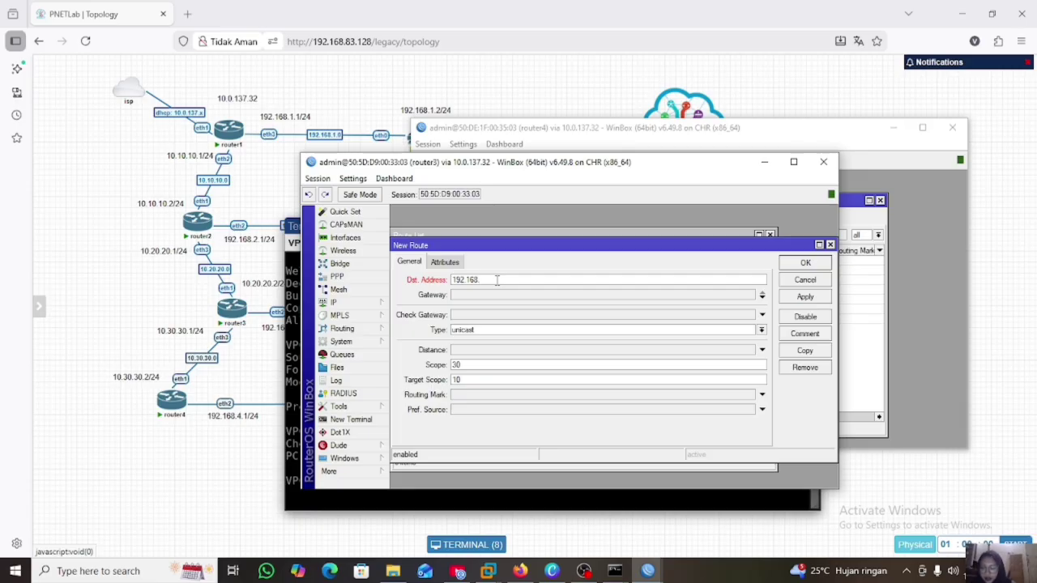
{"action": "type", "text": "4.0/24"}
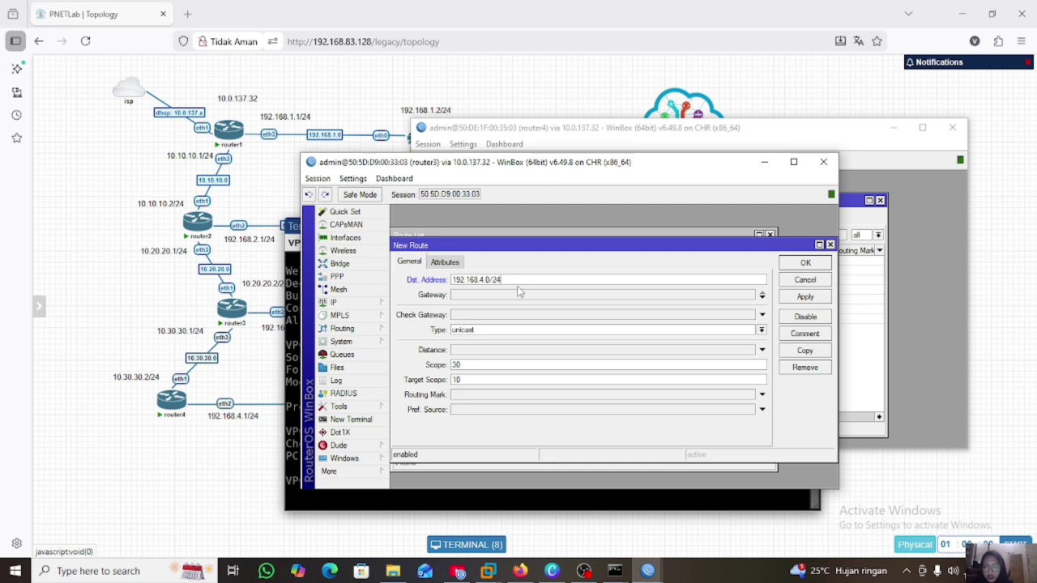
{"action": "left_click", "coordinate": [481, 293]}
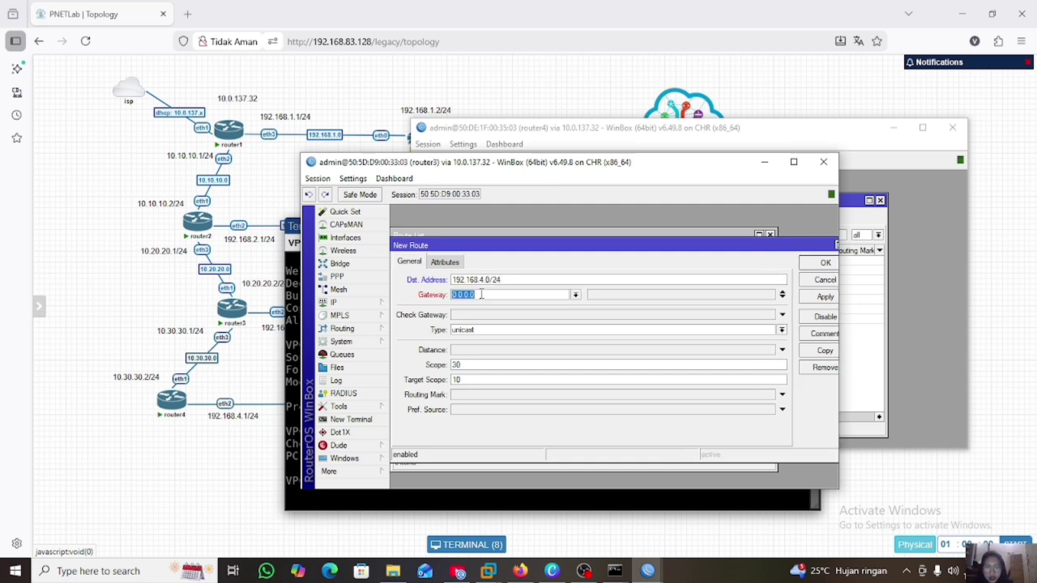
{"action": "type", "text": "10.30.30"}
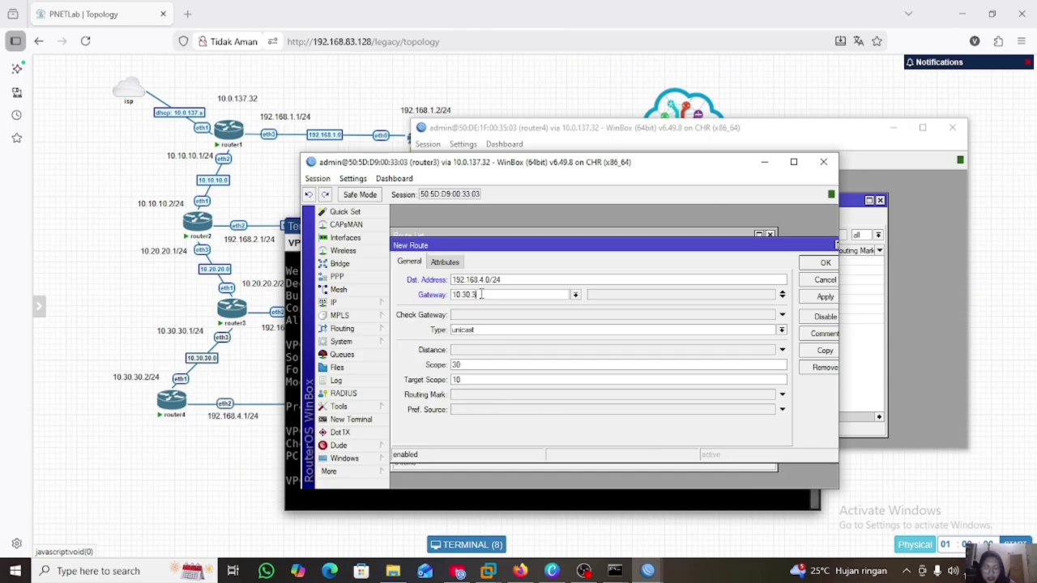
{"action": "type", "text": ".2"}
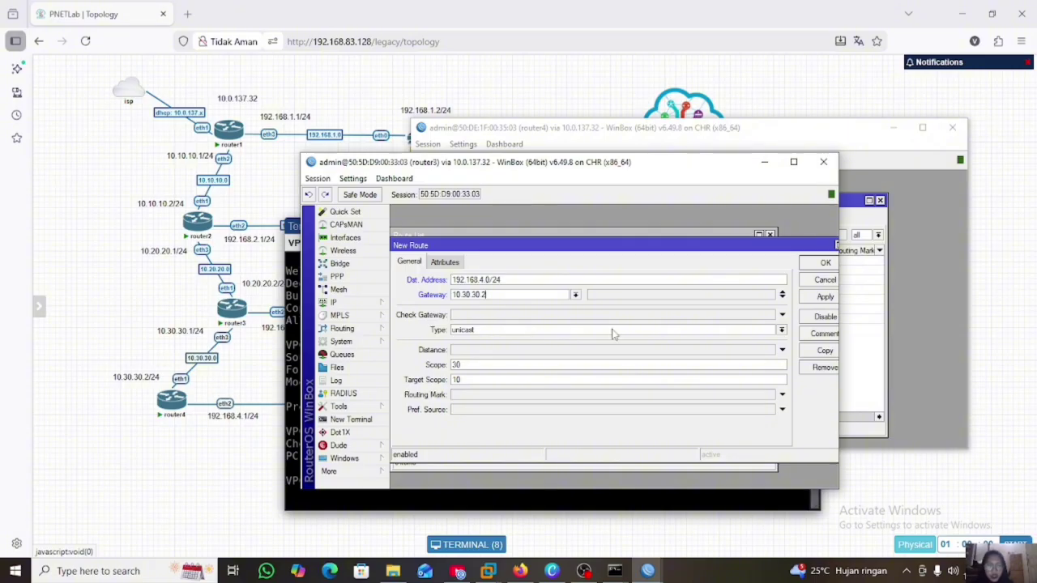
{"action": "left_click", "coordinate": [824, 297]}
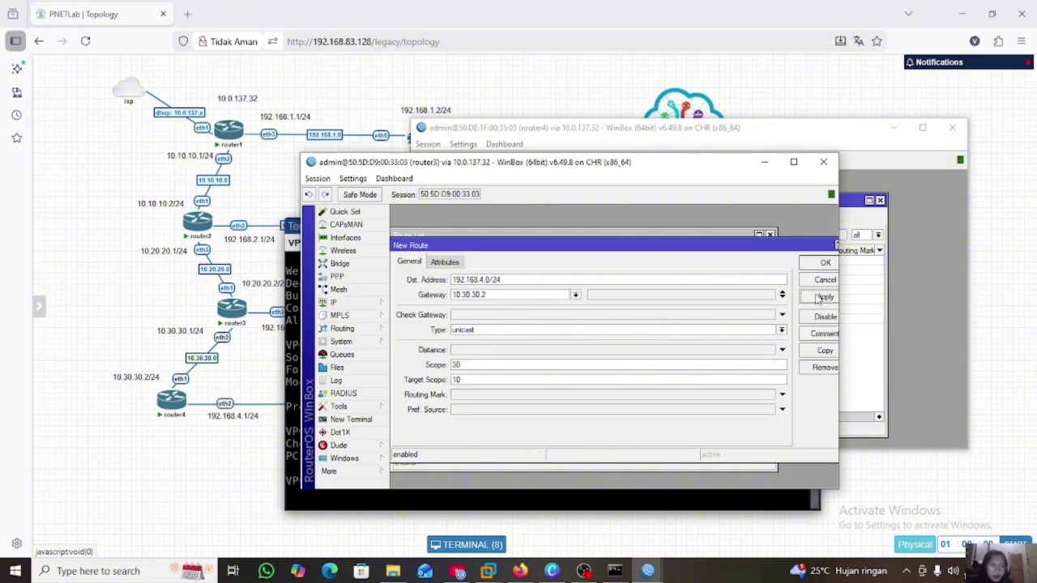
{"action": "left_click", "coordinate": [820, 262]}
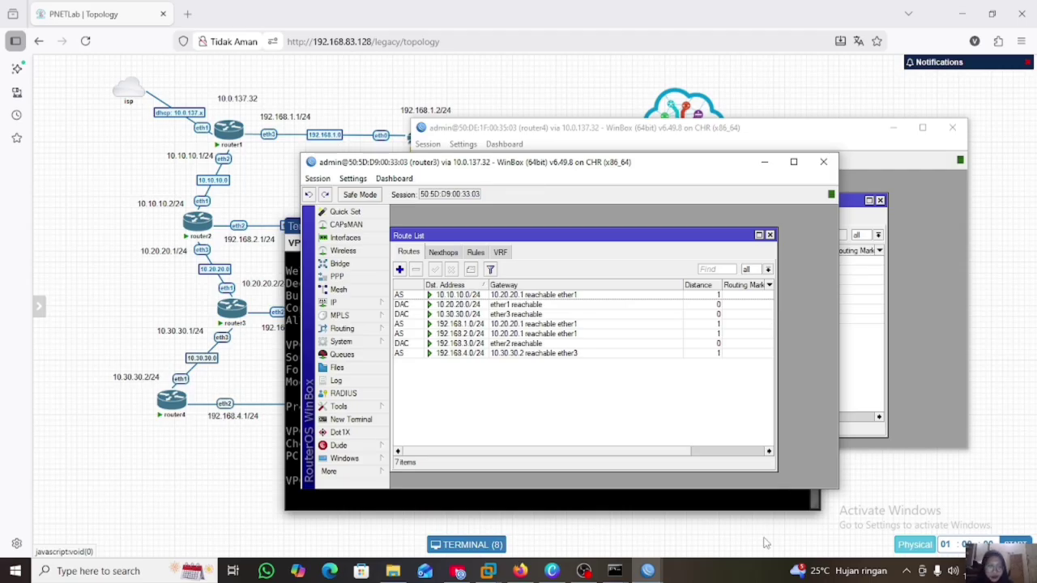
Switch to router2's WinBox session and reopen its IP route list
{"action": "left_click", "coordinate": [648, 570]}
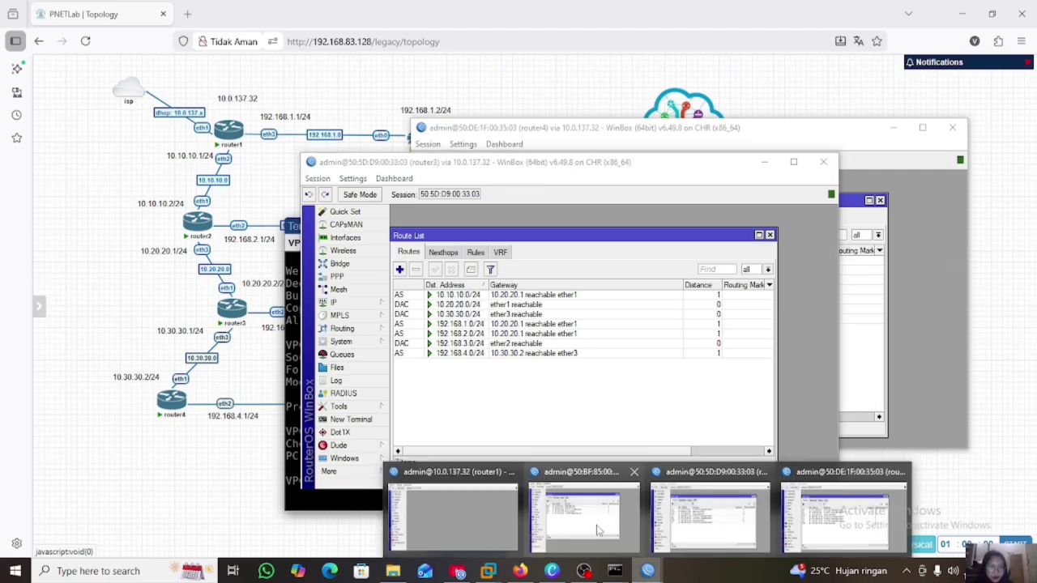
{"action": "left_click", "coordinate": [602, 531]}
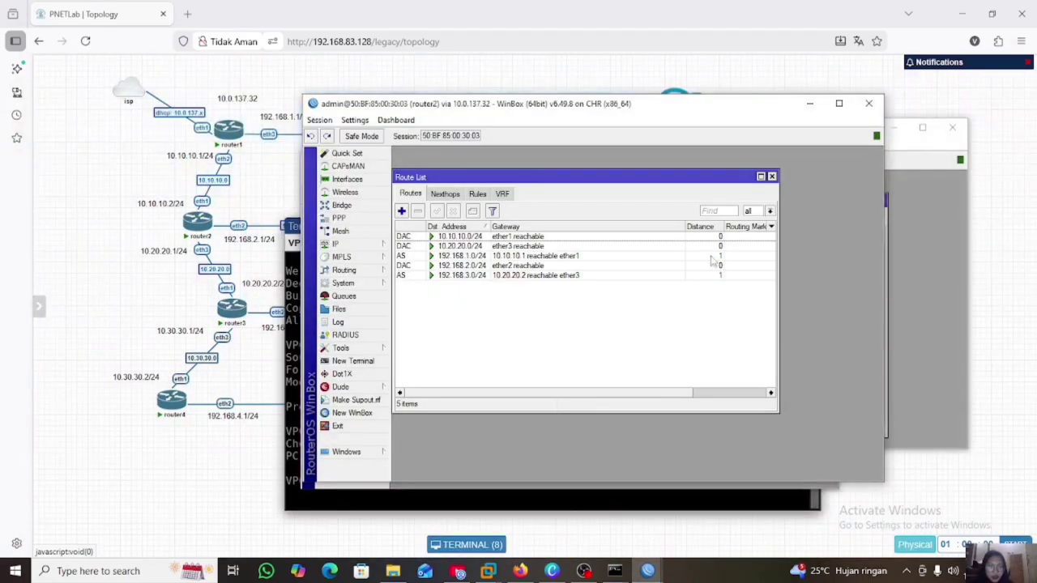
{"action": "left_click", "coordinate": [773, 178]}
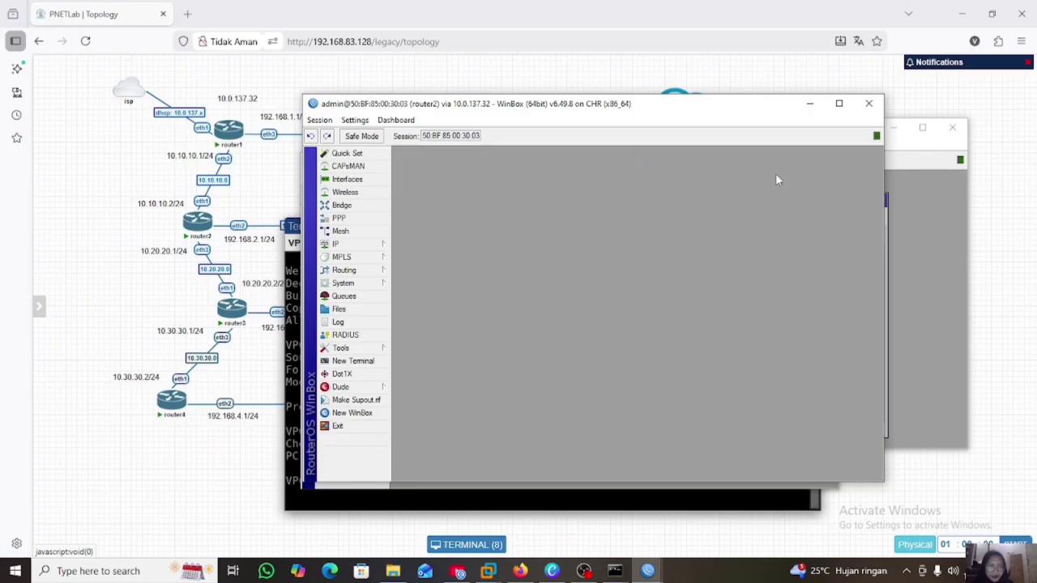
{"action": "left_click", "coordinate": [367, 246]}
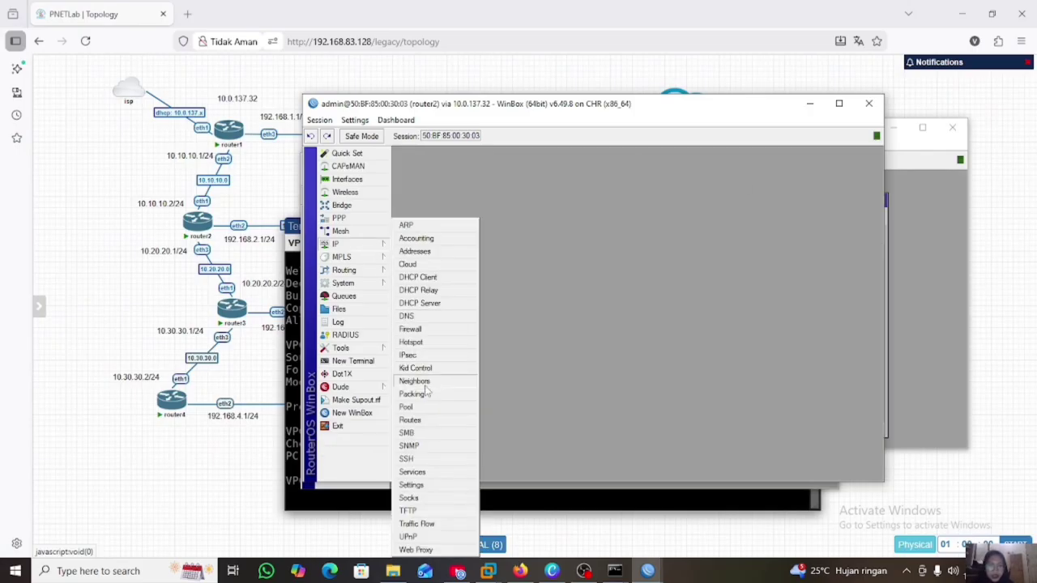
{"action": "left_click", "coordinate": [411, 419]}
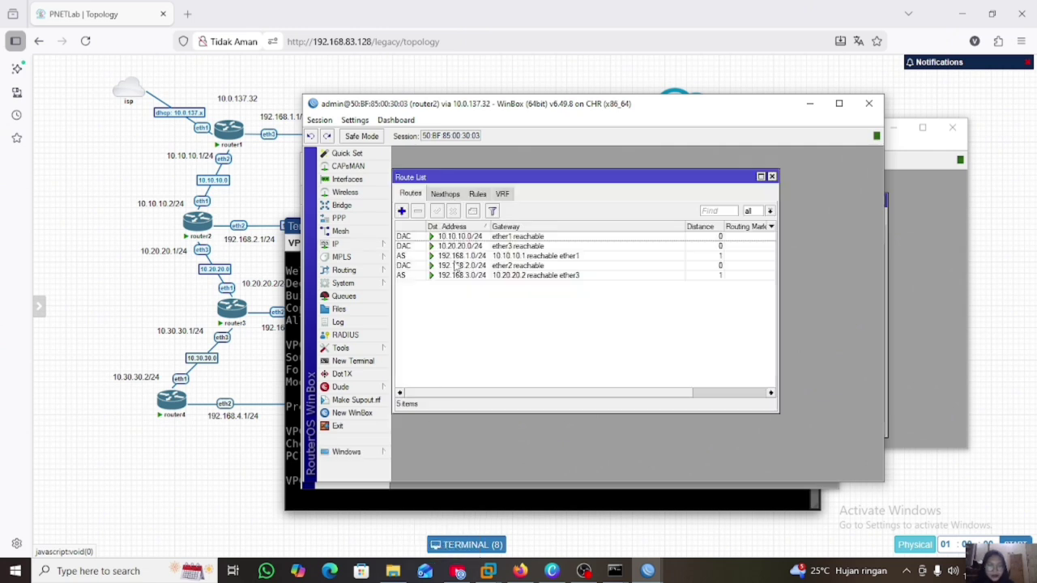
Add a static route on router2 to 10.30.30.0/24 via gateway 10.20.20.2
{"action": "left_click", "coordinate": [403, 213]}
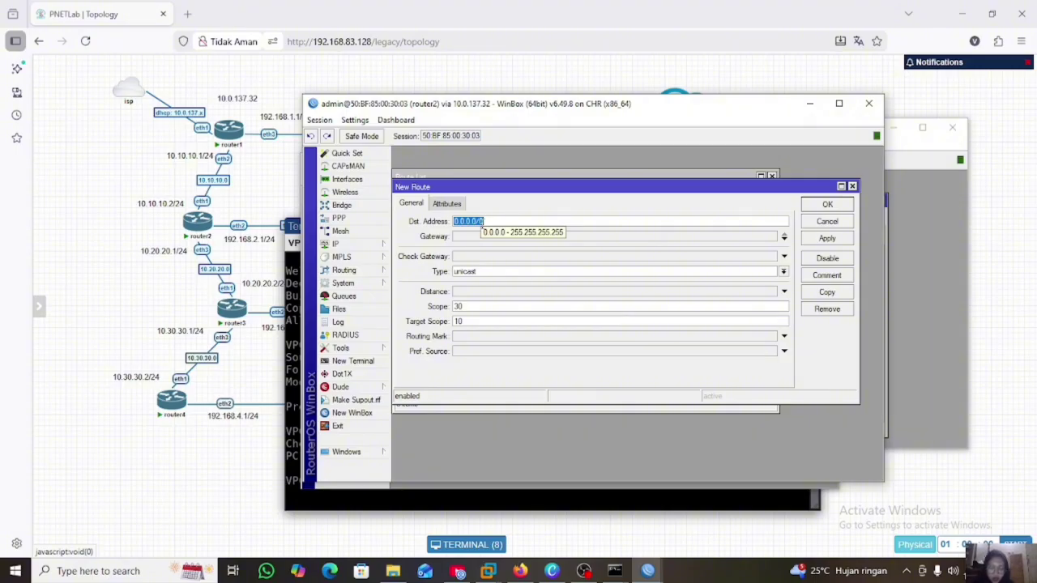
{"action": "left_click", "coordinate": [500, 217]}
{"action": "key", "text": "BackSpace"}
{"action": "key", "text": "BackSpace"}
{"action": "key", "text": "BackSpace"}
{"action": "key", "text": "BackSpace"}
{"action": "key", "text": "BackSpace"}
{"action": "key", "text": "BackSpace"}
{"action": "key", "text": "BackSpace"}
{"action": "key", "text": "BackSpace"}
{"action": "key", "text": "BackSpace"}
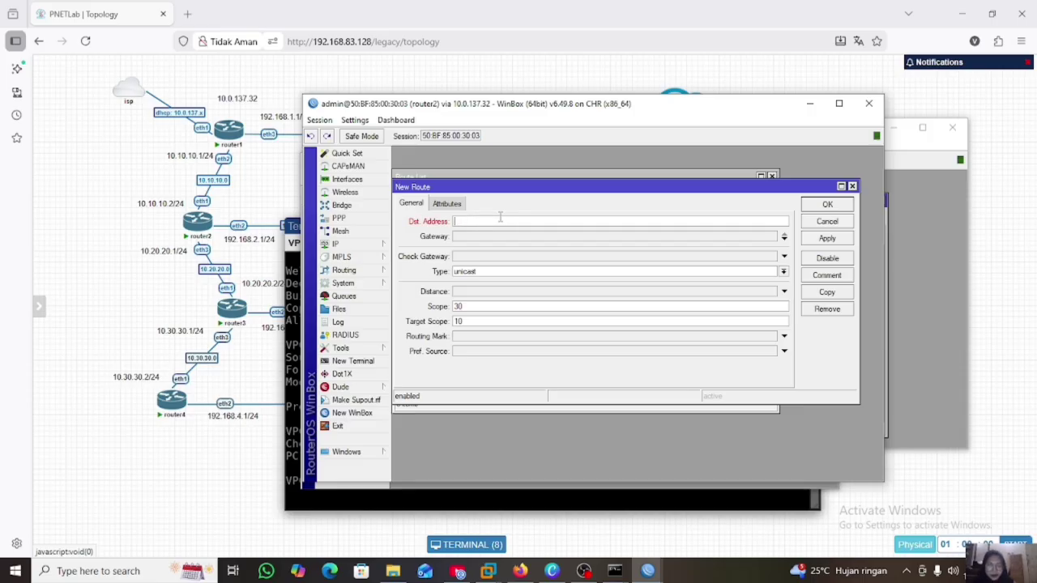
{"action": "type", "text": "10.3"}
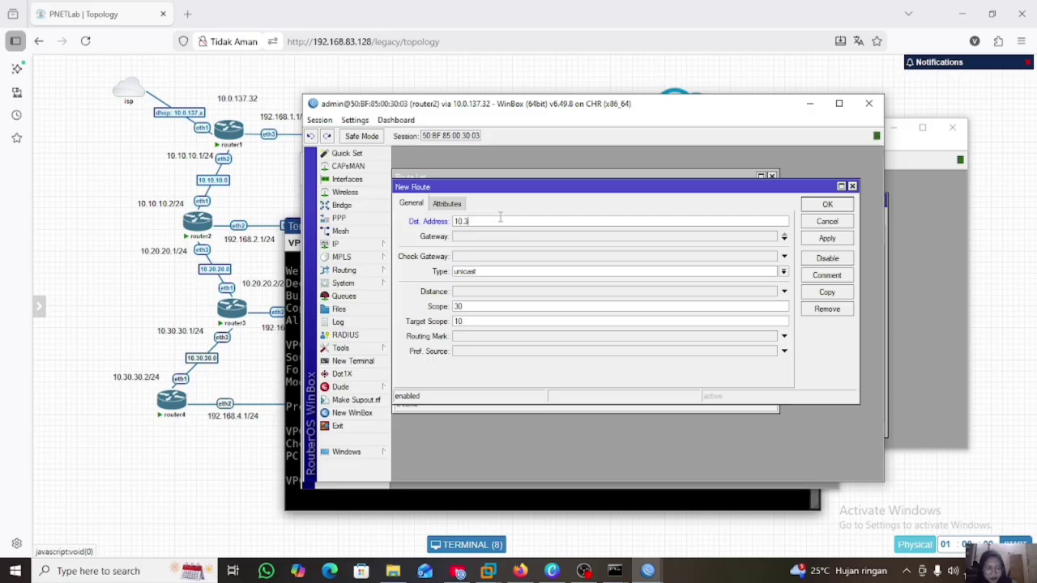
{"action": "type", "text": "0.30"}
{"action": "key", "text": "BackSpace"}
{"action": "key", "text": "BackSpace"}
{"action": "type", "text": "0.30."}
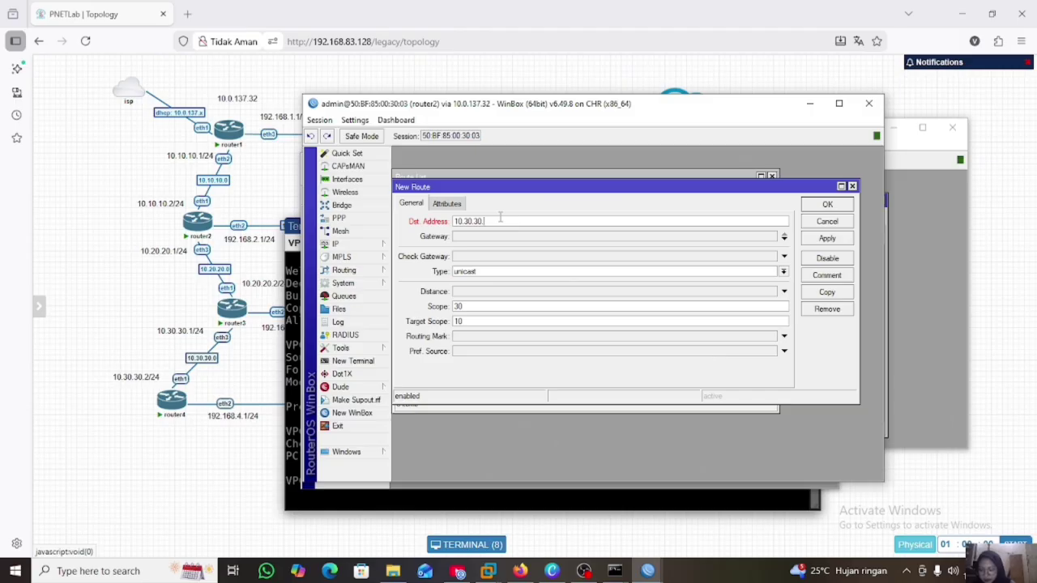
{"action": "type", "text": "0/24"}
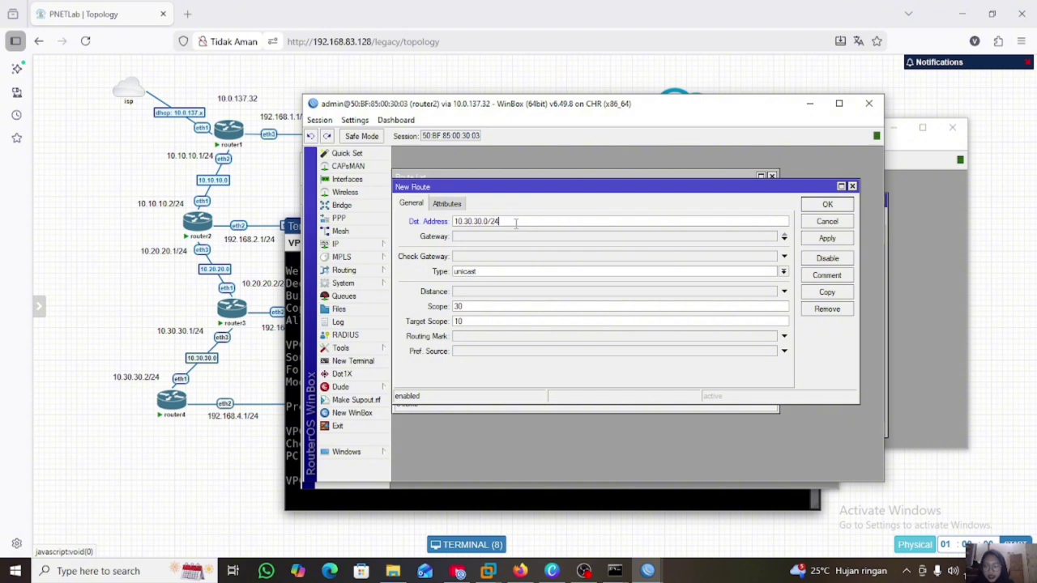
{"action": "left_click", "coordinate": [483, 238]}
{"action": "type", "text": "10.20.20"}
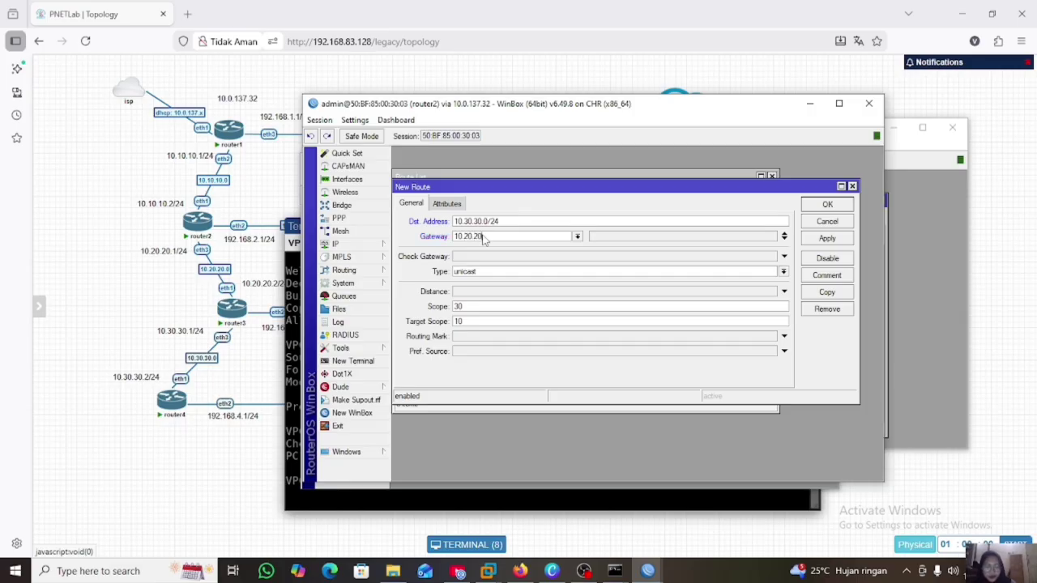
{"action": "type", "text": ".2"}
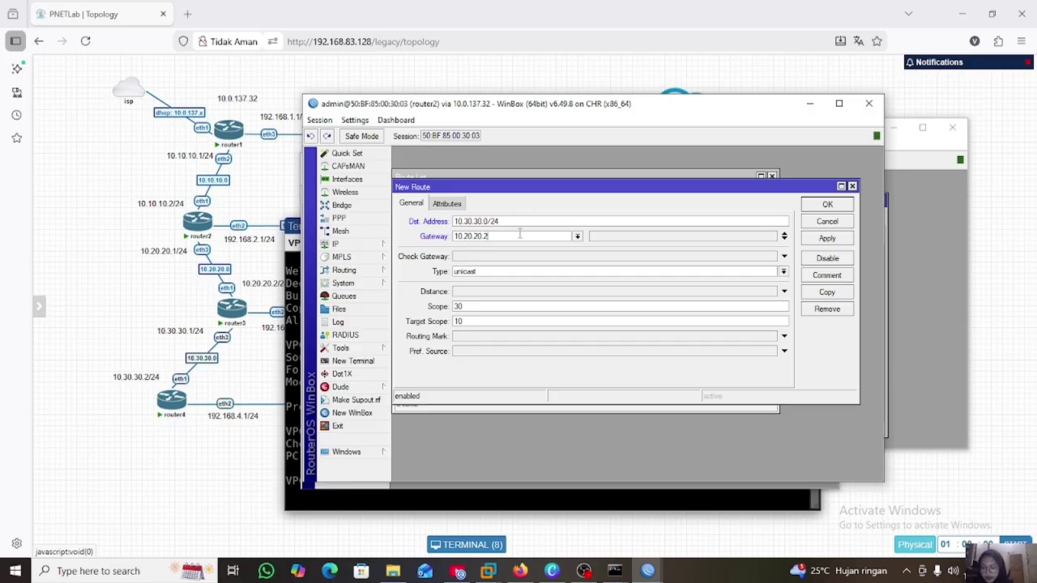
{"action": "left_click", "coordinate": [839, 240]}
{"action": "left_click", "coordinate": [837, 206]}
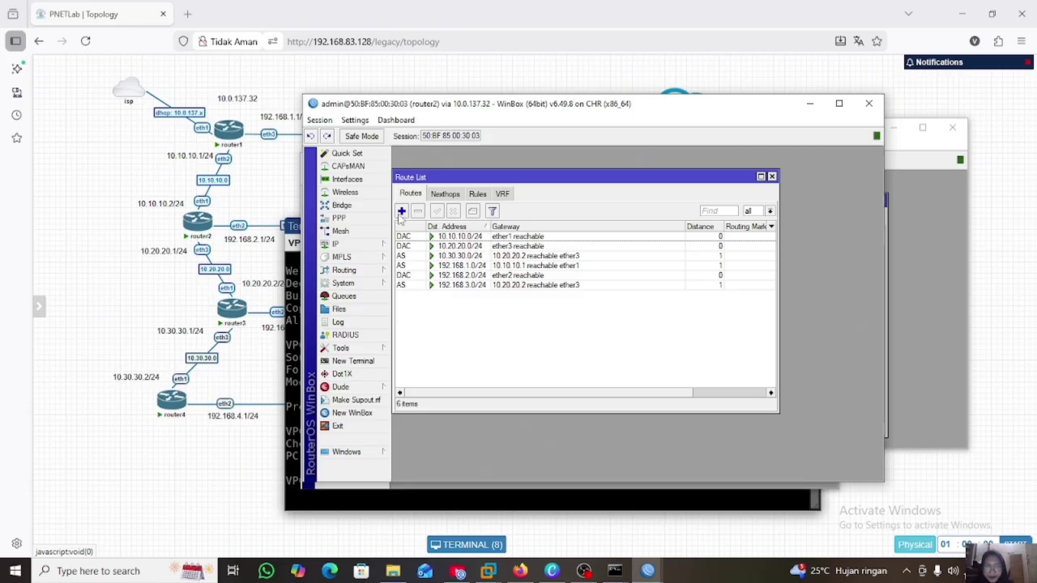
Add a static route on router2 with destination 192.168.4.0 via gateway 10.20.20.1
{"action": "left_click", "coordinate": [401, 212]}
{"action": "left_click", "coordinate": [522, 221]}
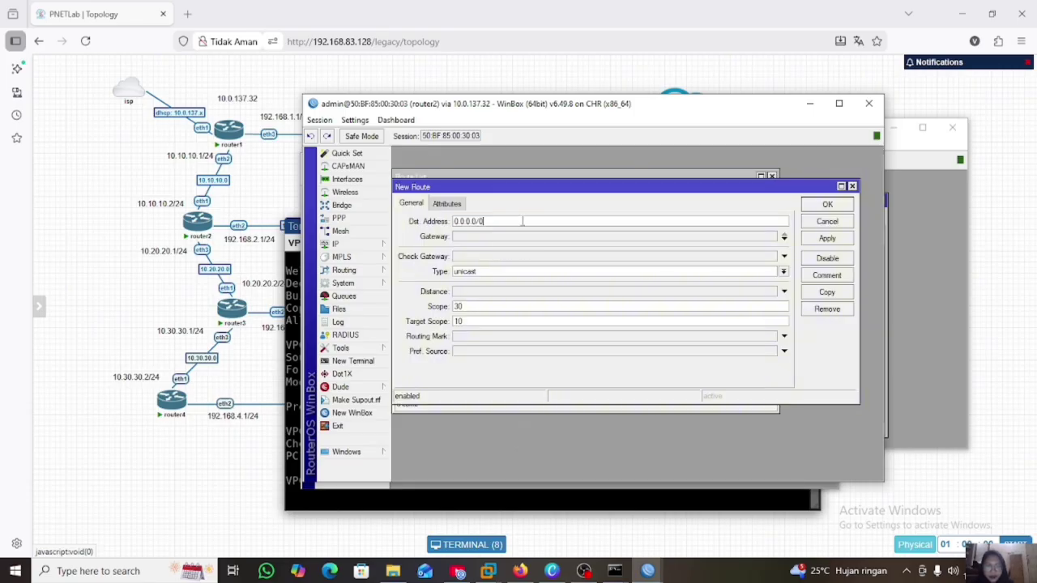
{"action": "key", "text": "BackSpace"}
{"action": "key", "text": "BackSpace"}
{"action": "key", "text": "BackSpace"}
{"action": "key", "text": "BackSpace"}
{"action": "key", "text": "BackSpace"}
{"action": "key", "text": "BackSpace"}
{"action": "key", "text": "BackSpace"}
{"action": "key", "text": "BackSpace"}
{"action": "key", "text": "BackSpace"}
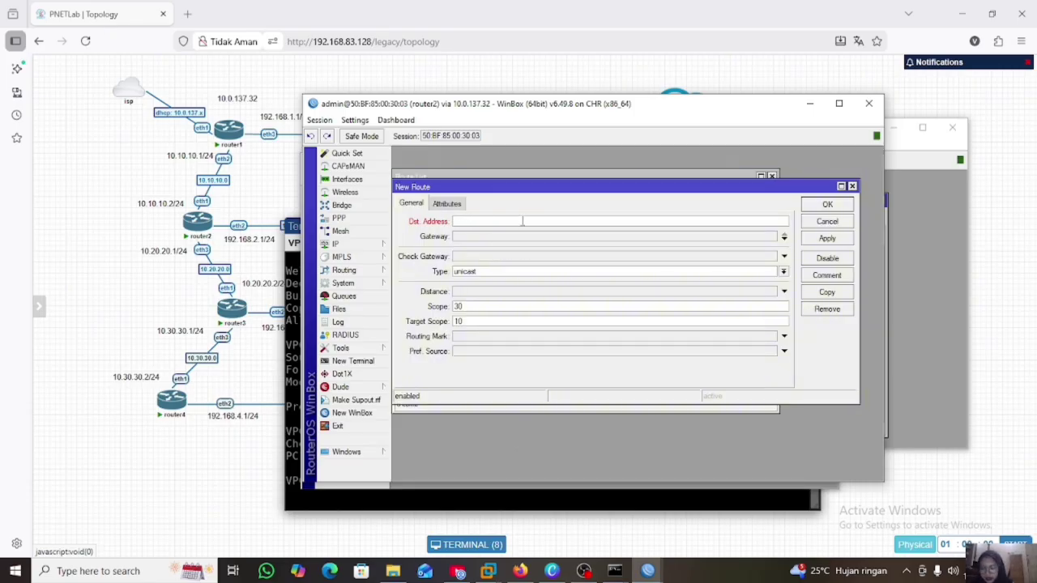
{"action": "type", "text": "192.168"}
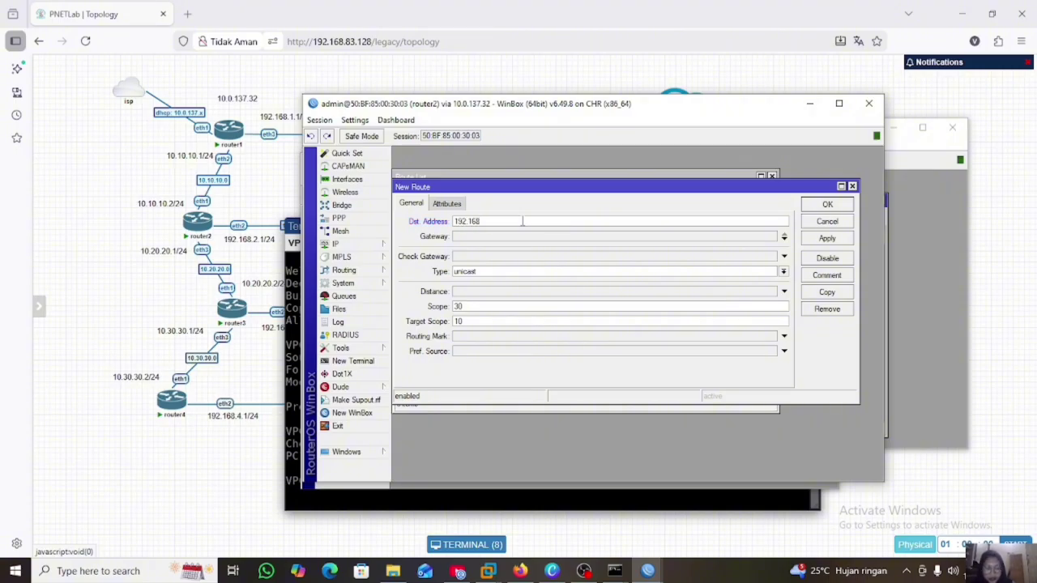
{"action": "type", "text": ".4.0"}
{"action": "left_click", "coordinate": [493, 237]}
{"action": "key", "text": "BackSpace"}
{"action": "type", "text": "10"}
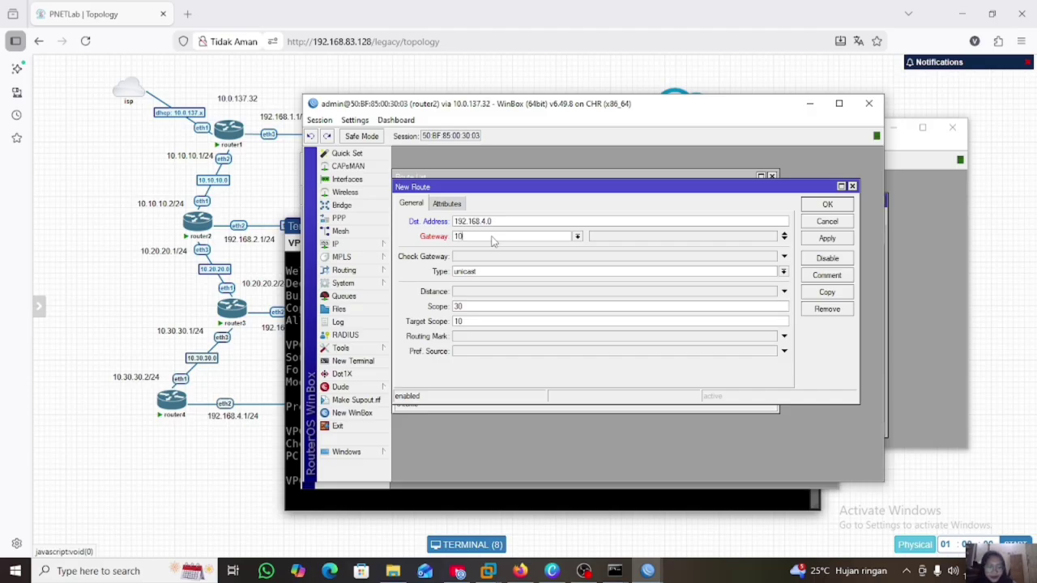
{"action": "type", "text": ".20.20.1"}
{"action": "left_click", "coordinate": [826, 238]}
{"action": "left_click", "coordinate": [826, 204]}
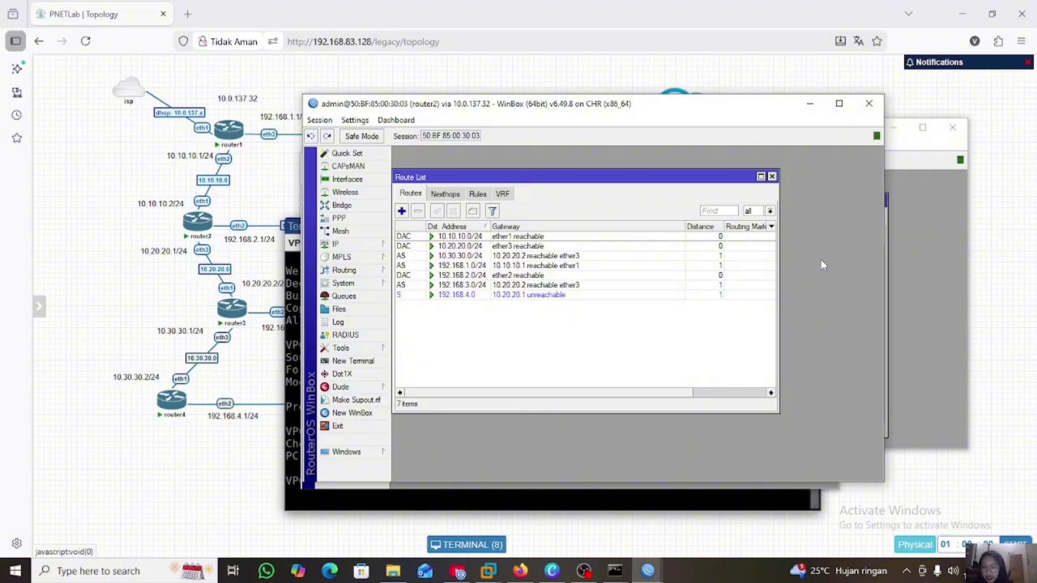
Switch to router1's WinBox session and open its IP route list
{"action": "left_click", "coordinate": [654, 571]}
{"action": "left_click", "coordinate": [496, 530]}
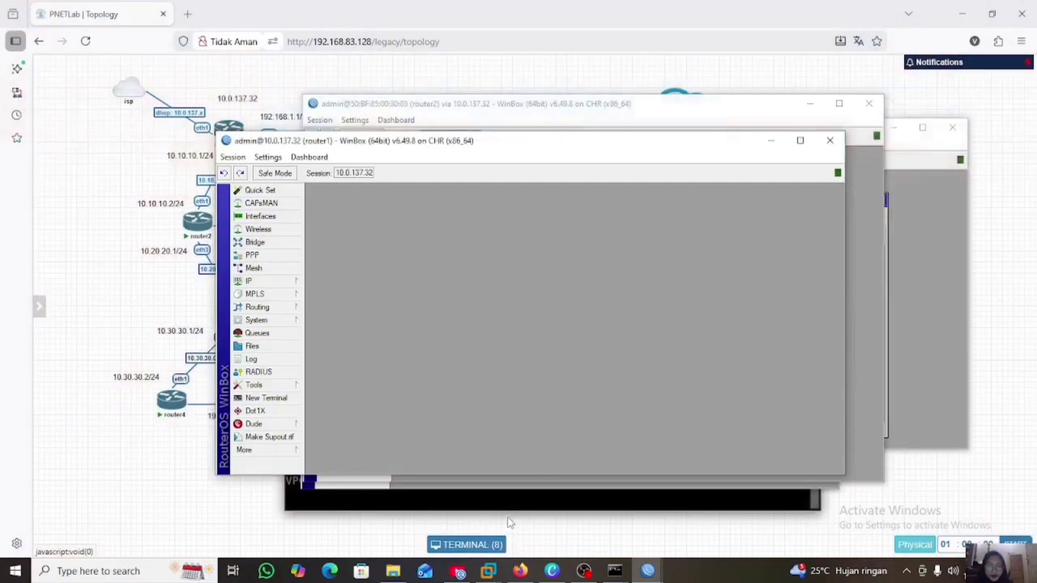
{"action": "left_click", "coordinate": [297, 283]}
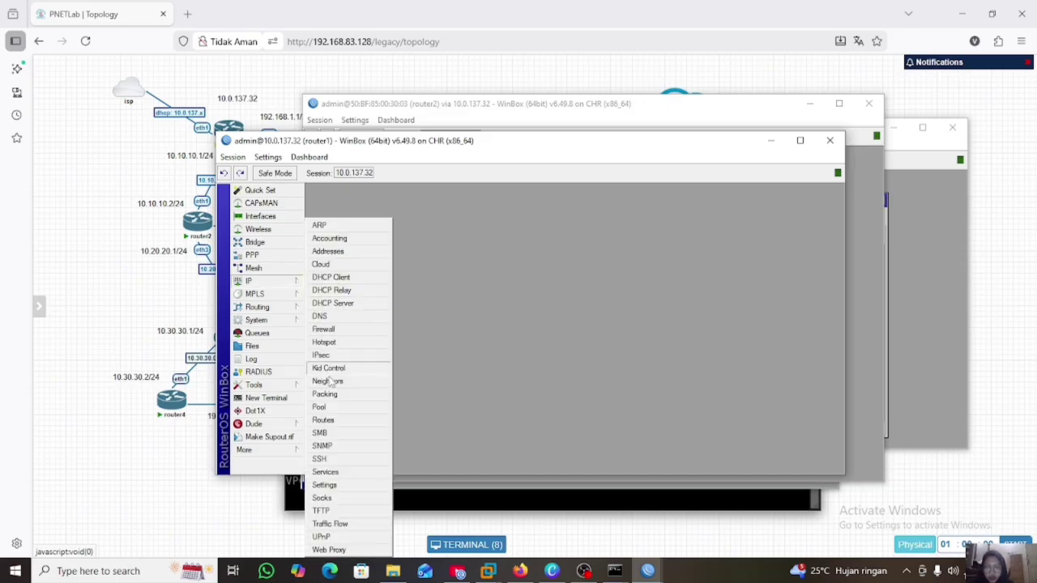
{"action": "left_click", "coordinate": [331, 419]}
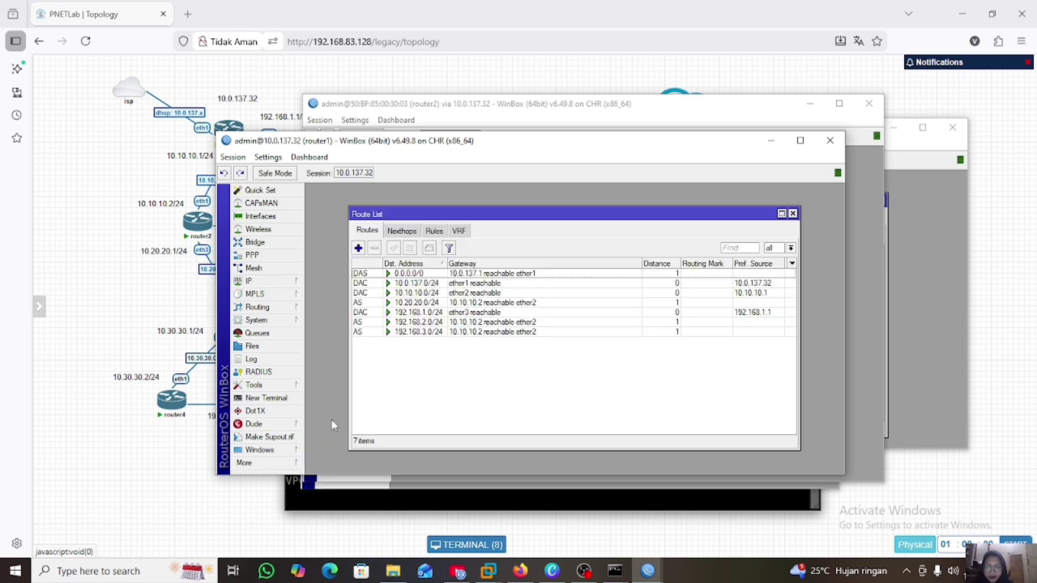
Add a static route on router1 to 10.30.30.0/24 via gateway 10.10.10.2
{"action": "left_click", "coordinate": [358, 248]}
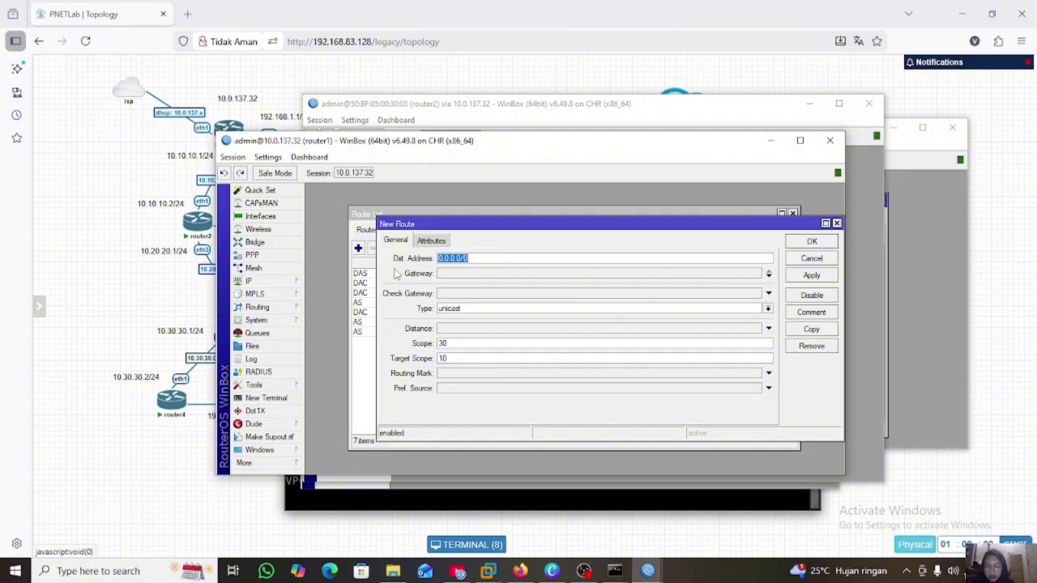
{"action": "key", "text": "BackSpace"}
{"action": "type", "text": "2"}
{"action": "key", "text": "BackSpace"}
{"action": "type", "text": "10"}
{"action": "type", "text": ".1"}
{"action": "type", "text": "0"}
{"action": "key", "text": "BackSpace"}
{"action": "key", "text": "BackSpace"}
{"action": "type", "text": ".3"}
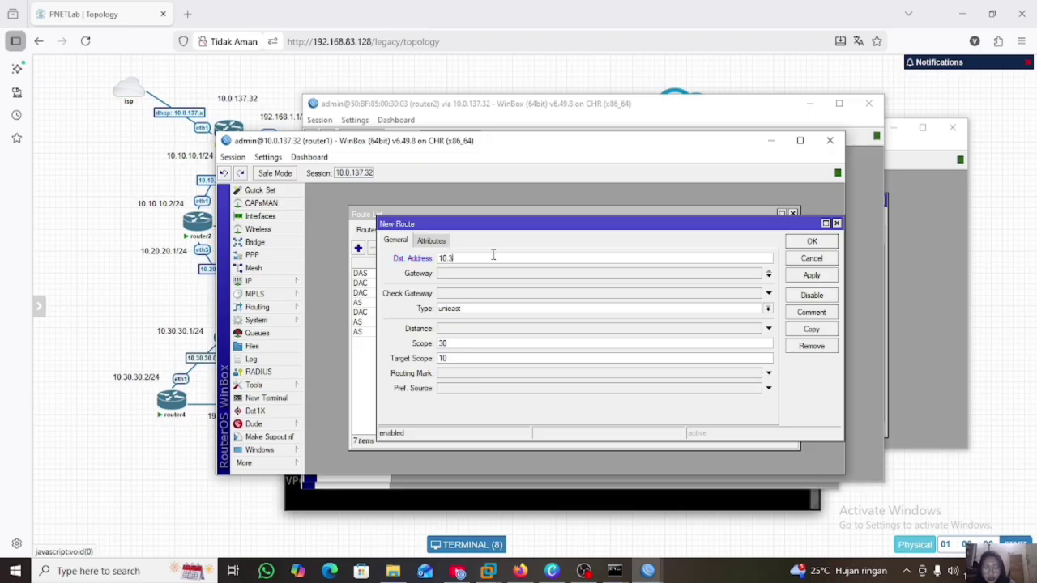
{"action": "type", "text": "0.30.0/24"}
{"action": "left_click", "coordinate": [462, 273]}
{"action": "type", "text": "1"}
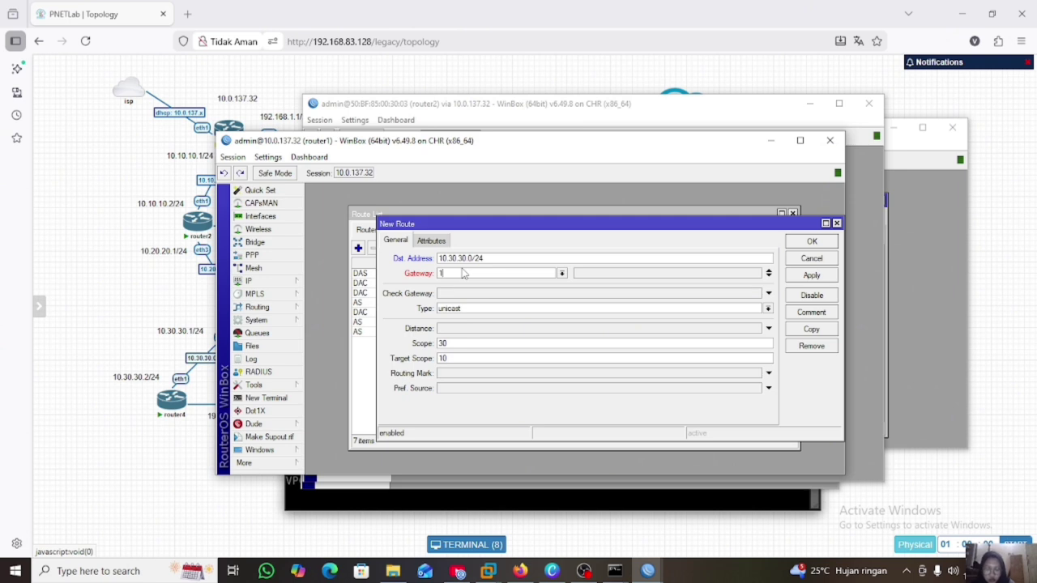
{"action": "type", "text": "0.1"}
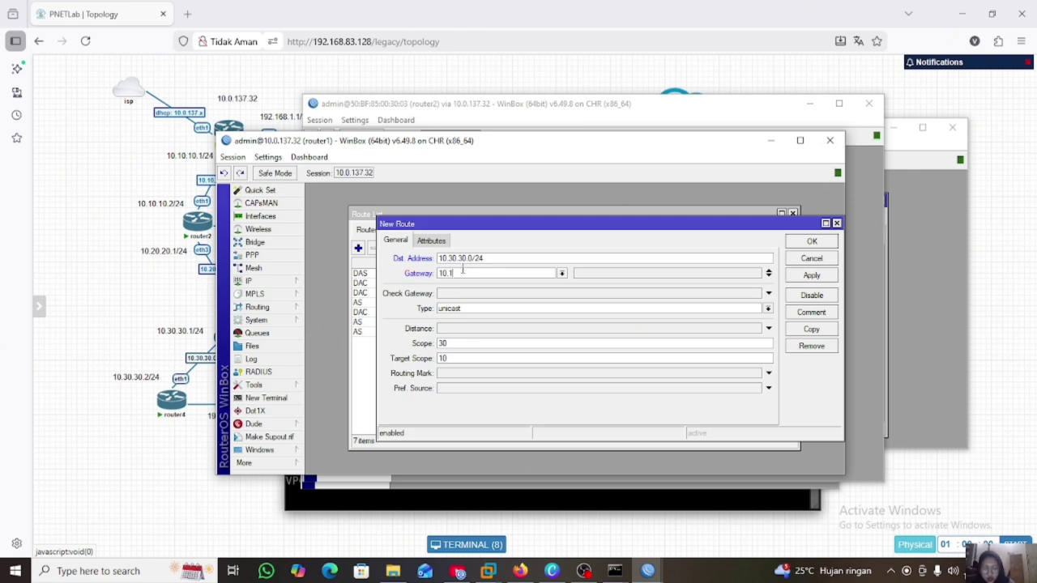
{"action": "type", "text": "0.10"}
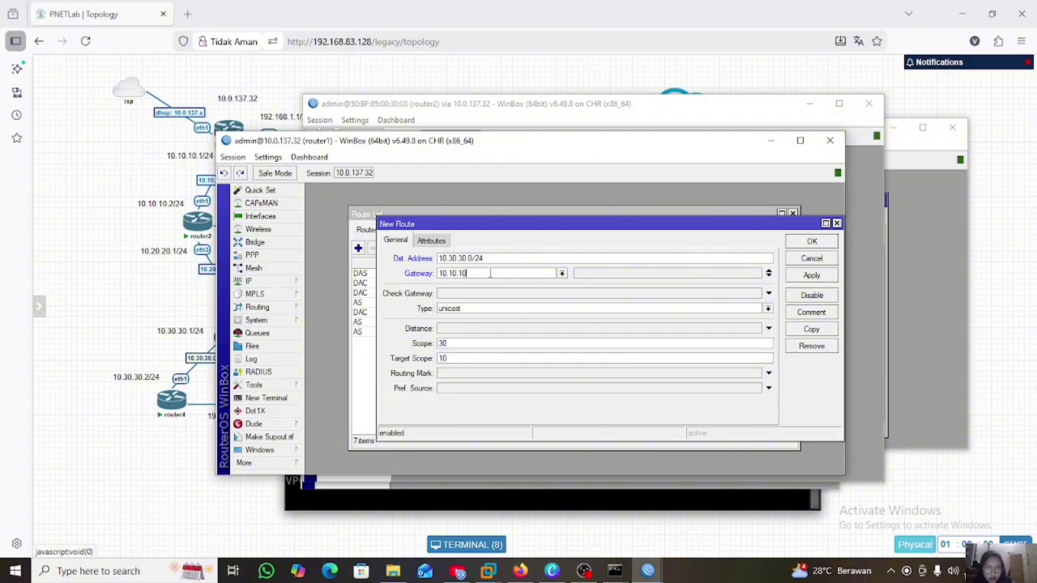
{"action": "type", "text": ".2"}
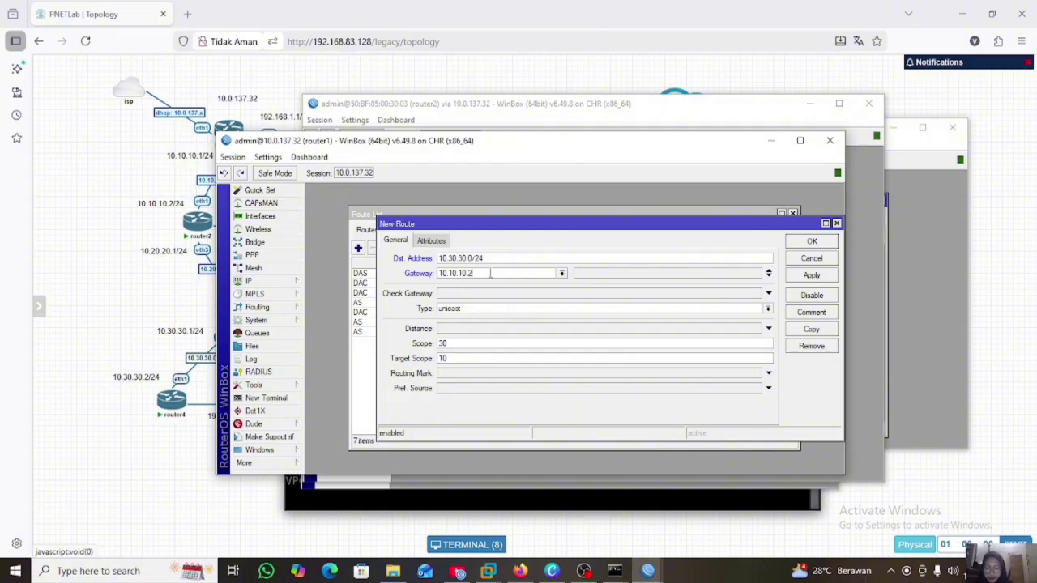
{"action": "left_click", "coordinate": [803, 277]}
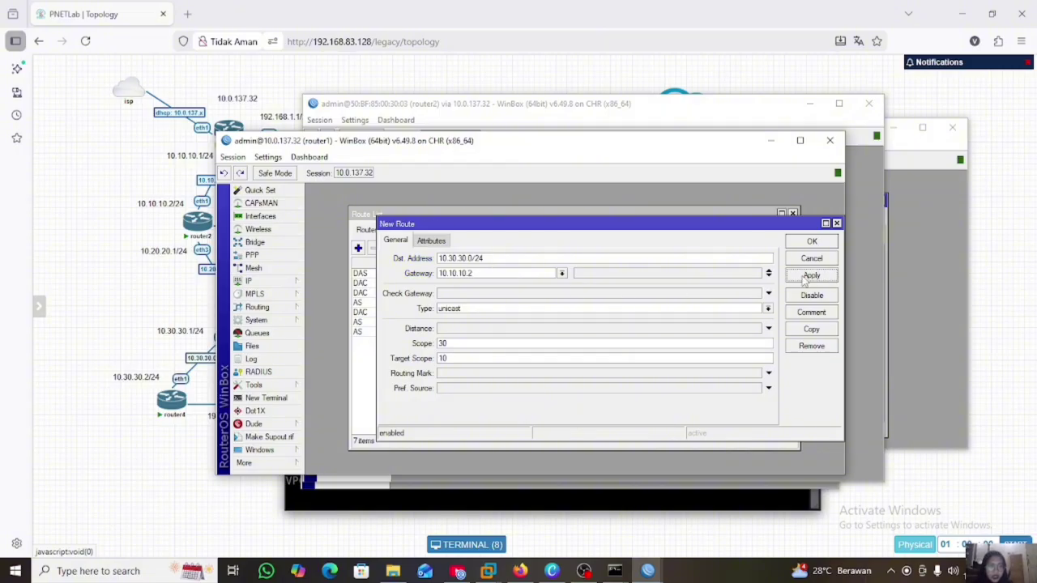
{"action": "left_click", "coordinate": [811, 243]}
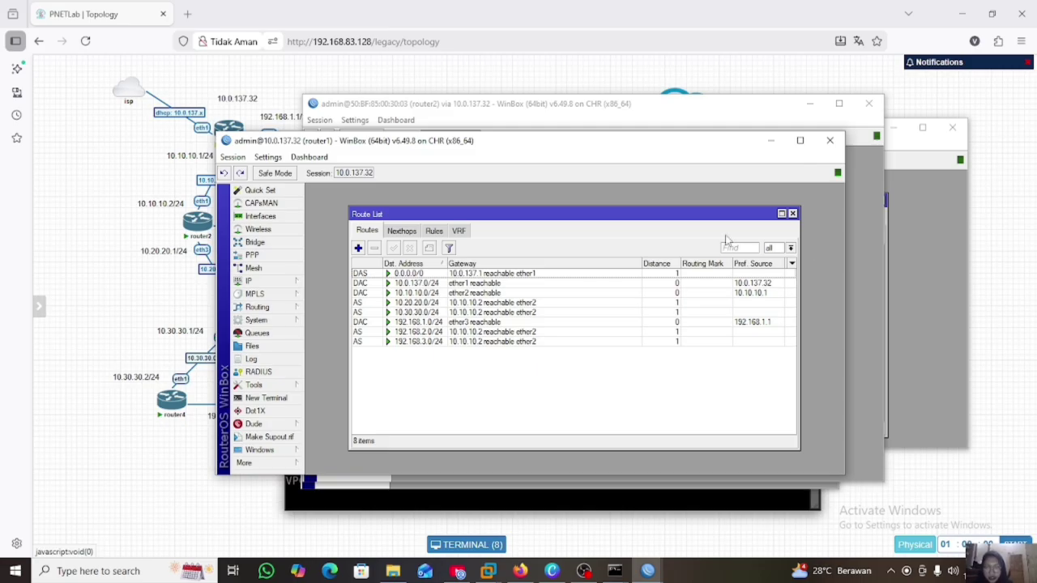
Add a static route on router1 to 192.168.4.0/24 via gateway 10.10.10.2
{"action": "left_click", "coordinate": [358, 249]}
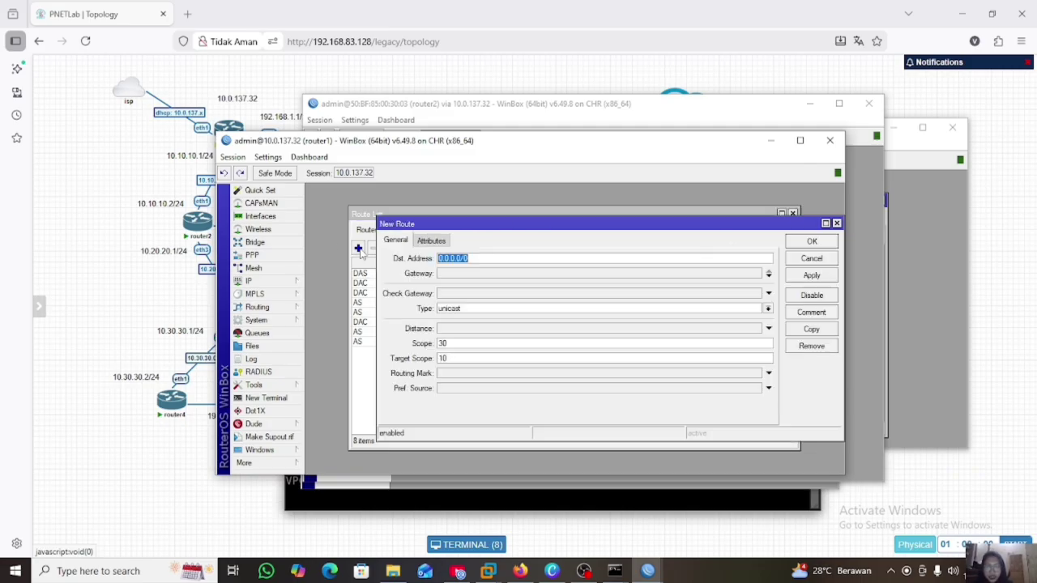
{"action": "left_click", "coordinate": [485, 257]}
{"action": "key", "text": "BackSpace"}
{"action": "key", "text": "BackSpace"}
{"action": "key", "text": "BackSpace"}
{"action": "key", "text": "BackSpace"}
{"action": "key", "text": "BackSpace"}
{"action": "key", "text": "BackSpace"}
{"action": "key", "text": "BackSpace"}
{"action": "key", "text": "BackSpace"}
{"action": "key", "text": "BackSpace"}
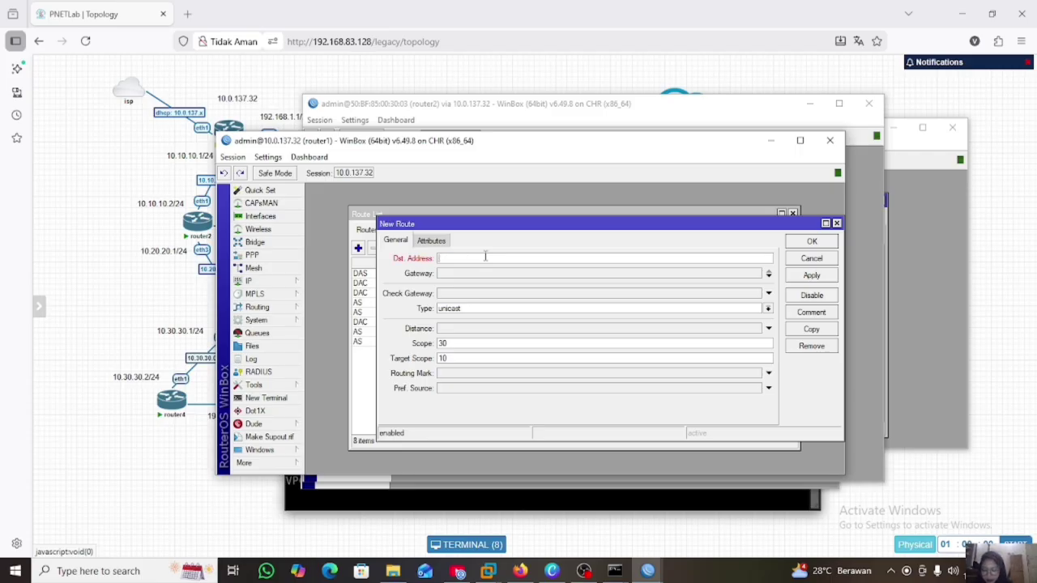
{"action": "type", "text": "192.168.4.0"}
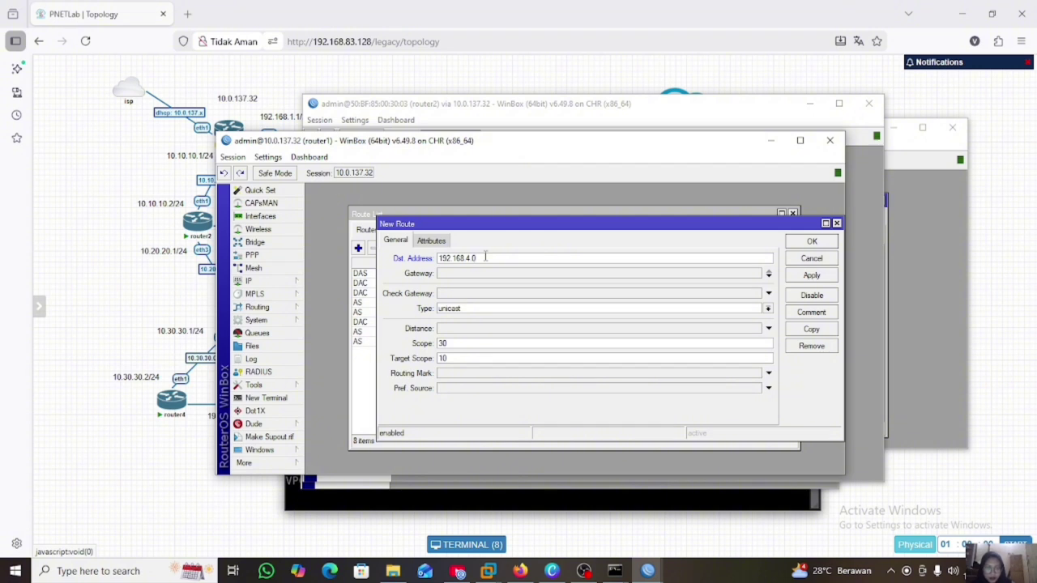
{"action": "type", "text": "/24"}
{"action": "left_click", "coordinate": [490, 275]}
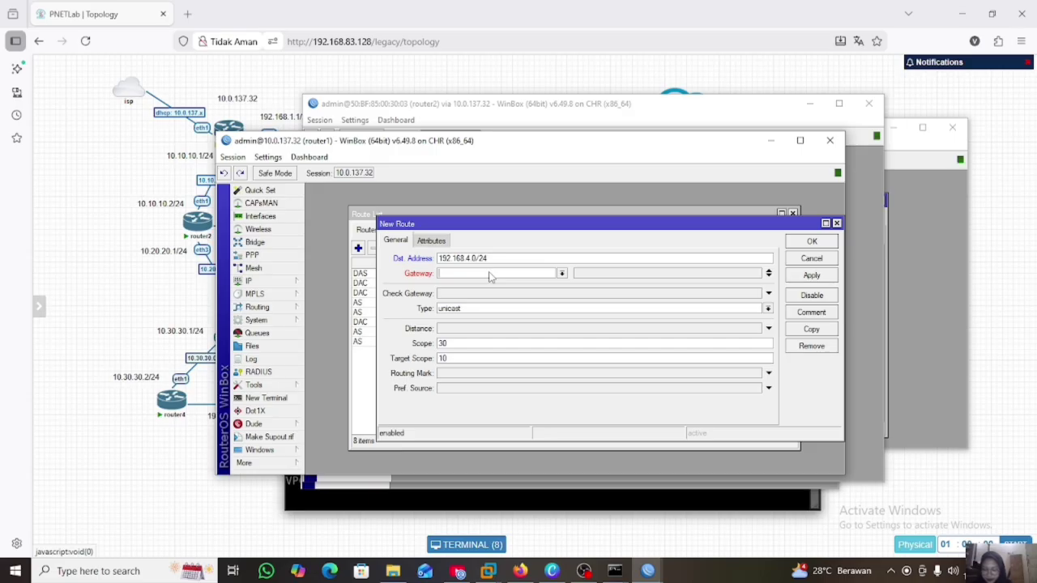
{"action": "type", "text": "10.10.10.2"}
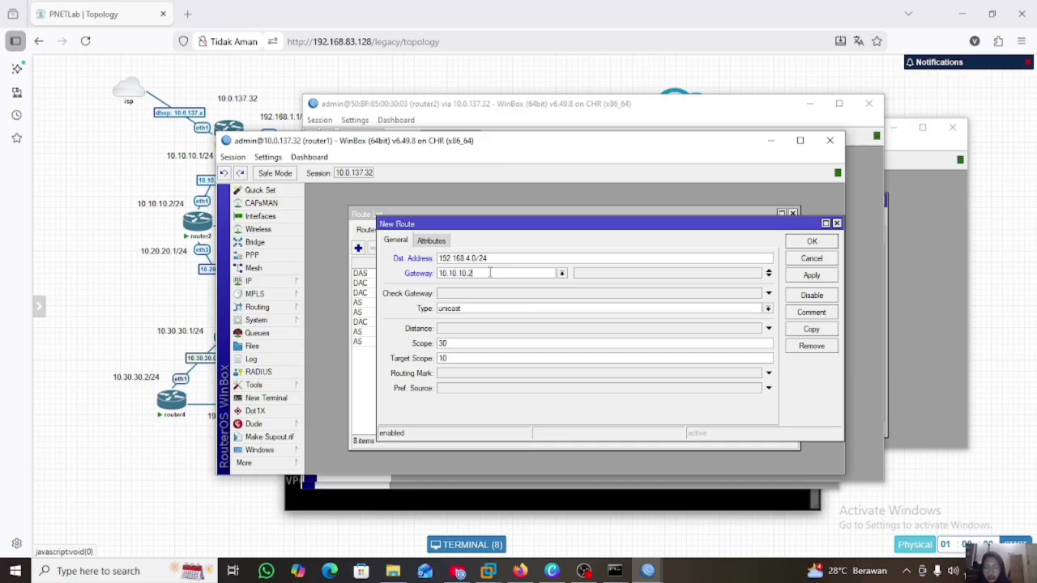
{"action": "left_click", "coordinate": [795, 279]}
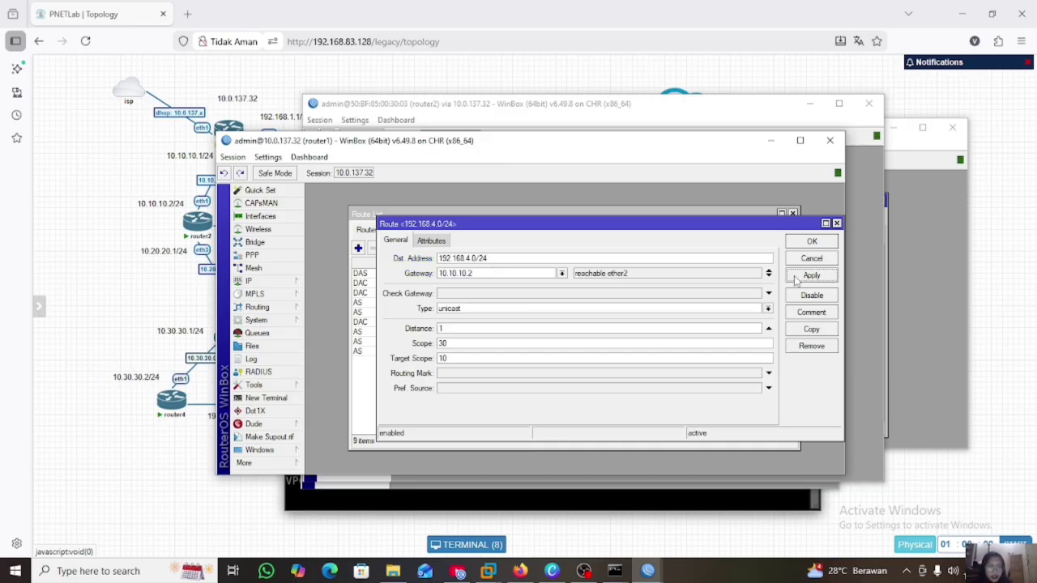
{"action": "left_click", "coordinate": [812, 242]}
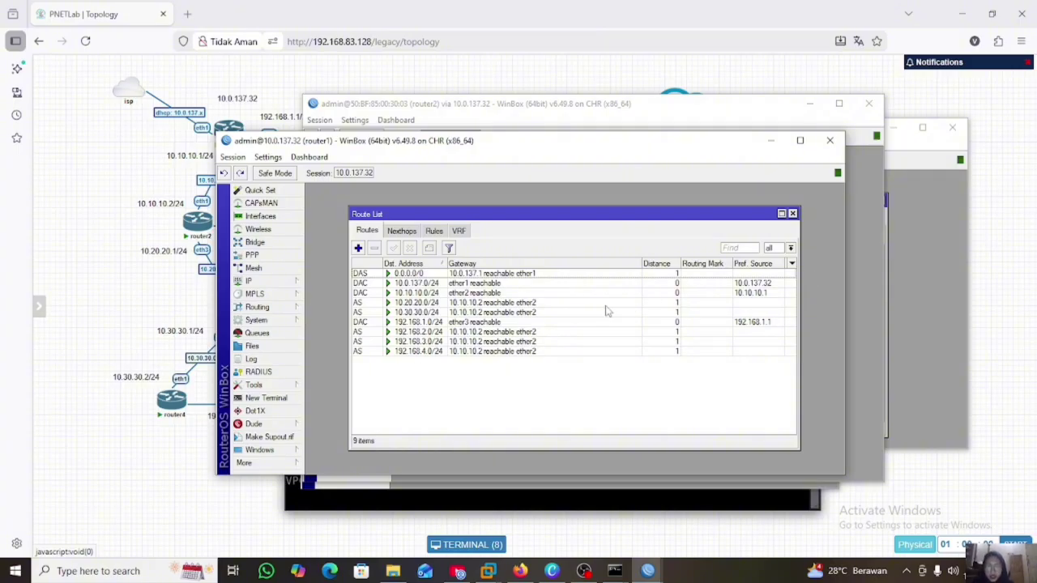
Open a new terminal on router1 and ping router4 at 10.30.30.2
{"action": "left_click", "coordinate": [280, 398]}
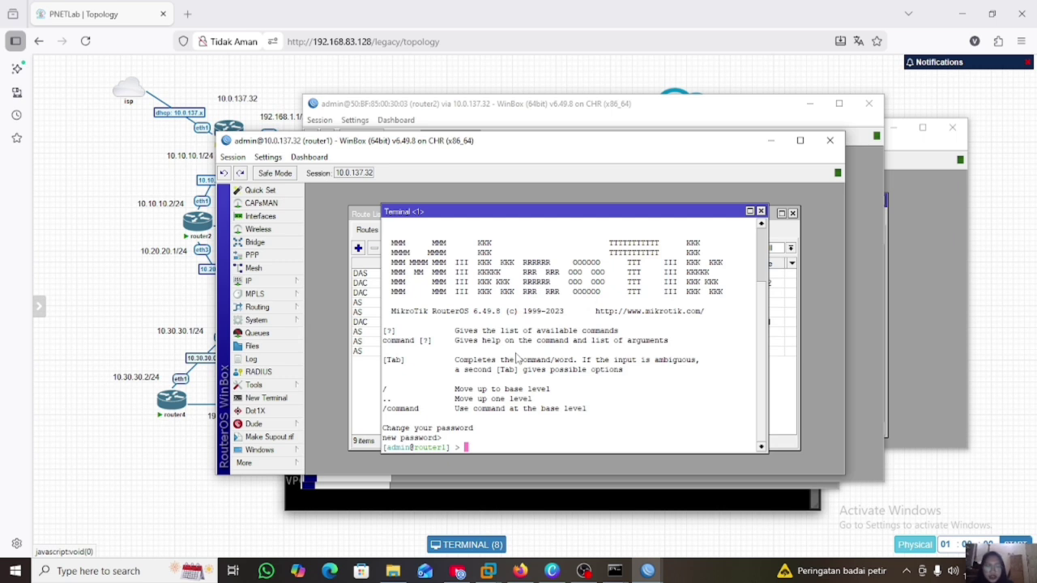
{"action": "type", "text": "ping "}
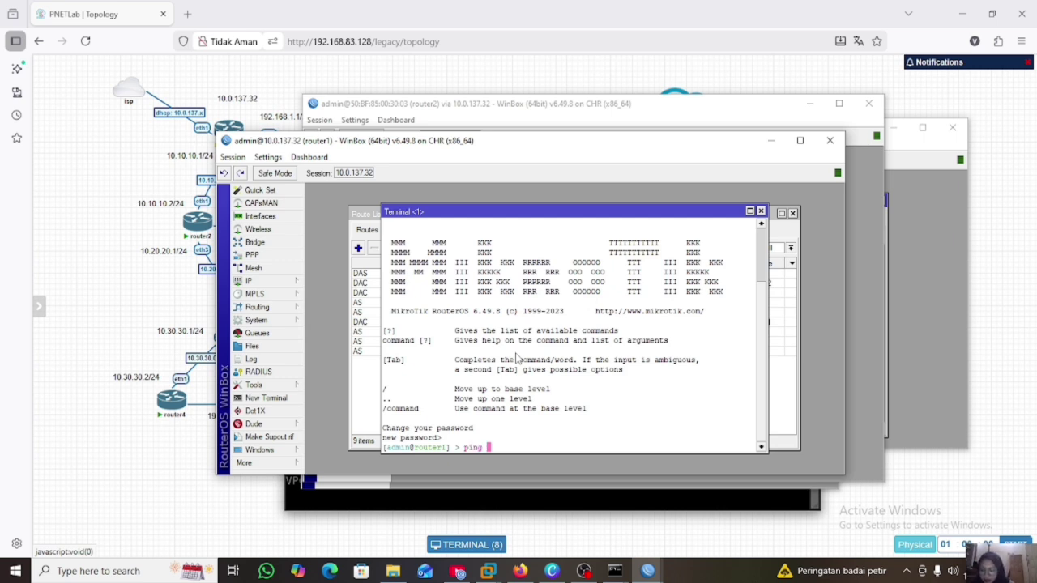
{"action": "type", "text": "10.30.30.2"}
{"action": "key", "text": "Return"}
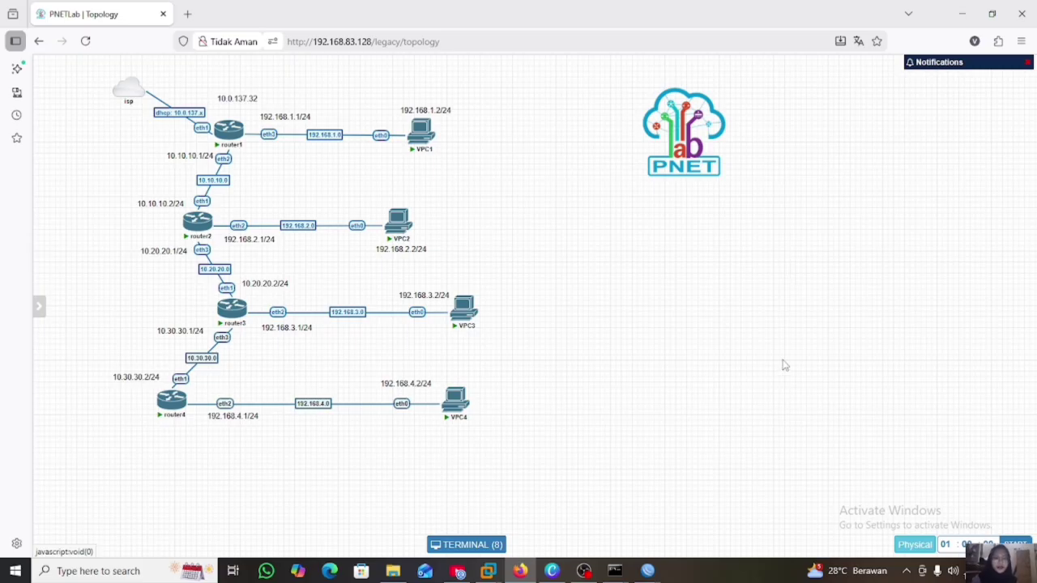
{"action": "mouse_move", "coordinate": [640, 575]}
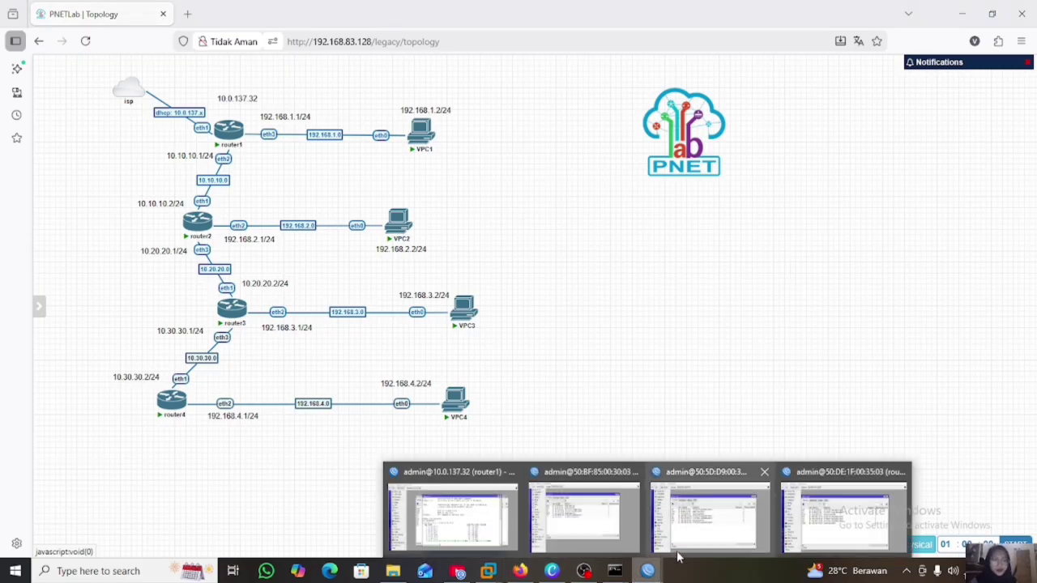
Switch to router2's WinBox session and add a default route via gateway 10.10.10.1 from a new terminal
{"action": "left_click", "coordinate": [604, 532]}
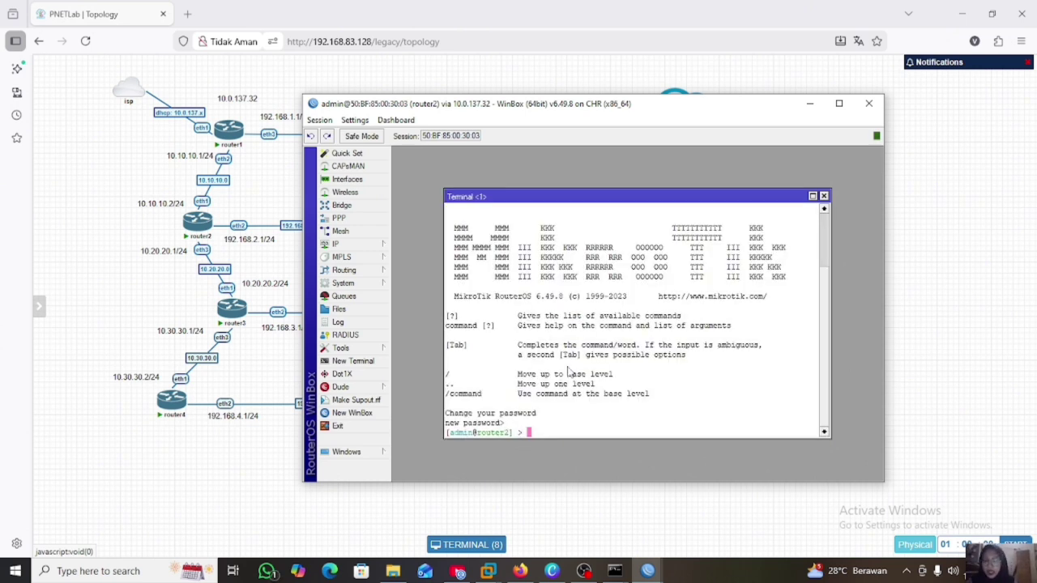
{"action": "type", "text": "ip route"}
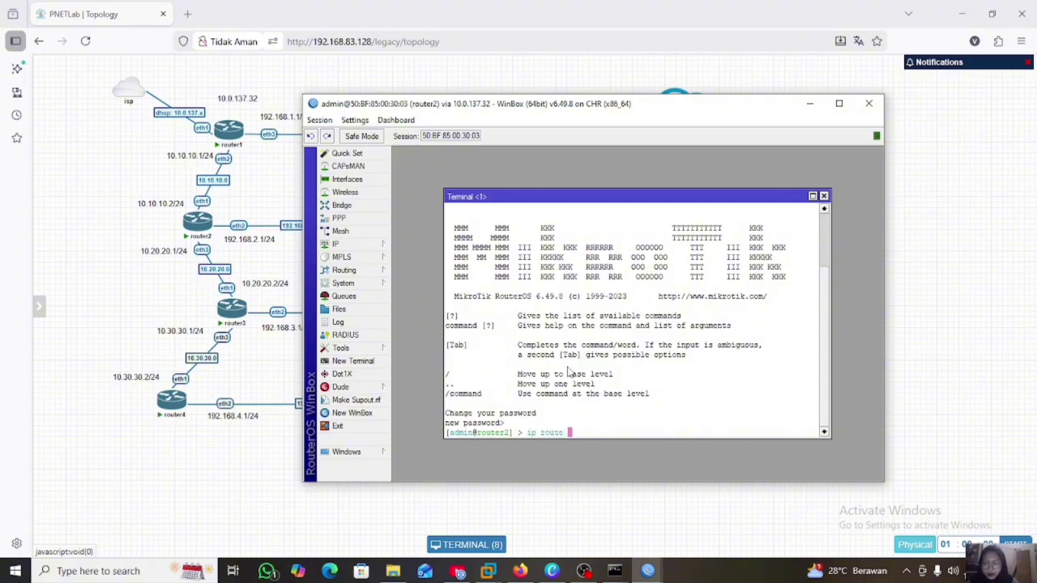
{"action": "type", "text": " add "}
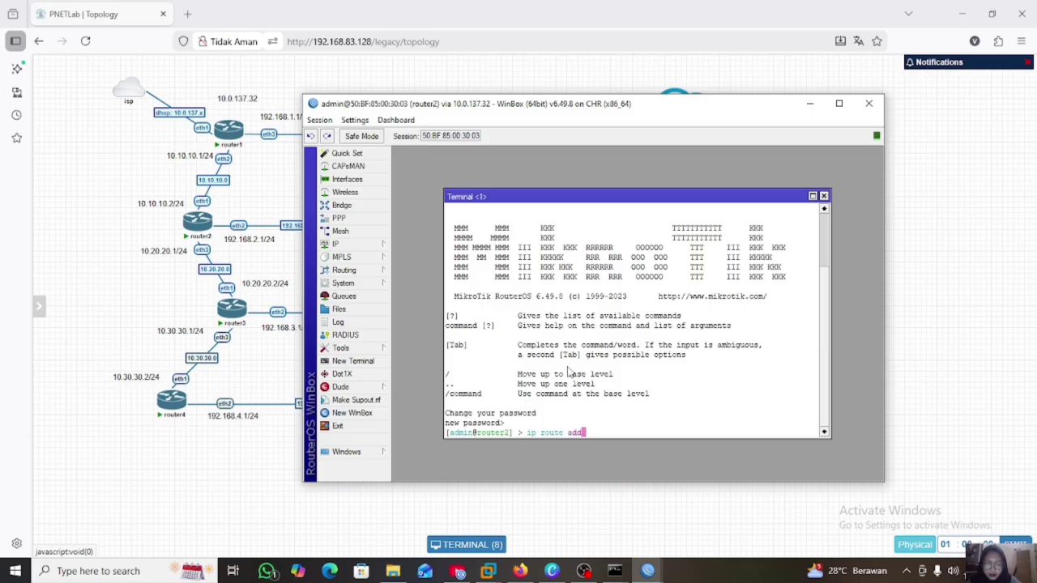
{"action": "type", "text": "gateway"}
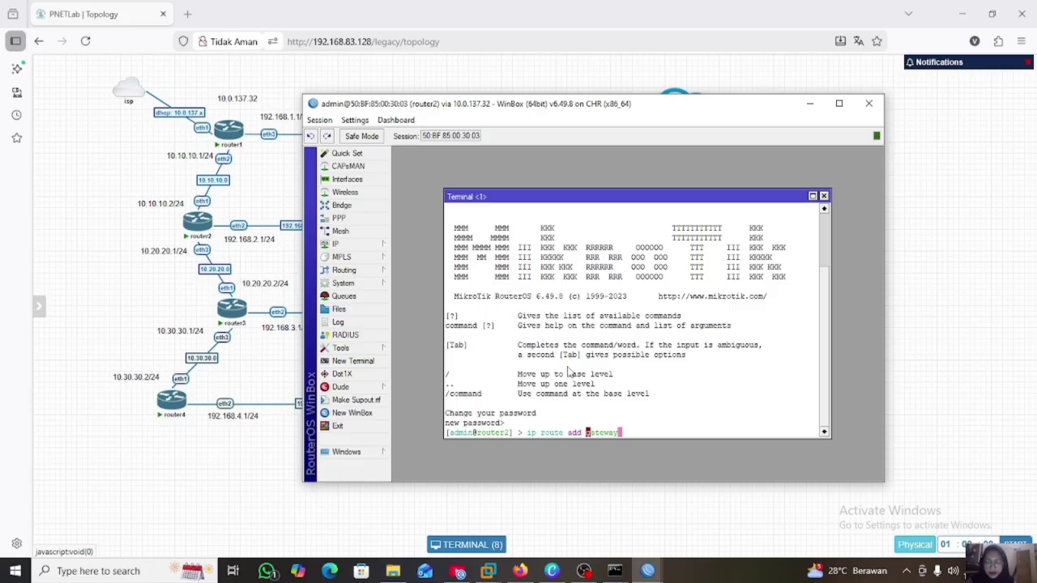
{"action": "type", "text": "="}
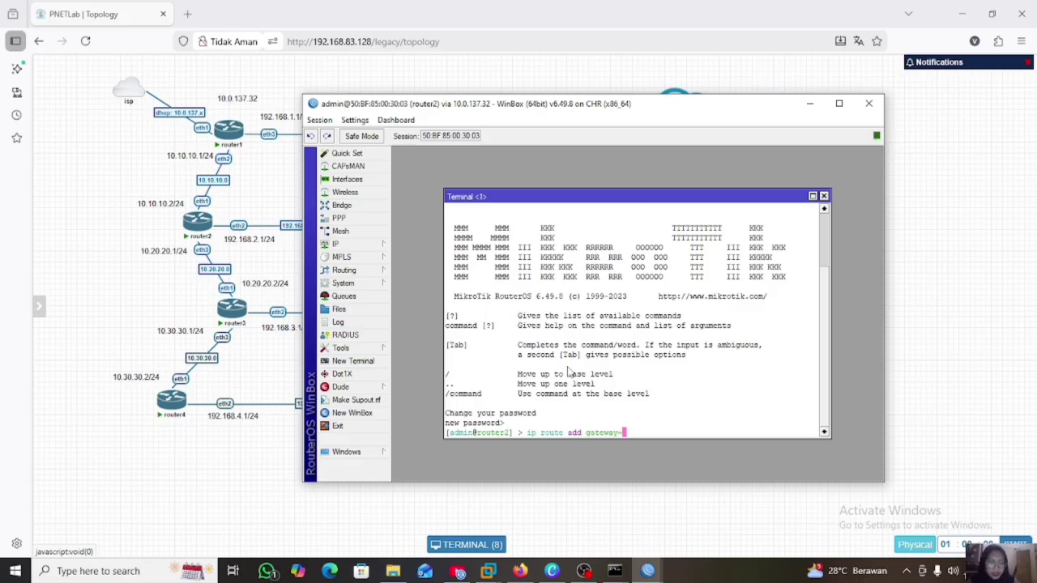
{"action": "type", "text": "10"}
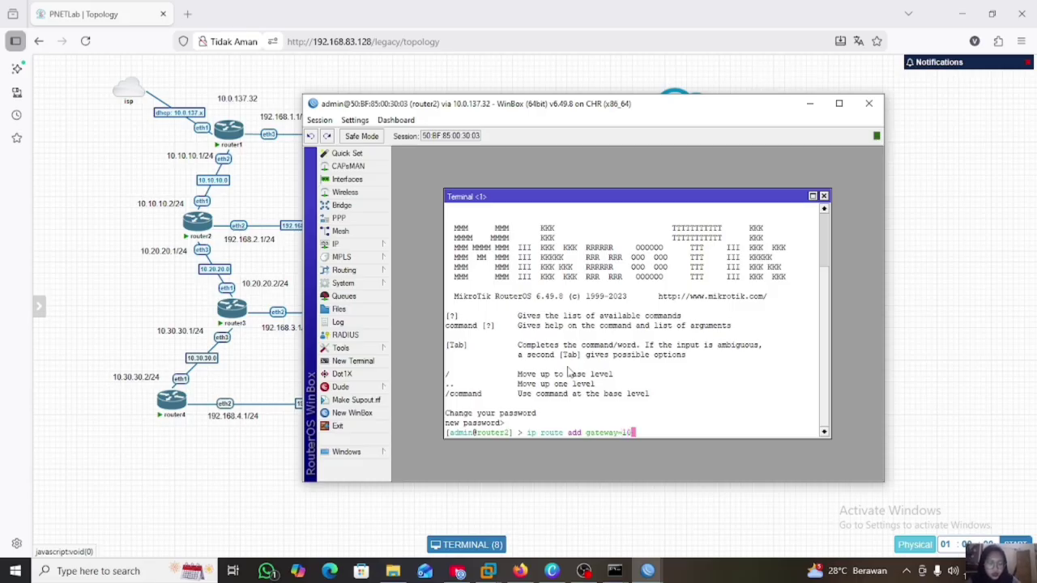
{"action": "type", "text": ".10.1"}
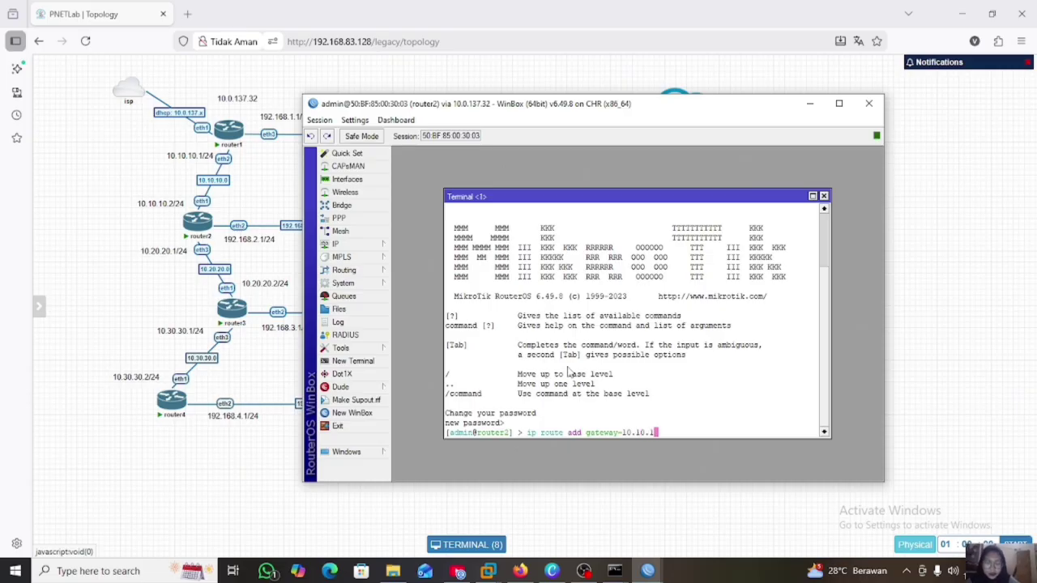
{"action": "type", "text": "0."}
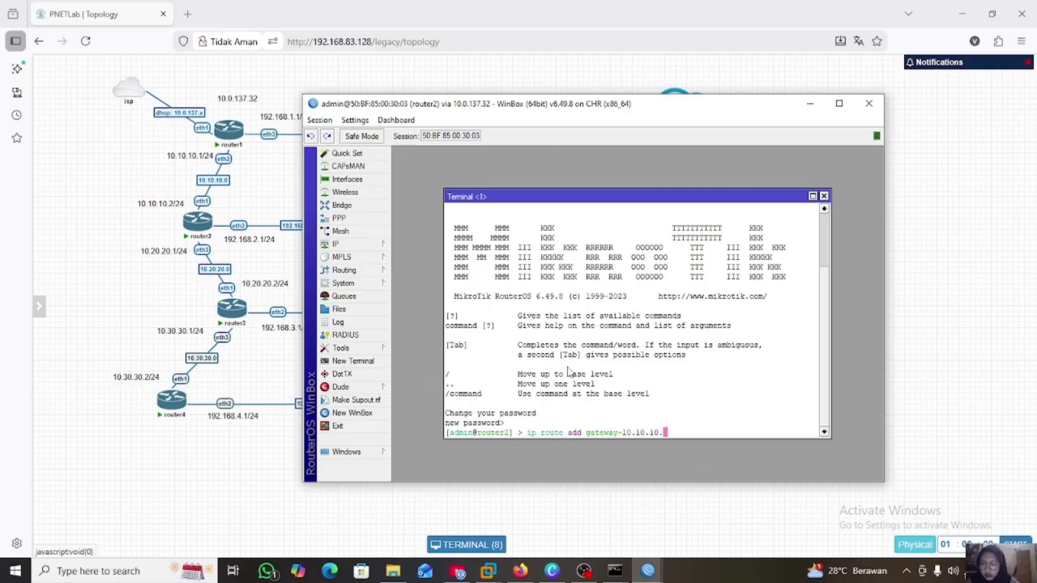
{"action": "type", "text": "1"}
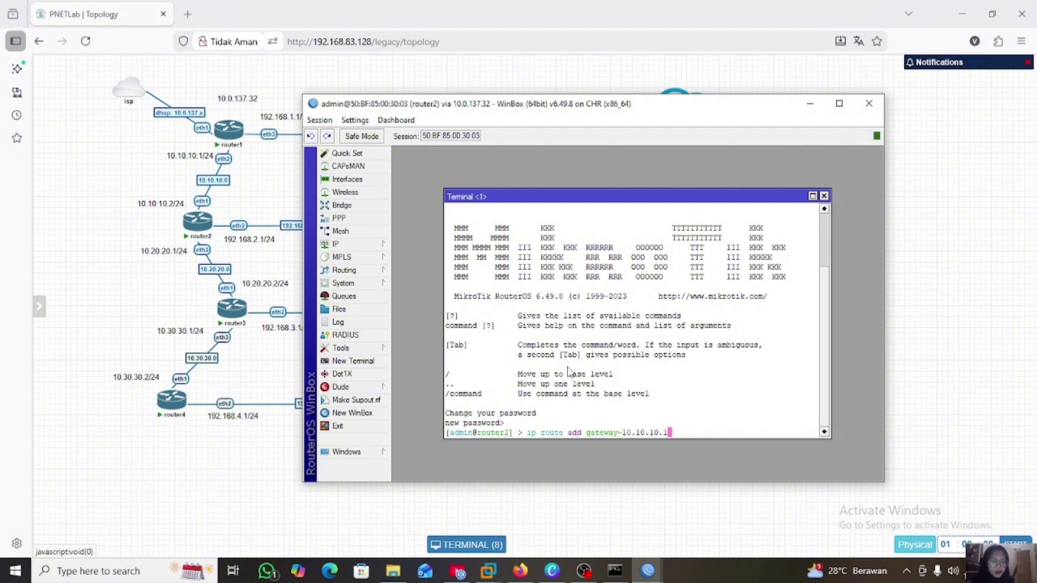
{"action": "key", "text": "Return"}
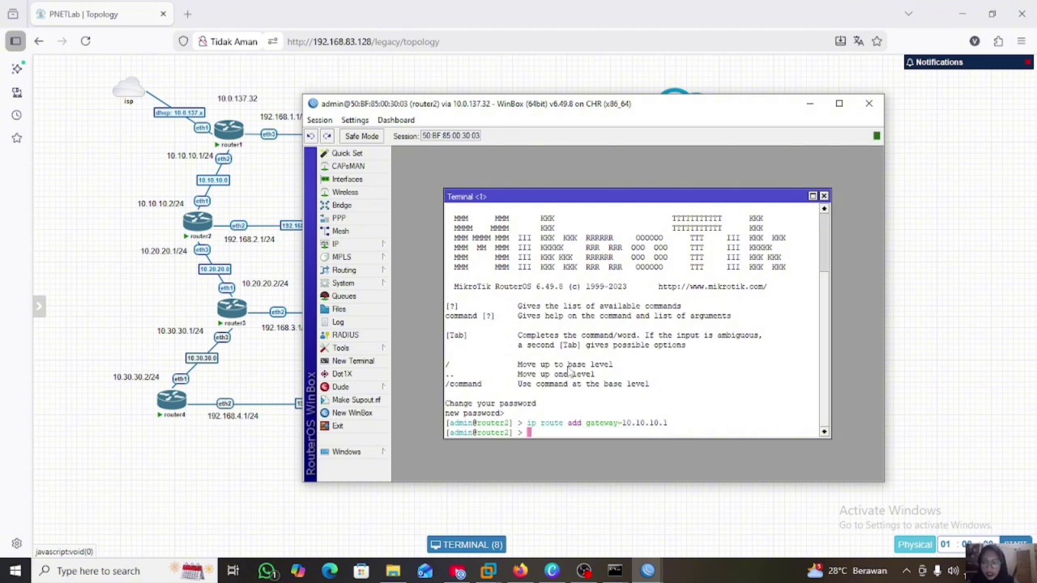
Print router2's IP routing table in the terminal
{"action": "type", "text": "ip "}
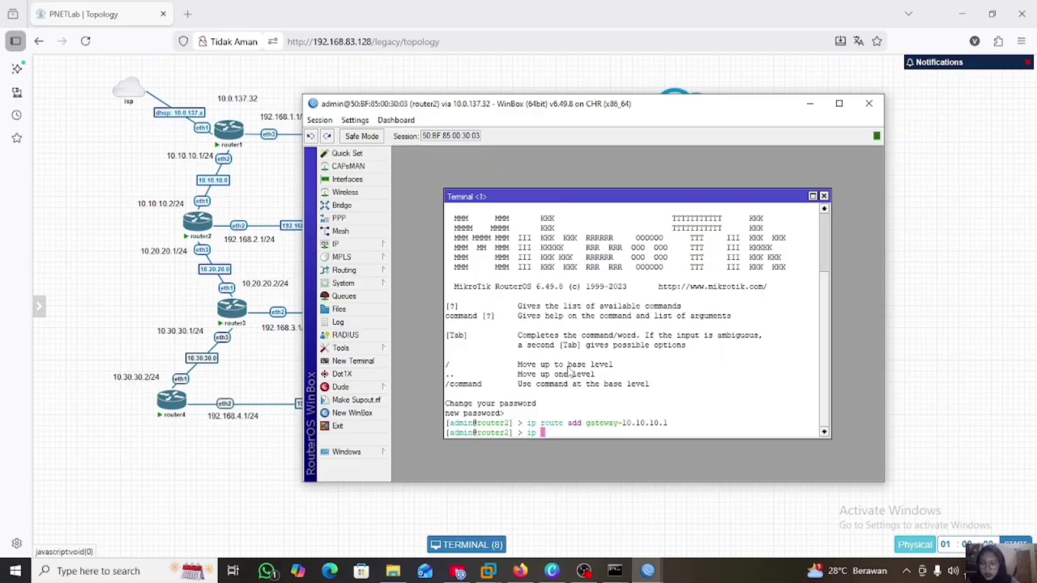
{"action": "type", "text": "route print"}
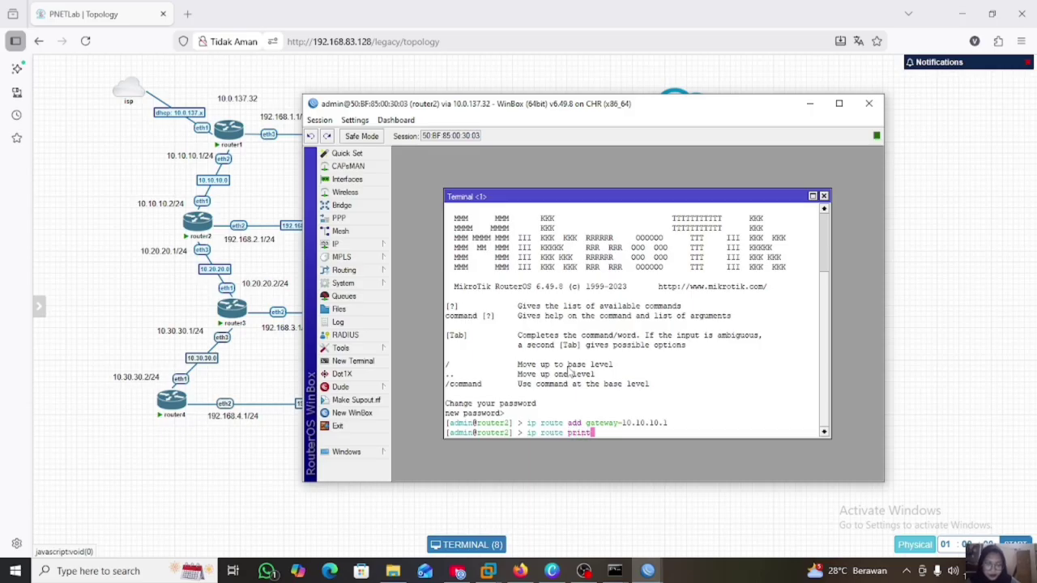
{"action": "key", "text": "Return"}
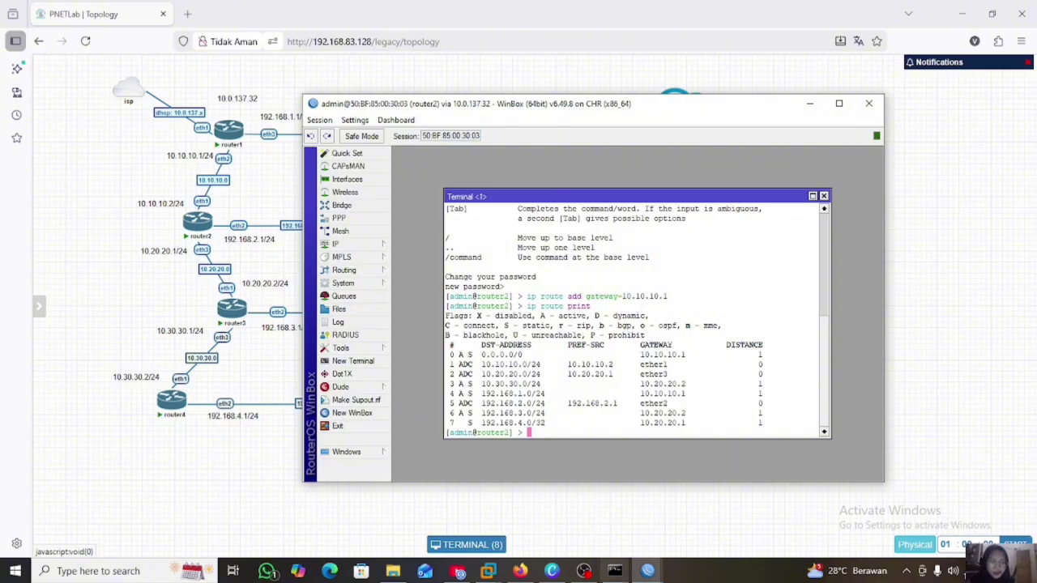
Switch to router3's WinBox session and reopen its IP route list
{"action": "left_click", "coordinate": [649, 572]}
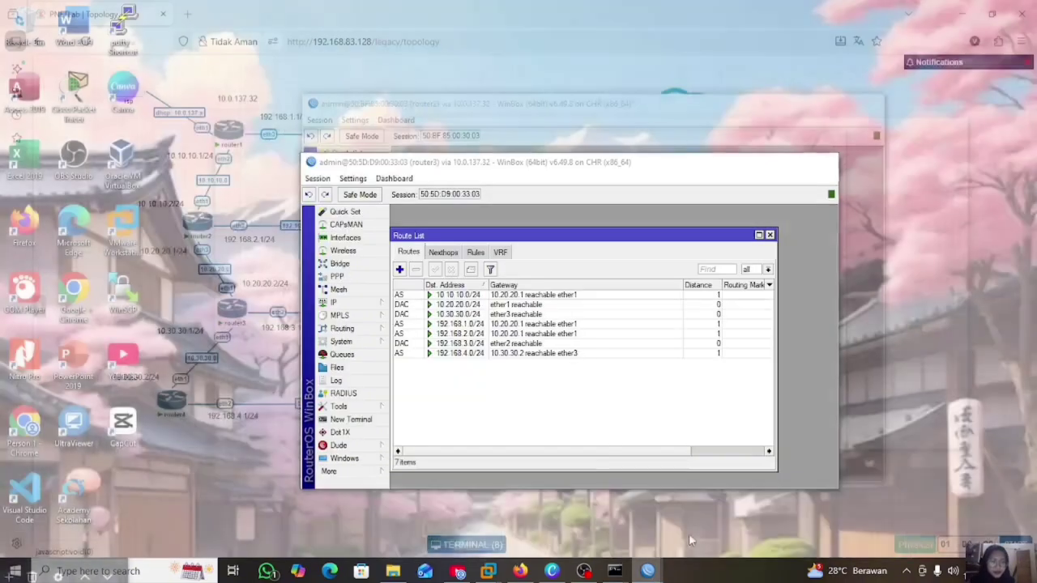
{"action": "left_click", "coordinate": [688, 533]}
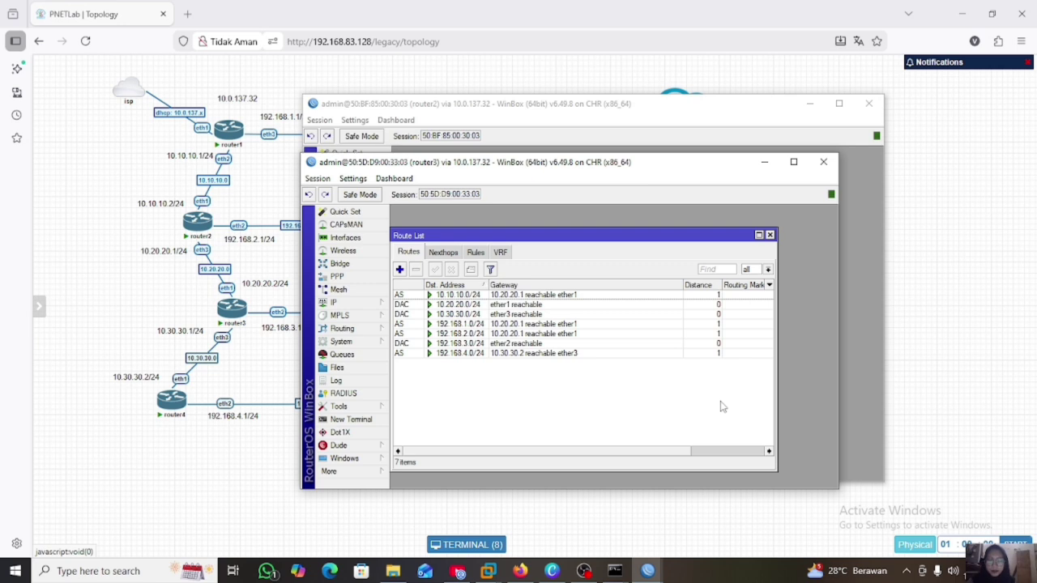
{"action": "left_click", "coordinate": [770, 235]}
{"action": "left_click", "coordinate": [361, 303]}
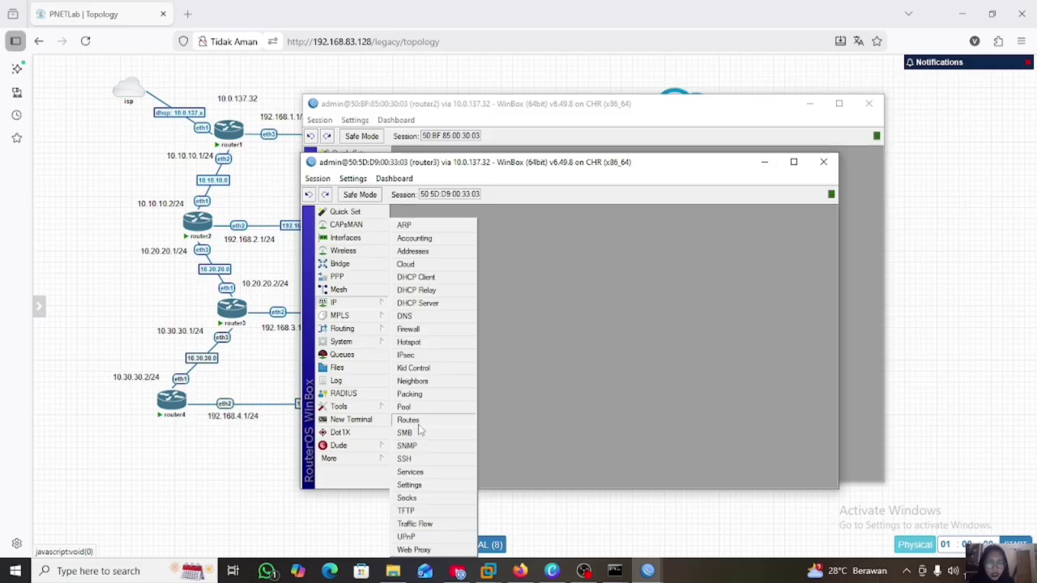
{"action": "left_click", "coordinate": [409, 421]}
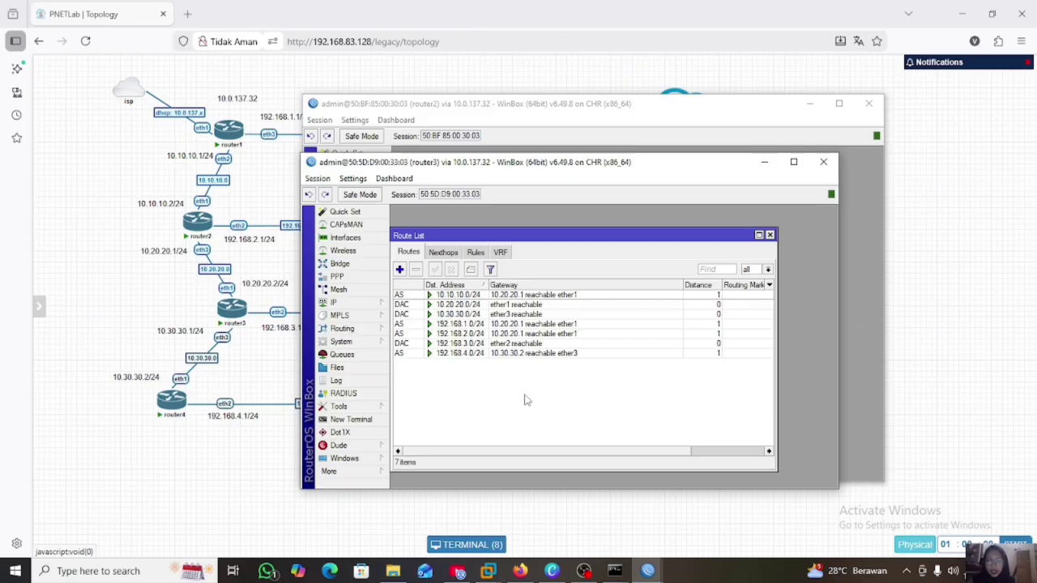
Add a default route (0.0.0.0/0) on router3 via gateway 10.20.20.1
{"action": "left_click", "coordinate": [399, 271]}
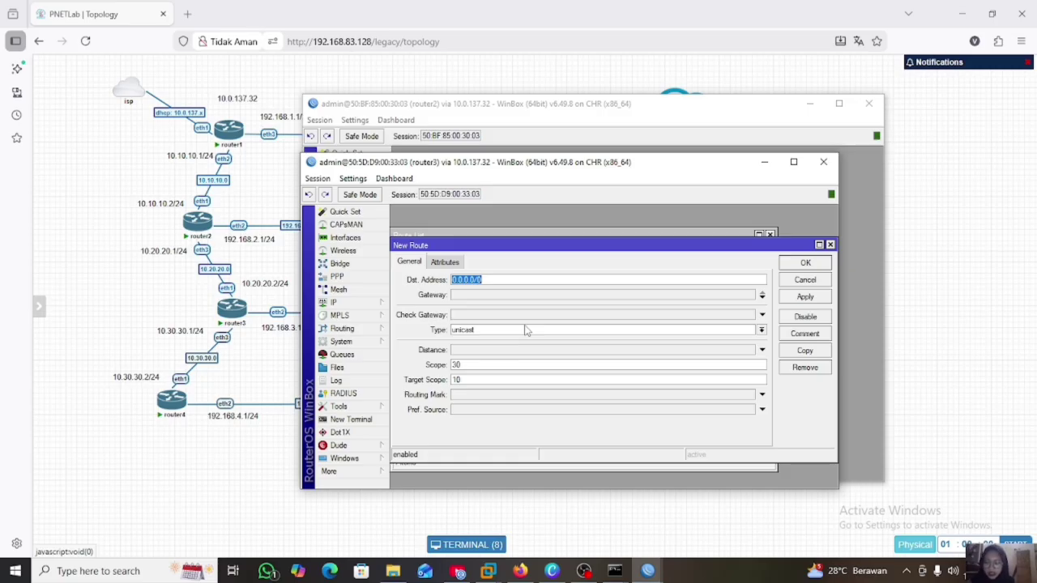
{"action": "left_click", "coordinate": [496, 295]}
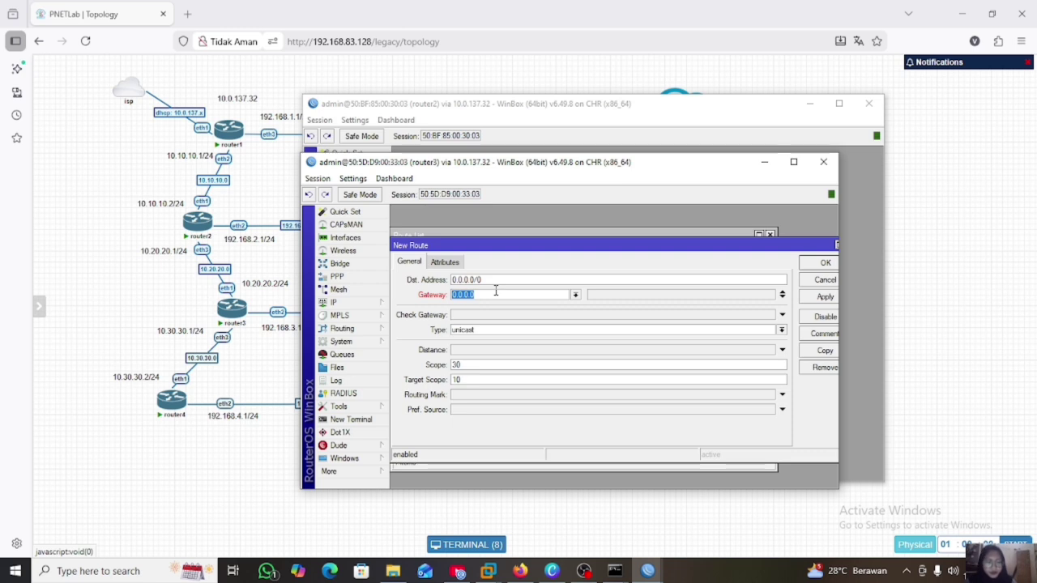
{"action": "type", "text": "10.2"}
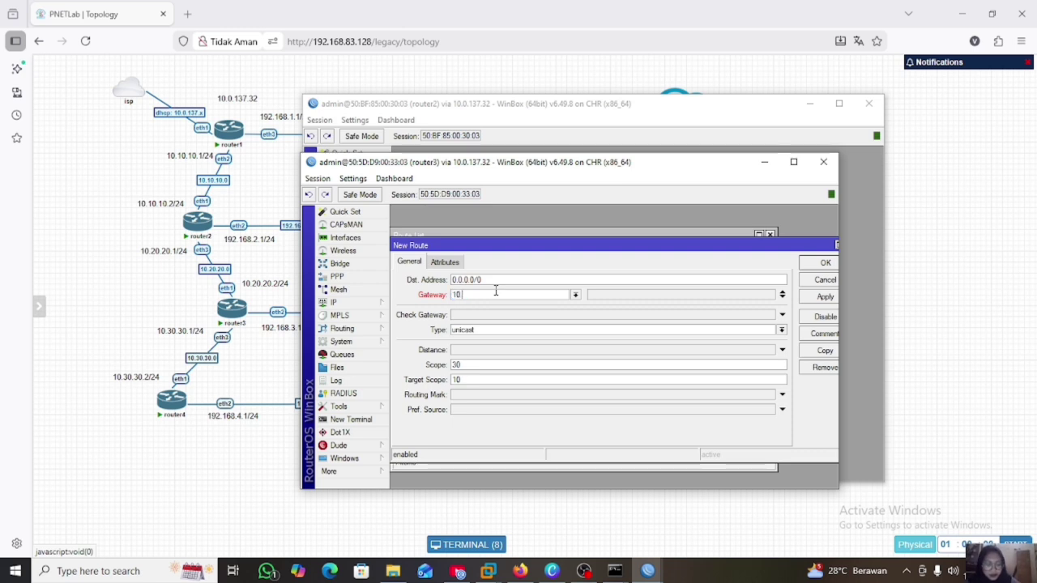
{"action": "type", "text": "0.20.1"}
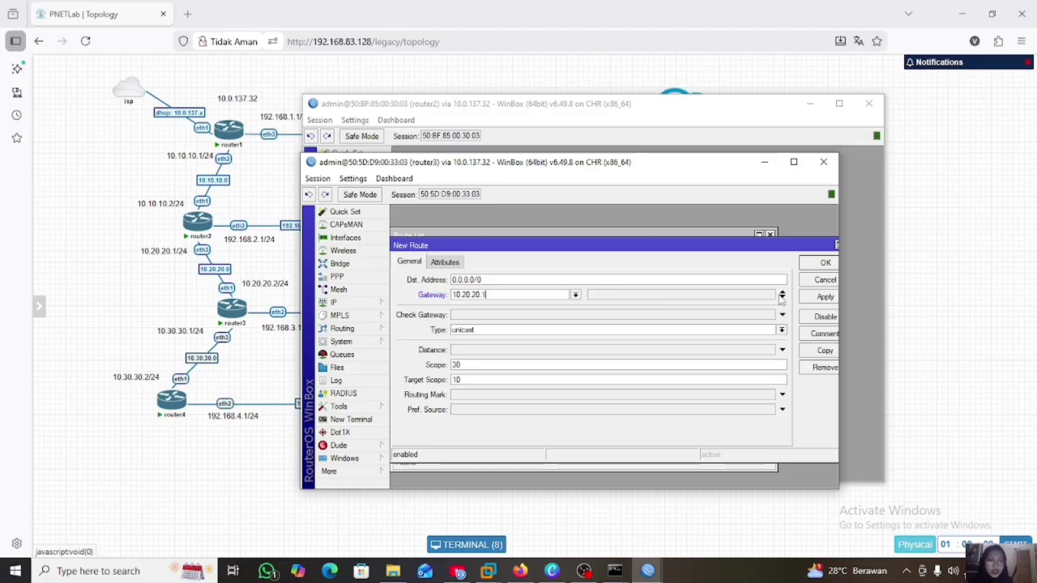
{"action": "left_click", "coordinate": [825, 297]}
{"action": "left_click", "coordinate": [823, 262]}
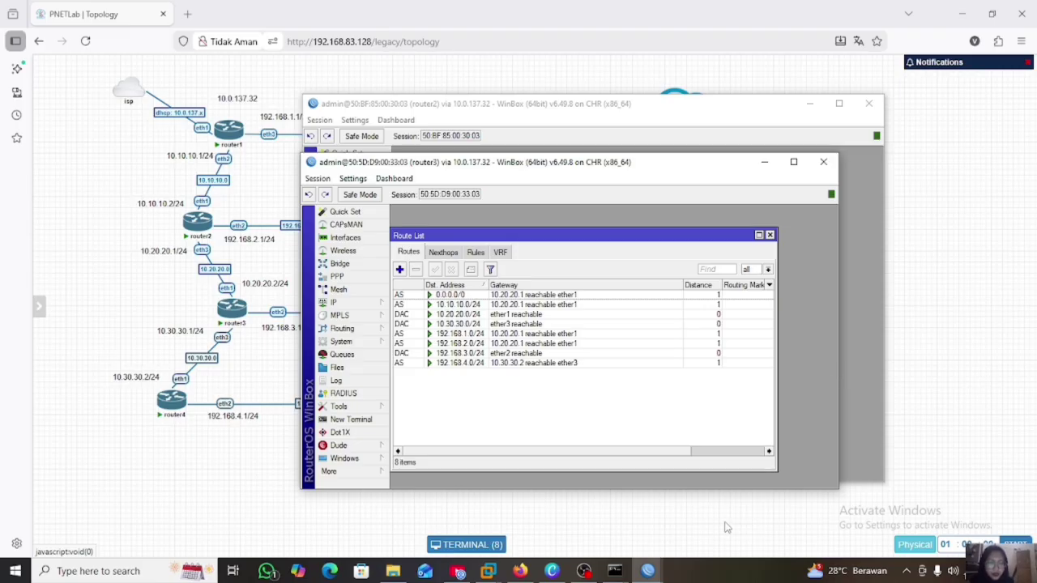
Switch to router4's WinBox session and reopen its IP route list
{"action": "left_click", "coordinate": [647, 571]}
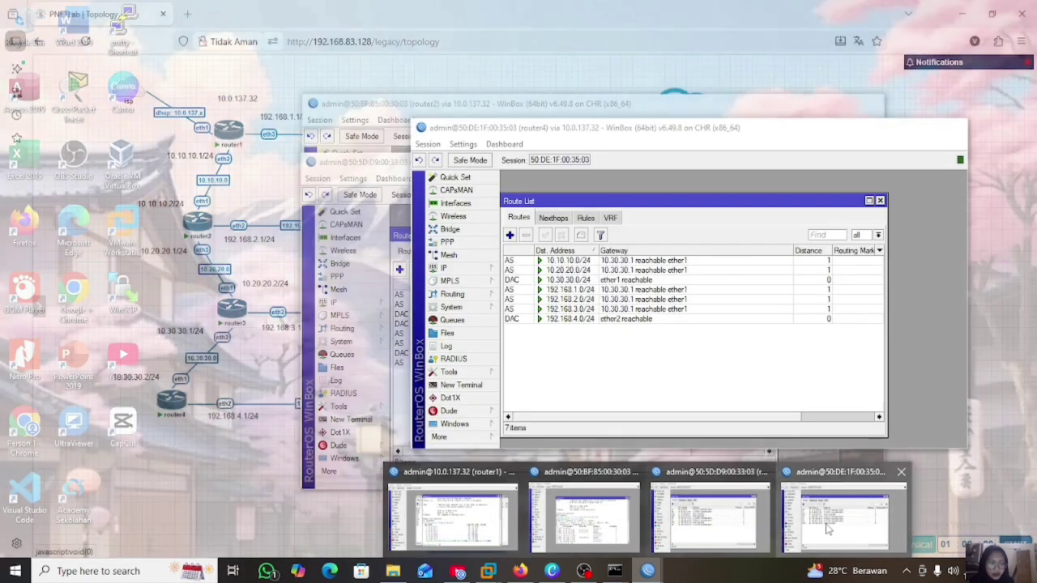
{"action": "left_click", "coordinate": [717, 518]}
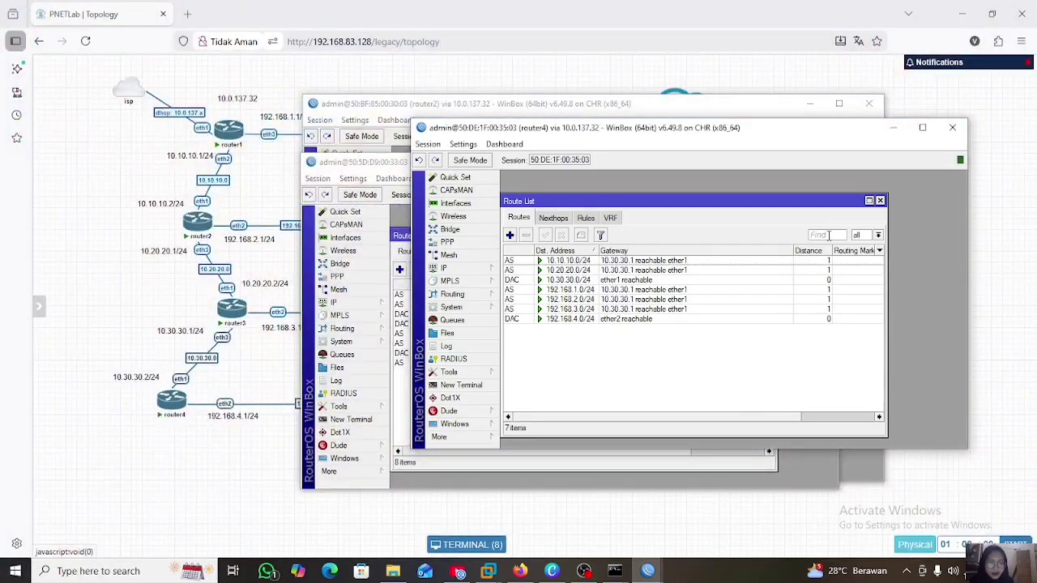
{"action": "left_click", "coordinate": [880, 201]}
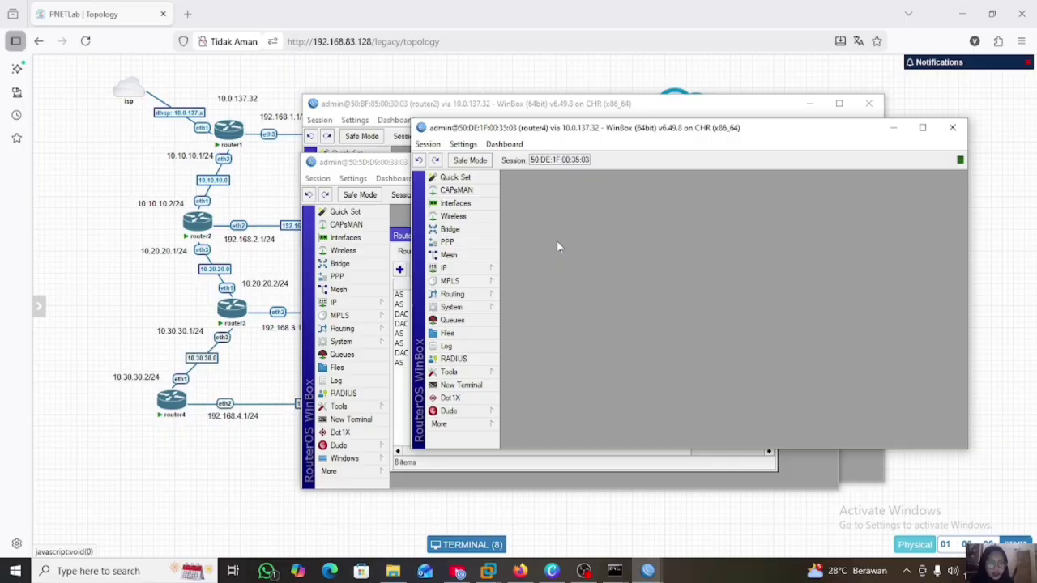
{"action": "left_click", "coordinate": [468, 267]}
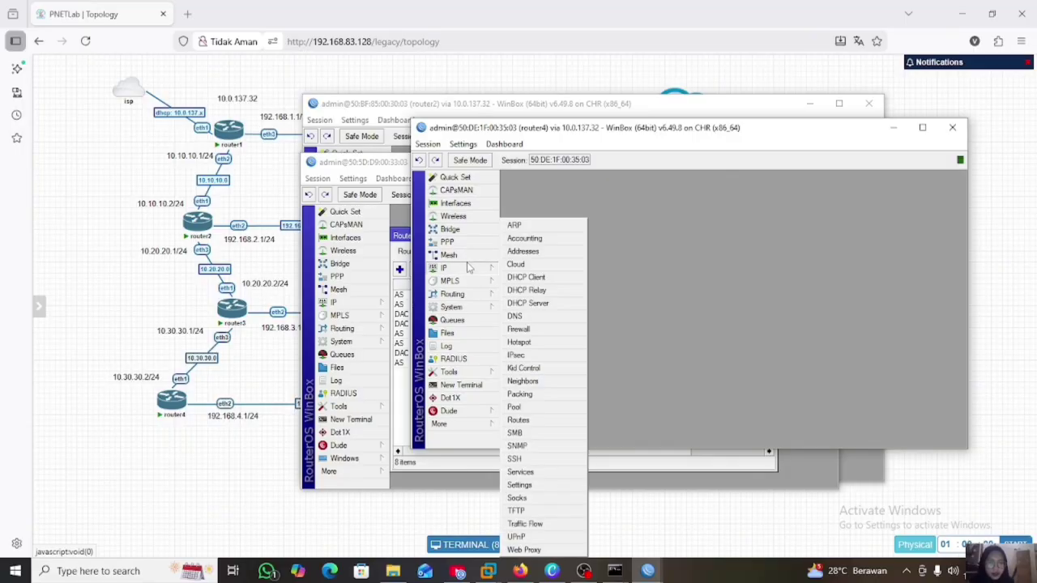
{"action": "left_click", "coordinate": [518, 420]}
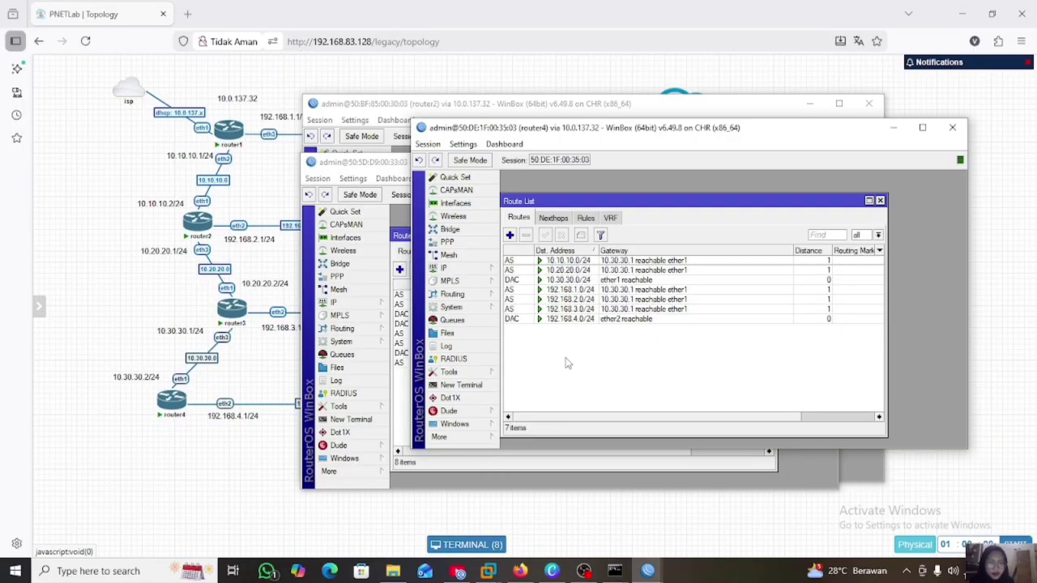
Add a default route (0.0.0.0/0) on router4 via gateway 10.30.30.1
{"action": "left_click", "coordinate": [509, 235]}
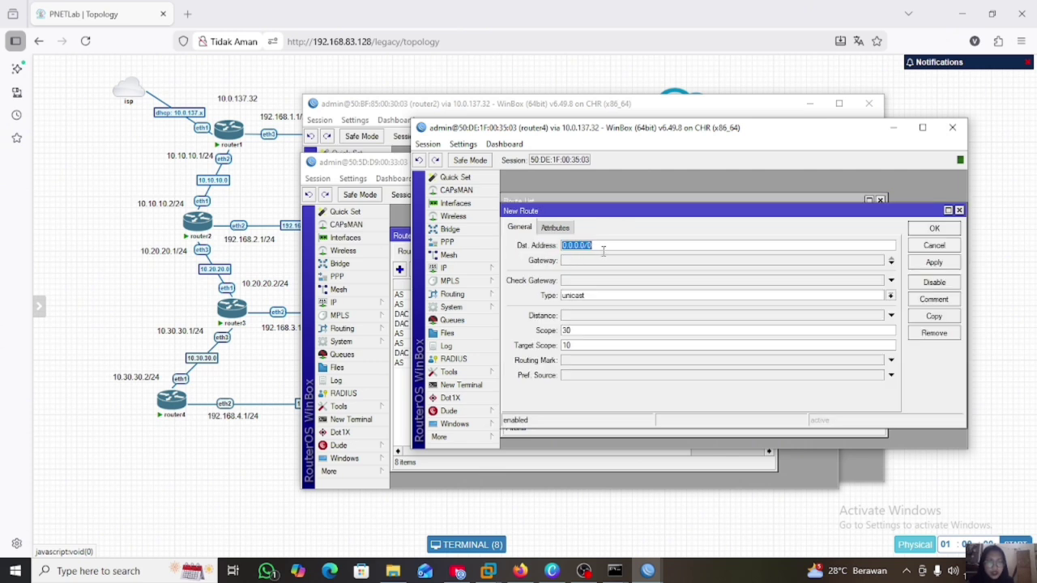
{"action": "left_click", "coordinate": [576, 260]}
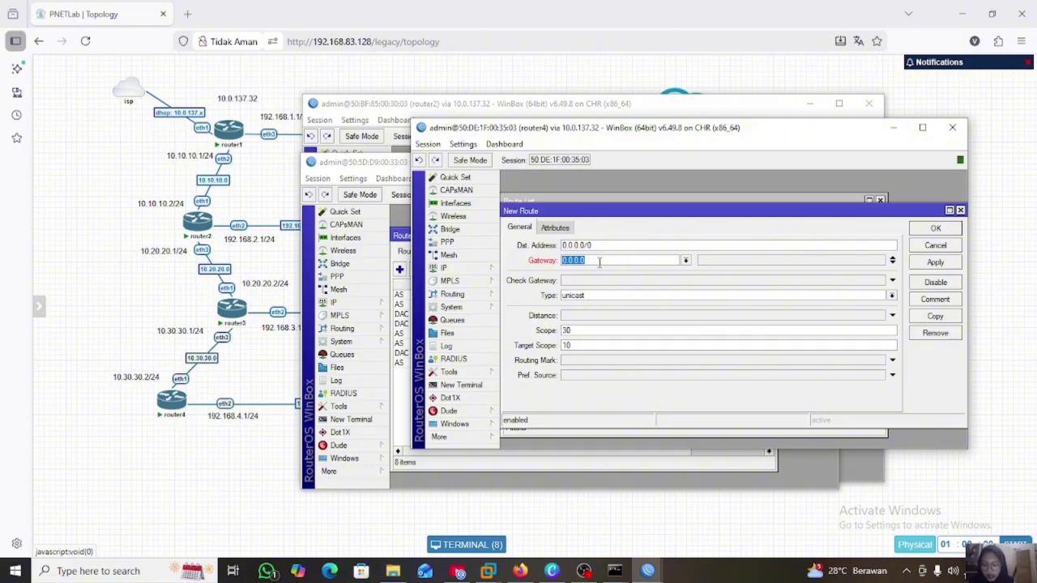
{"action": "type", "text": "10"}
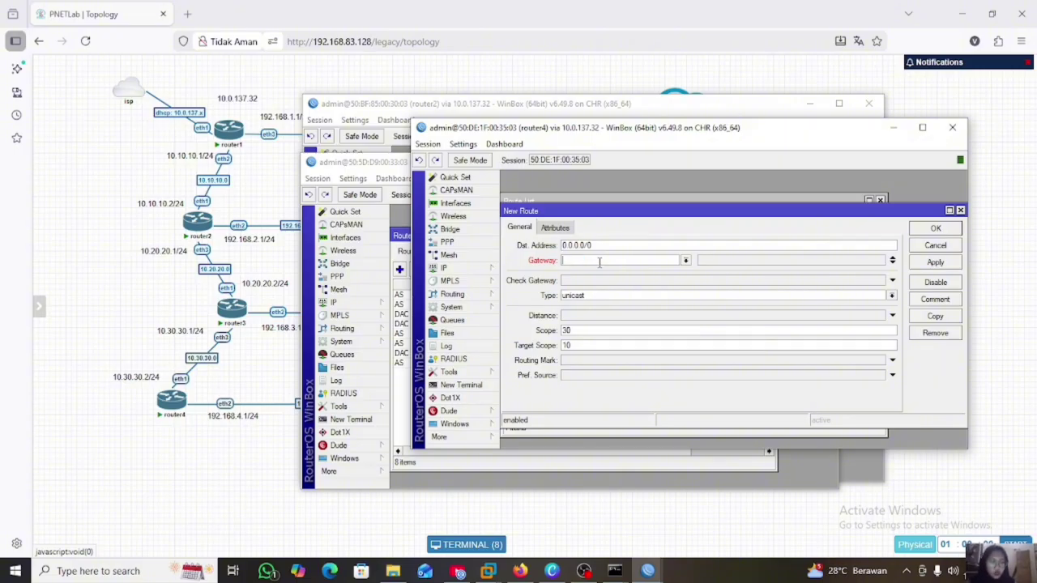
{"action": "type", "text": ".30.30"}
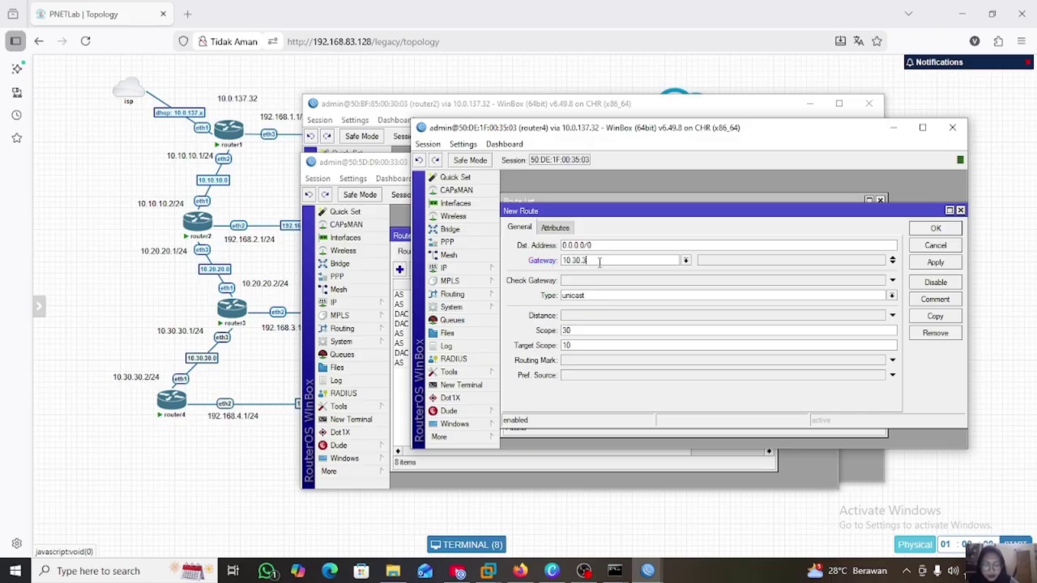
{"action": "type", "text": ".1"}
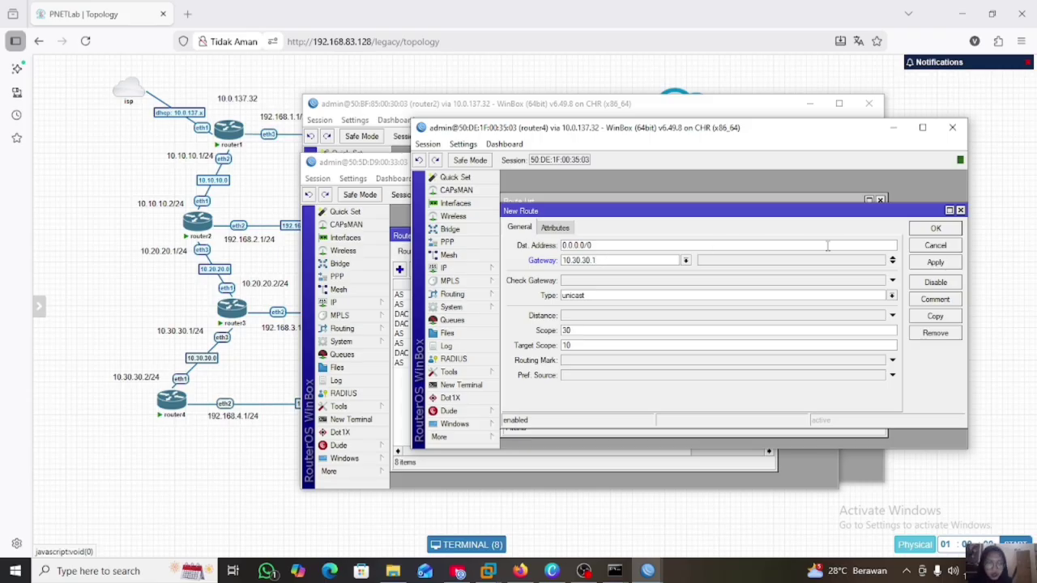
{"action": "left_click", "coordinate": [936, 264]}
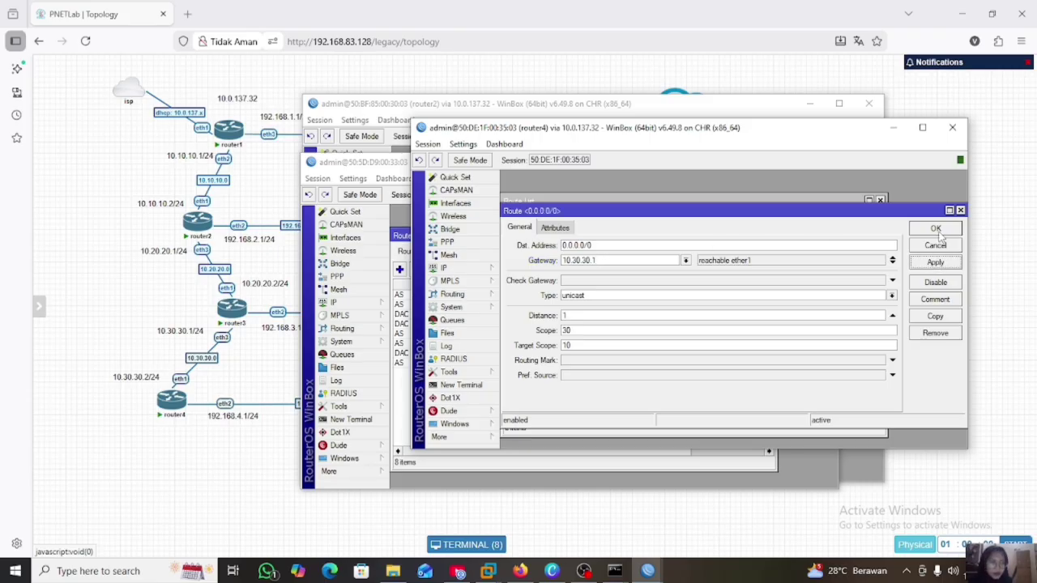
{"action": "left_click", "coordinate": [937, 230]}
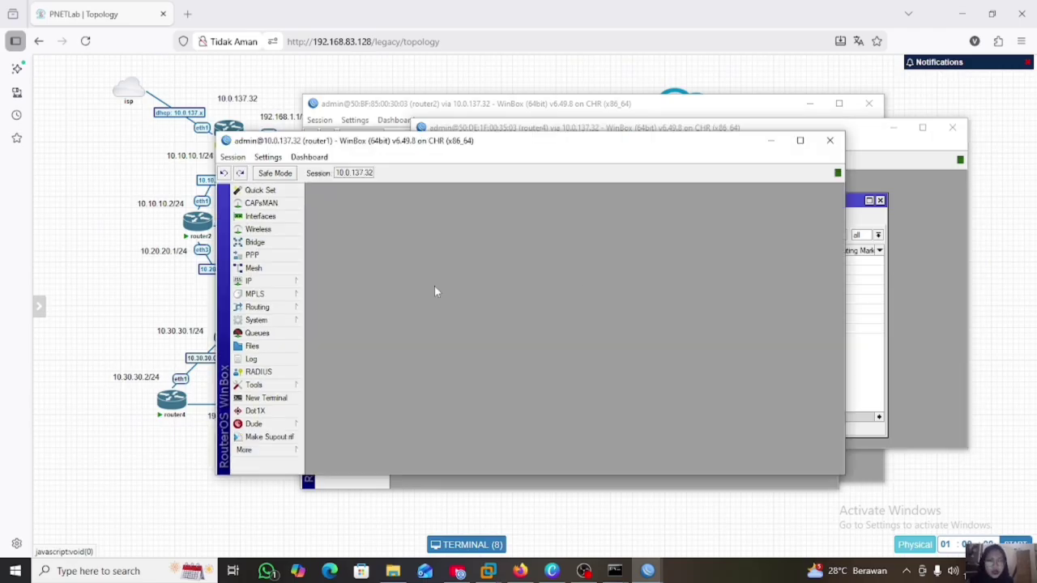
Add a firewall NAT rule on router1 with chain srcnat, out interface ether1 and action masquerade
{"action": "left_click", "coordinate": [290, 283]}
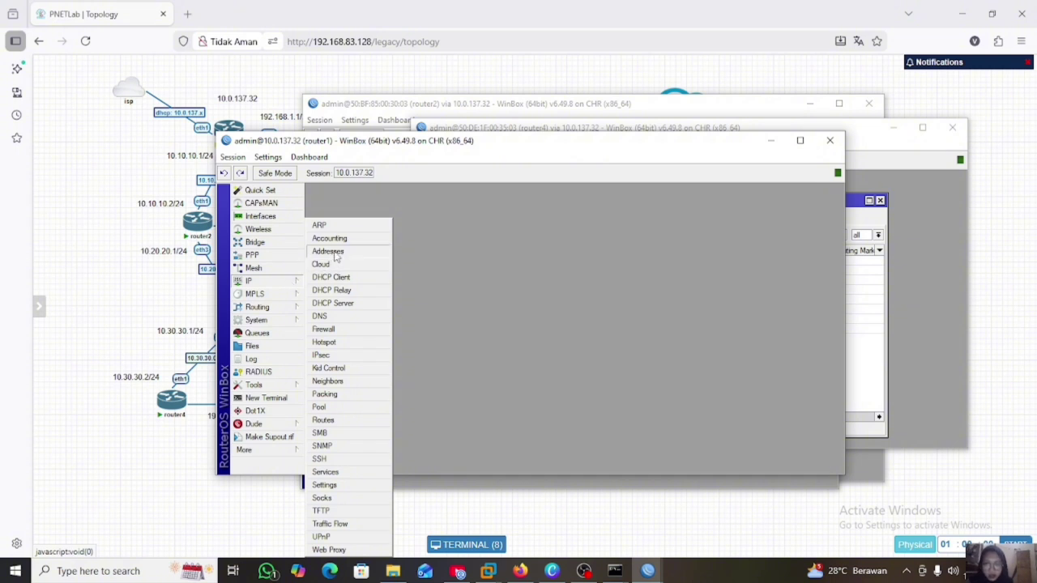
{"action": "left_click", "coordinate": [335, 330]}
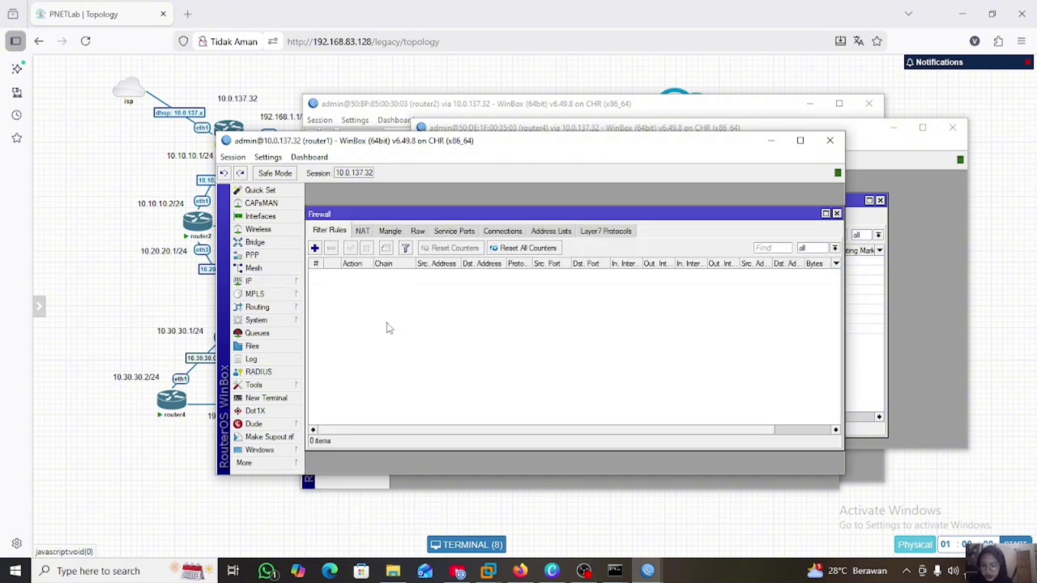
{"action": "left_click", "coordinate": [362, 232]}
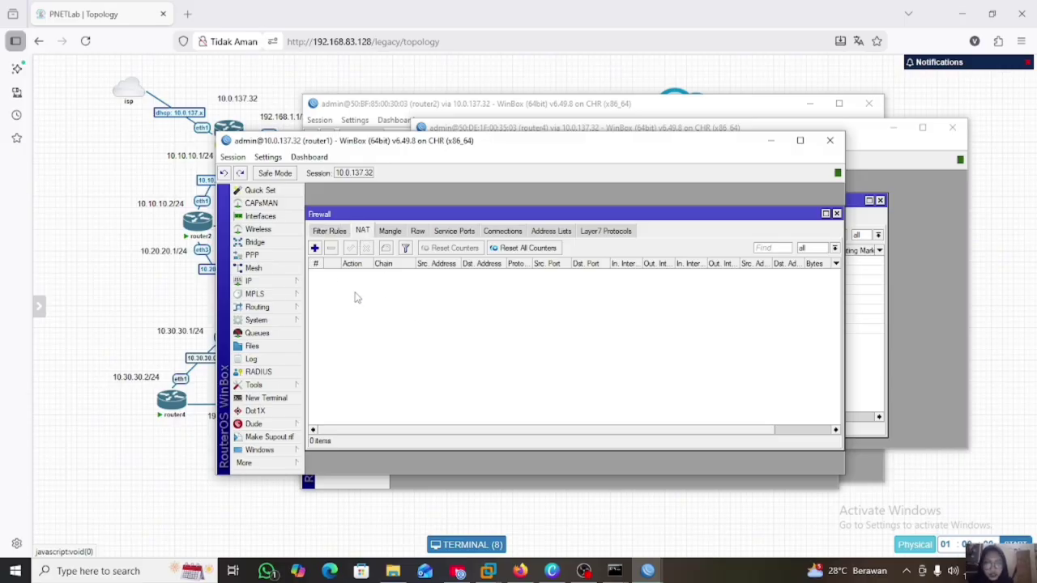
{"action": "left_click", "coordinate": [315, 249]}
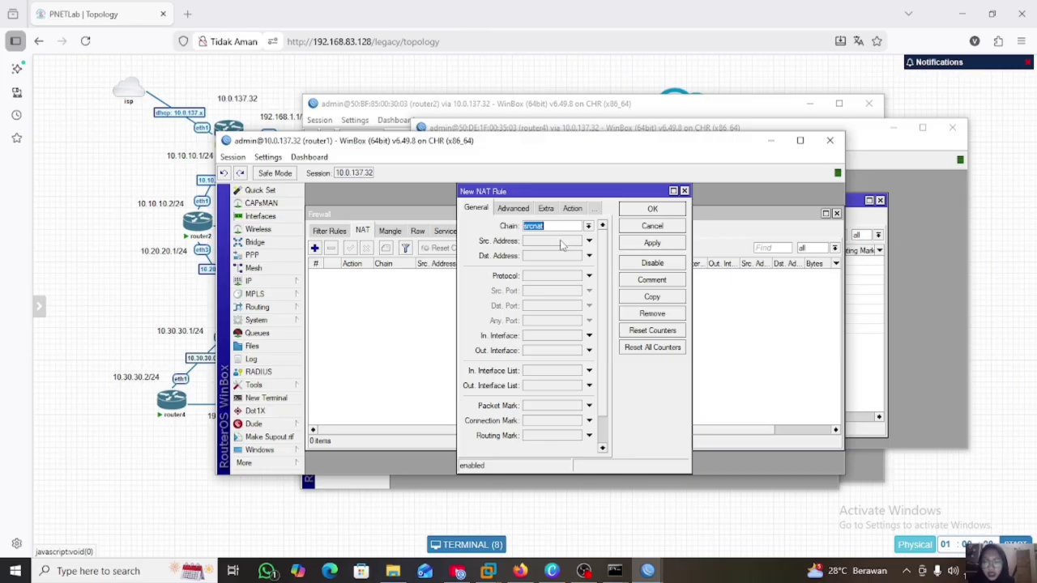
{"action": "left_click", "coordinate": [538, 350]}
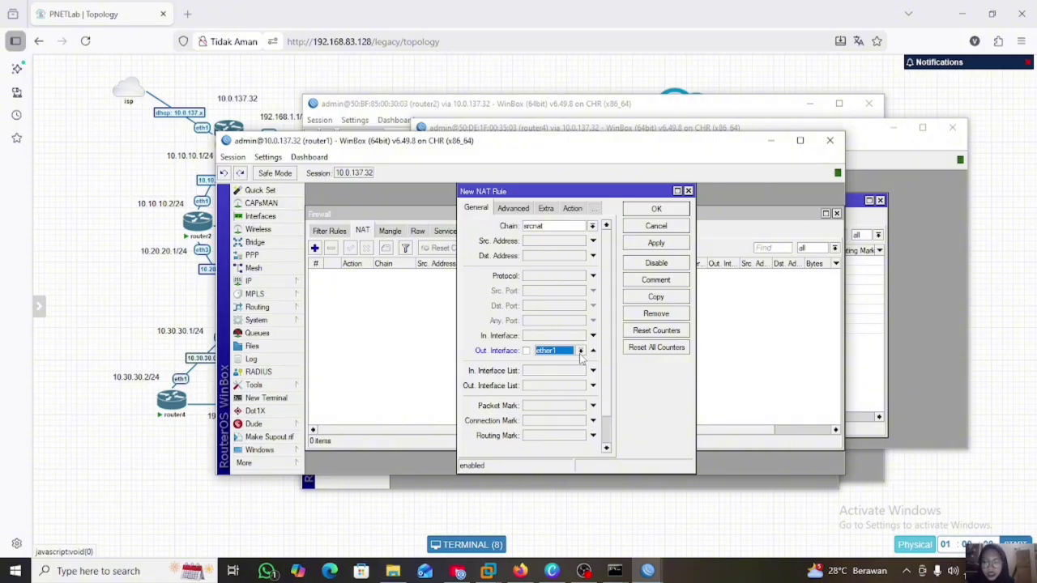
{"action": "left_click", "coordinate": [572, 209]}
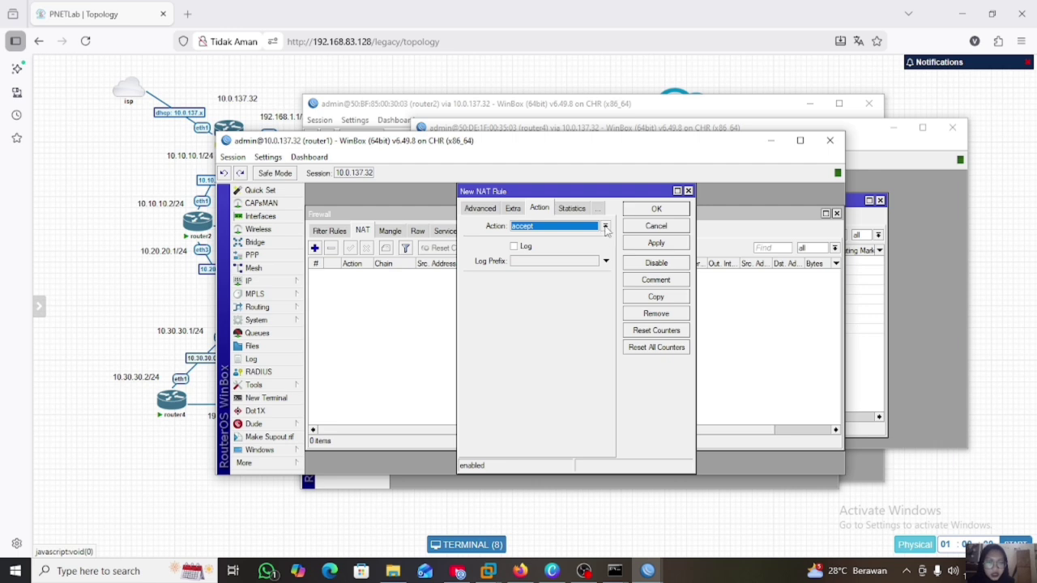
{"action": "left_click", "coordinate": [605, 226]}
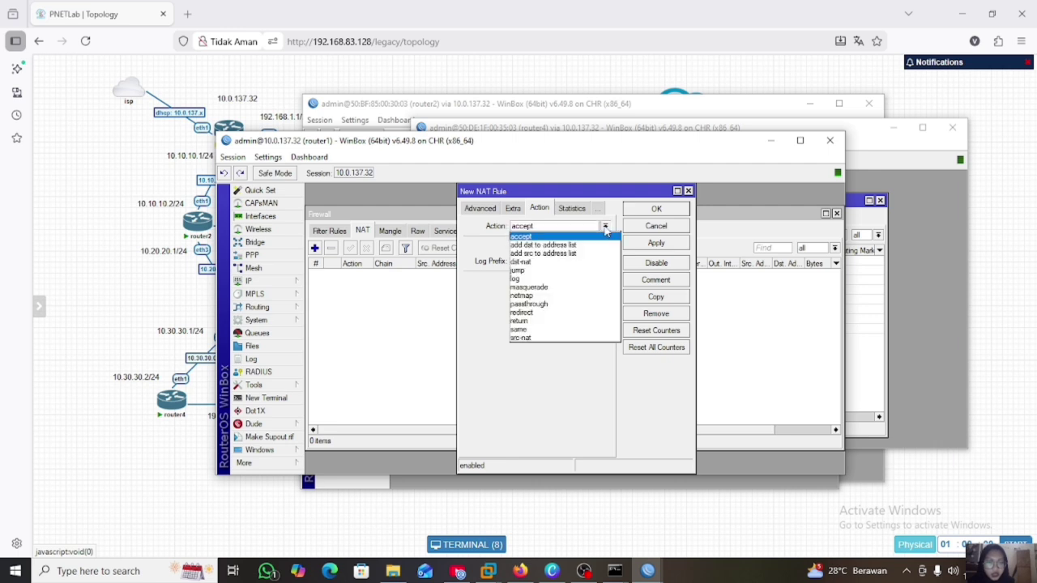
{"action": "left_click", "coordinate": [563, 288]}
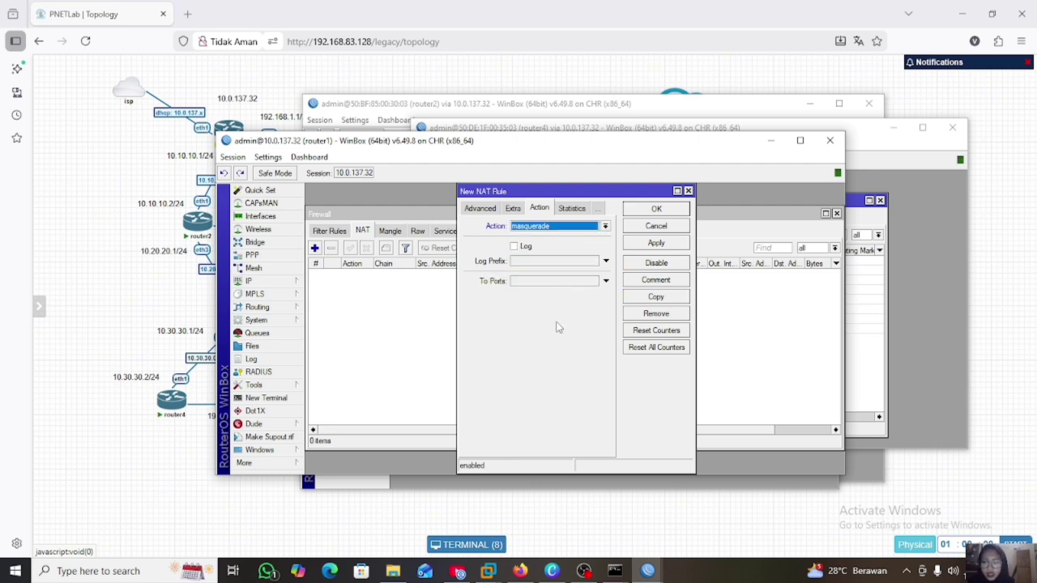
{"action": "left_click", "coordinate": [662, 245]}
{"action": "left_click", "coordinate": [674, 212]}
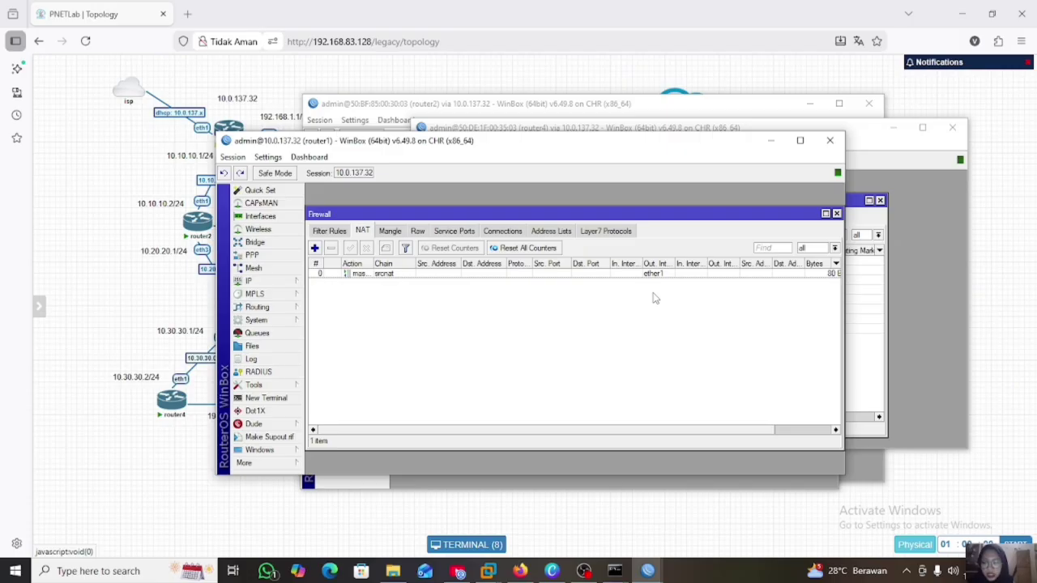
Replace router4's route list with a new terminal, skip the password change and test a ping to 8.8.8.8
{"action": "left_click", "coordinate": [595, 127]}
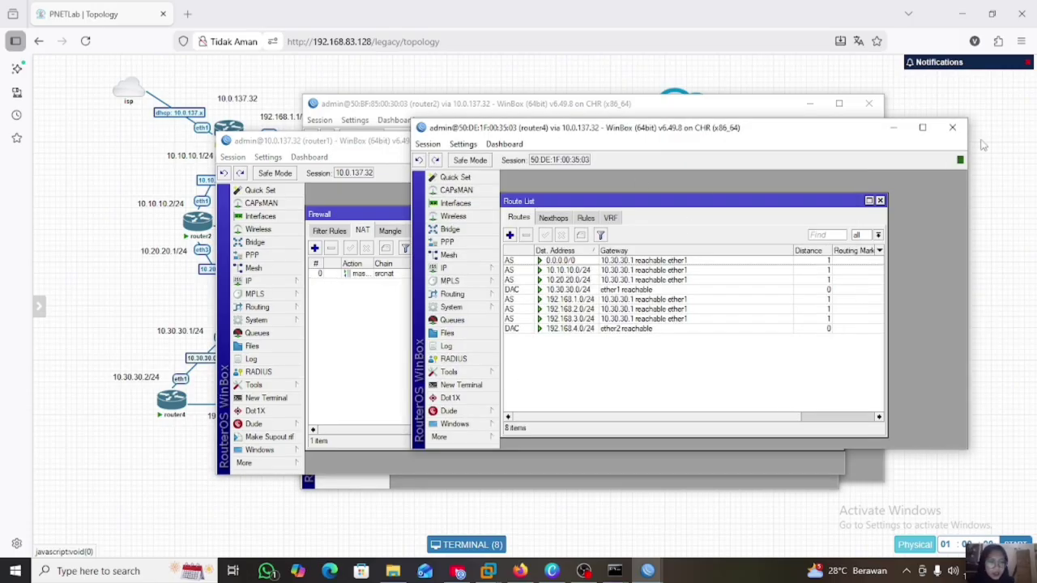
{"action": "left_click", "coordinate": [879, 200]}
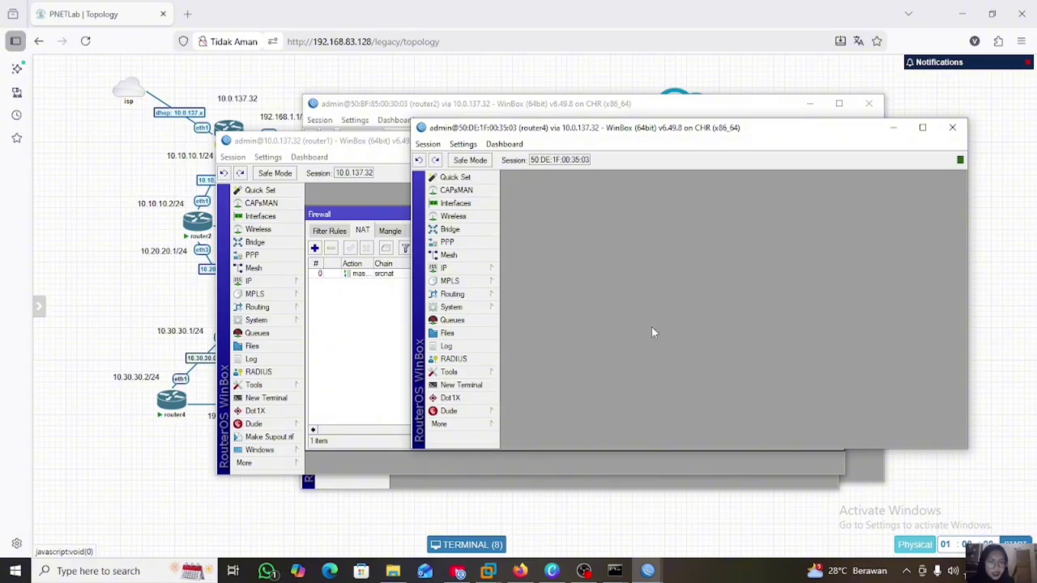
{"action": "left_click", "coordinate": [460, 384]}
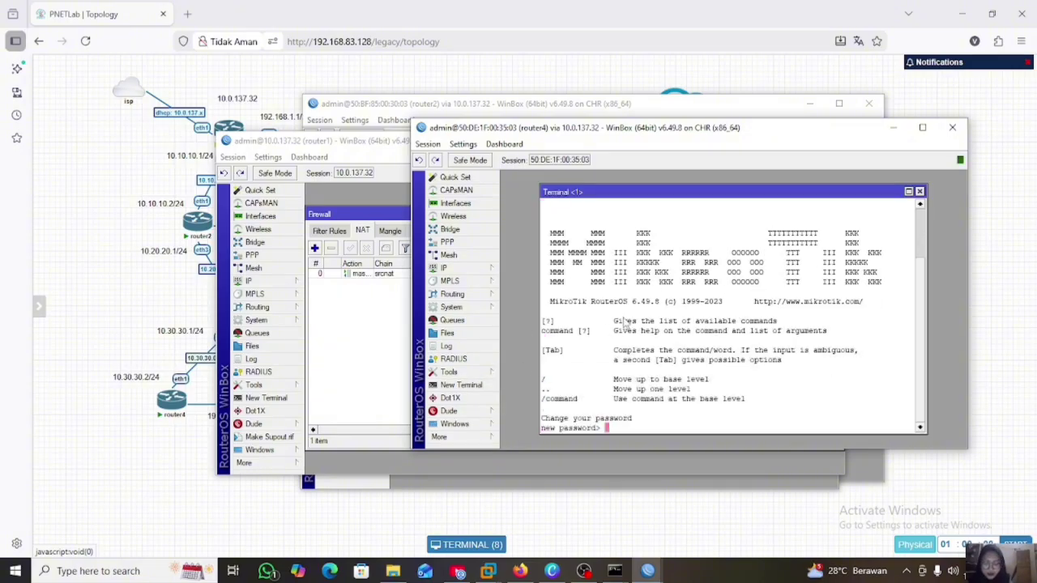
{"action": "key", "text": "Return"}
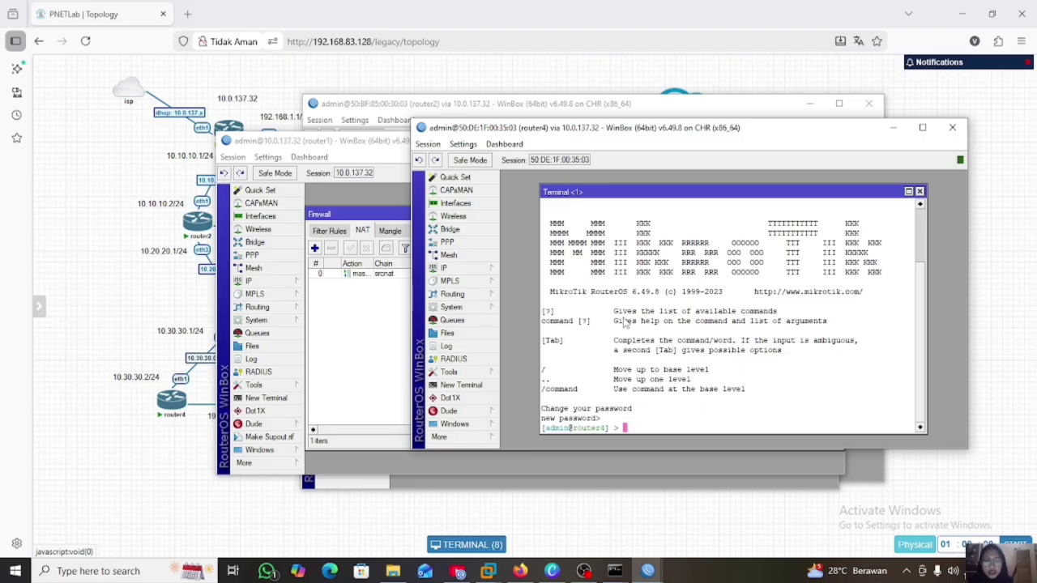
{"action": "type", "text": "pin"}
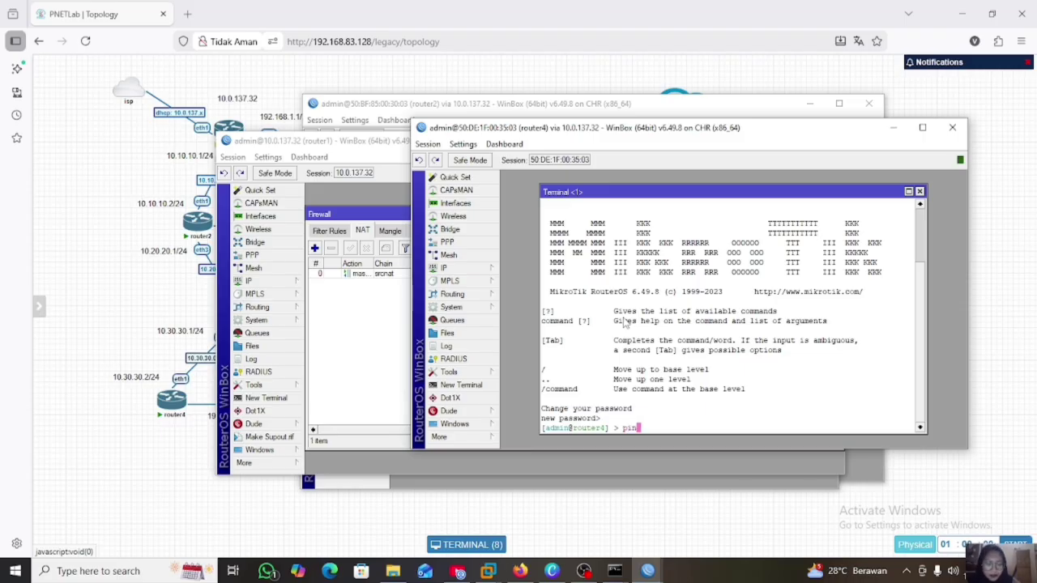
{"action": "type", "text": "g 8.8.8.8"}
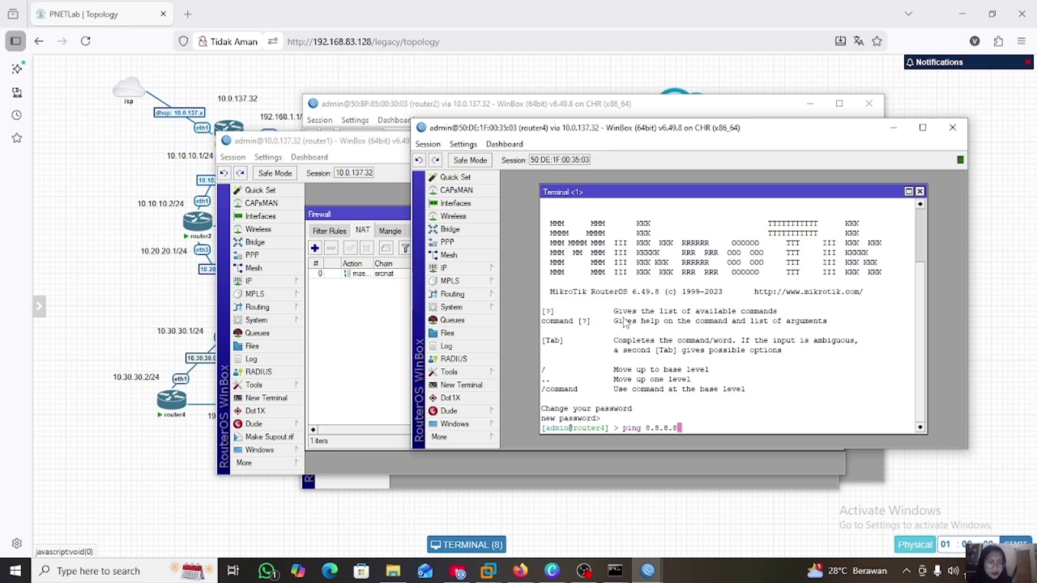
{"action": "key", "text": "Return"}
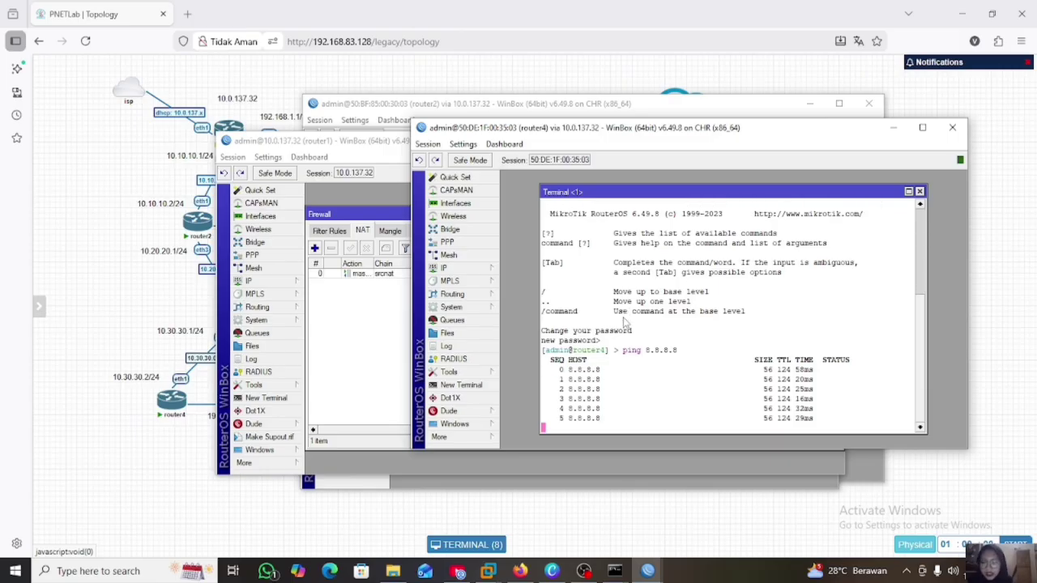
{"action": "key", "text": "ctrl+c"}
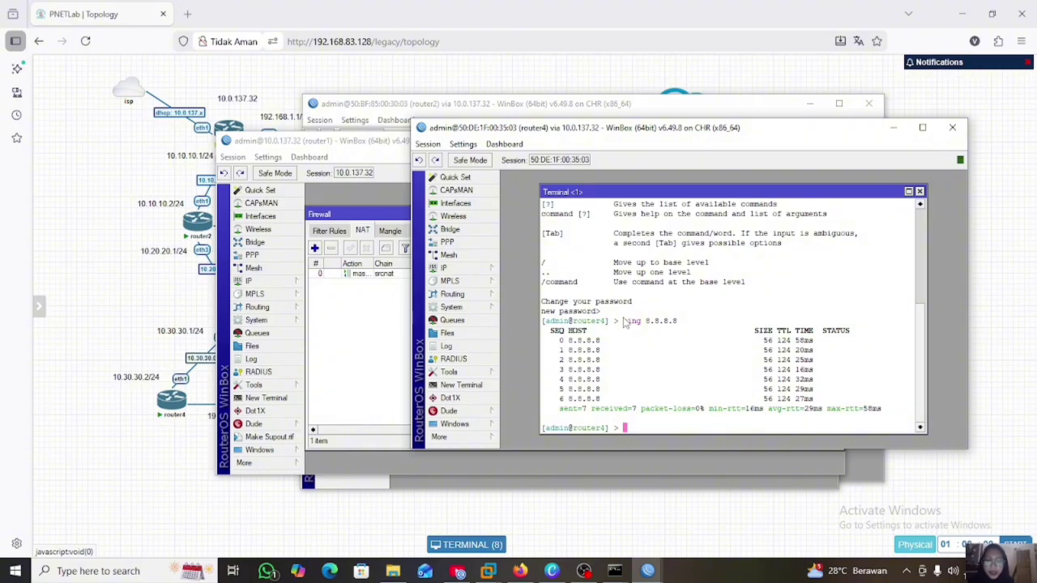
Ping google.com from router4's terminal to test name resolution
{"action": "type", "text": "pi"}
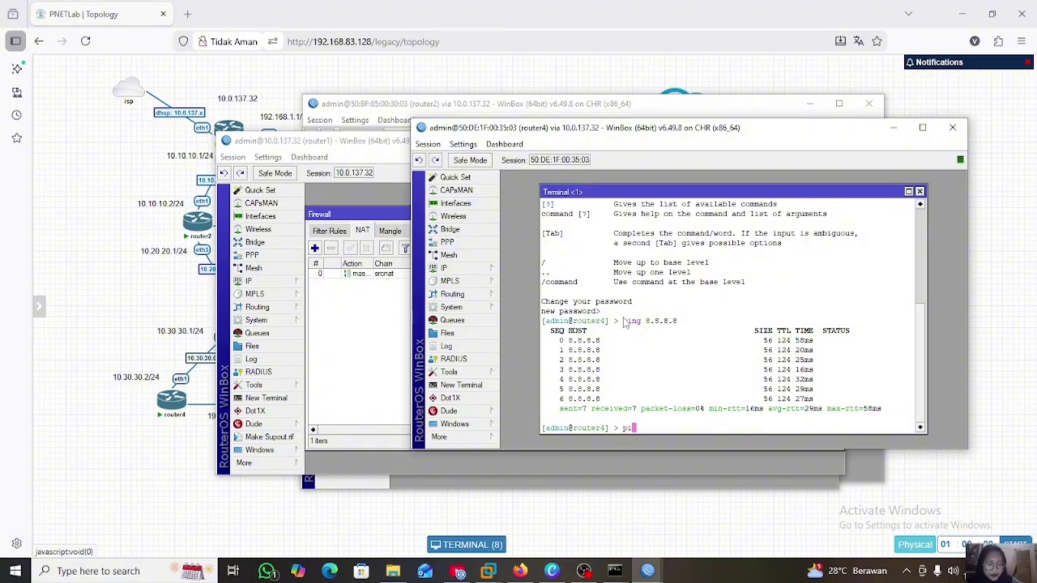
{"action": "type", "text": "ng google.com"}
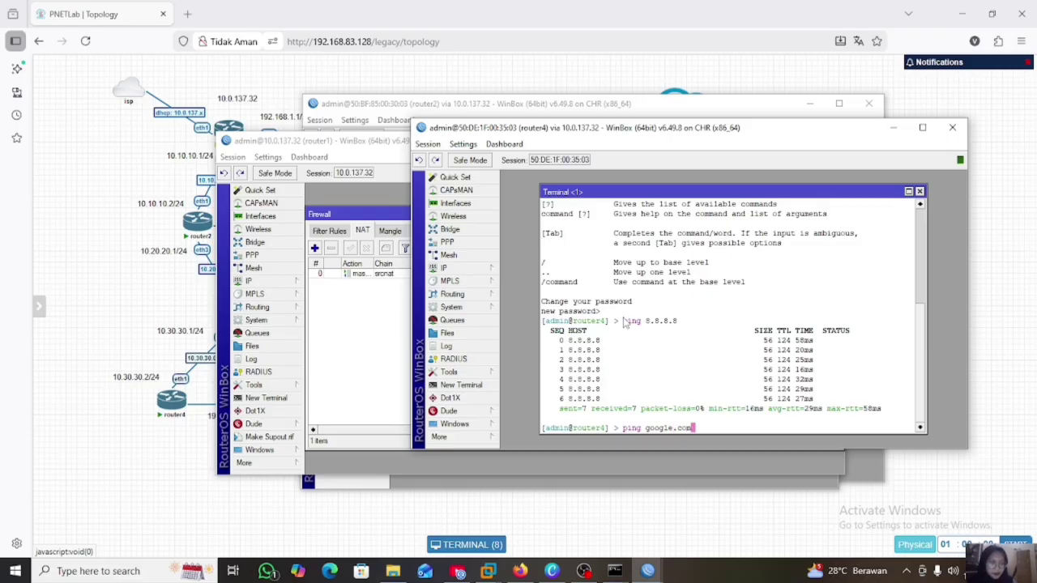
{"action": "key", "text": "Return"}
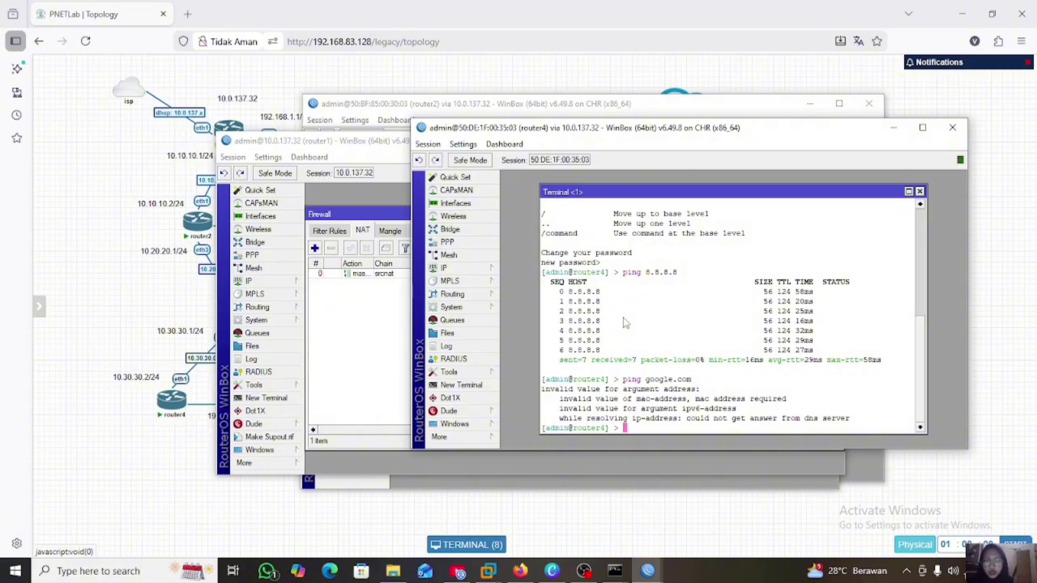
Set router4's DNS server to 8.8.8.8 with the ip dns set command
{"action": "type", "text": "ip dns set server"}
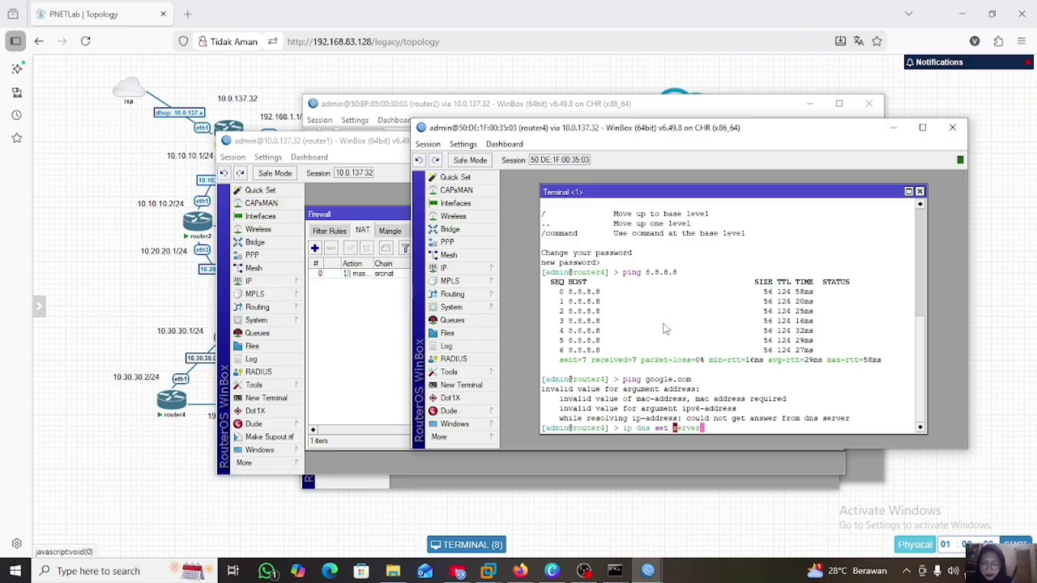
{"action": "type", "text": "="}
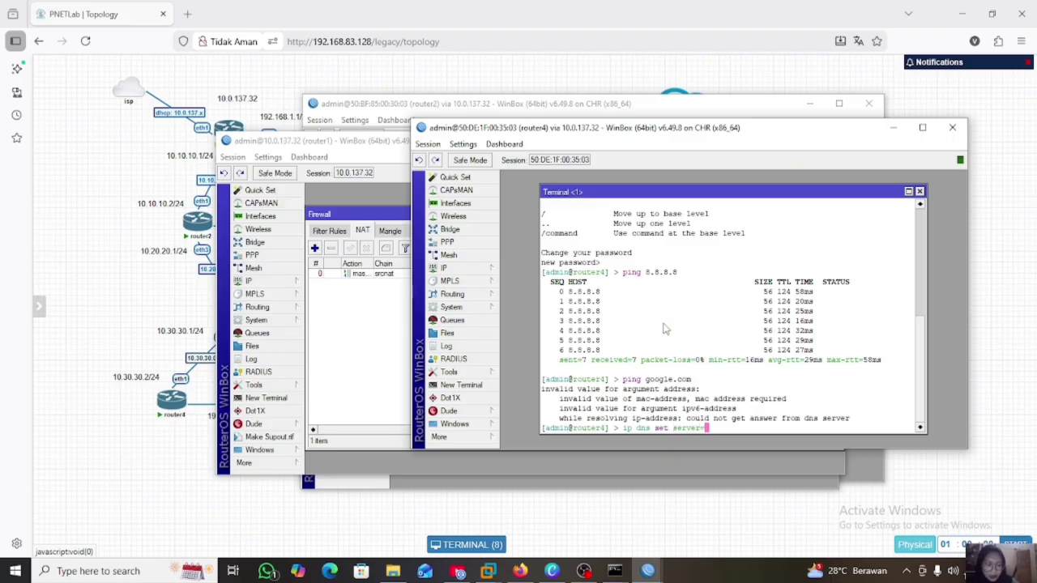
{"action": "type", "text": "8.8."}
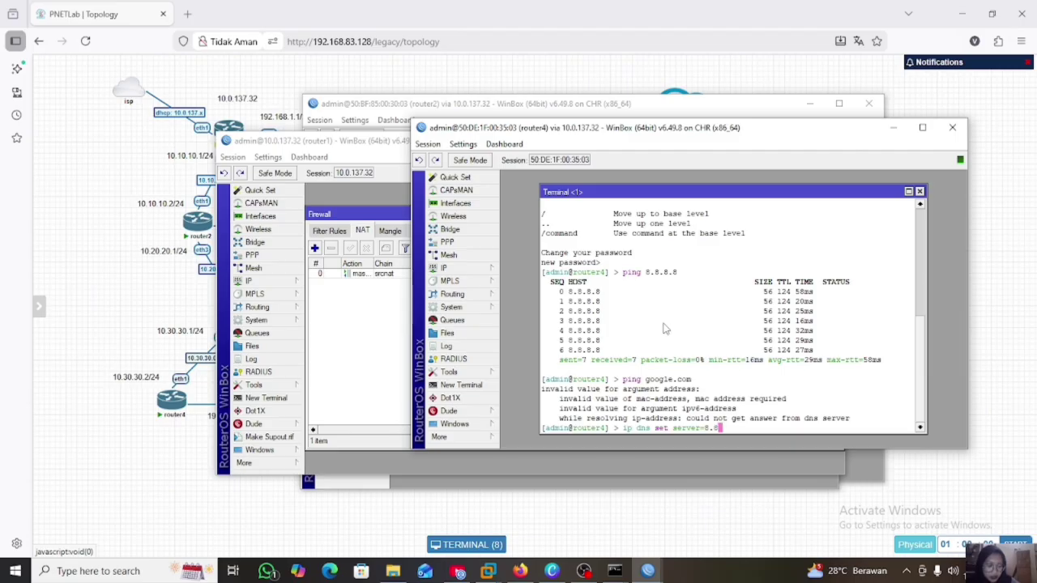
{"action": "type", "text": "8.8"}
{"action": "key", "text": "Return"}
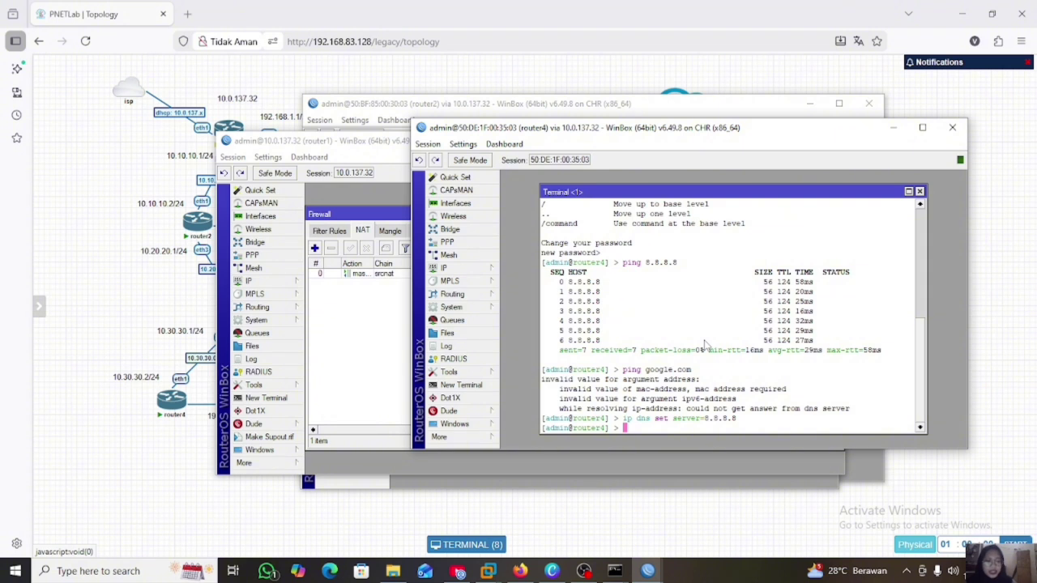
Repeat the google.com ping from router4 using the new DNS server, and stop it after several replies
{"action": "type", "text": "pin"}
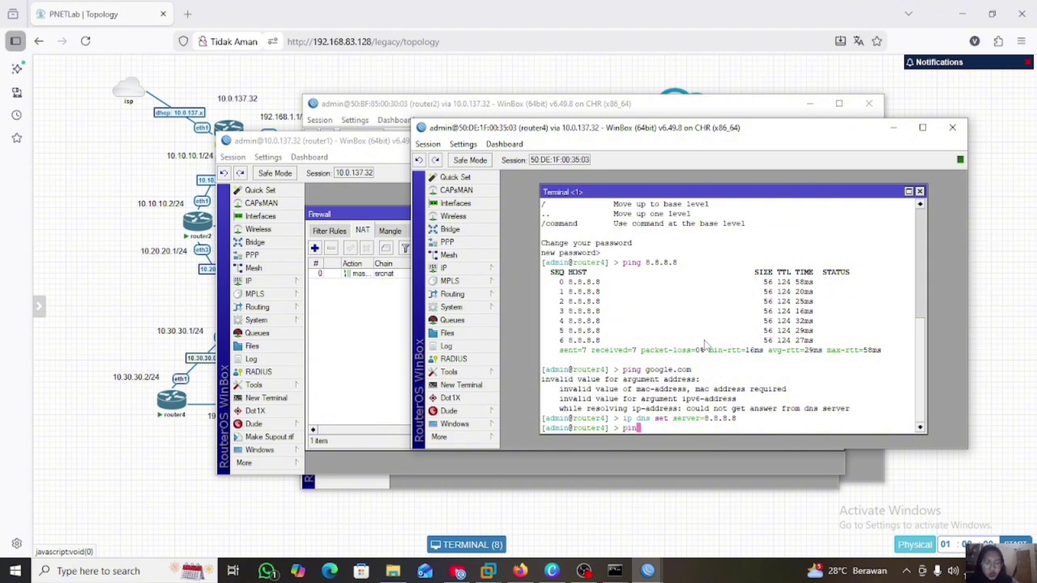
{"action": "type", "text": "g google.c"}
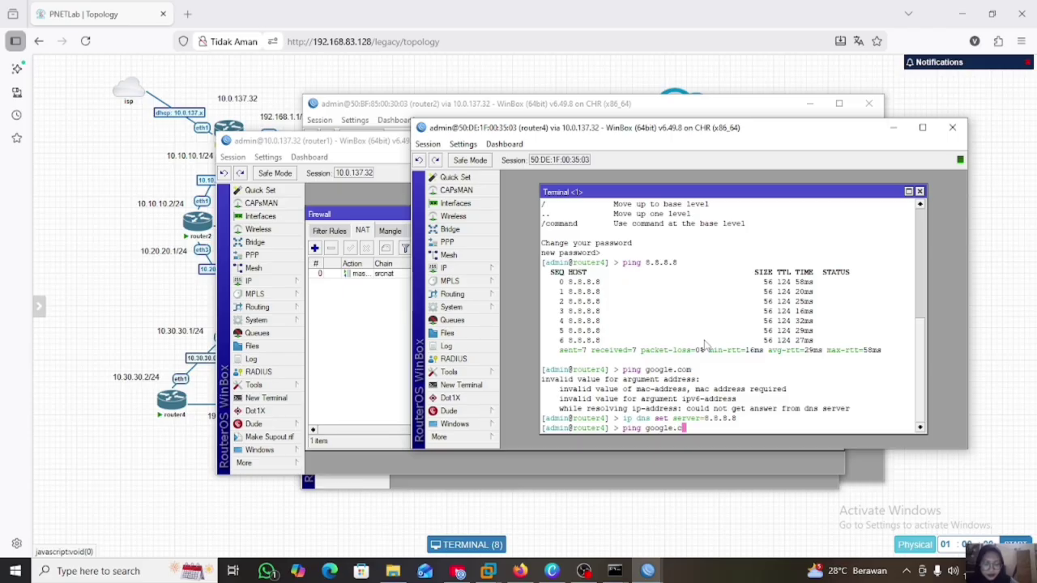
{"action": "type", "text": "om"}
{"action": "key", "text": "Return"}
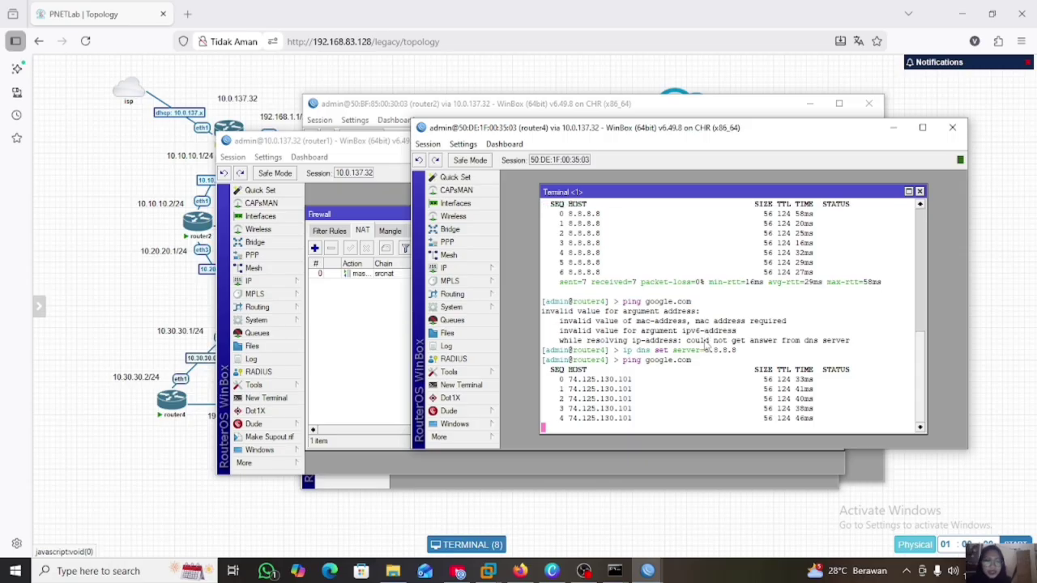
{"action": "key", "text": "ctrl+c"}
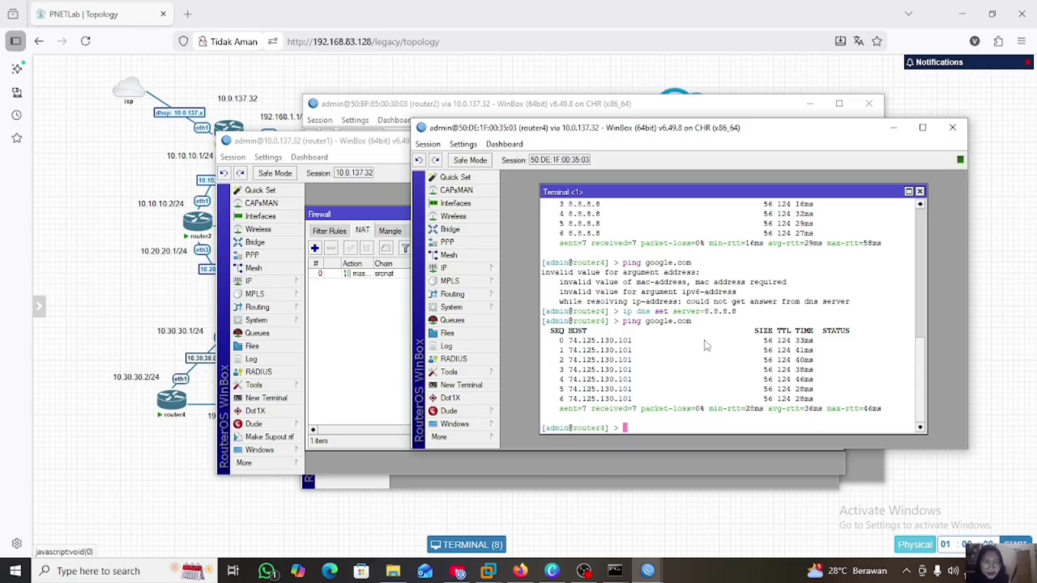
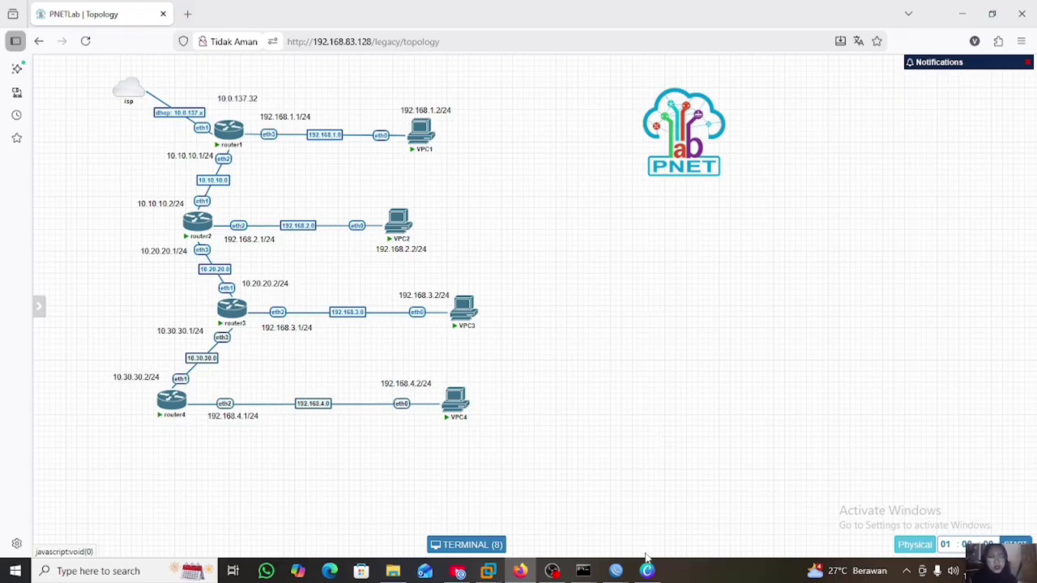
Switch to router1's WinBox session, close its firewall window and open the IP route list
{"action": "mouse_move", "coordinate": [618, 574]}
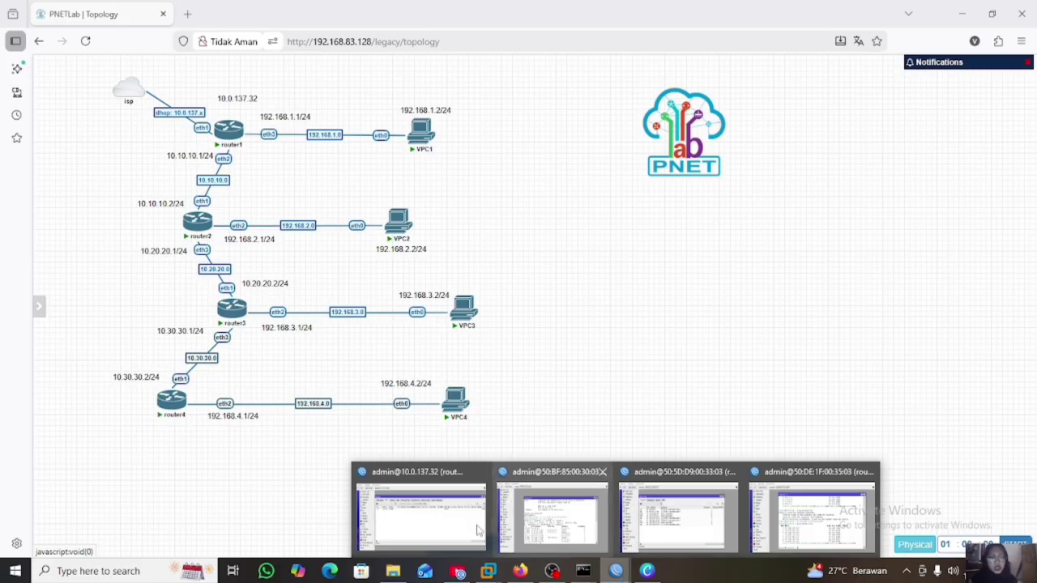
{"action": "left_click", "coordinate": [454, 515]}
{"action": "key", "text": "Escape"}
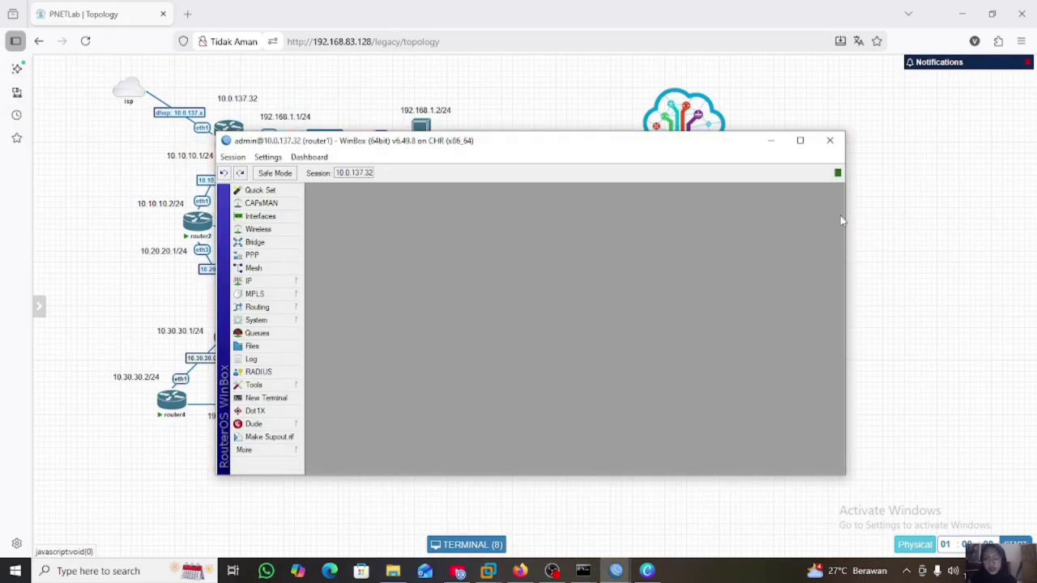
{"action": "left_click", "coordinate": [285, 283]}
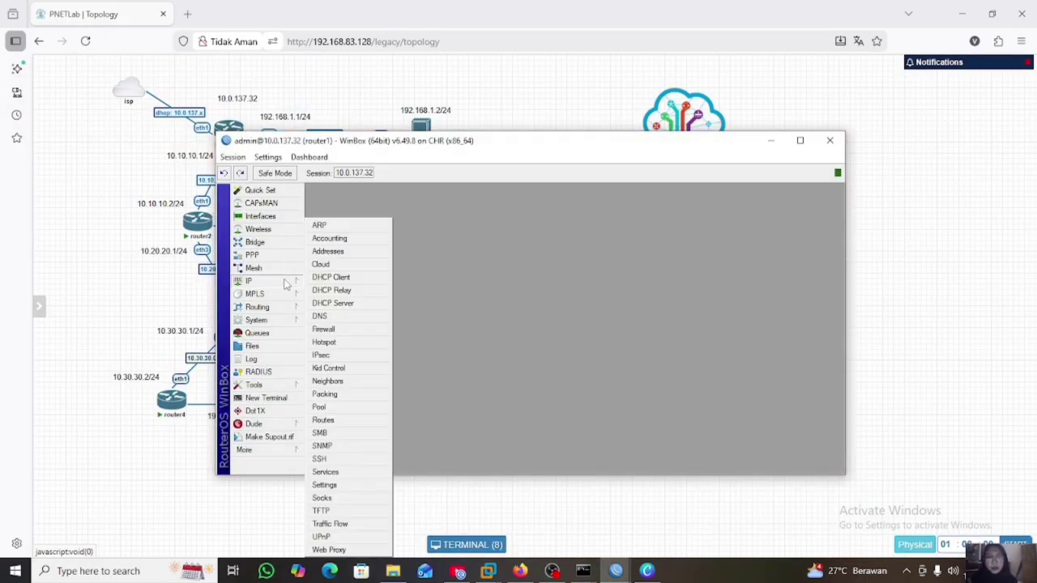
{"action": "left_click", "coordinate": [339, 421]}
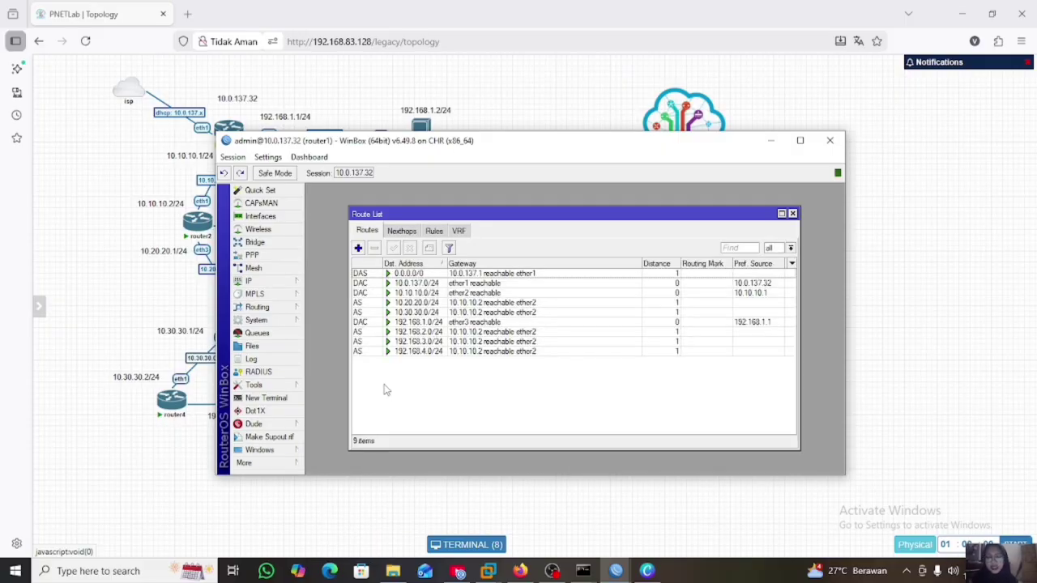
Disable router1's static routes to 10.20.20.0/24, 10.30.30.0/24, 192.168.2.0/24, 192.168.3.0/24 and 192.168.4.0/24
{"action": "left_click", "coordinate": [380, 303]}
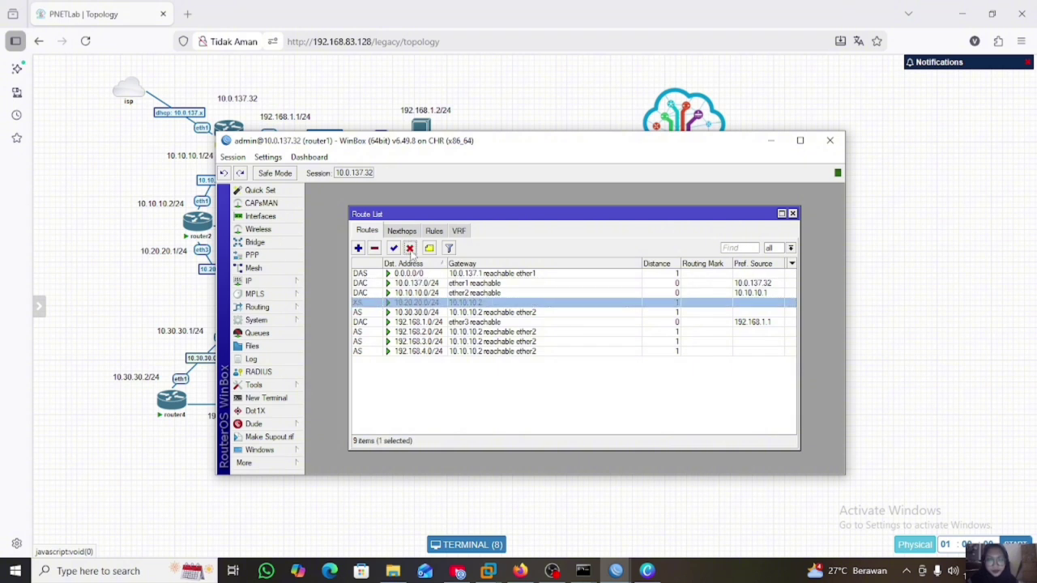
{"action": "left_click", "coordinate": [409, 248]}
{"action": "left_click", "coordinate": [410, 248]}
{"action": "left_click", "coordinate": [410, 248]}
{"action": "left_click", "coordinate": [409, 247]}
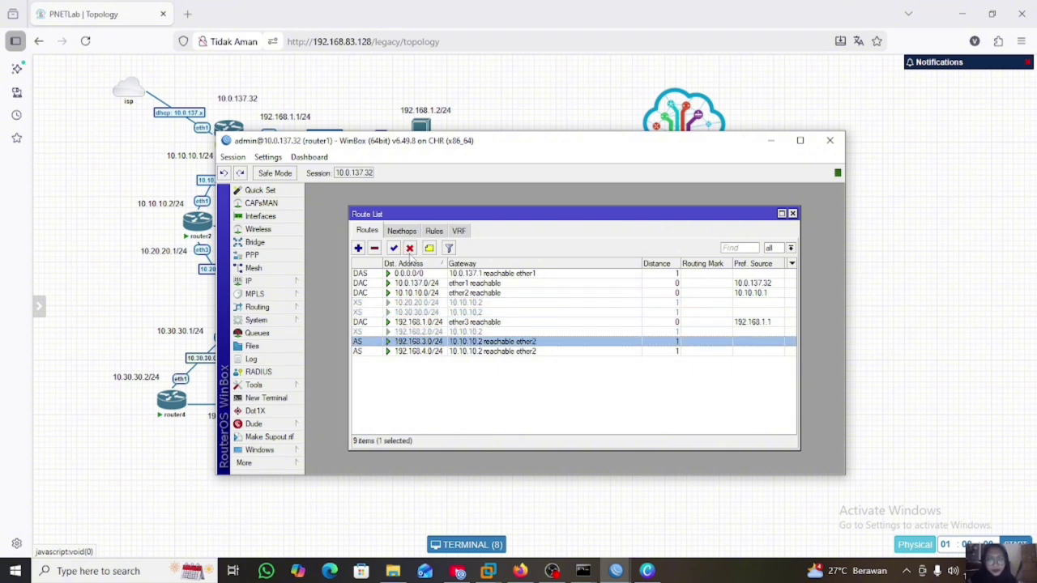
{"action": "left_click", "coordinate": [409, 248]}
{"action": "left_click", "coordinate": [410, 251]}
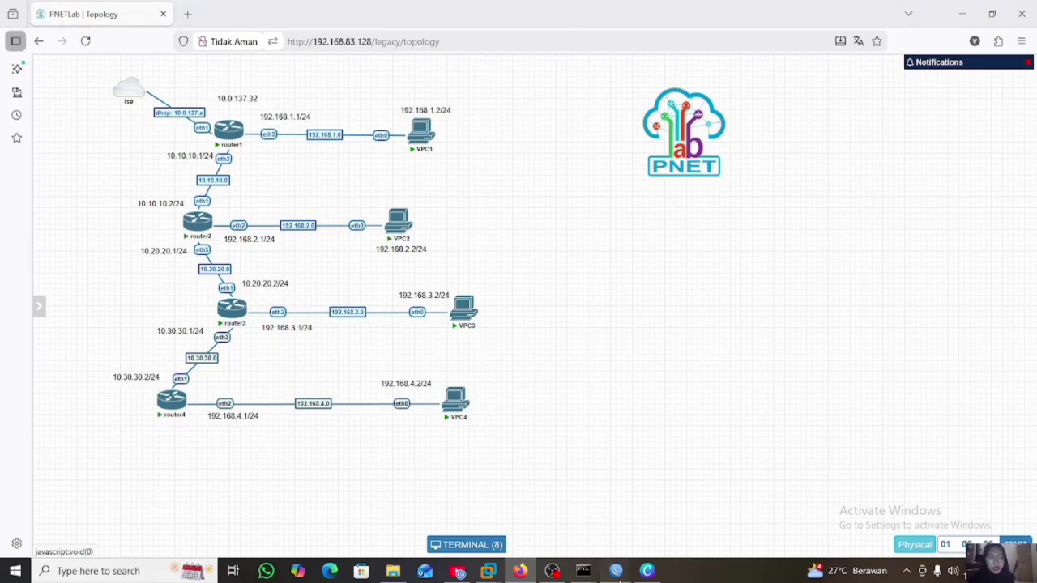
Switch to router1's WinBox session and open the list of instances in its OSPF routing settings
{"action": "mouse_move", "coordinate": [615, 571]}
{"action": "left_click", "coordinate": [462, 527]}
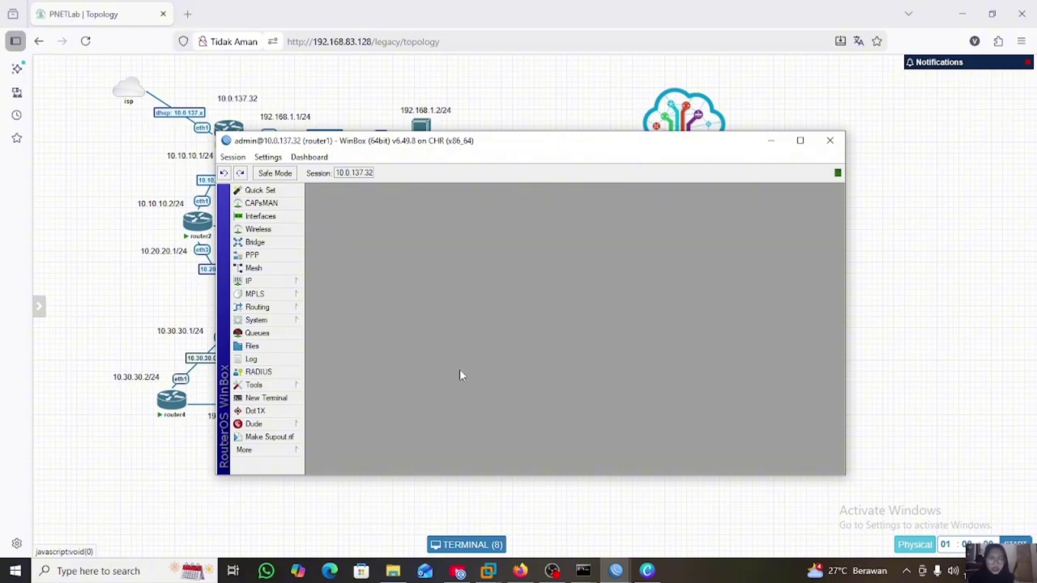
{"action": "left_click", "coordinate": [280, 312]}
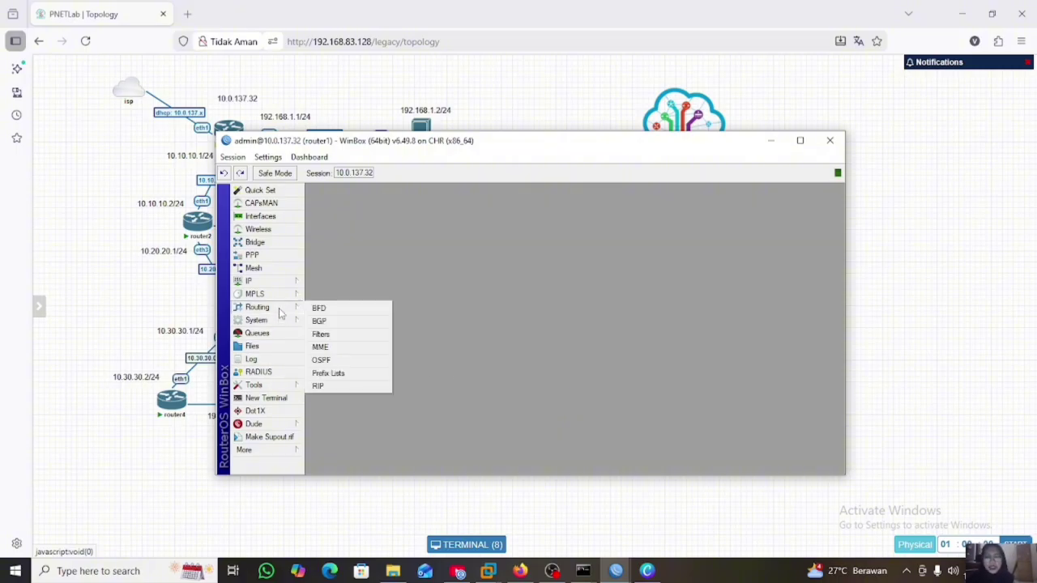
{"action": "left_click", "coordinate": [340, 361]}
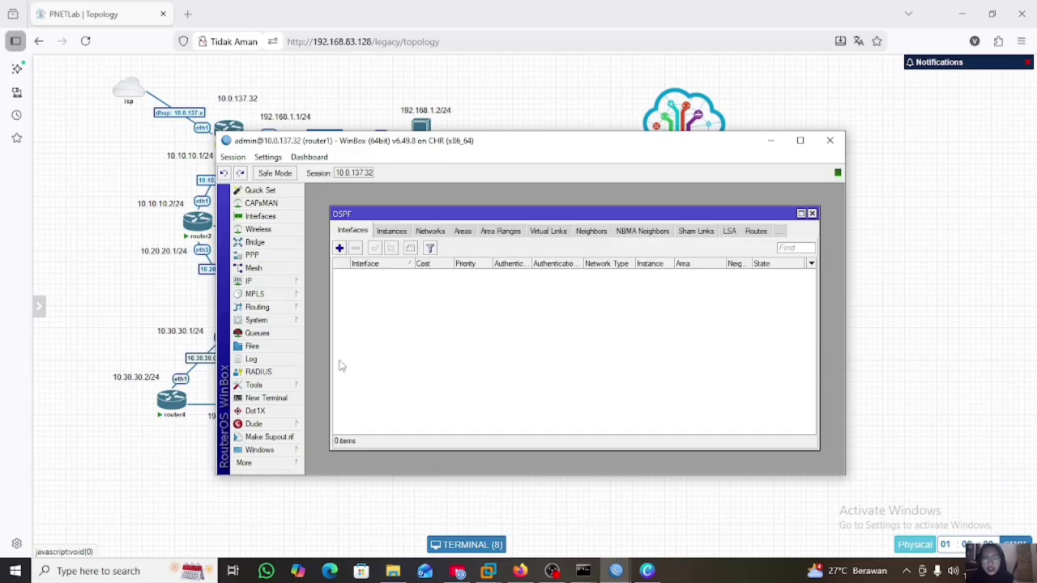
{"action": "left_click", "coordinate": [391, 233]}
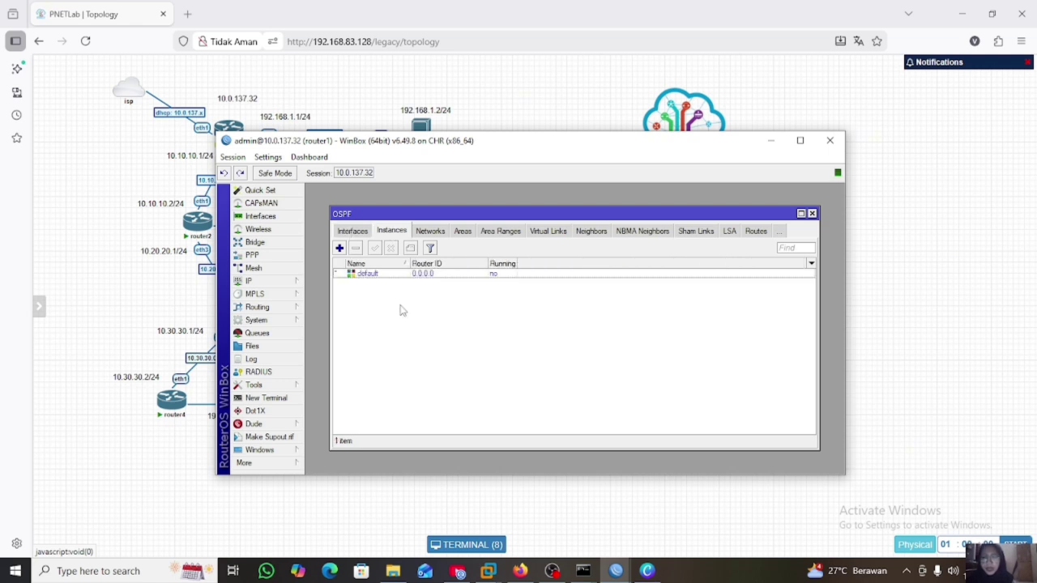
Set Redistribute Default Route to "if installed (as type 2)" on router1's default OSPF instance and save it
{"action": "double_click", "coordinate": [400, 273]}
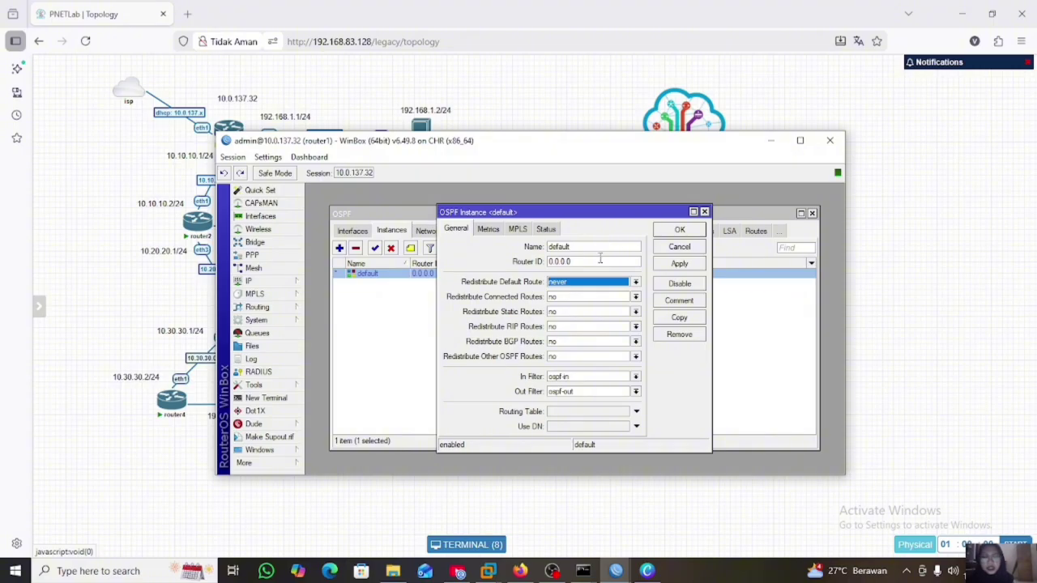
{"action": "left_click", "coordinate": [635, 283]}
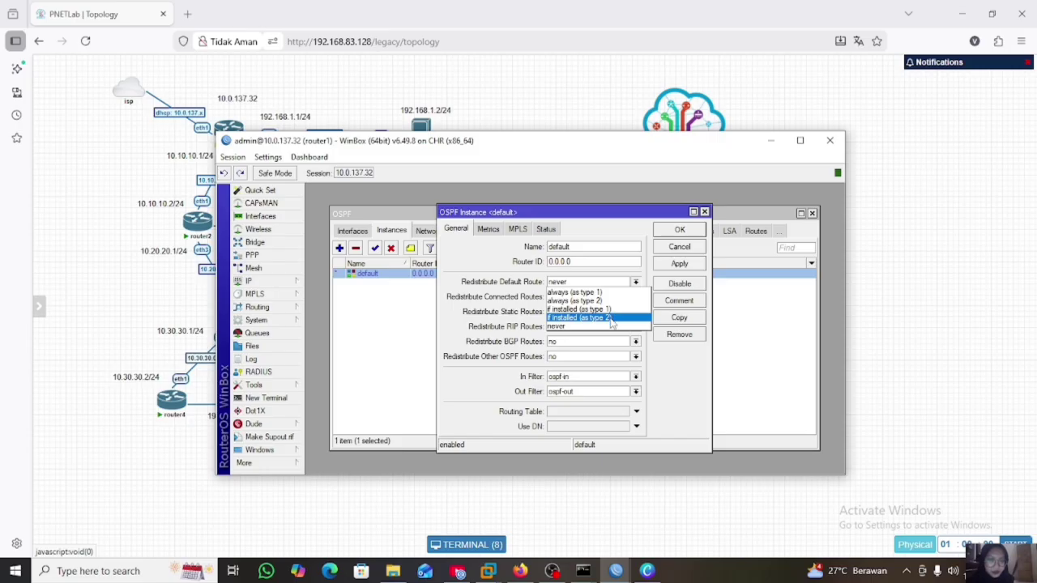
{"action": "left_click", "coordinate": [612, 319]}
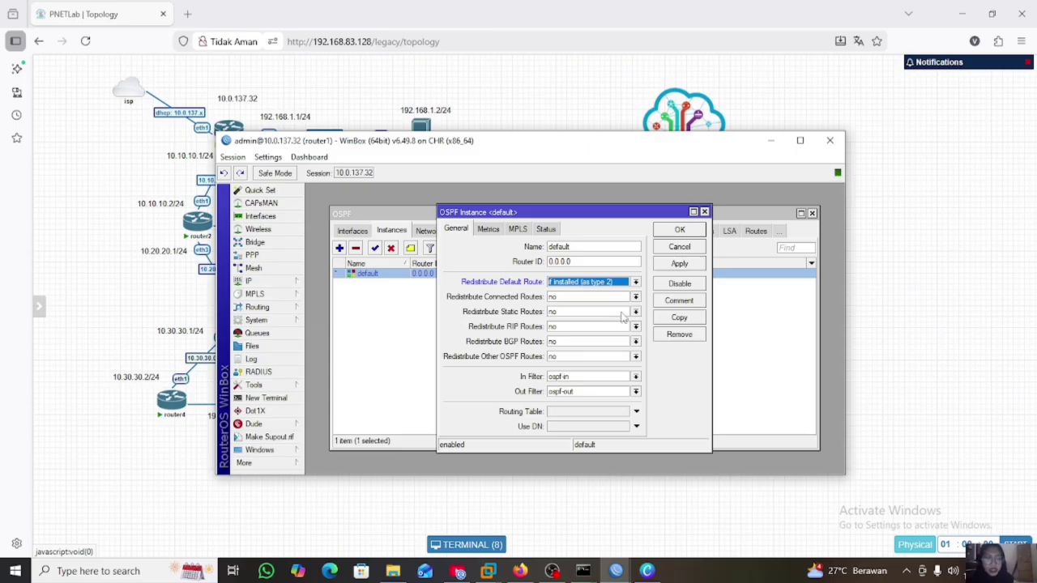
{"action": "left_click", "coordinate": [677, 265]}
{"action": "left_click", "coordinate": [680, 231]}
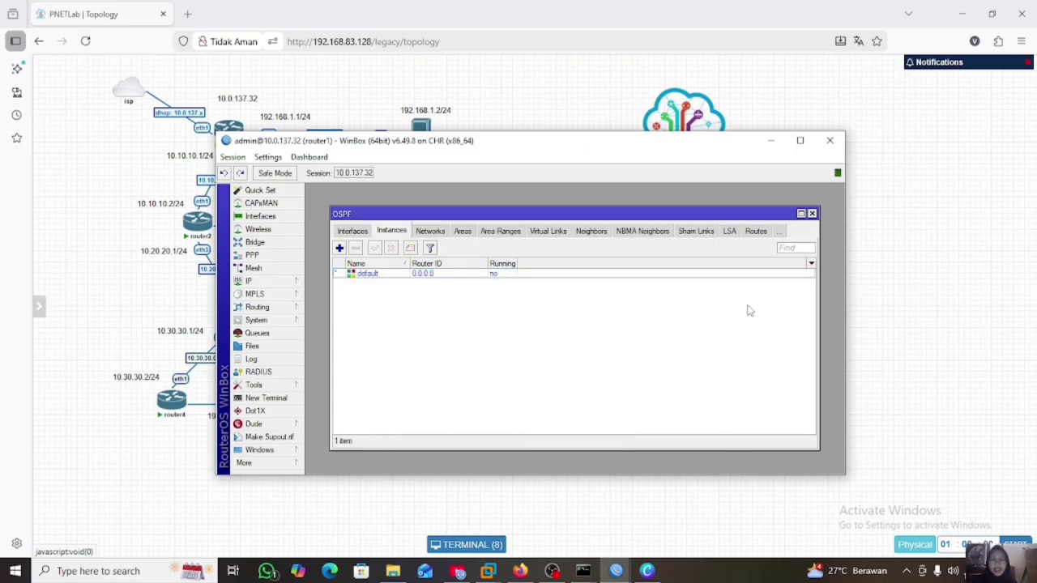